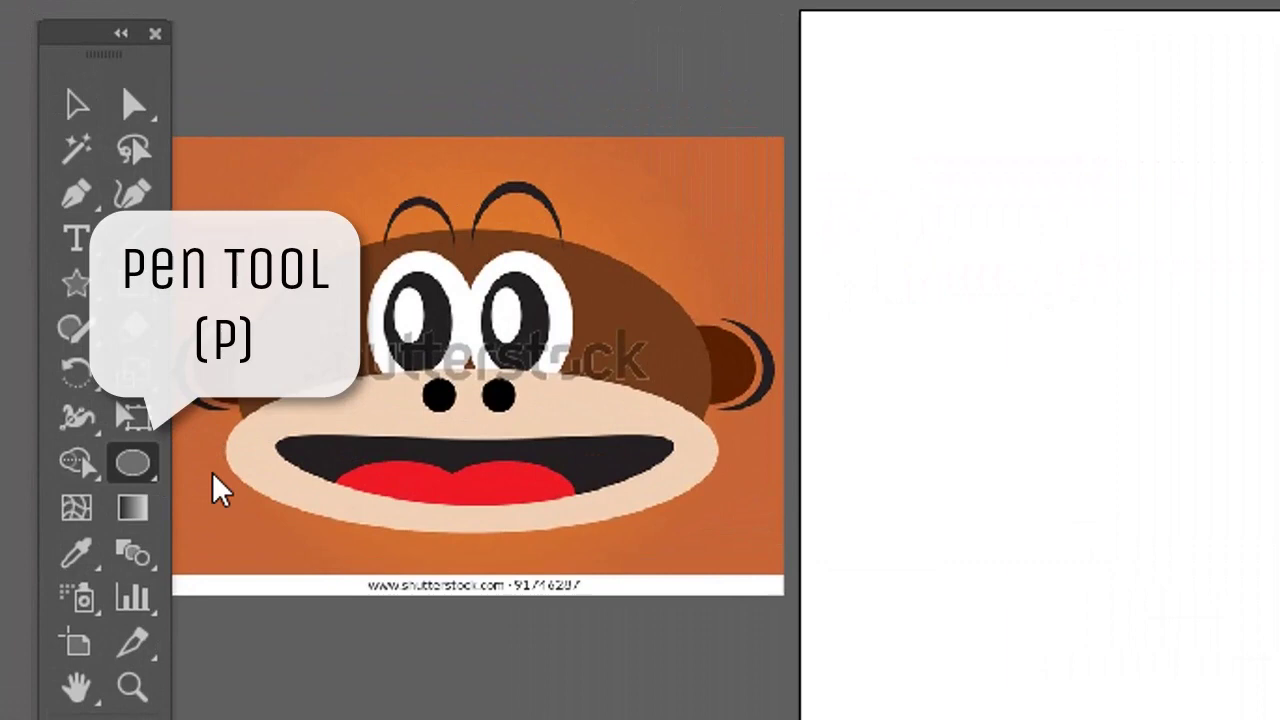
# Draw a large ellipse for the head and copy it lower as a wider muzzle ellipse, about 671 by 436 px.
pyautogui.moveTo(1135, 250); pyautogui.dragTo(1275, 477)
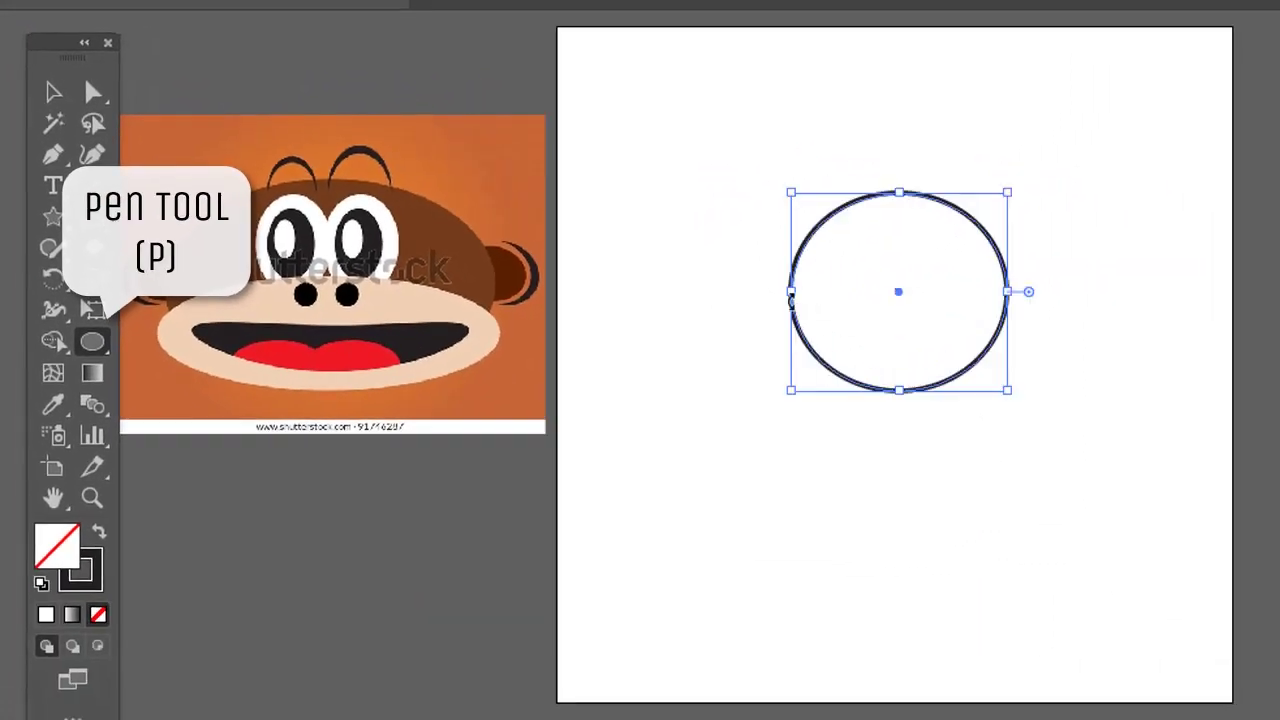
pyautogui.click(62, 84)
pyautogui.moveTo(920, 196); pyautogui.dragTo(930, 304)
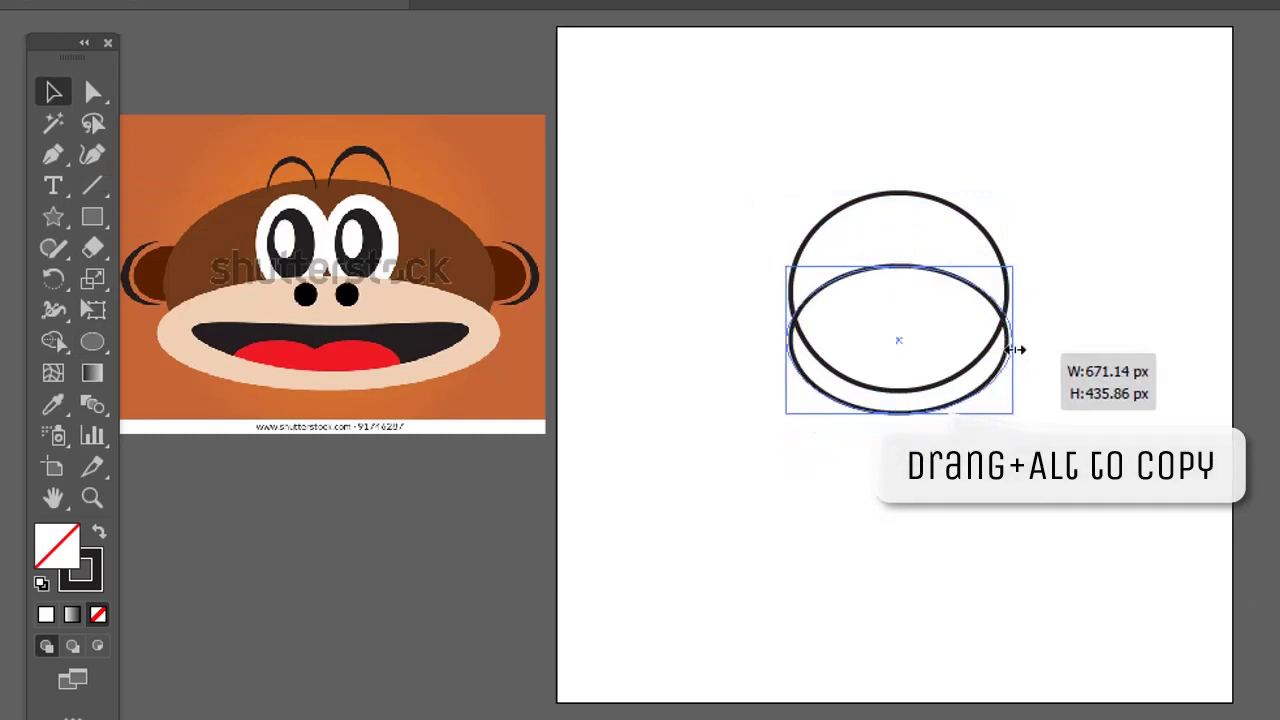
pyautogui.click(1040, 345)
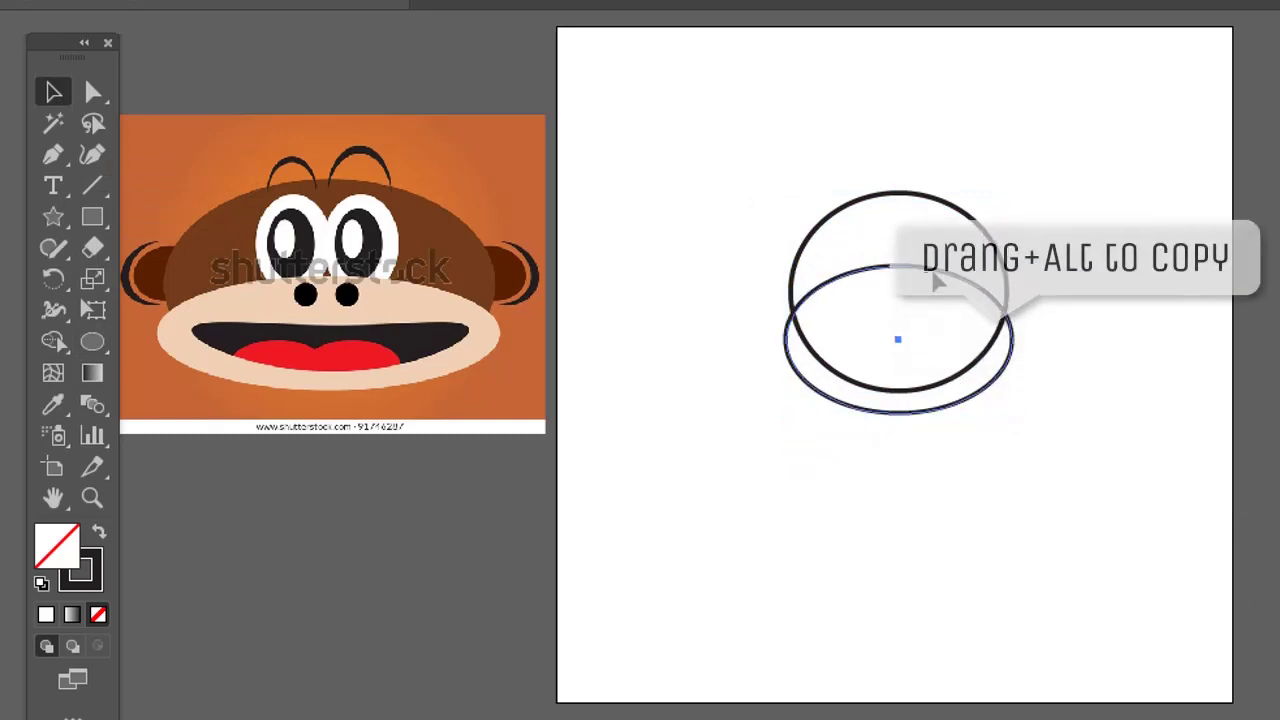
# Copy the muzzle ellipse at a slightly smaller size and position the copy inside the muzzle outline.
pyautogui.click(937, 282)
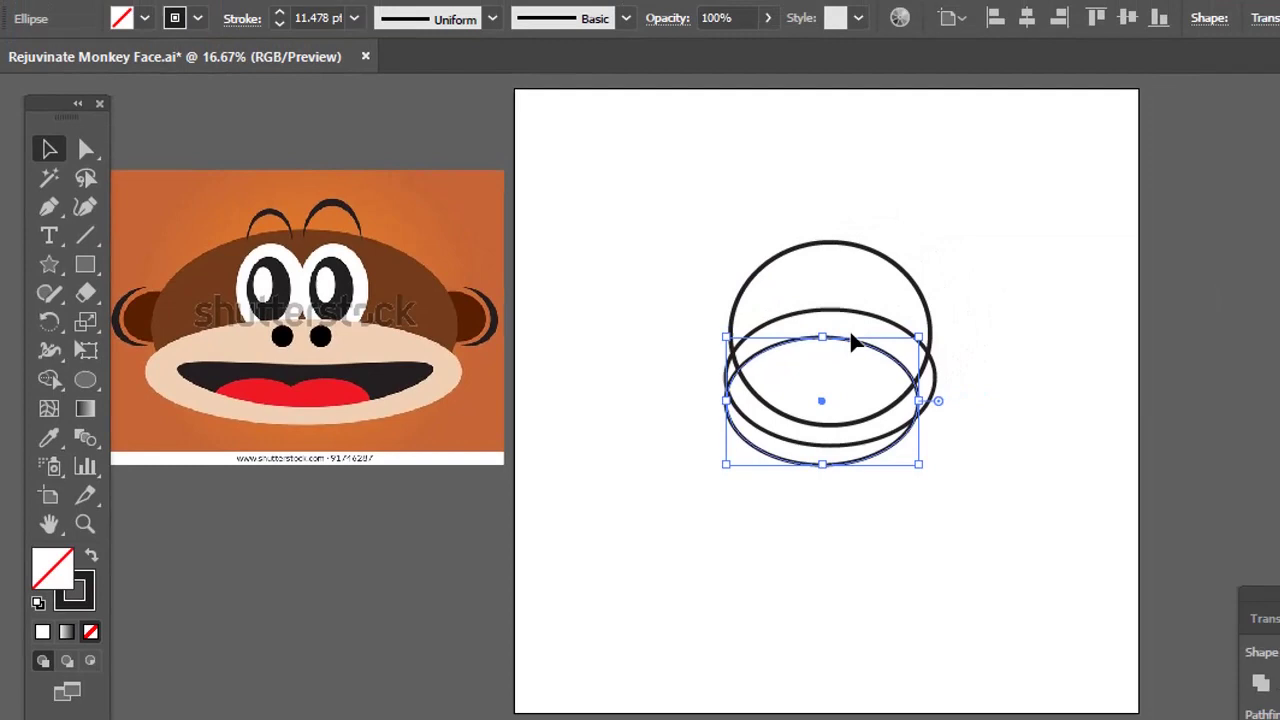
pyautogui.moveTo(918, 297); pyautogui.dragTo(929, 273)
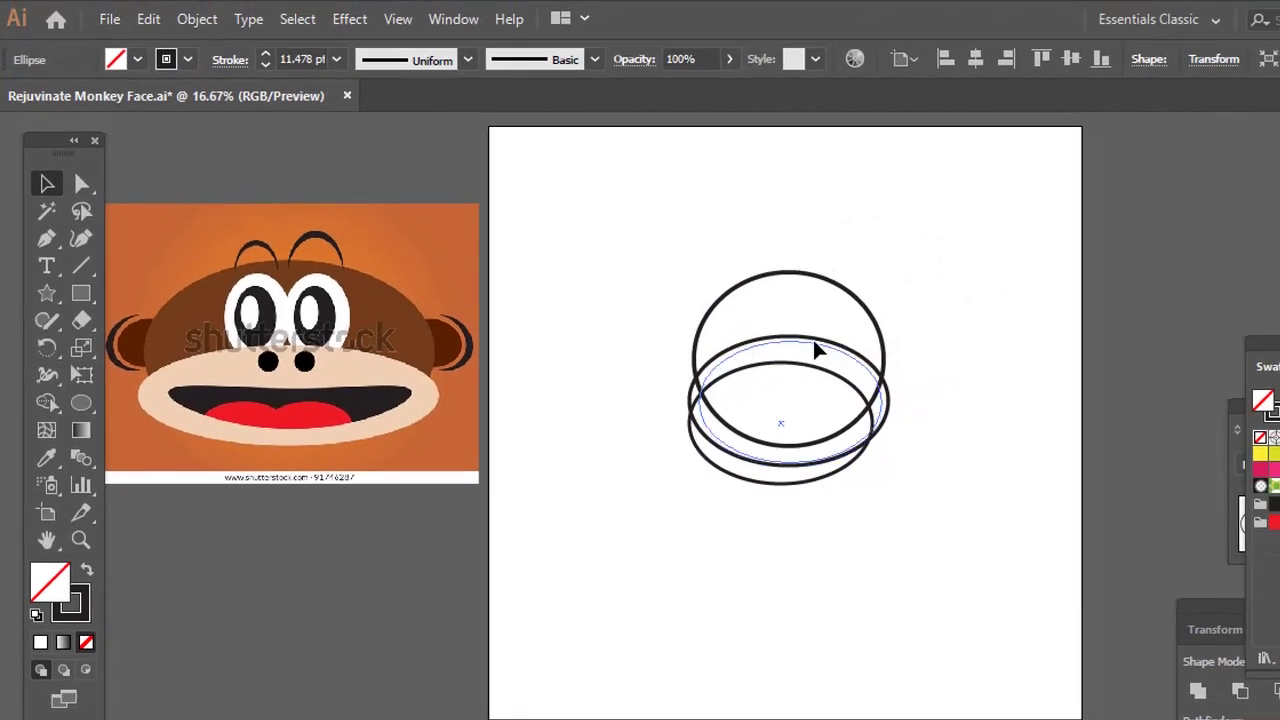
pyautogui.moveTo(815, 345); pyautogui.dragTo(813, 343)
# Draw a small nose circle centered on the upper edge of the muzzle with the Ellipse tool.
pyautogui.press('z')
pyautogui.click(804, 378)
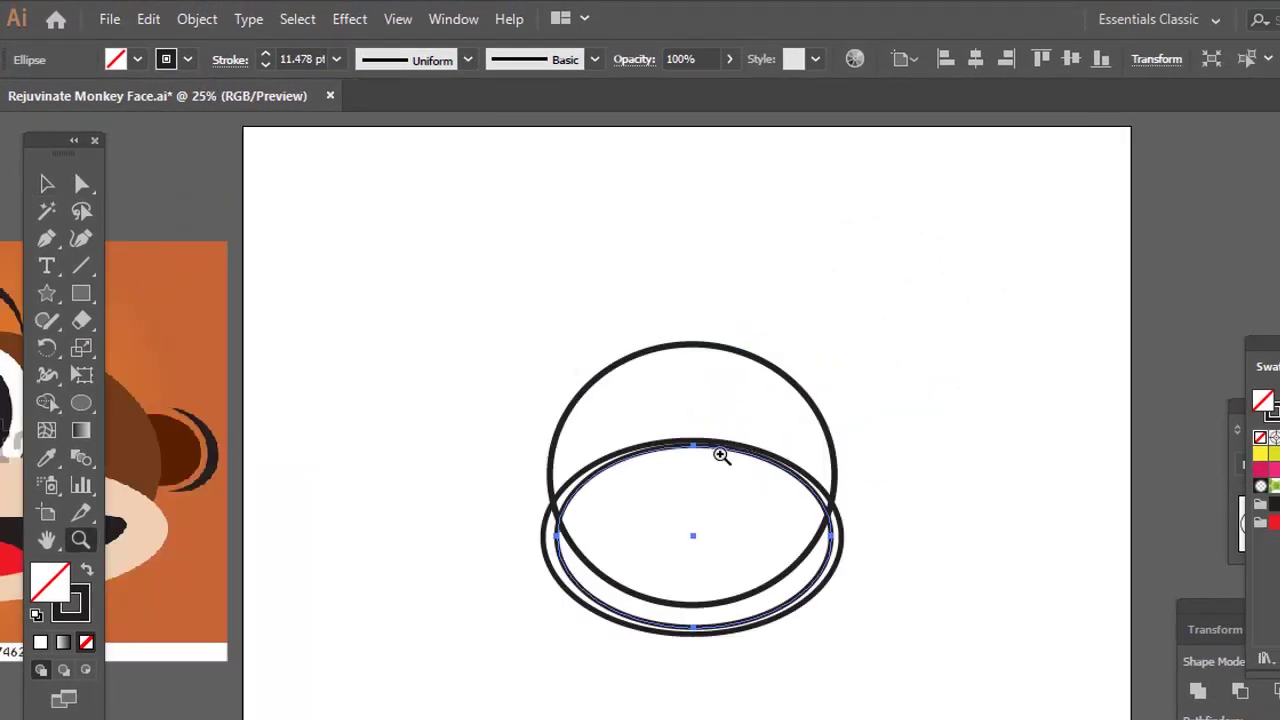
pyautogui.moveTo(721, 456)
pyautogui.mouseDown()
pyautogui.moveTo(756, 428)
pyautogui.moveTo(748, 445)
pyautogui.mouseUp()
pyautogui.click(83, 404)
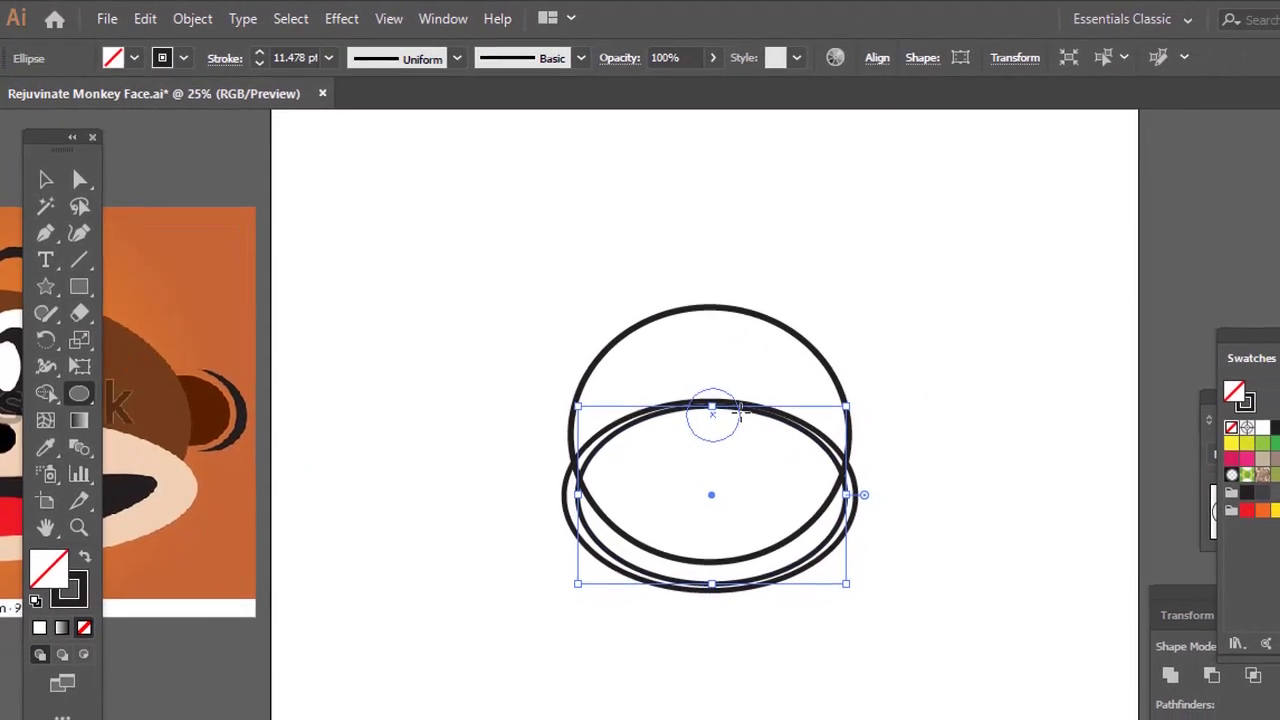
pyautogui.press('v')
# Select the head, muzzle and nose shapes and align their horizontal centers.
pyautogui.moveTo(583, 279); pyautogui.dragTo(815, 580)
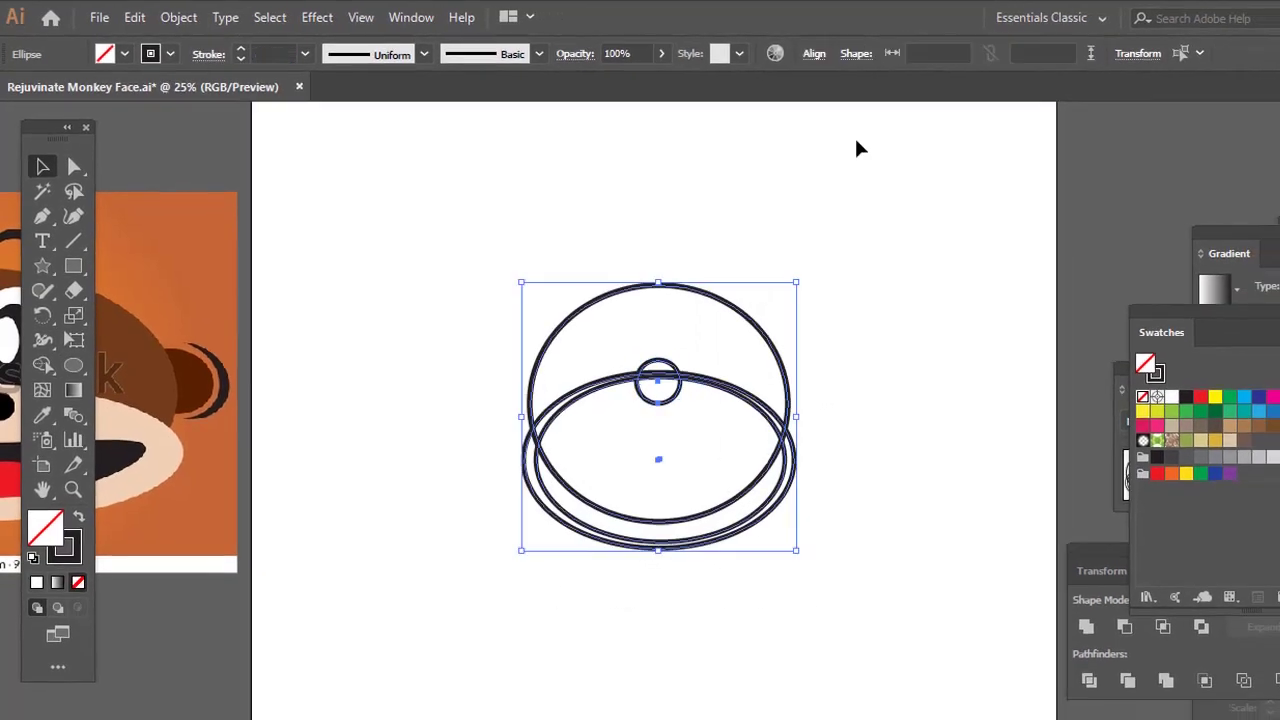
pyautogui.click(849, 55)
pyautogui.click(622, 109)
pyautogui.click(840, 368)
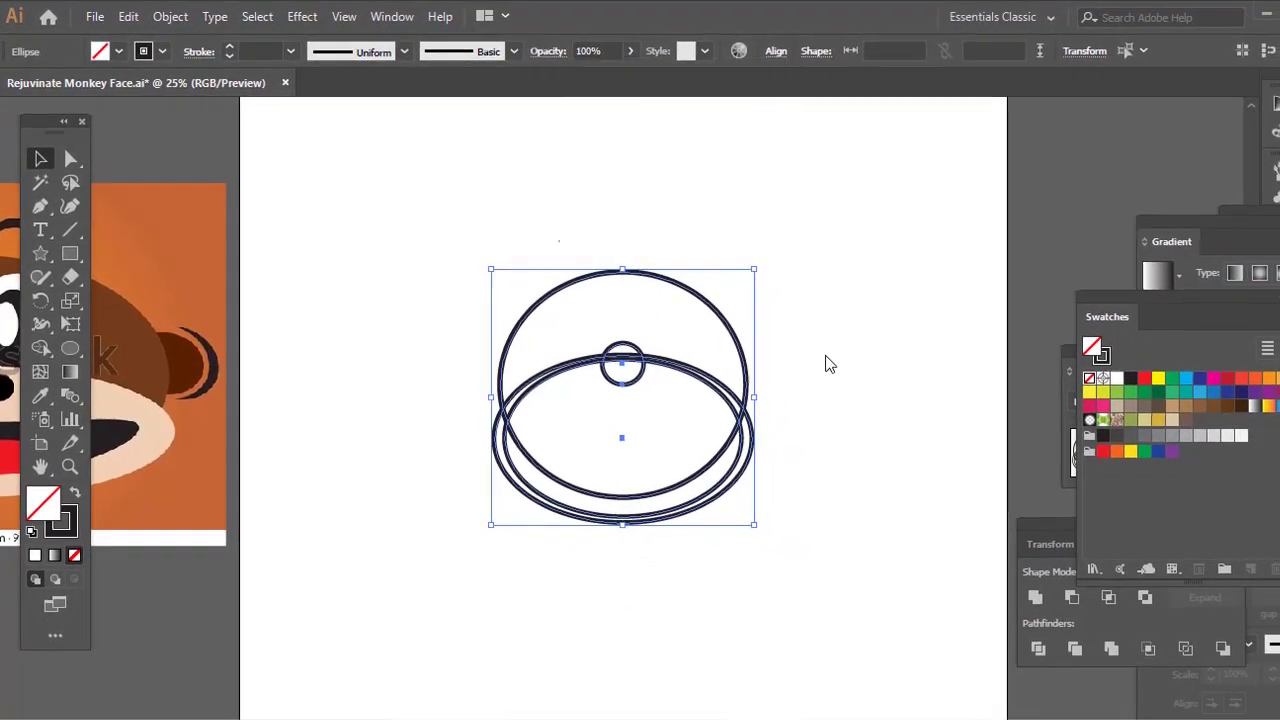
# Draw an ear circle beside the head, flatten it into a tilted ellipse and add a smaller ellipse inside it.
pyautogui.press('z')
pyautogui.click(450, 250)
pyautogui.moveTo(644, 483); pyautogui.dragTo(531, 257)
pyautogui.hotkey('ctrl', 'shift', 'a')
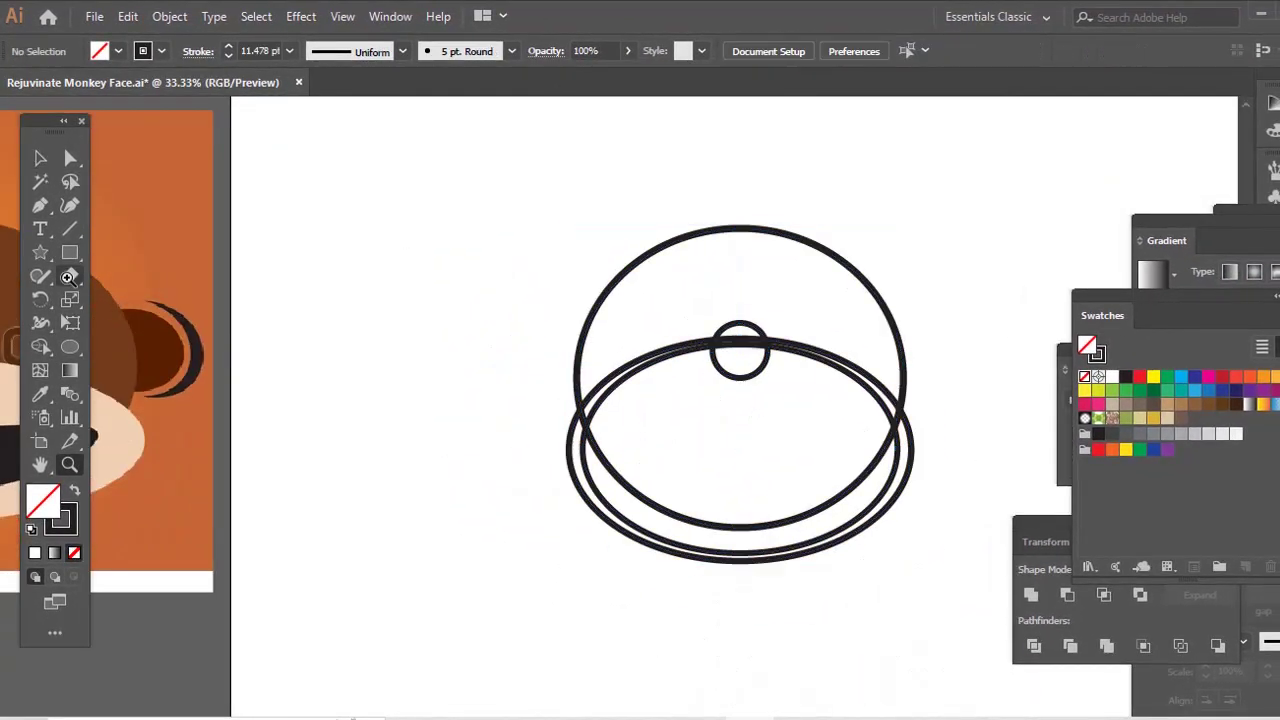
pyautogui.click(69, 346)
pyautogui.hscroll(2, 615, 371)
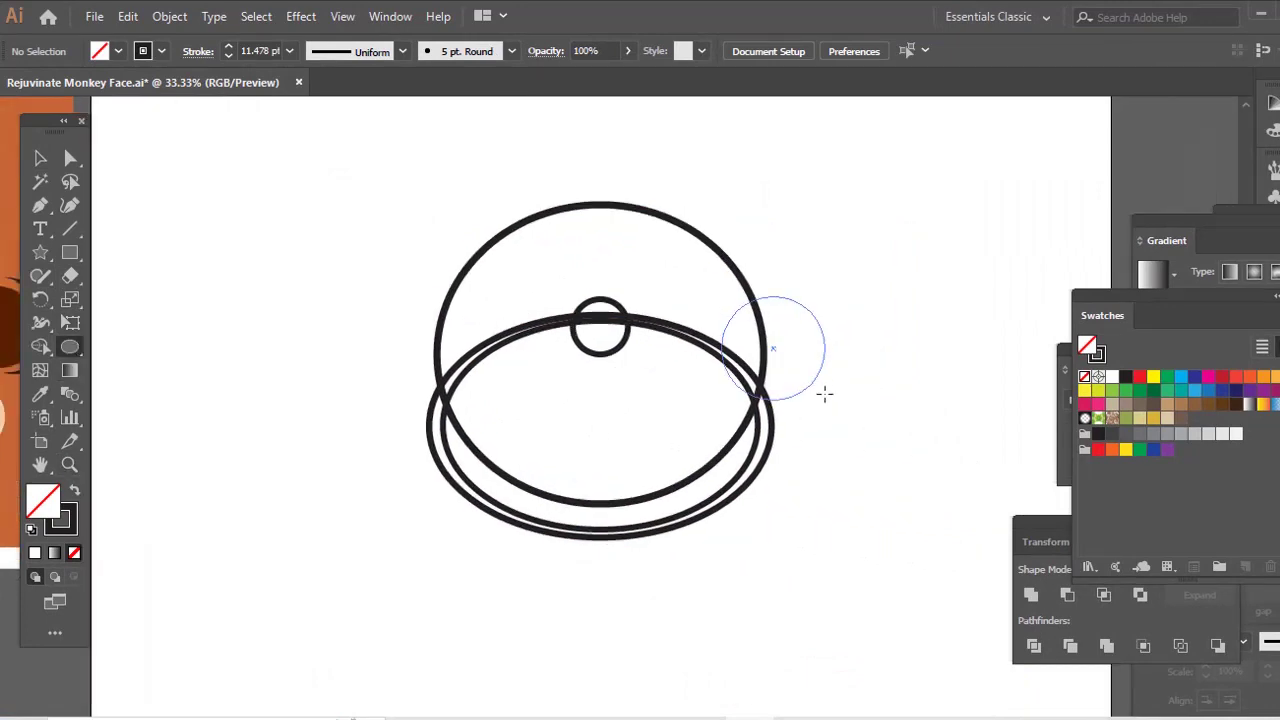
pyautogui.press('v')
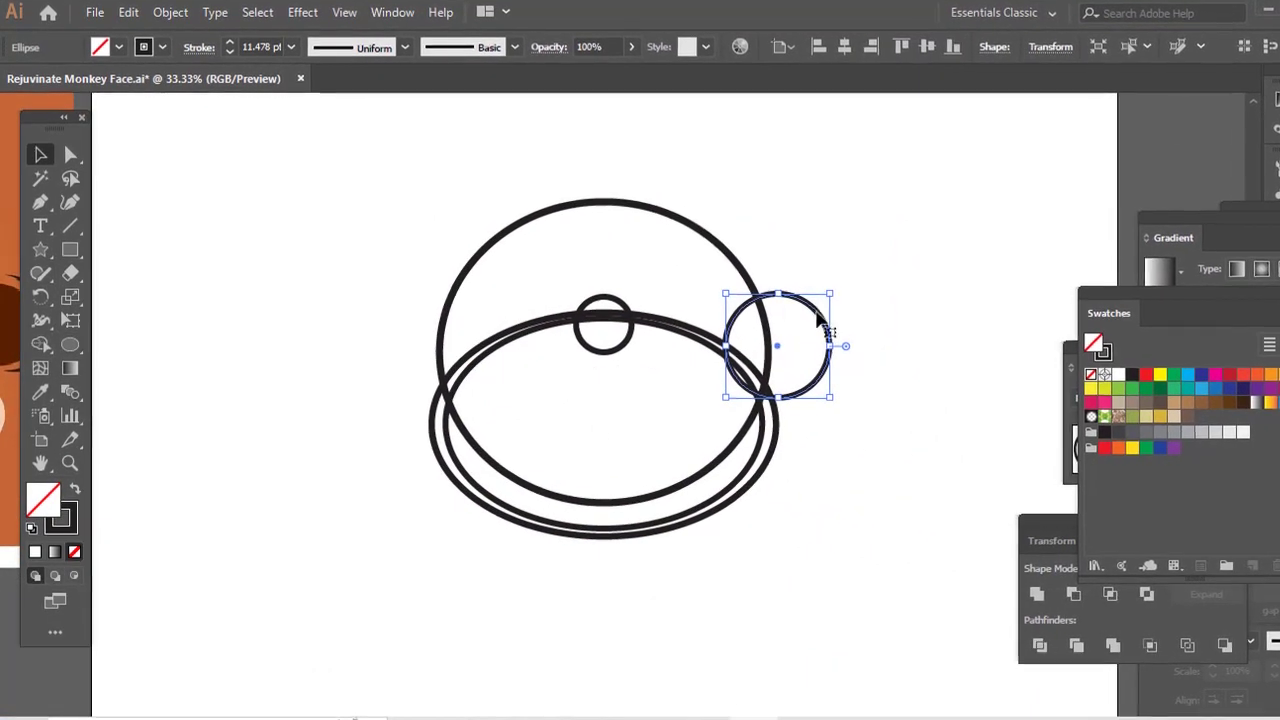
pyautogui.moveTo(825, 296)
pyautogui.mouseDown()
pyautogui.moveTo(831, 317)
pyautogui.moveTo(863, 309)
pyautogui.moveTo(880, 294)
pyautogui.moveTo(834, 290)
pyautogui.moveTo(880, 264)
pyautogui.moveTo(873, 275)
pyautogui.moveTo(1046, 259)
pyautogui.mouseUp()
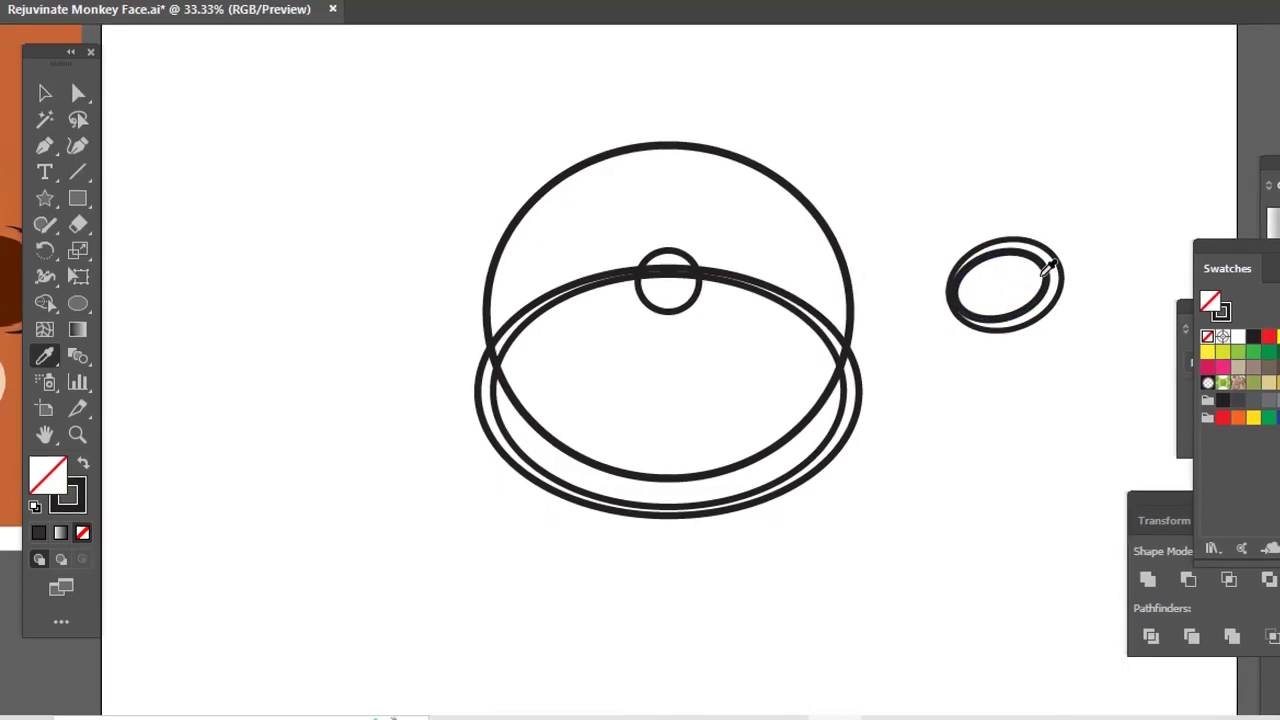
# Reposition the inner ear ellipse within the outer one and group both ellipses.
pyautogui.press('v')
pyautogui.moveTo(1048, 273); pyautogui.dragTo(1020, 281)
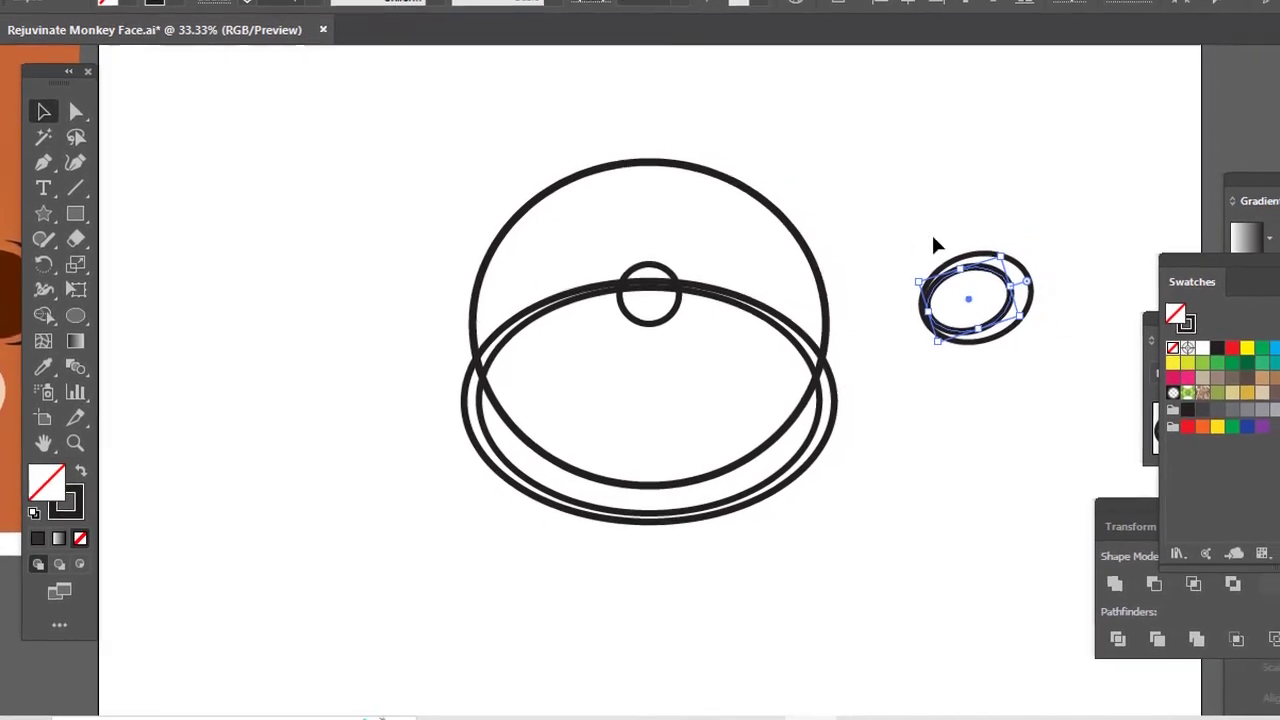
pyautogui.moveTo(929, 217); pyautogui.dragTo(1052, 355)
pyautogui.click(1008, 377)
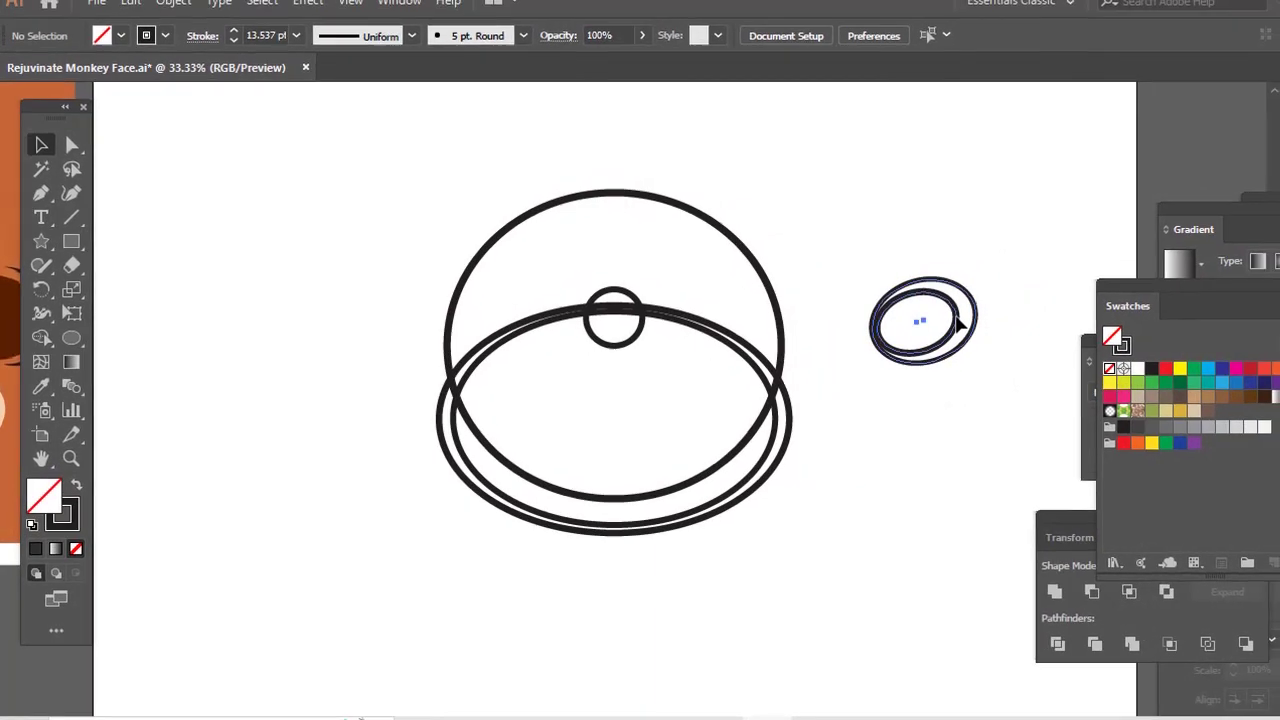
# Copy the ear group to the other side of the head, mirror it, and move both ears onto the head outline.
pyautogui.moveTo(967, 317); pyautogui.dragTo(363, 324)
pyautogui.click(44, 299)
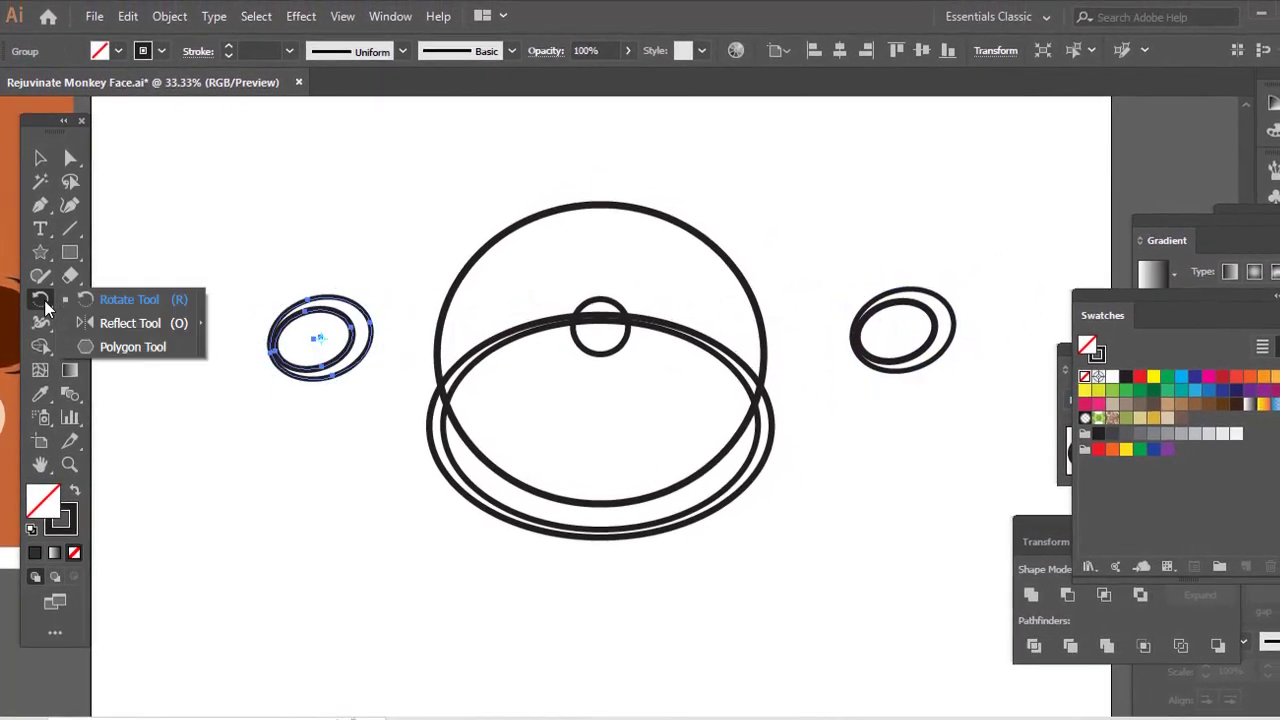
pyautogui.click(894, 491)
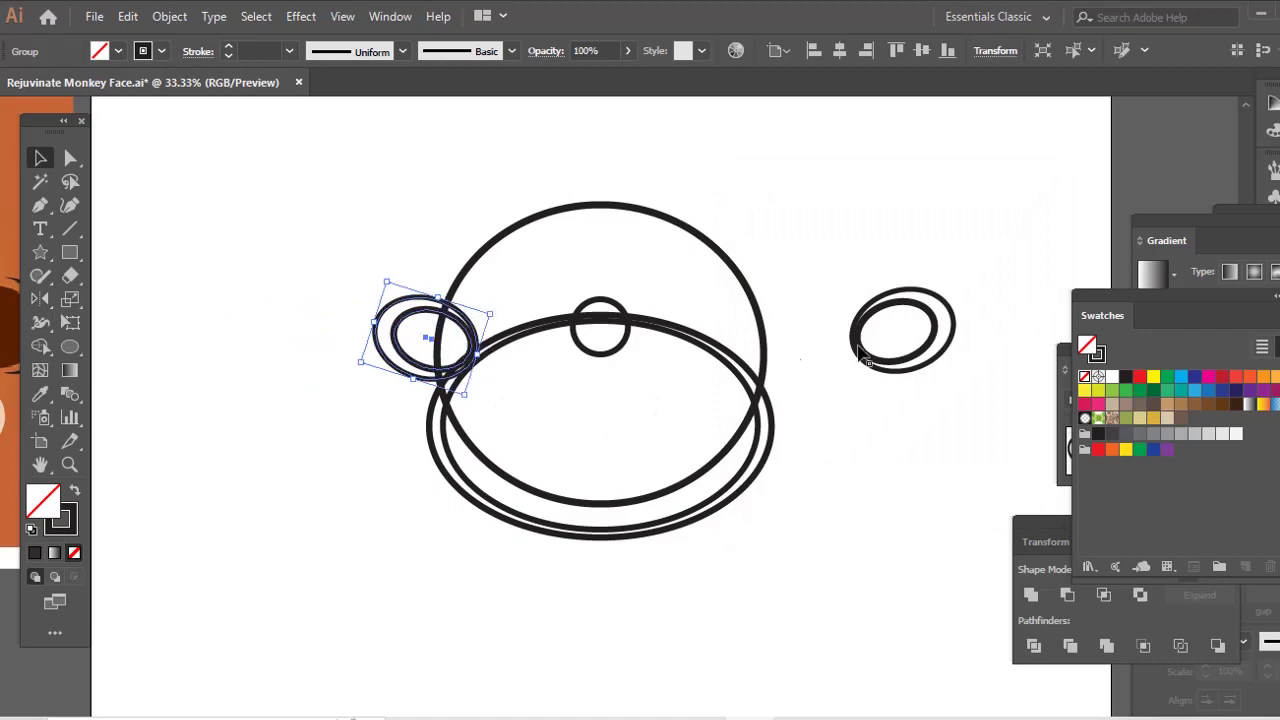
pyautogui.moveTo(918, 316); pyautogui.dragTo(798, 323)
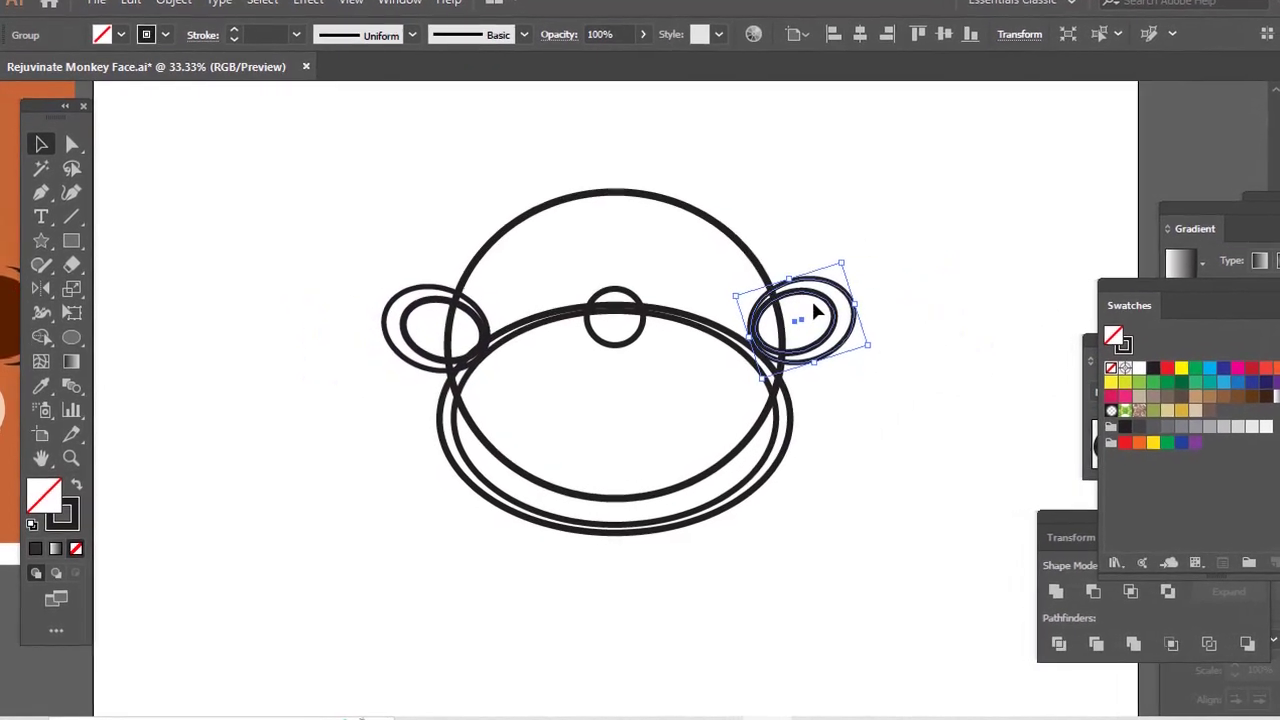
pyautogui.click(343, 317)
# Draw a narrow ellipse on top of the head as a hair tuft, tilt it to the left and duplicate it alongside.
pyautogui.click(71, 337)
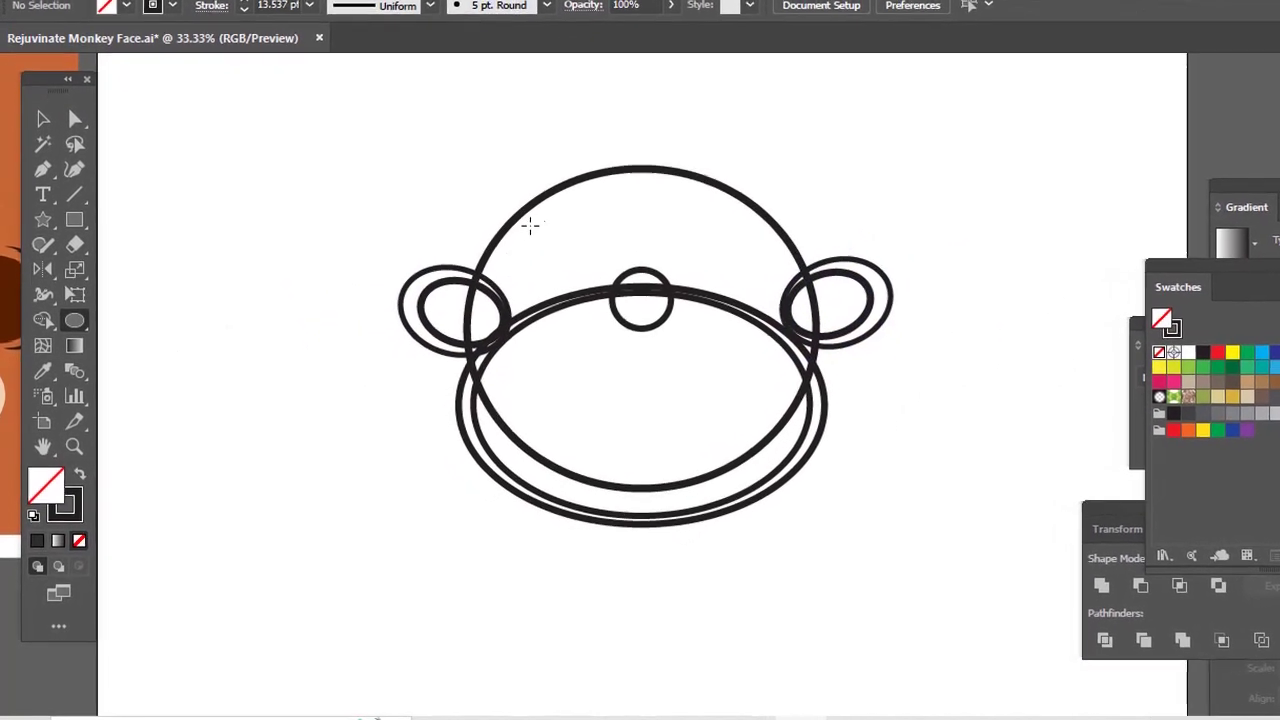
pyautogui.moveTo(611, 124)
pyautogui.mouseDown()
pyautogui.moveTo(649, 194)
pyautogui.moveTo(609, 191)
pyautogui.moveTo(624, 180)
pyautogui.mouseUp()
pyautogui.press('v')
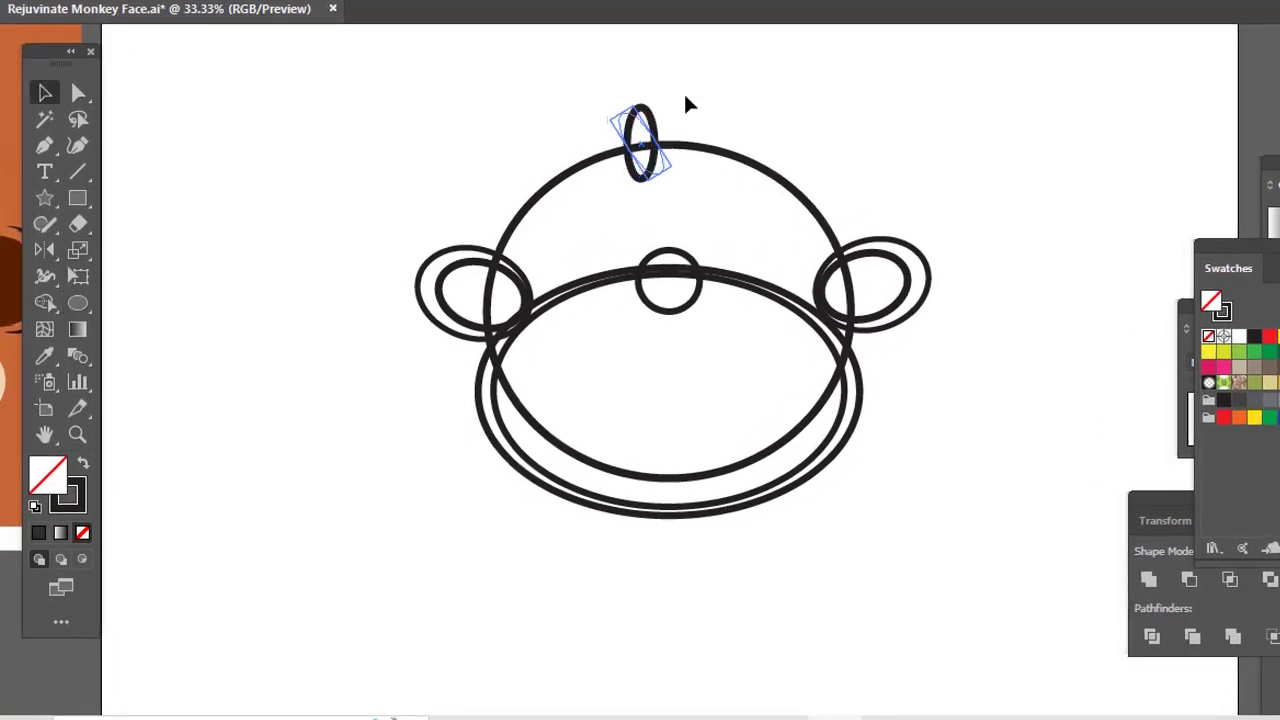
pyautogui.click(700, 180)
pyautogui.moveTo(700, 180); pyautogui.dragTo(583, 161)
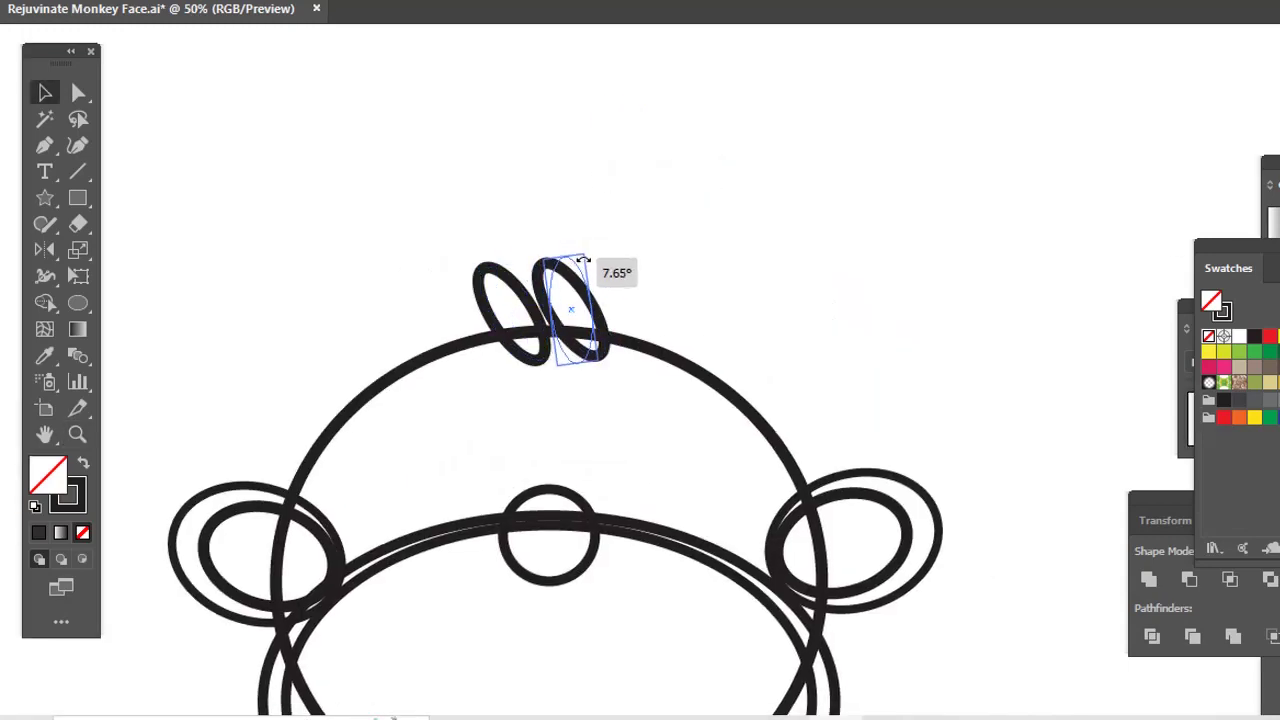
# Rotate the second hair tuft more upright and place the two tufts so they overlap at the base.
pyautogui.moveTo(584, 279); pyautogui.dragTo(556, 277)
pyautogui.moveTo(454, 230); pyautogui.dragTo(561, 284)
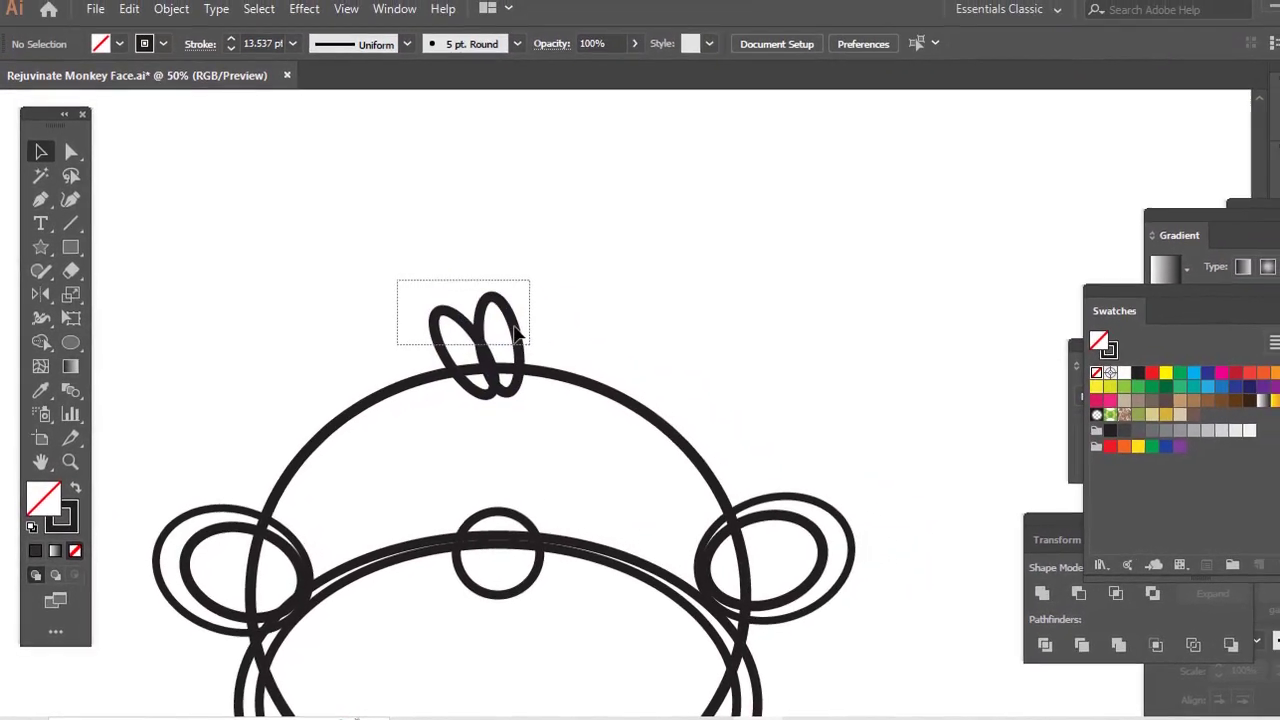
pyautogui.click(542, 429)
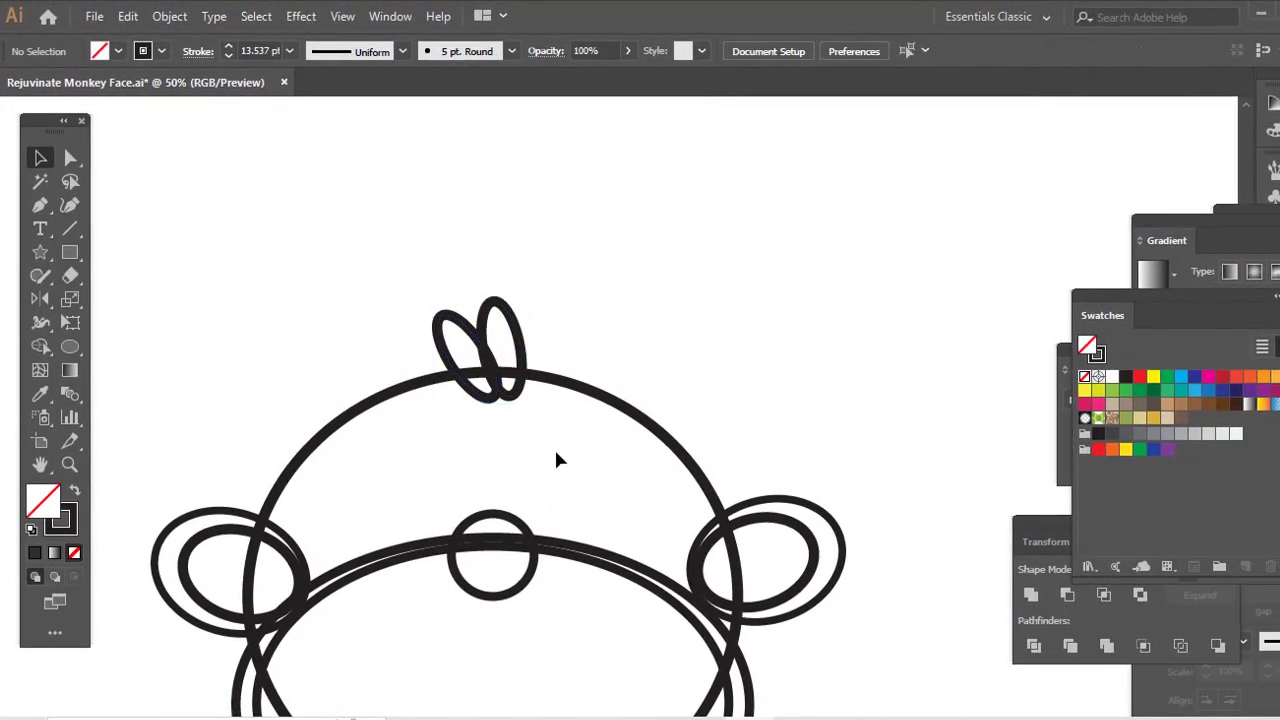
# Draw a small flat ellipse on the left of the forehead and bend it into an arched eyebrow with Direct Selection.
pyautogui.scroll(-3, 554, 447)
pyautogui.moveTo(543, 353); pyautogui.dragTo(566, 334)
pyautogui.click(72, 347)
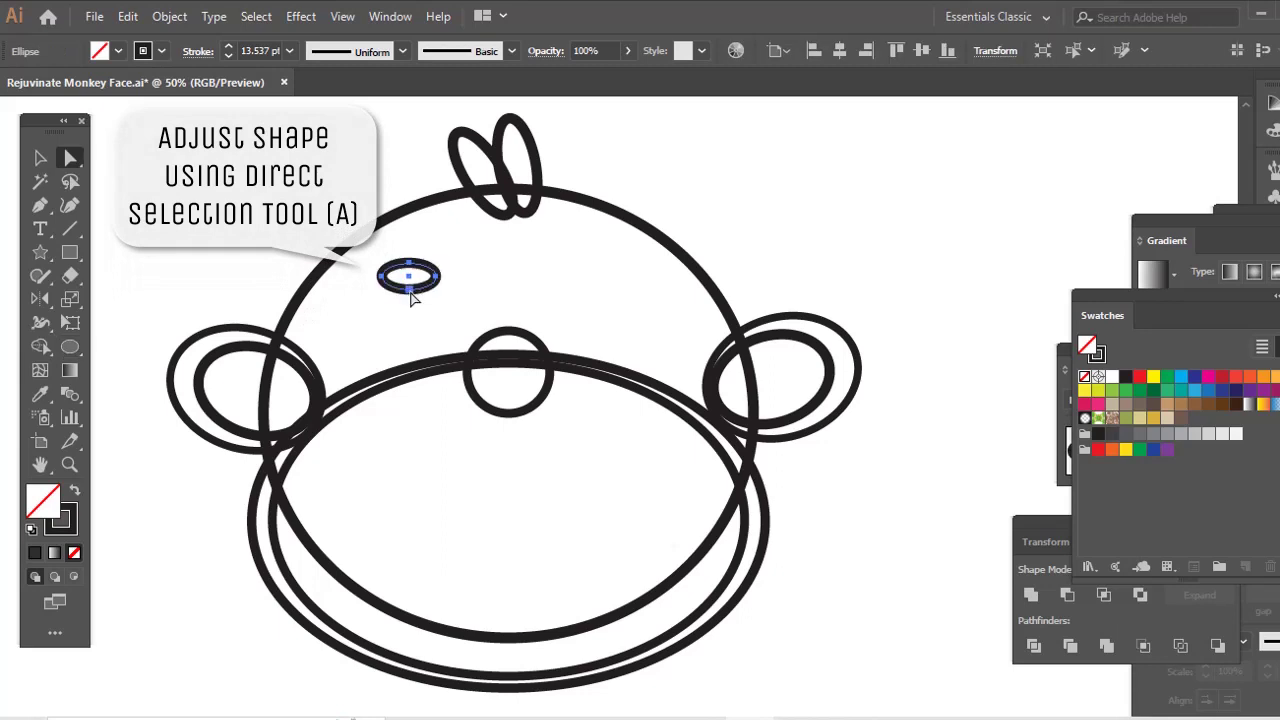
pyautogui.hotkey('ctrl', '-')
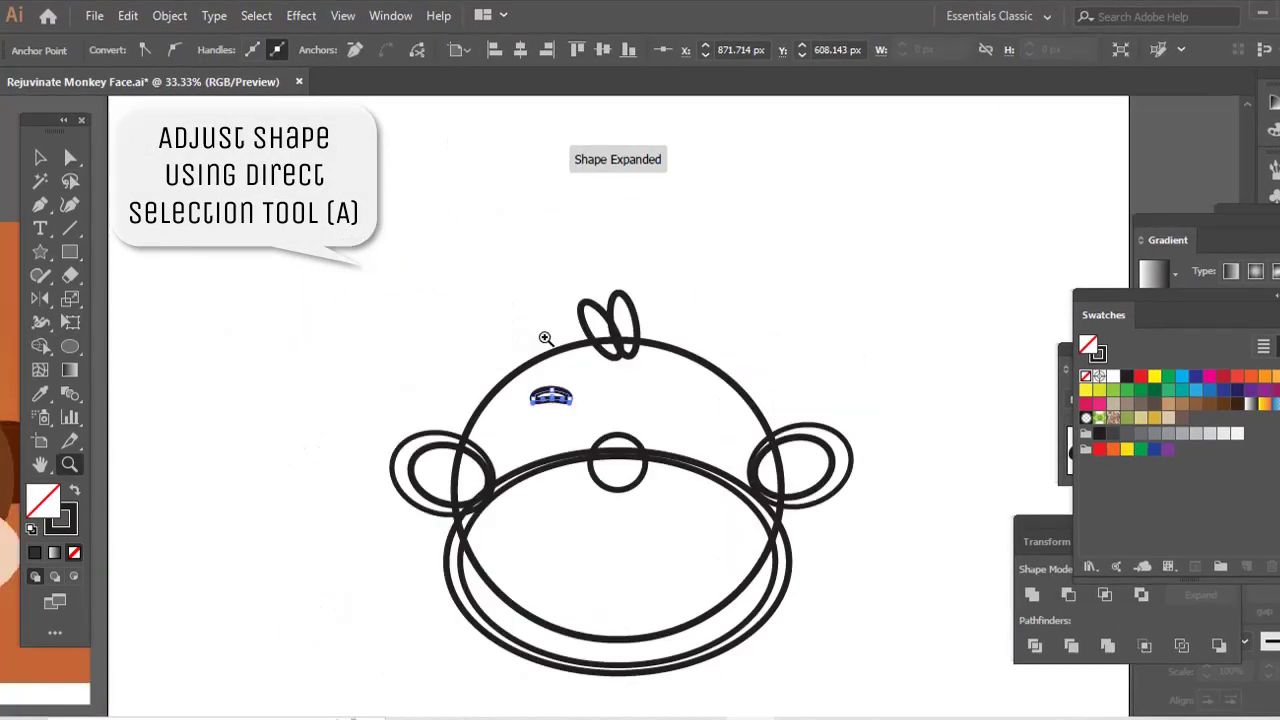
# Apply the left ear outline's stroke to all the shapes with the Eyedropper.
pyautogui.hotkey('ctrl', 'a')
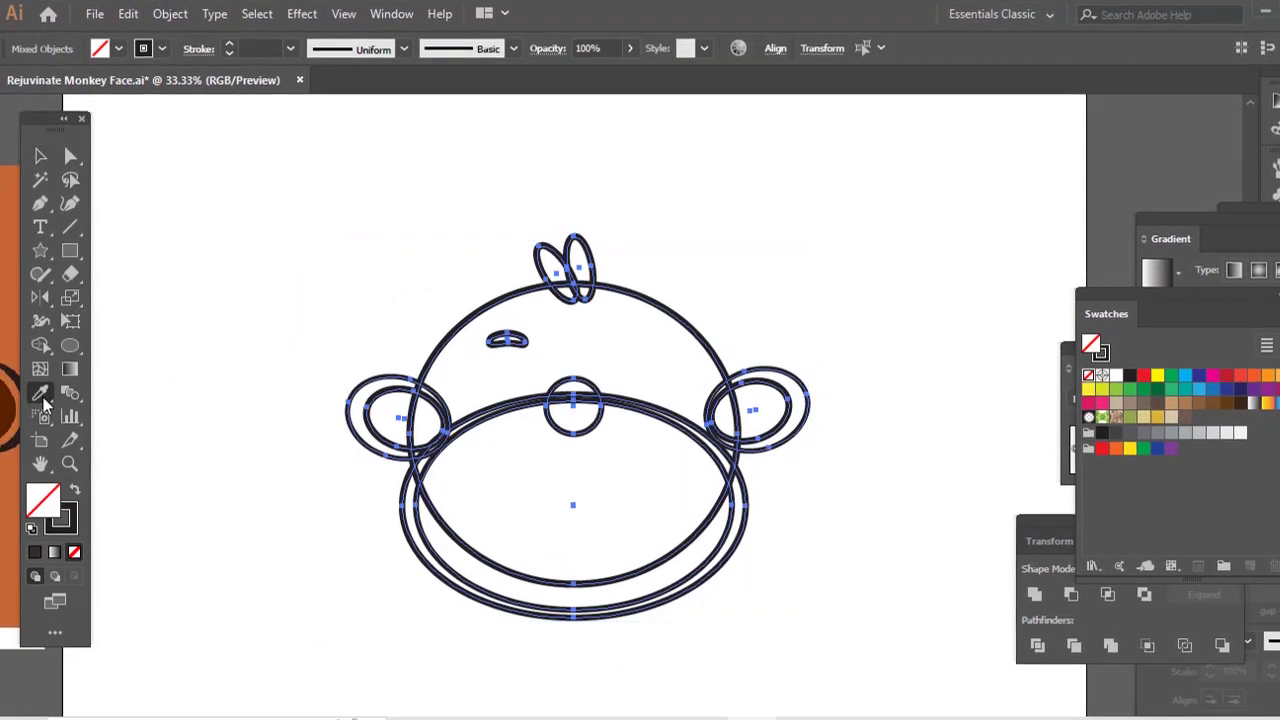
pyautogui.click(367, 385)
pyautogui.hotkey('ctrl', 'shift', 'a')
# Tilt the left eyebrow so its outer end slopes downward.
pyautogui.press('z')
pyautogui.click(562, 381)
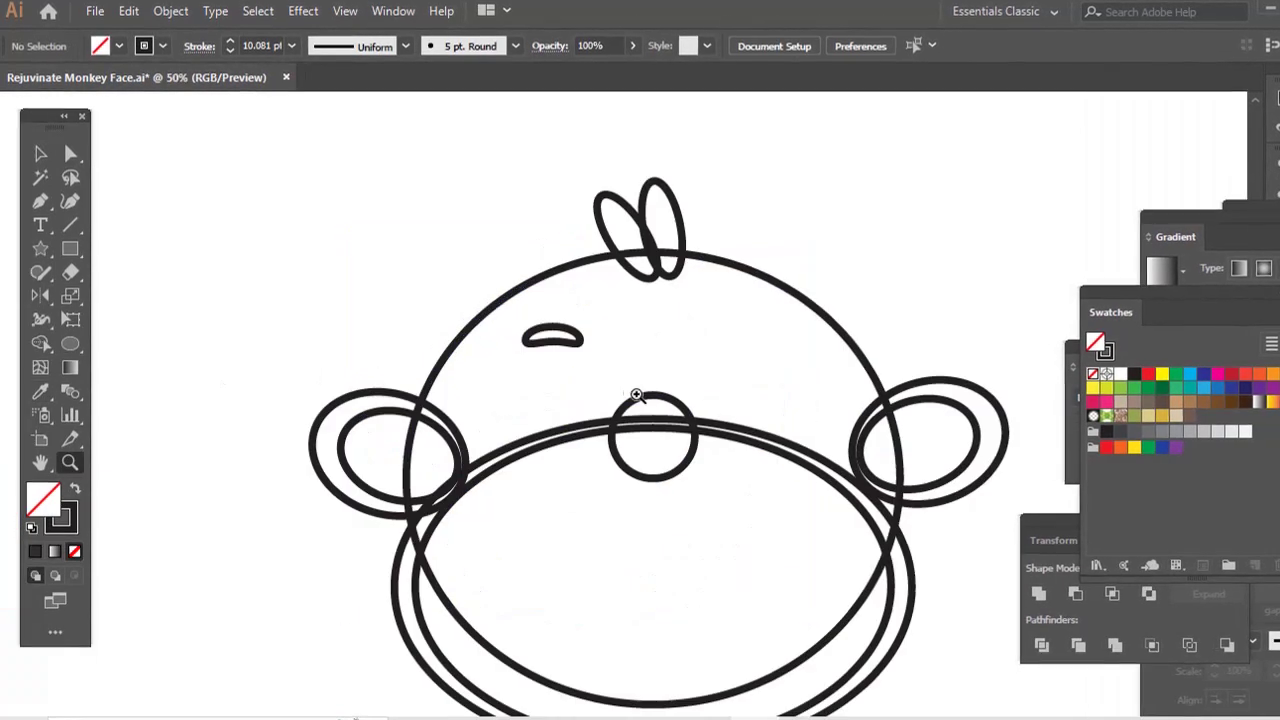
pyautogui.click(642, 390)
pyautogui.moveTo(644, 386); pyautogui.dragTo(566, 384)
pyautogui.press('v')
pyautogui.moveTo(474, 336); pyautogui.dragTo(486, 277)
pyautogui.click(480, 320)
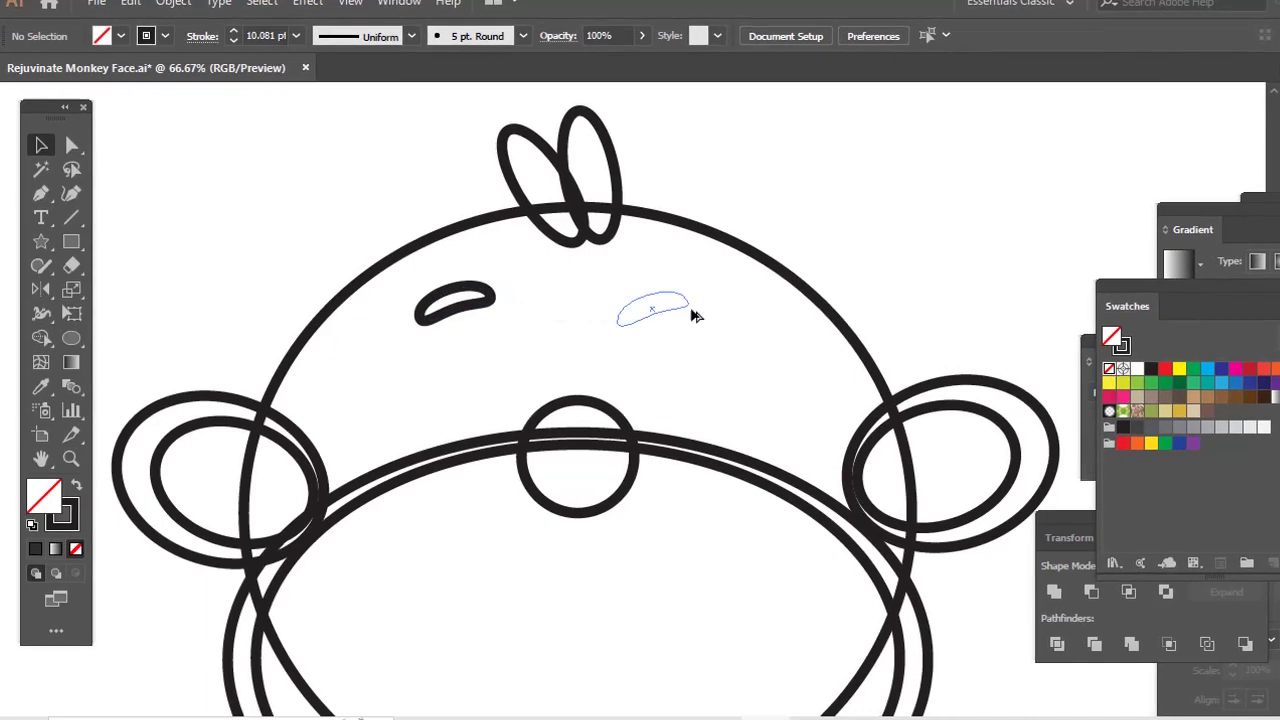
# Copy the eyebrow to the right side of the forehead and reflect it across the vertical axis.
pyautogui.moveTo(692, 310); pyautogui.dragTo(711, 310)
pyautogui.doubleClick(42, 290)
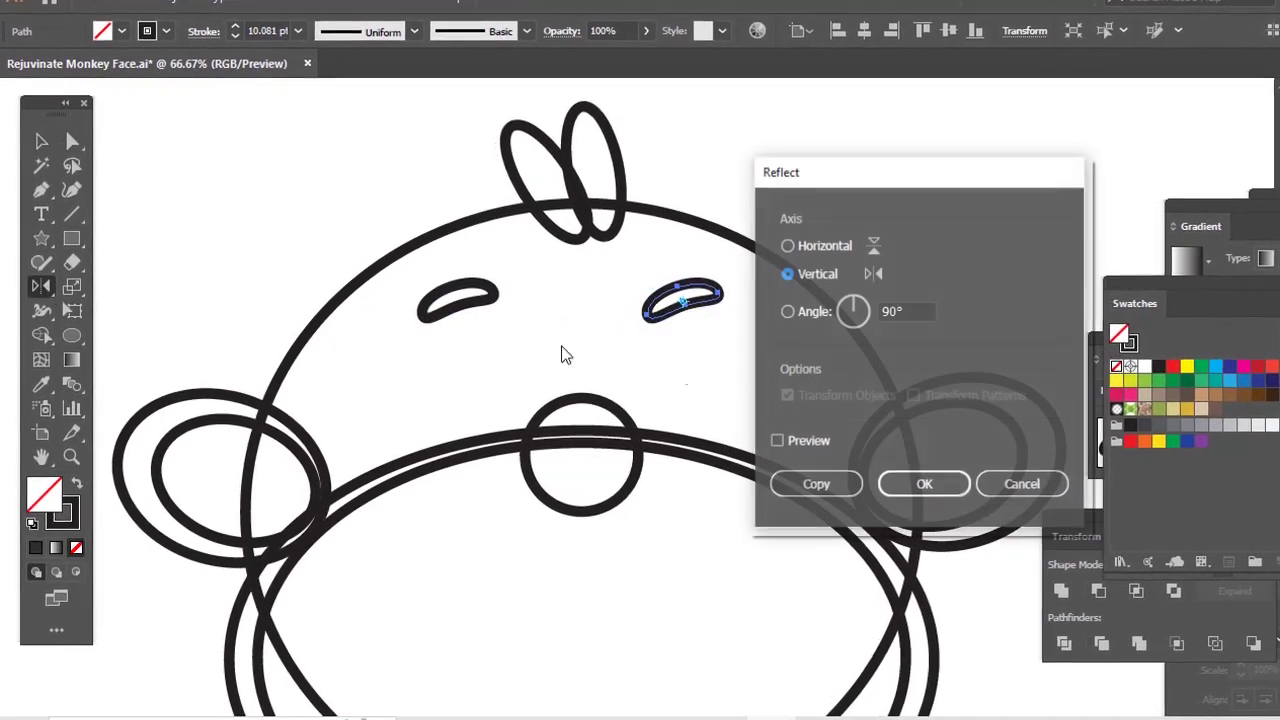
pyautogui.click(921, 485)
pyautogui.press('v')
pyautogui.moveTo(718, 311); pyautogui.dragTo(749, 313)
pyautogui.click(114, 343)
# Draw a round eye under the left eyebrow and add a small highlight circle inside its upper left.
pyautogui.click(73, 330)
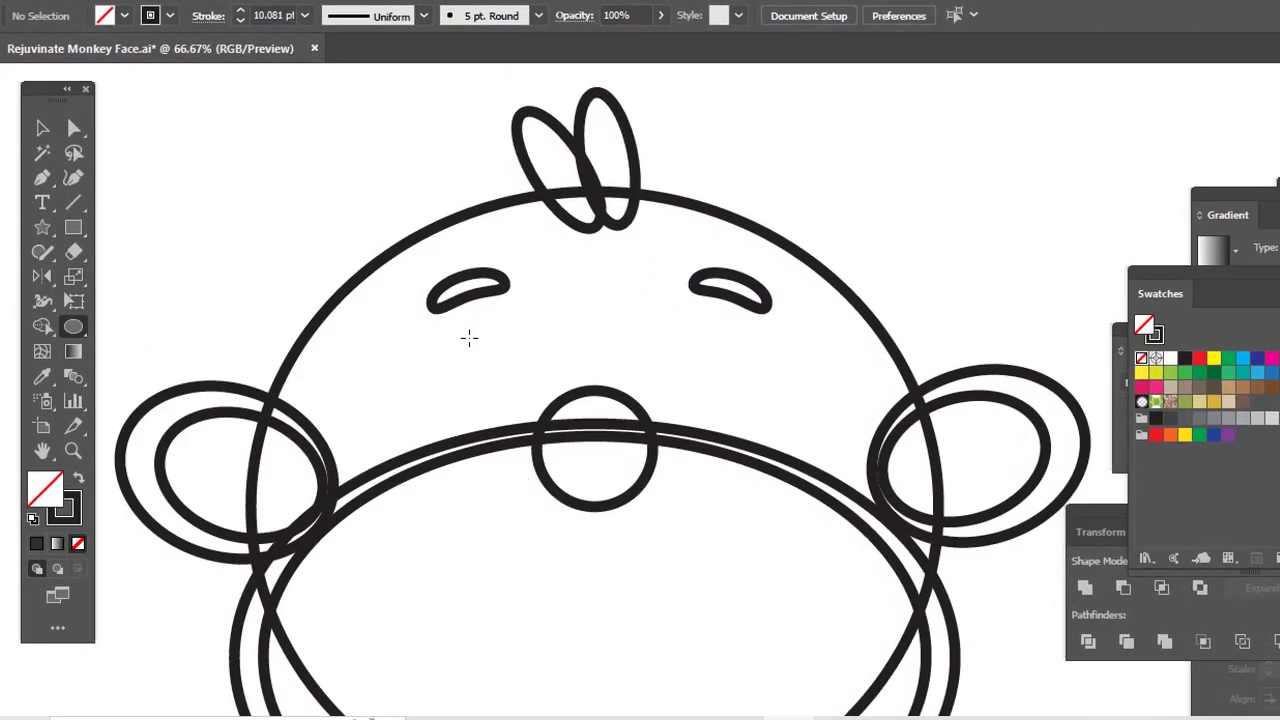
pyautogui.moveTo(458, 343); pyautogui.dragTo(521, 396)
pyautogui.press('v')
pyautogui.click(514, 398)
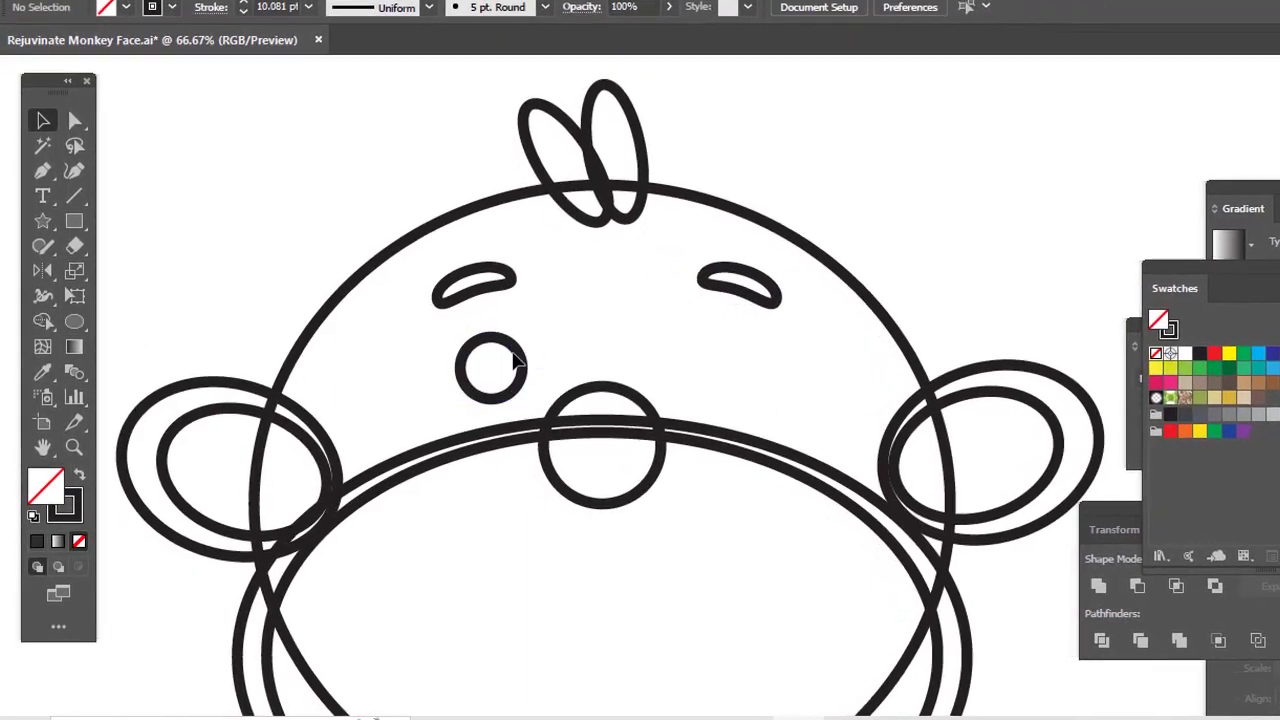
pyautogui.moveTo(505, 348)
pyautogui.mouseDown()
pyautogui.moveTo(460, 333)
pyautogui.moveTo(306, 174)
pyautogui.moveTo(286, 182)
pyautogui.moveTo(283, 194)
pyautogui.moveTo(399, 291)
pyautogui.moveTo(510, 357)
pyautogui.mouseUp()
pyautogui.click(286, 235)
# Select both left eye circles and place a copy of them under the right eyebrow.
pyautogui.moveTo(457, 323); pyautogui.dragTo(539, 385)
pyautogui.keyDown('shift'); pyautogui.click(512, 350); pyautogui.keyUp('shift')
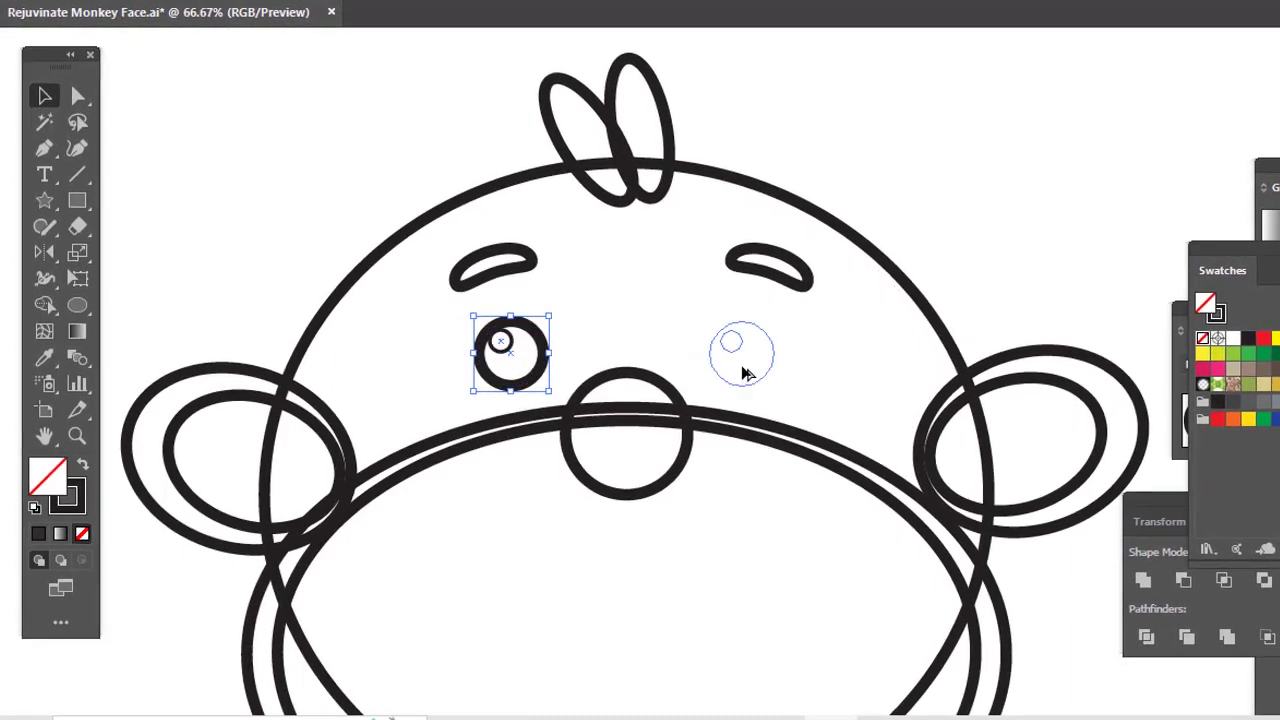
pyautogui.moveTo(755, 373); pyautogui.dragTo(756, 373)
pyautogui.click(740, 481)
# Widen the nose circle into a horizontal ellipse centered on the muzzle's upper edge.
pyautogui.moveTo(724, 523); pyautogui.dragTo(714, 440)
pyautogui.press('z')
pyautogui.click(706, 446)
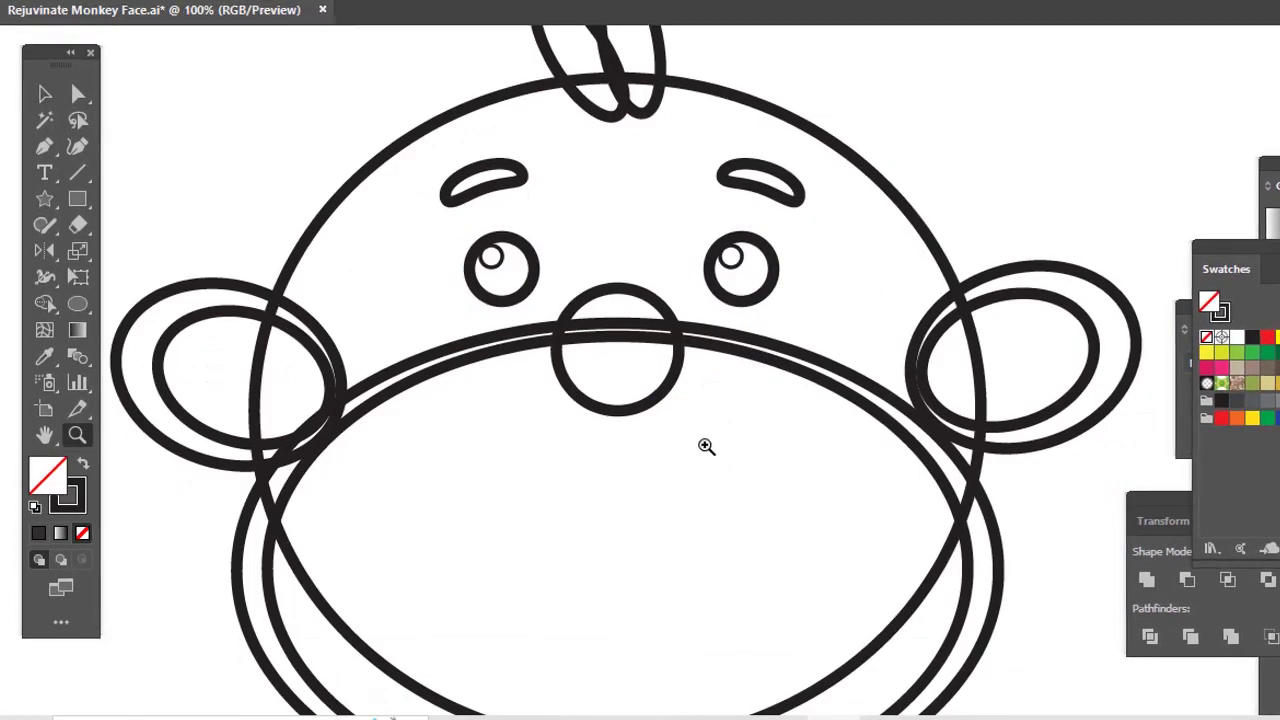
pyautogui.moveTo(605, 352); pyautogui.dragTo(698, 381)
pyautogui.keyDown('alt'); pyautogui.click(660, 377); pyautogui.keyUp('alt')
pyautogui.press('v')
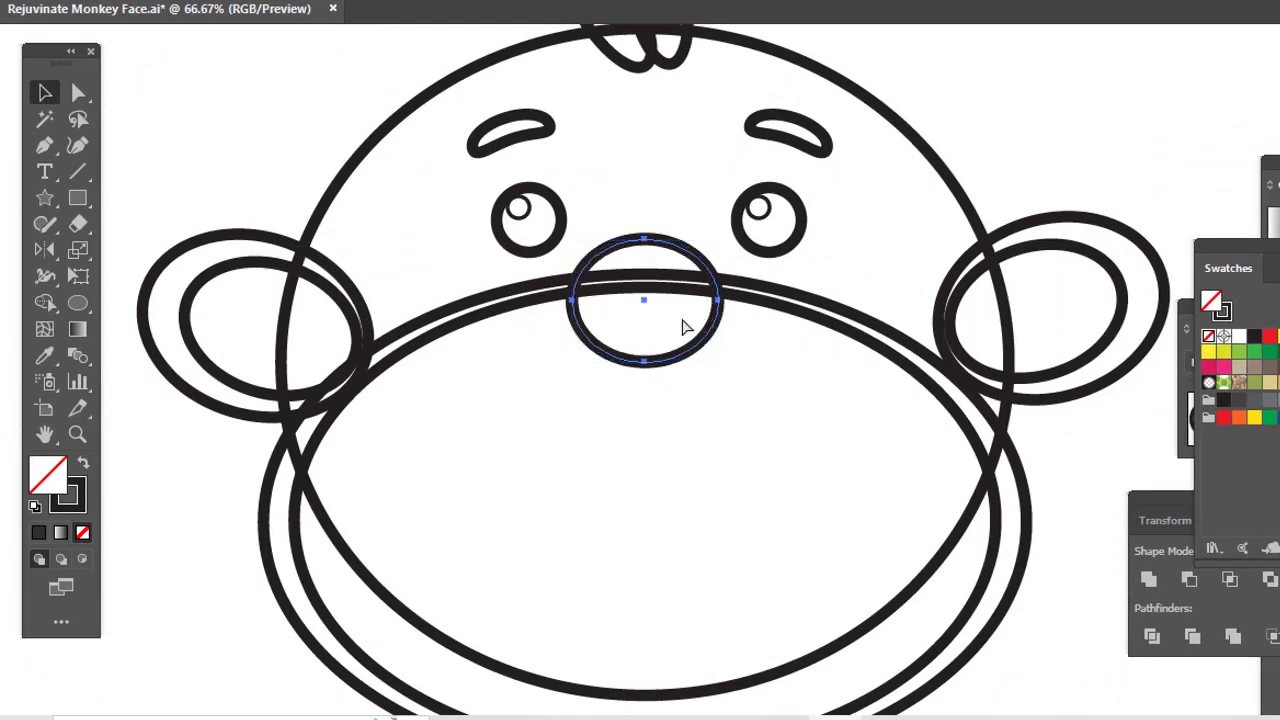
# Draw a small nostril circle inside the left half of the nose and place a matching copy in the right half.
pyautogui.click(77, 302)
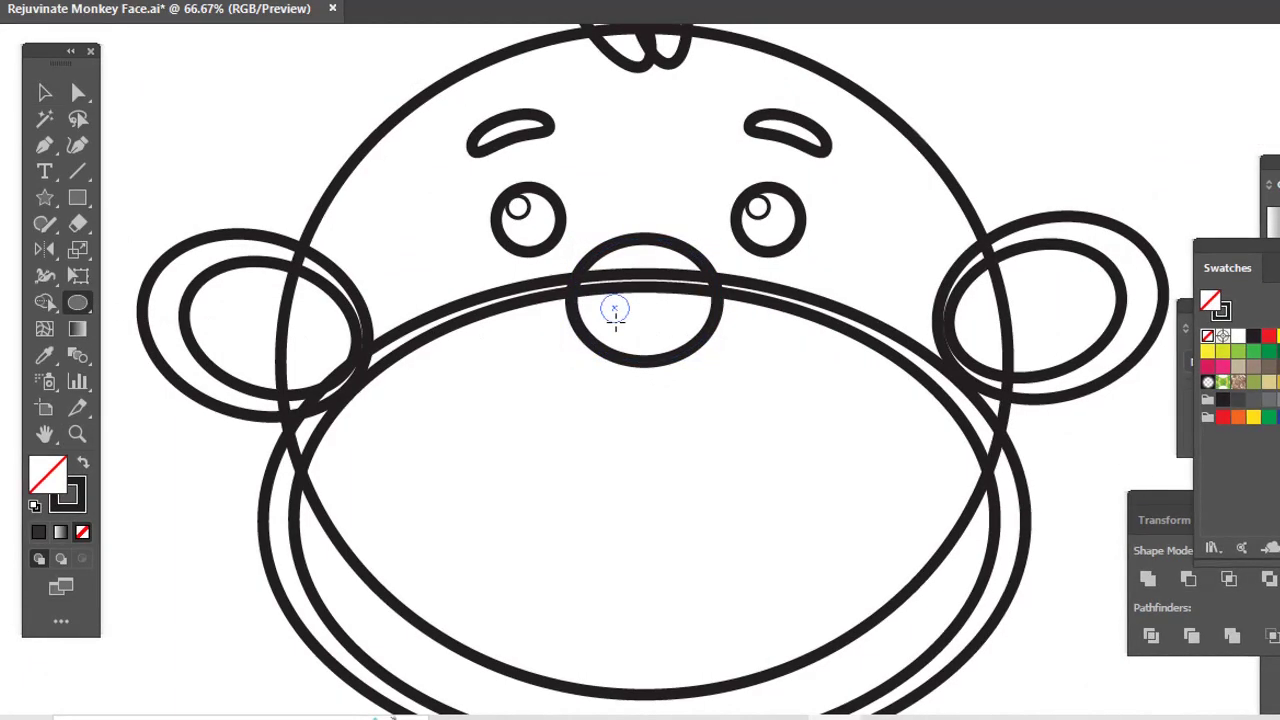
pyautogui.moveTo(611, 307); pyautogui.dragTo(685, 314)
pyautogui.press('v')
# Draw an ellipse for the mouth below the nose and flatten its upper edge into a wide, rounded open smile.
pyautogui.click(77, 302)
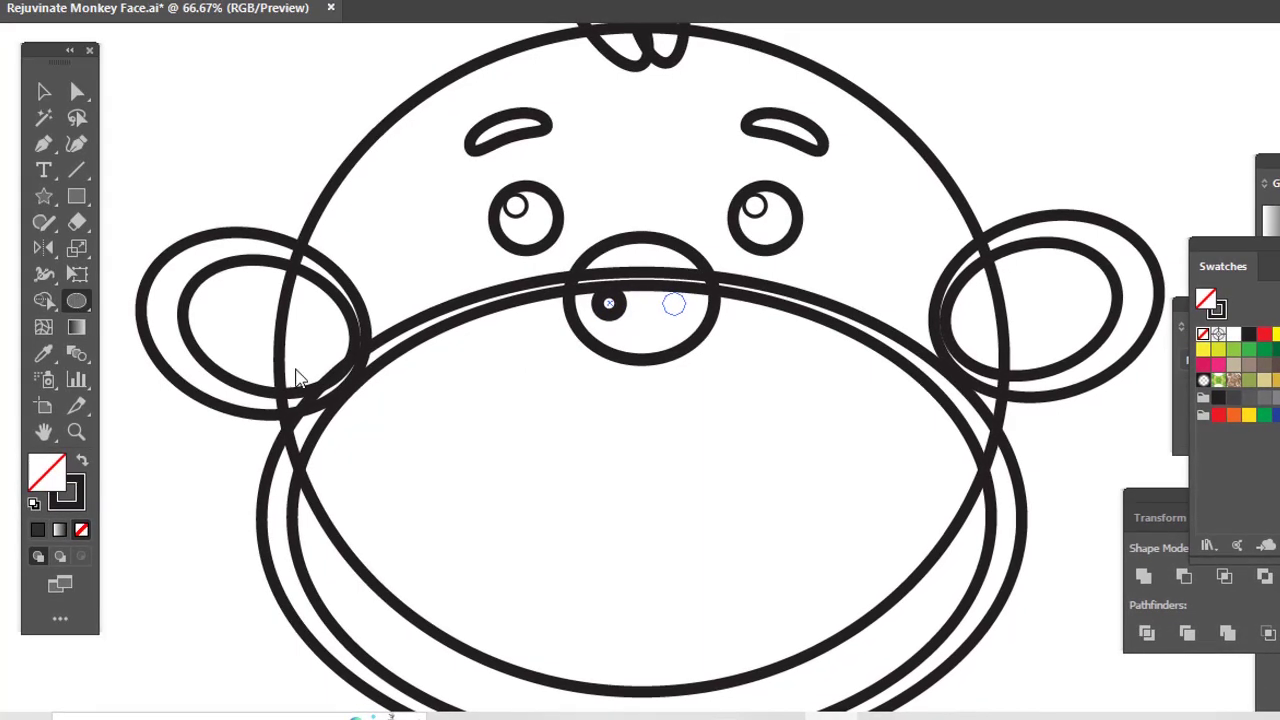
pyautogui.moveTo(540, 447); pyautogui.dragTo(747, 488)
pyautogui.press('v')
pyautogui.moveTo(663, 337); pyautogui.dragTo(587, 405)
pyautogui.press('a')
pyautogui.click(588, 365)
pyautogui.press('v')
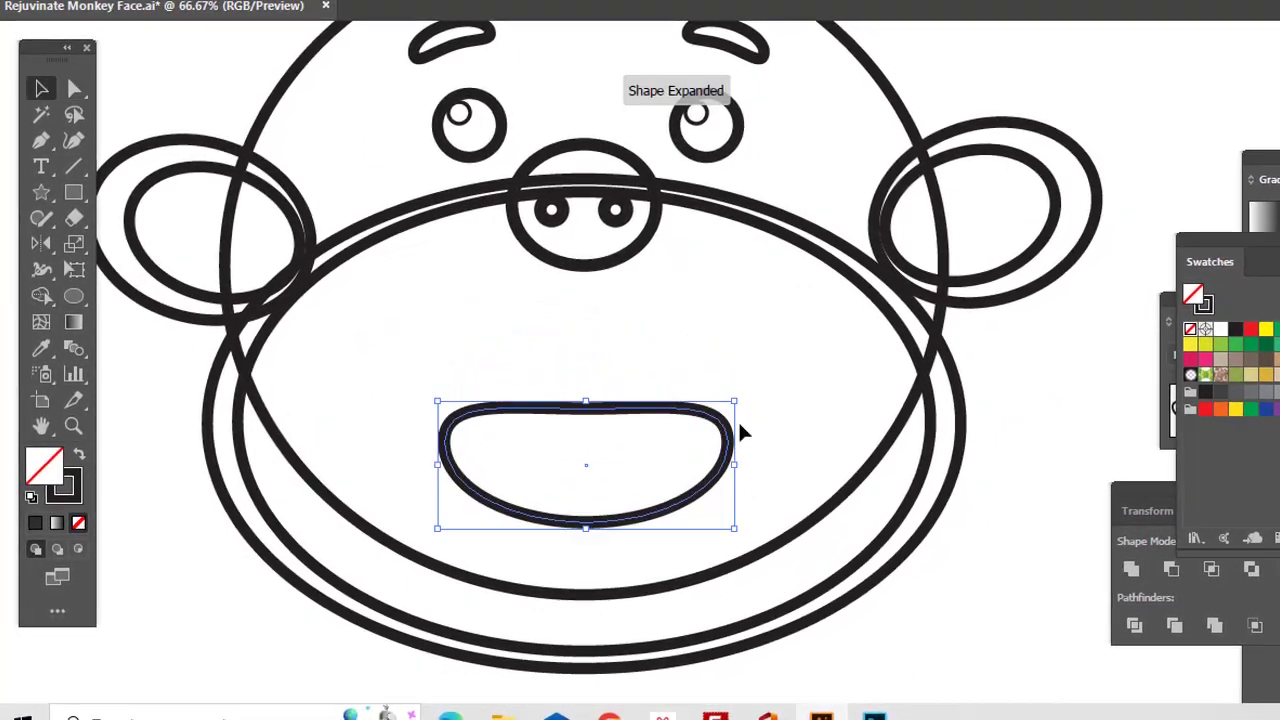
pyautogui.moveTo(737, 404); pyautogui.dragTo(791, 388)
pyautogui.moveTo(692, 399); pyautogui.dragTo(674, 377)
# Place a copy of the mouth shape on the empty area to the lower right of the face.
pyautogui.press('z')
pyautogui.keyDown('alt'); pyautogui.click(728, 378); pyautogui.keyUp('alt')
pyautogui.keyDown('alt'); pyautogui.click(728, 378); pyautogui.keyUp('alt')
pyautogui.keyDown('alt'); pyautogui.click(728, 378); pyautogui.keyUp('alt')
pyautogui.press('v')
pyautogui.click(592, 523)
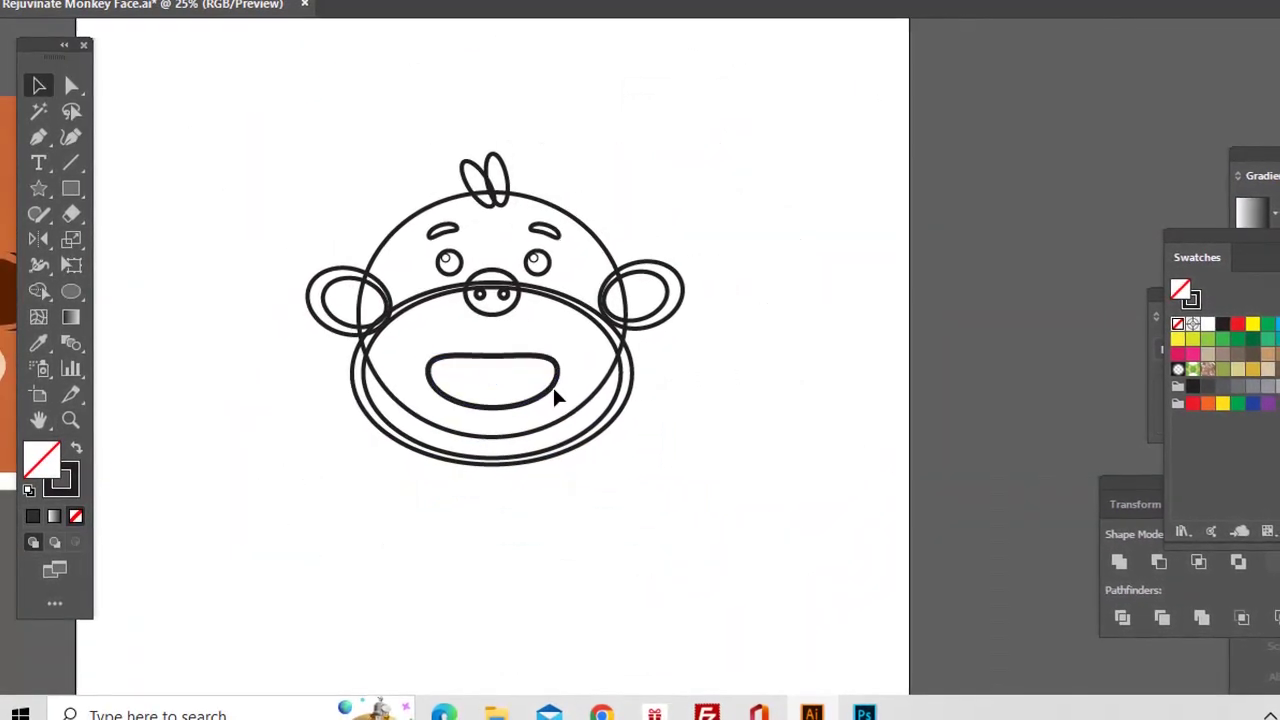
pyautogui.moveTo(558, 398); pyautogui.dragTo(815, 446)
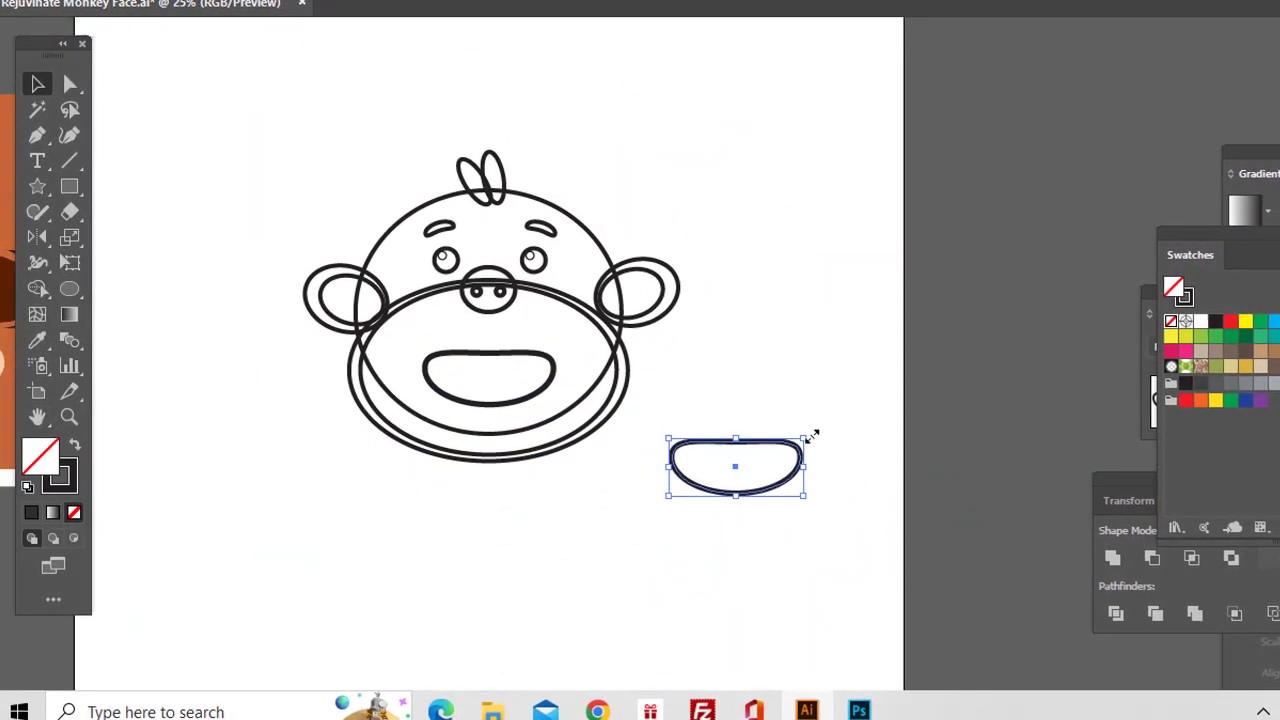
# Duplicate the copied mouth shape, turn the duplicate upside down and overlap it with the lower part of the first copy.
pyautogui.press('z')
pyautogui.click(819, 447)
pyautogui.press('v')
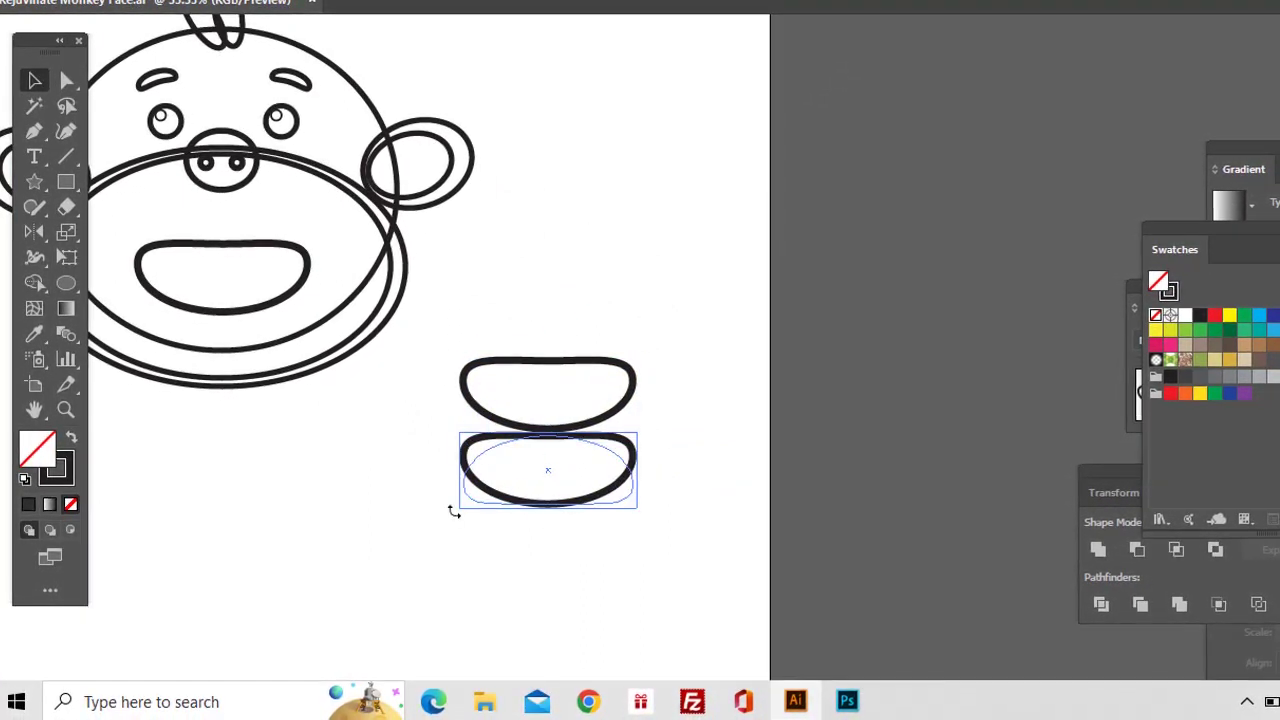
pyautogui.moveTo(454, 511); pyautogui.dragTo(455, 511)
pyautogui.moveTo(607, 421); pyautogui.dragTo(607, 418)
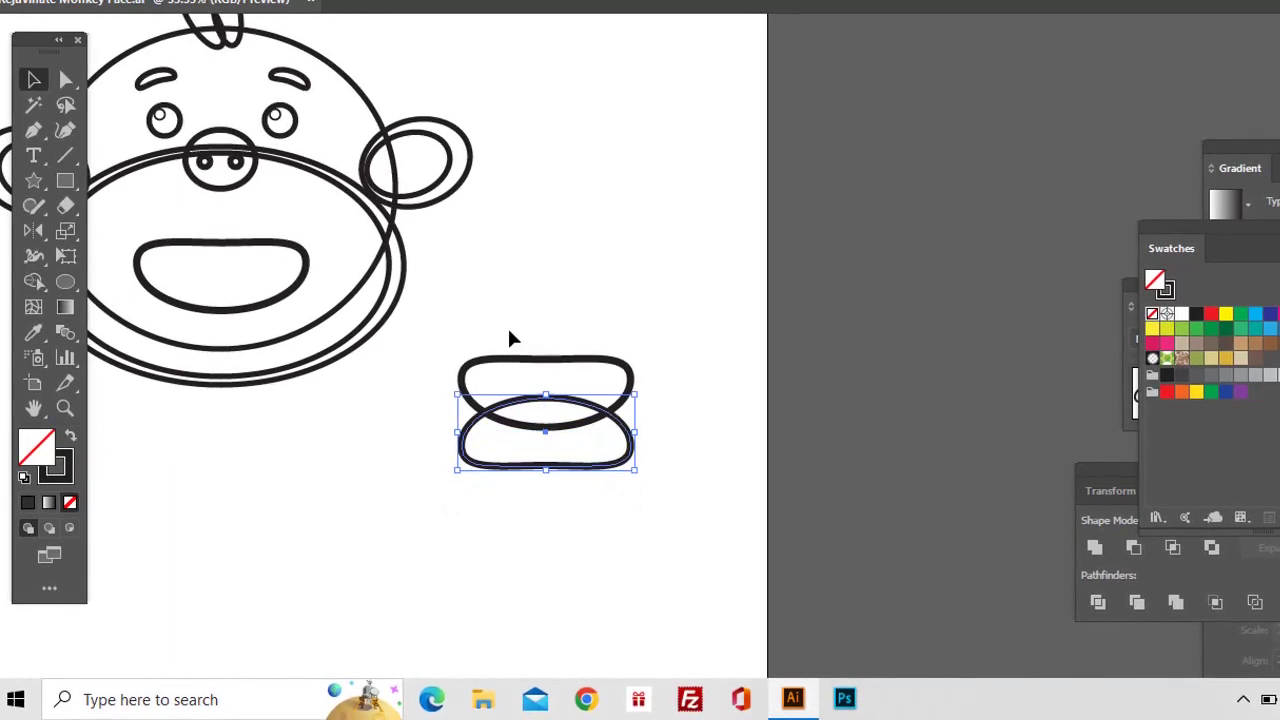
# Divide the two overlapping mouth copies with Pathfinder and delete the outer pieces, keeping only the lens-shaped overlap.
pyautogui.click(1104, 603)
pyautogui.press('a')
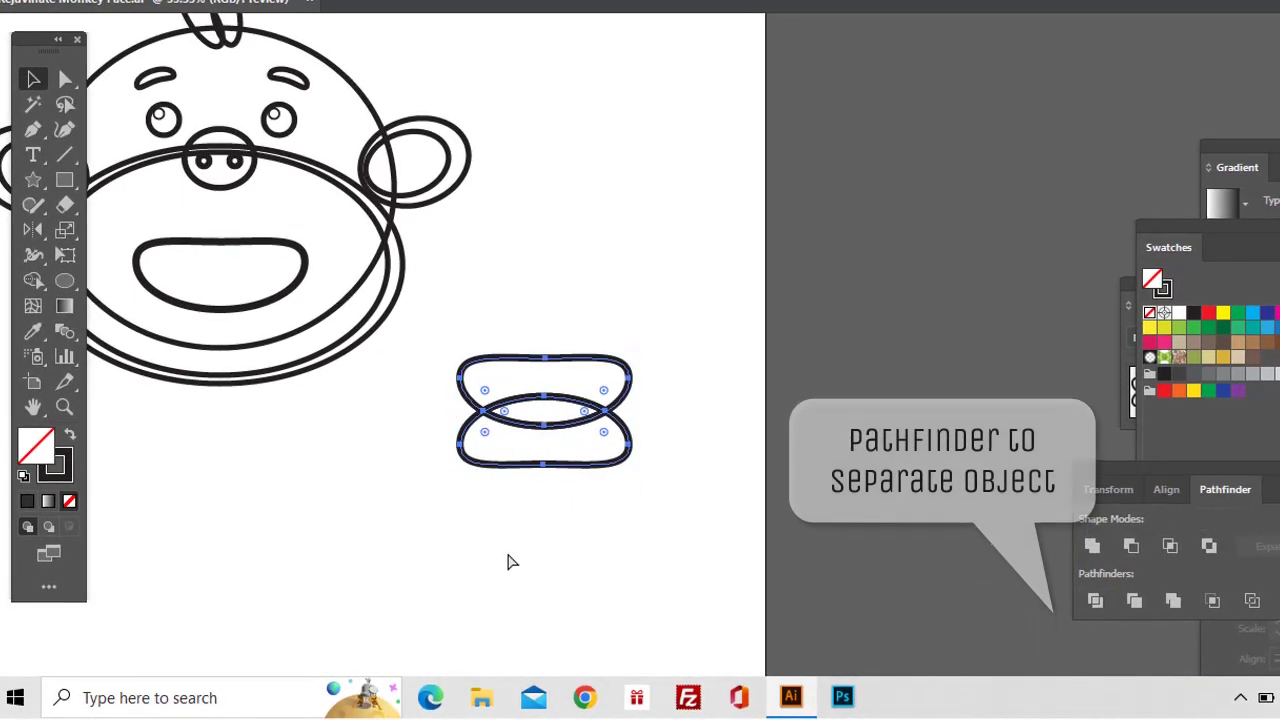
pyautogui.moveTo(509, 554); pyautogui.dragTo(609, 460)
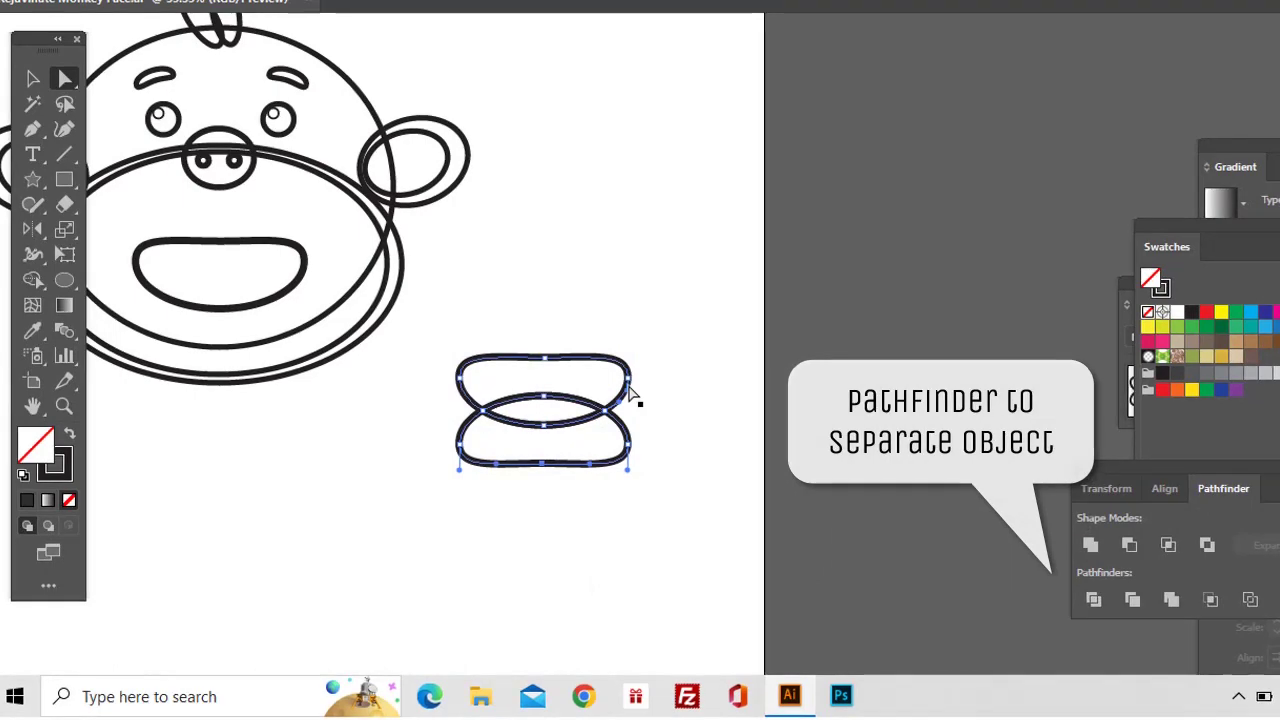
# Move the lens shape into the lower part of the monkey's open mouth as a tongue.
pyautogui.press('space')
pyautogui.moveTo(577, 417); pyautogui.dragTo(778, 436)
pyautogui.press('v')
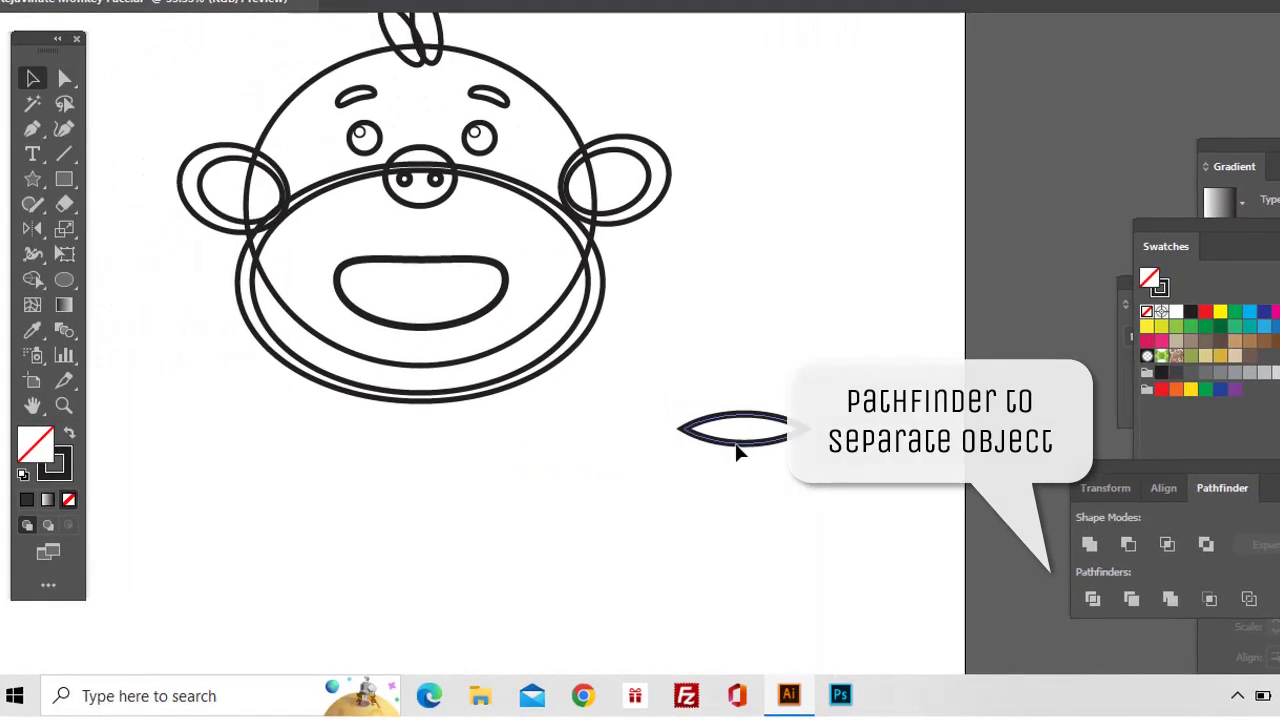
pyautogui.click(735, 446)
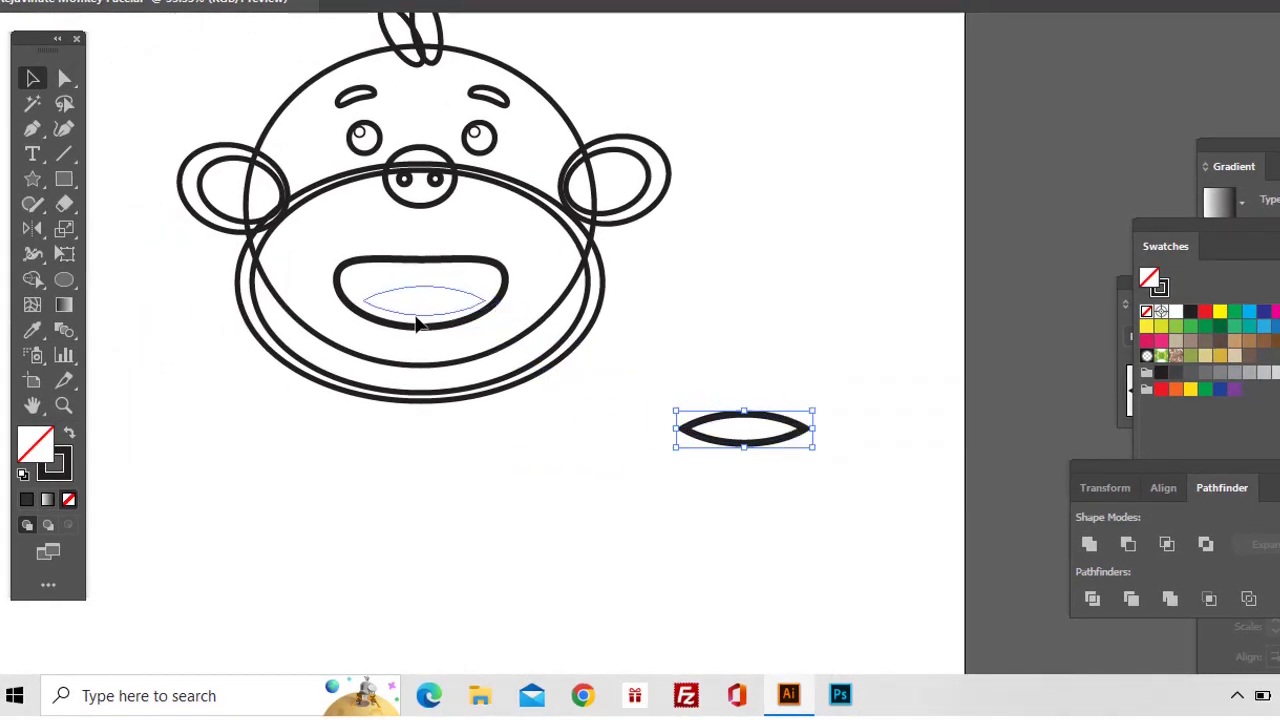
pyautogui.moveTo(418, 322); pyautogui.dragTo(420, 322)
pyautogui.scroll(3, 703, 497)
pyautogui.hscroll(-1, 703, 497)
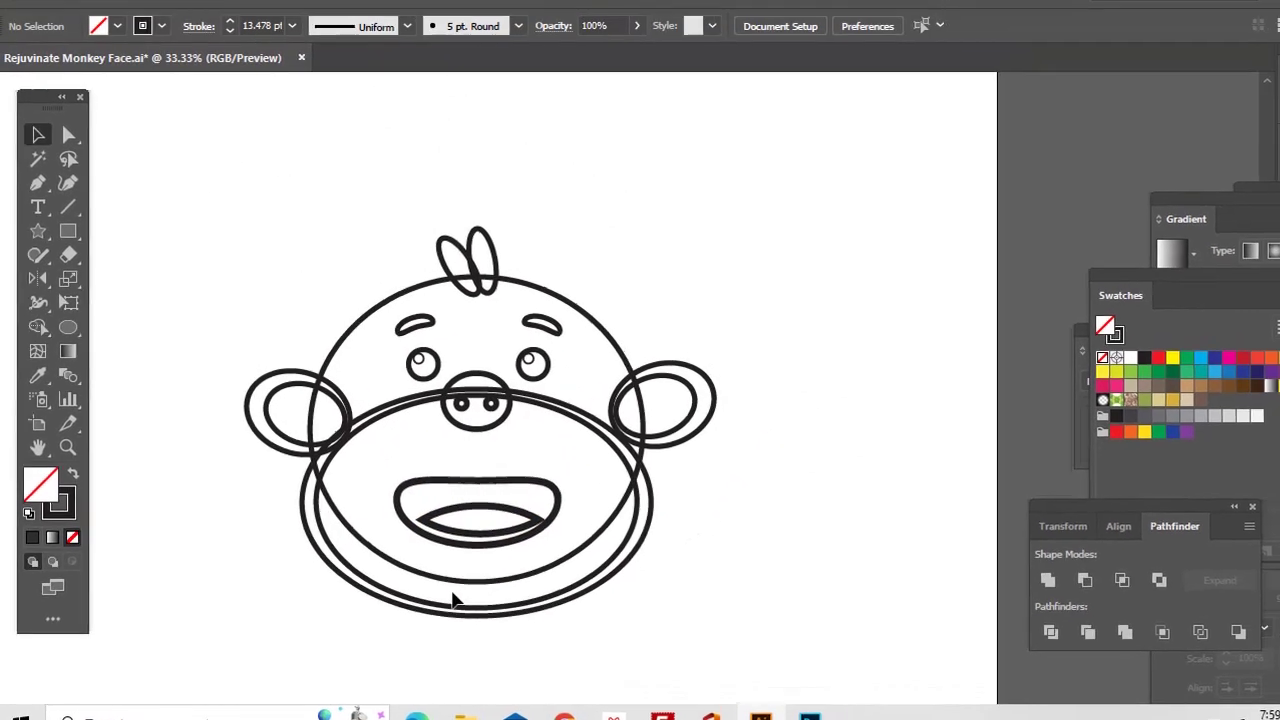
# Adjust the placement of the muzzle's ellipses around the lower face.
pyautogui.moveTo(457, 589); pyautogui.dragTo(484, 569)
pyautogui.moveTo(466, 623); pyautogui.dragTo(467, 624)
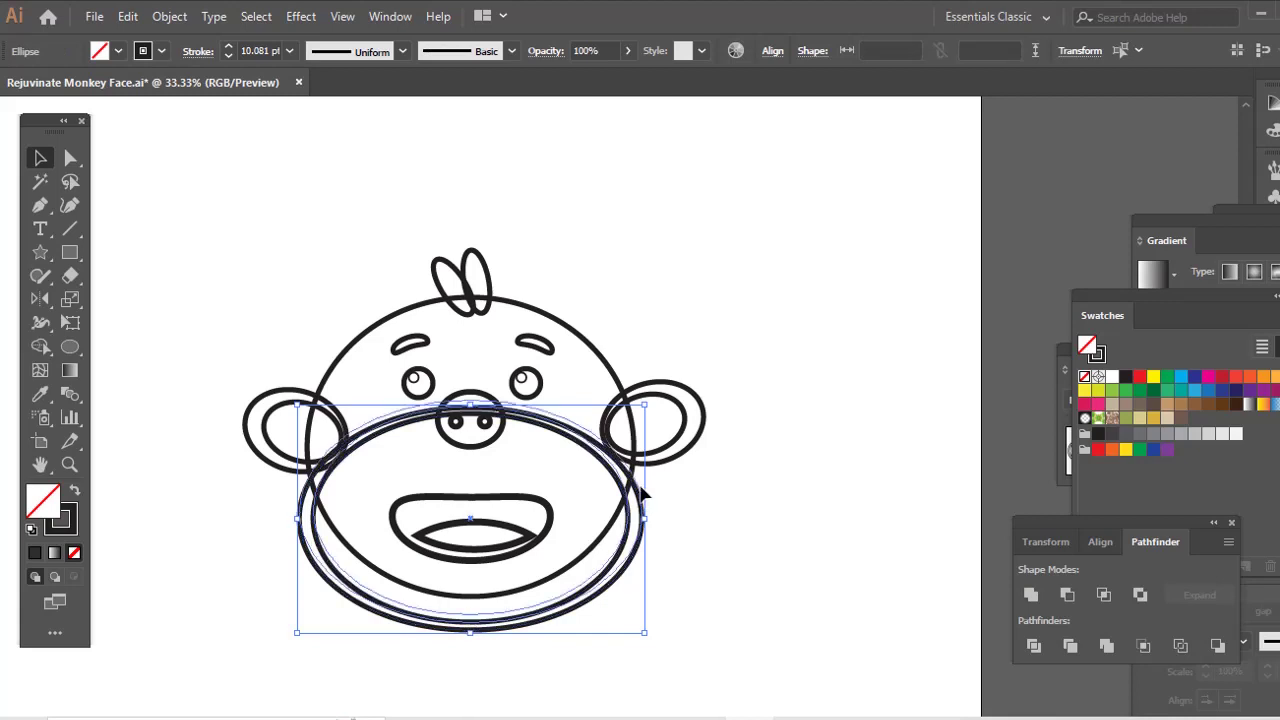
pyautogui.moveTo(641, 488)
pyautogui.mouseDown()
pyautogui.moveTo(658, 508)
pyautogui.moveTo(694, 513)
pyautogui.moveTo(634, 456)
pyautogui.mouseUp()
# Group all the face shapes and scale the face down in the upper part of the artboard.
pyautogui.hotkey('ctrl', 'shift', 'a')
pyautogui.keyDown('alt'); pyautogui.click(643, 564); pyautogui.keyUp('alt')
pyautogui.hotkey('ctrl', 'a')
pyautogui.hotkey('ctrl', 'g')
pyautogui.moveTo(636, 407); pyautogui.dragTo(639, 344)
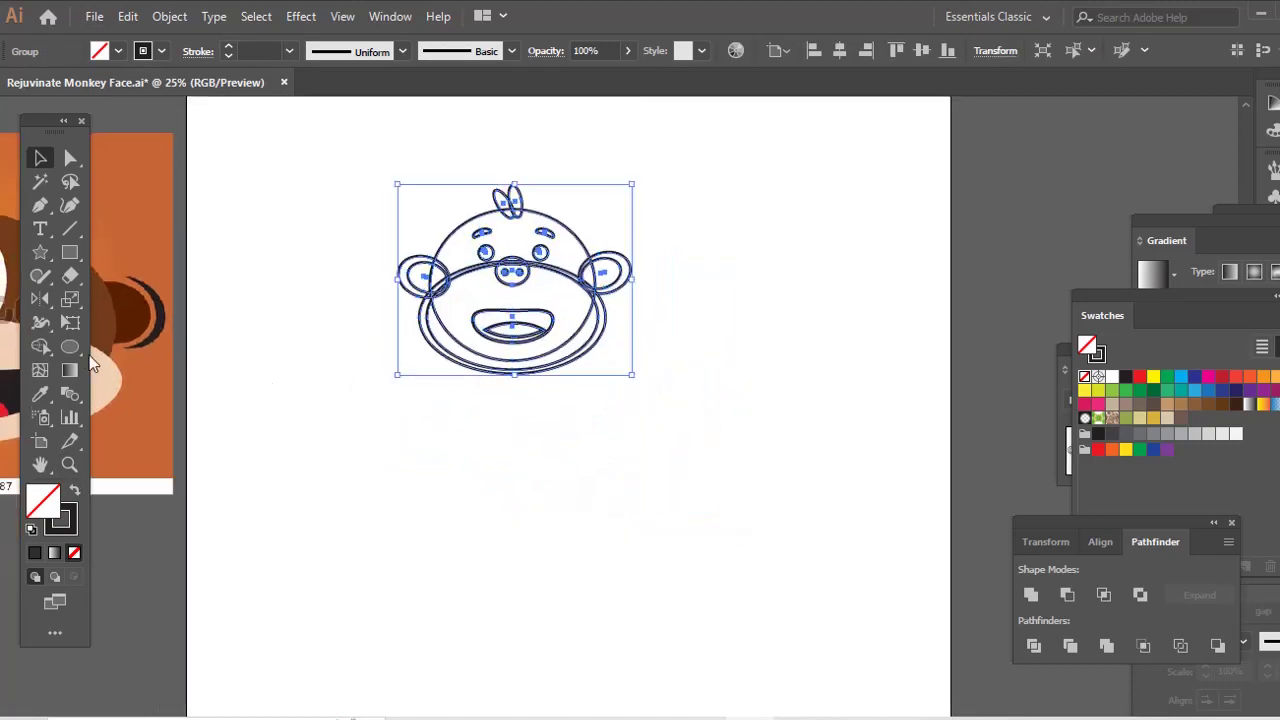
# Draw a tall oval body to the lower right of the face and place a smaller belly oval inside it.
pyautogui.click(76, 349)
pyautogui.moveTo(581, 440); pyautogui.dragTo(553, 390)
pyautogui.moveTo(589, 379); pyautogui.dragTo(757, 597)
pyautogui.press('v')
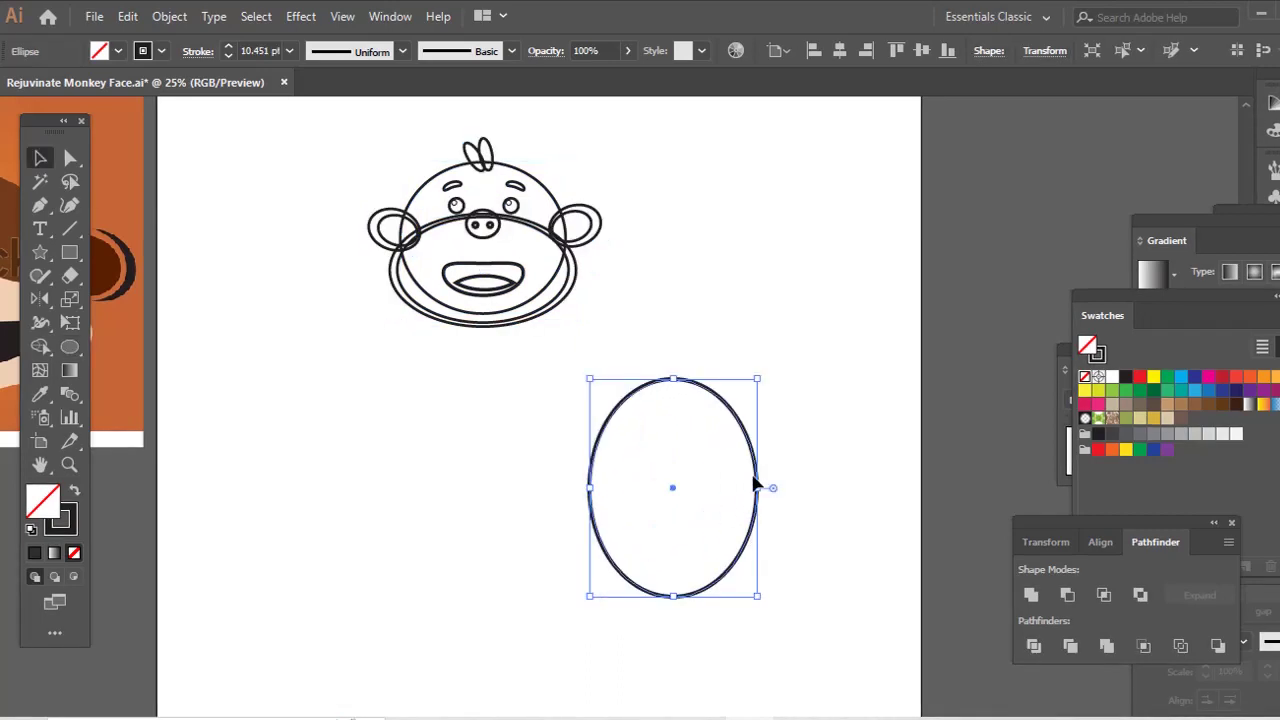
pyautogui.moveTo(434, 658); pyautogui.dragTo(489, 584)
pyautogui.click(429, 540)
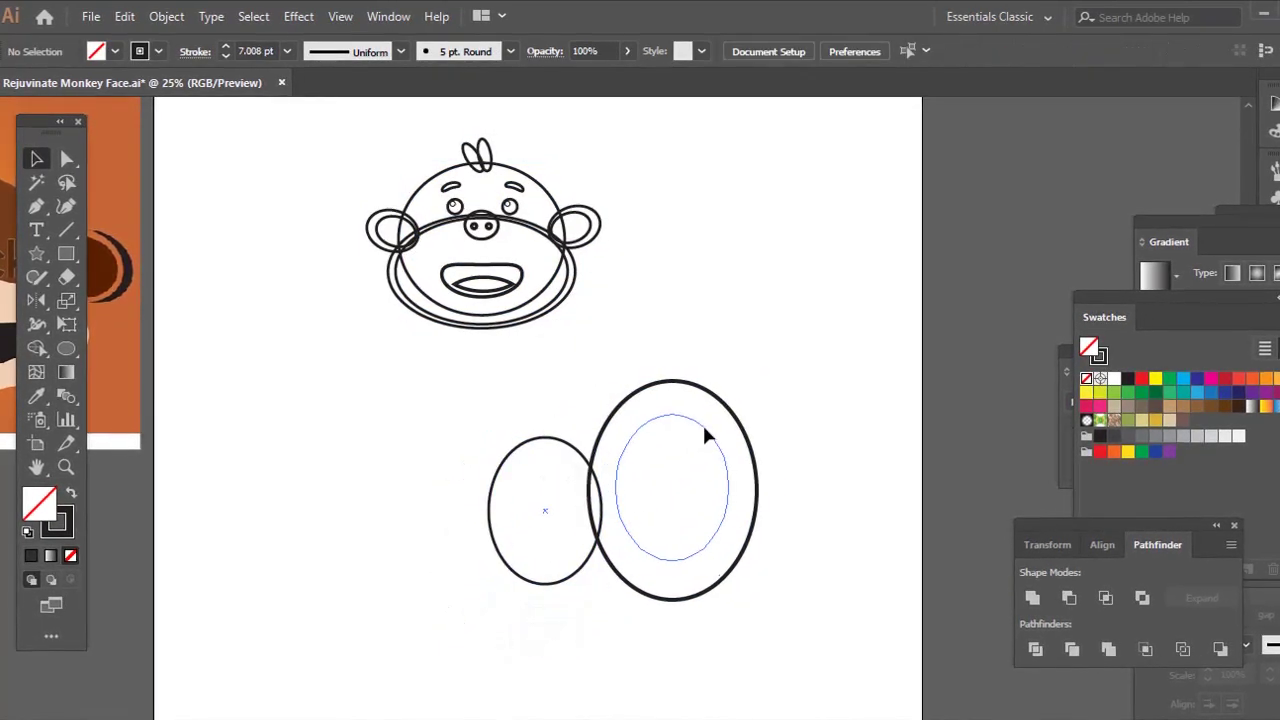
pyautogui.moveTo(704, 428); pyautogui.dragTo(708, 418)
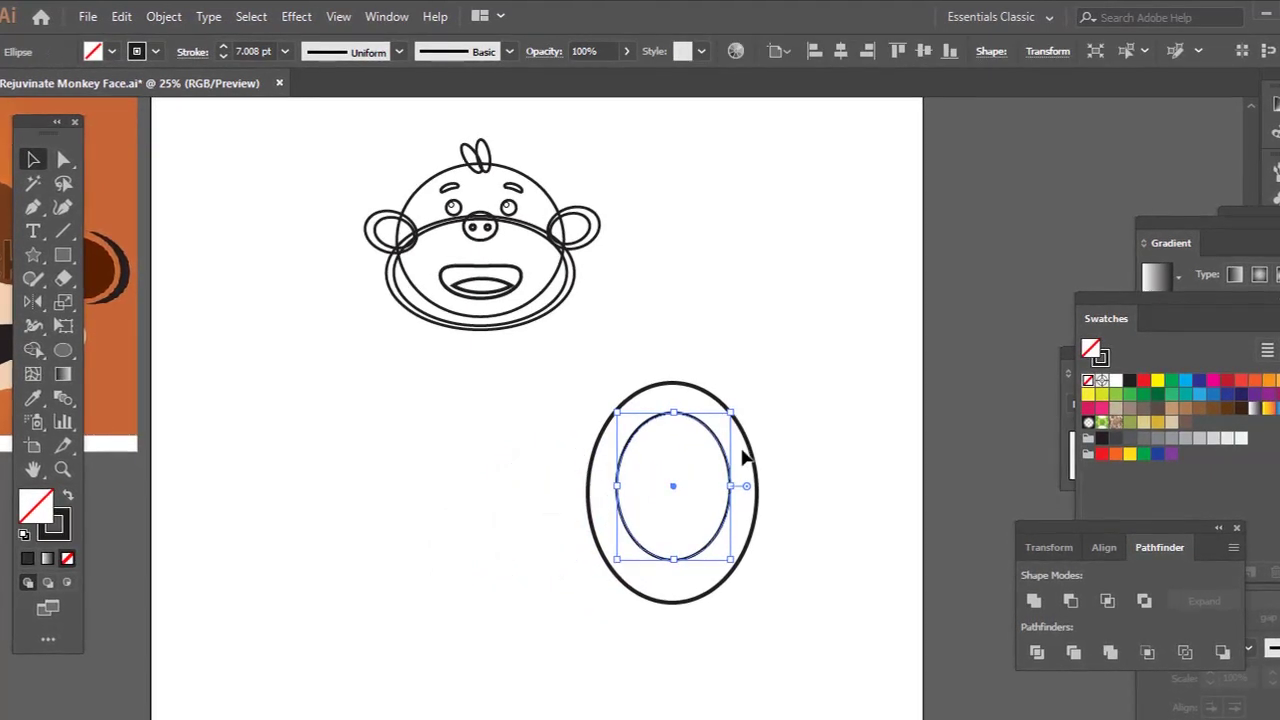
# Group the body and belly ovals, shrink them slightly and position them under the head, overlapping the muzzle.
pyautogui.keyDown('shift'); pyautogui.click(751, 424); pyautogui.keyUp('shift')
pyautogui.moveTo(758, 384); pyautogui.dragTo(711, 440)
pyautogui.hotkey('ctrl', 'g')
pyautogui.moveTo(702, 508); pyautogui.dragTo(537, 368)
pyautogui.moveTo(549, 468); pyautogui.dragTo(556, 486)
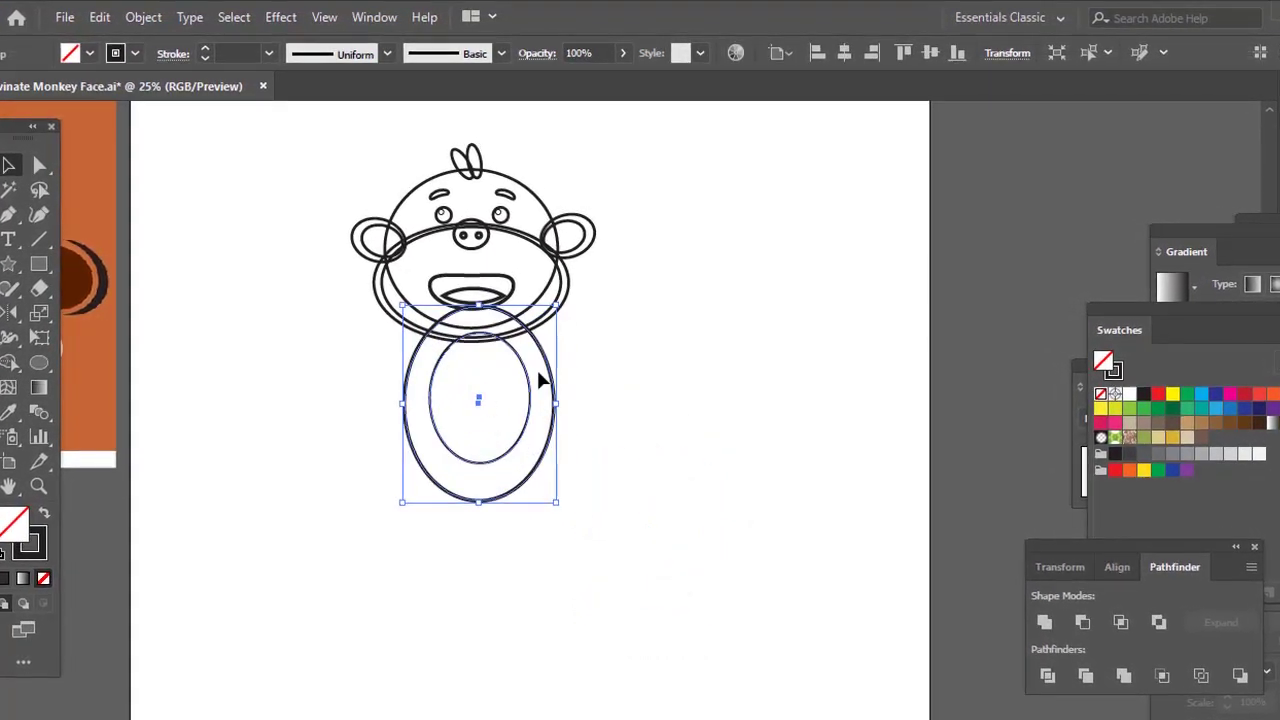
pyautogui.moveTo(550, 373); pyautogui.dragTo(540, 387)
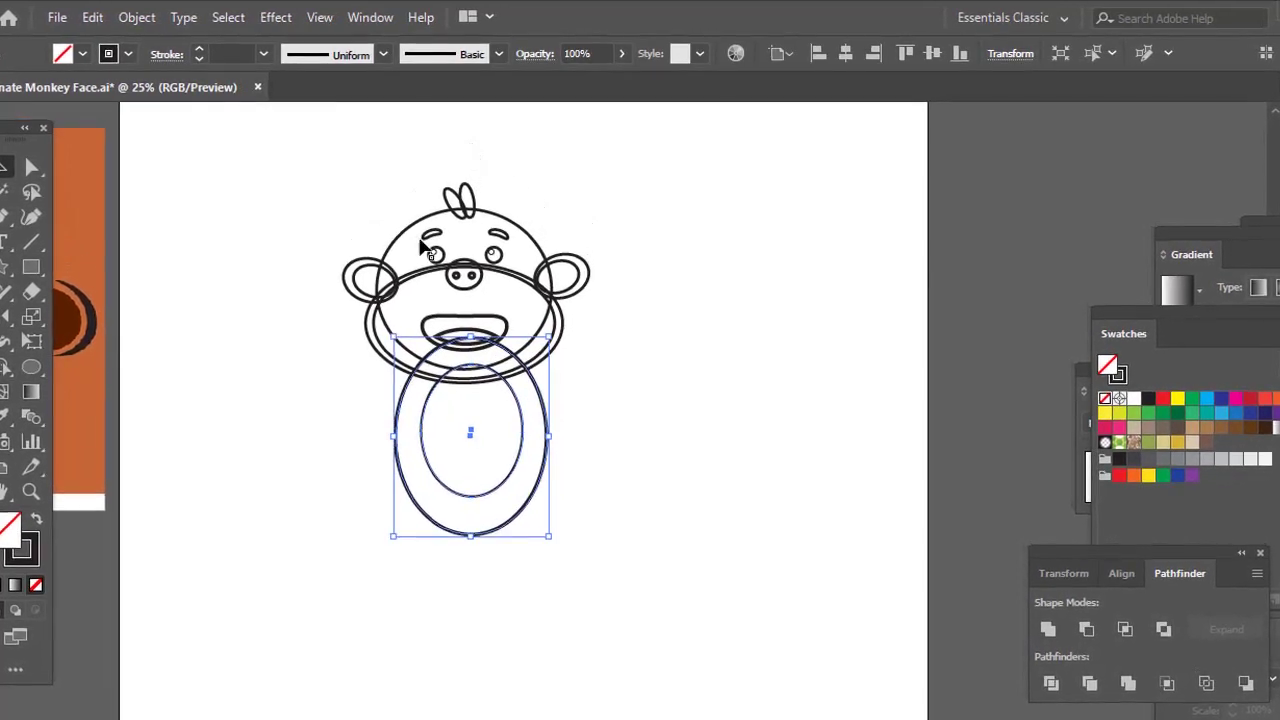
# Select the head and body together and tilt them counterclockwise.
pyautogui.moveTo(324, 169); pyautogui.dragTo(650, 607)
pyautogui.moveTo(551, 178); pyautogui.dragTo(503, 190)
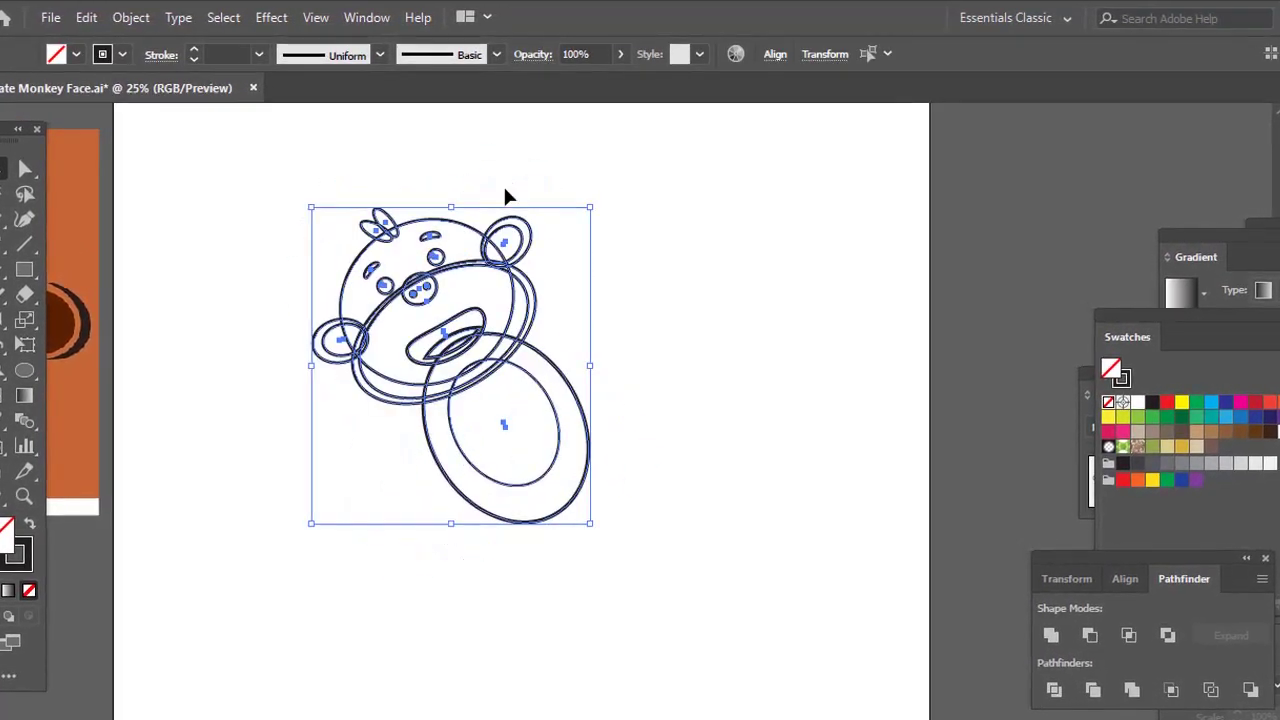
pyautogui.moveTo(602, 206); pyautogui.dragTo(612, 216)
pyautogui.press('space')
pyautogui.moveTo(598, 266); pyautogui.dragTo(596, 323)
pyautogui.moveTo(533, 354); pyautogui.dragTo(644, 414)
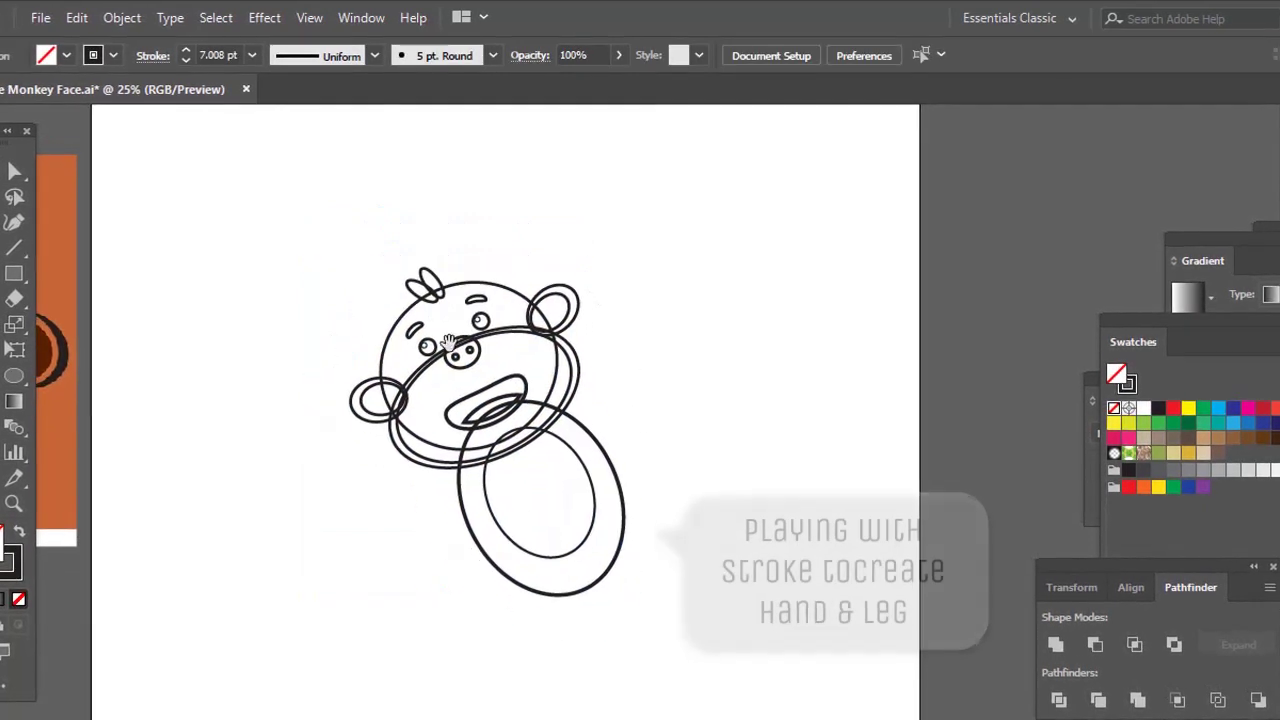
# Set the stroke weight to 20 pt and draw a curved left leg down from the body's lower edge with the Pen tool.
pyautogui.click(252, 55)
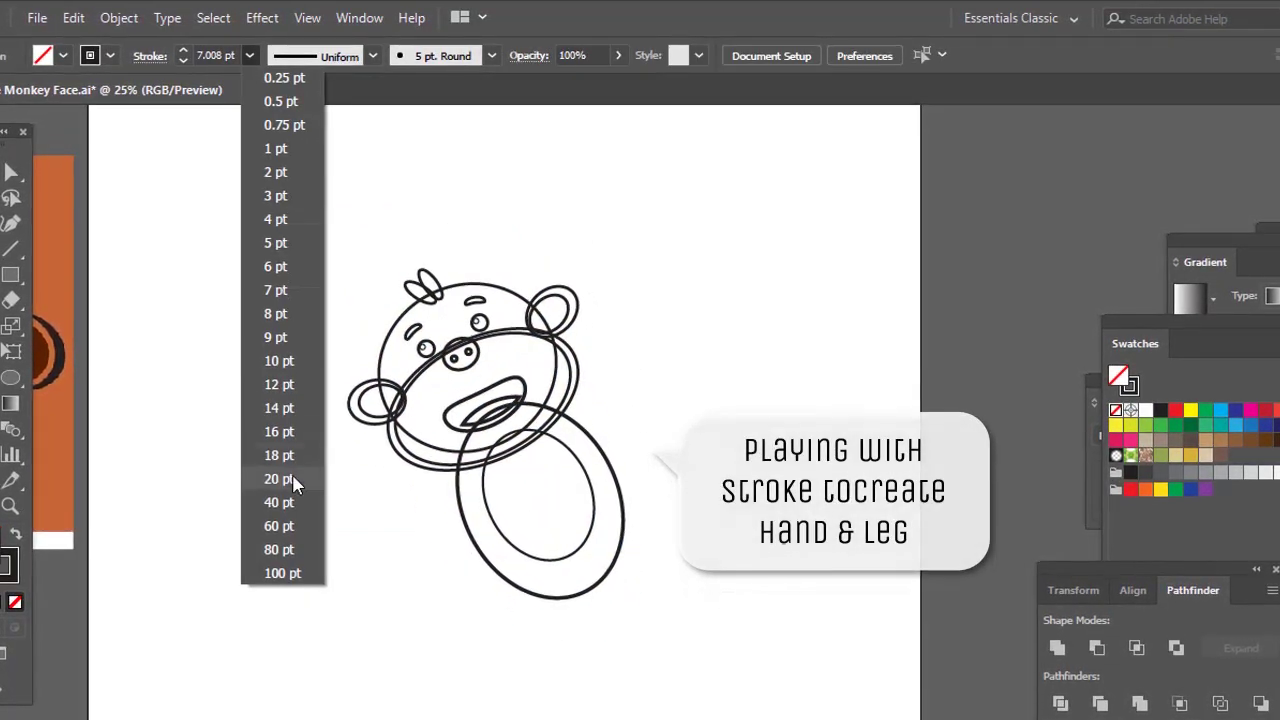
pyautogui.click(279, 478)
pyautogui.scroll(-3, 548, 505)
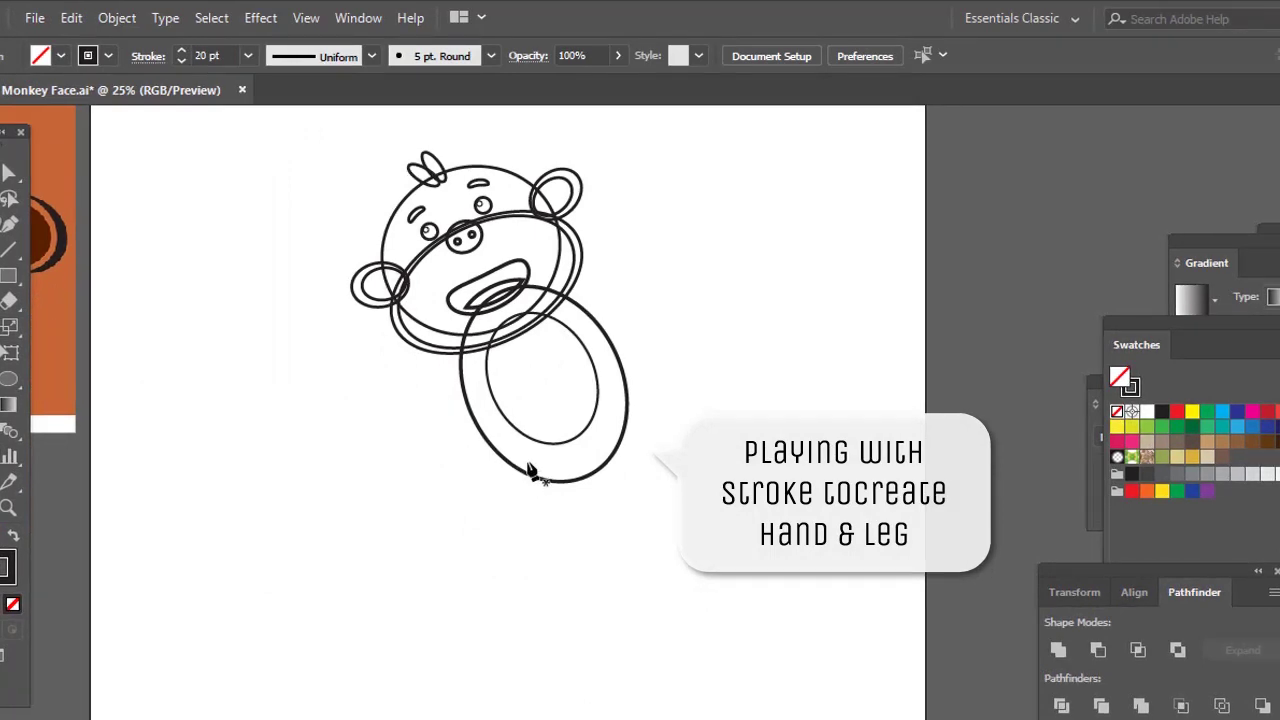
pyautogui.click(532, 464)
pyautogui.moveTo(511, 645)
pyautogui.mouseDown()
pyautogui.moveTo(592, 719)
pyautogui.moveTo(578, 718)
pyautogui.mouseUp()
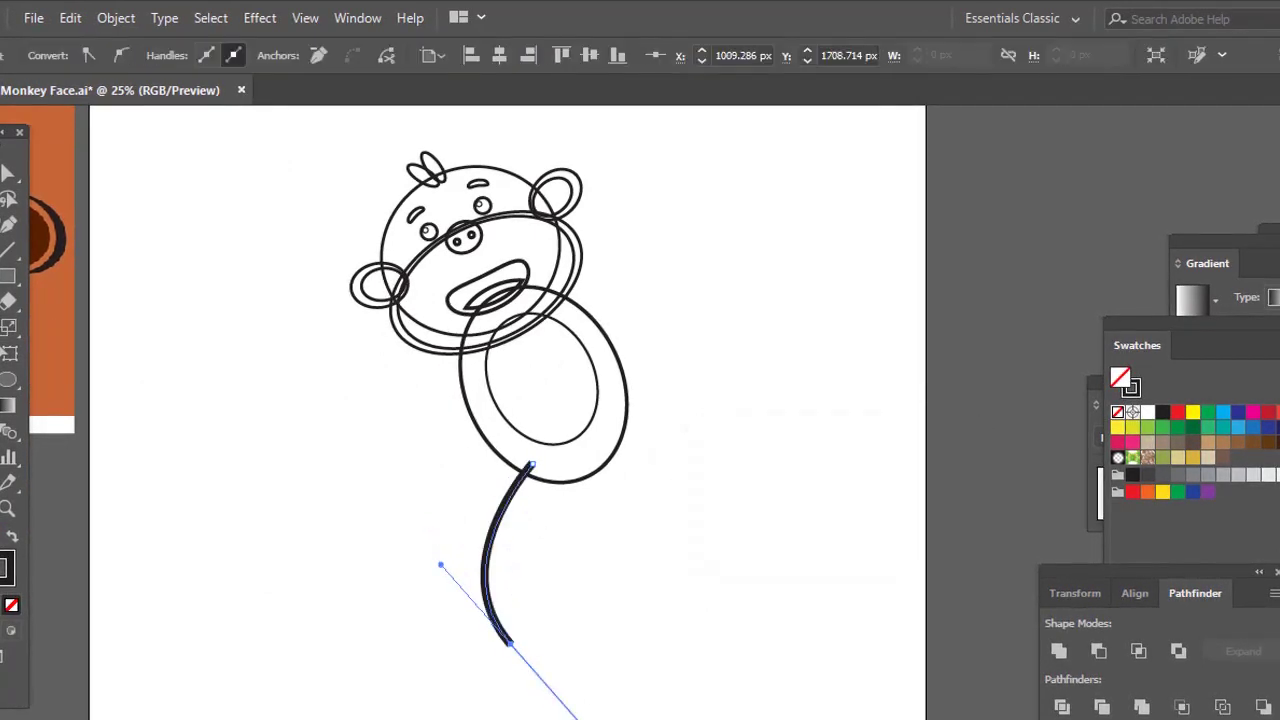
# Increase the left leg's stroke weight to 60 pt and deselect it.
pyautogui.hotkey('ctrl', 'F10')
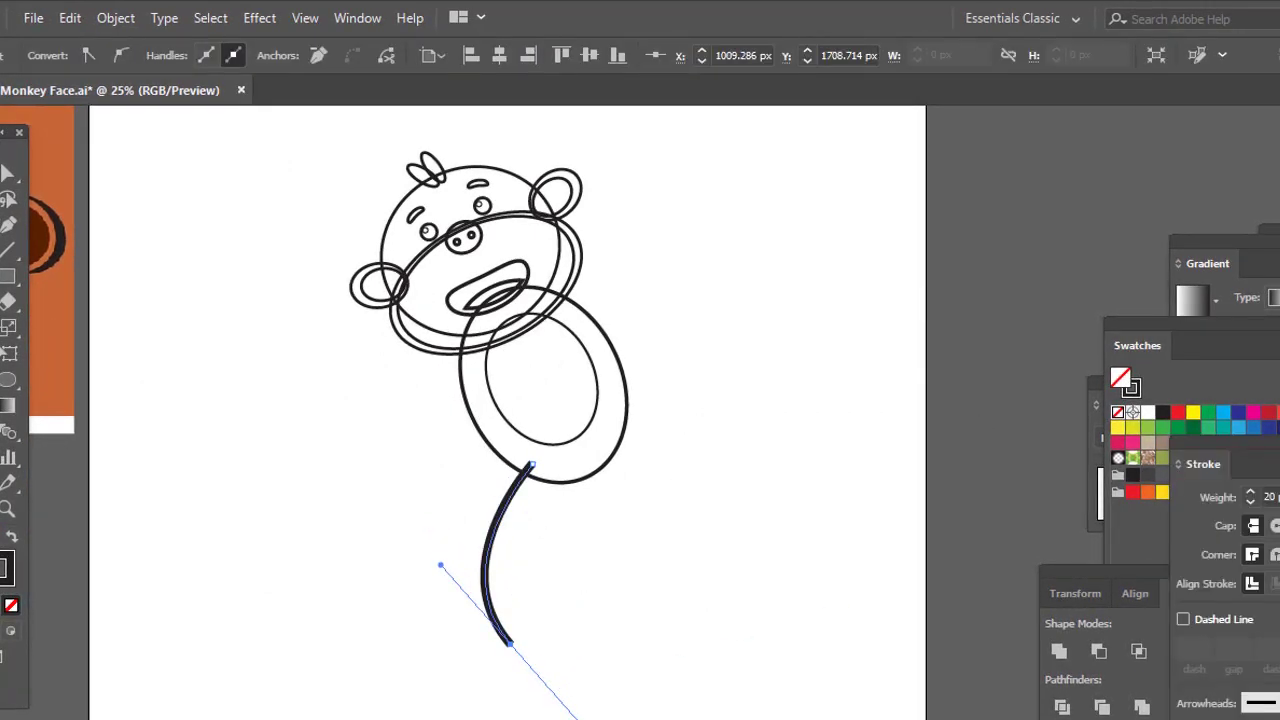
pyautogui.moveTo(1225, 452); pyautogui.dragTo(927, 380)
pyautogui.click(943, 426)
pyautogui.click(958, 361)
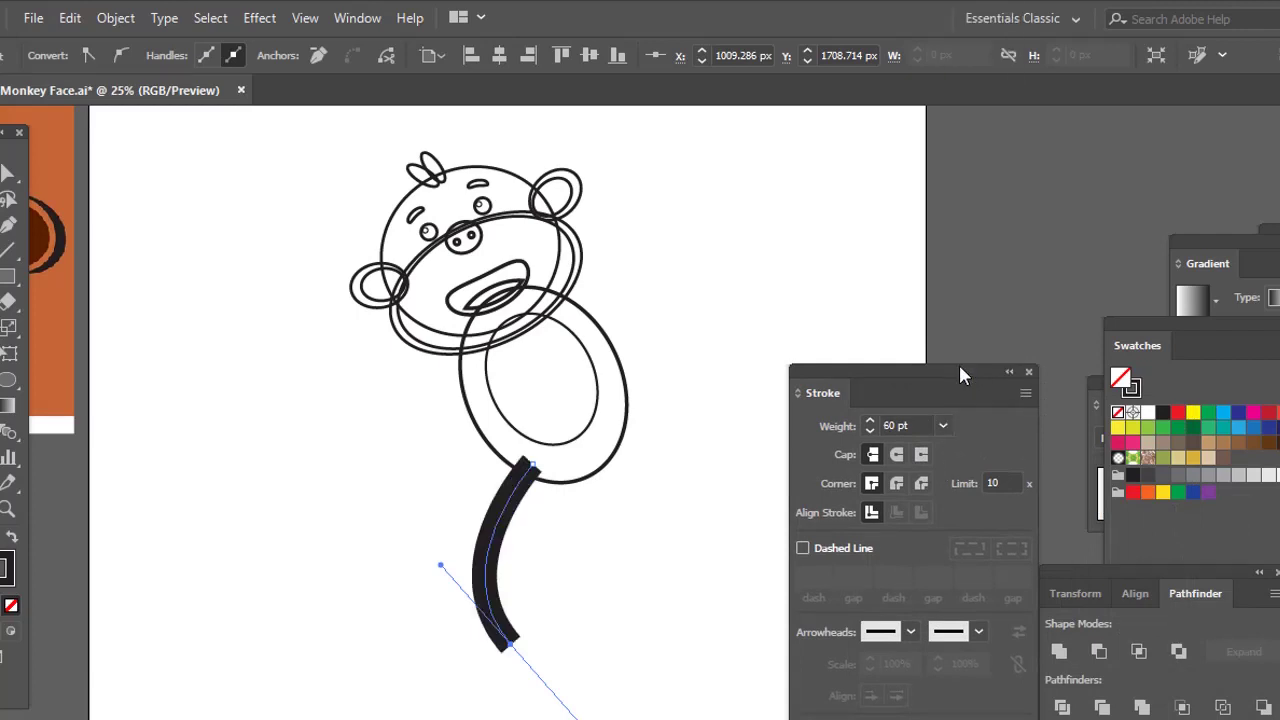
pyautogui.hotkey('ctrl', 'shift', 'a')
pyautogui.click(1030, 372)
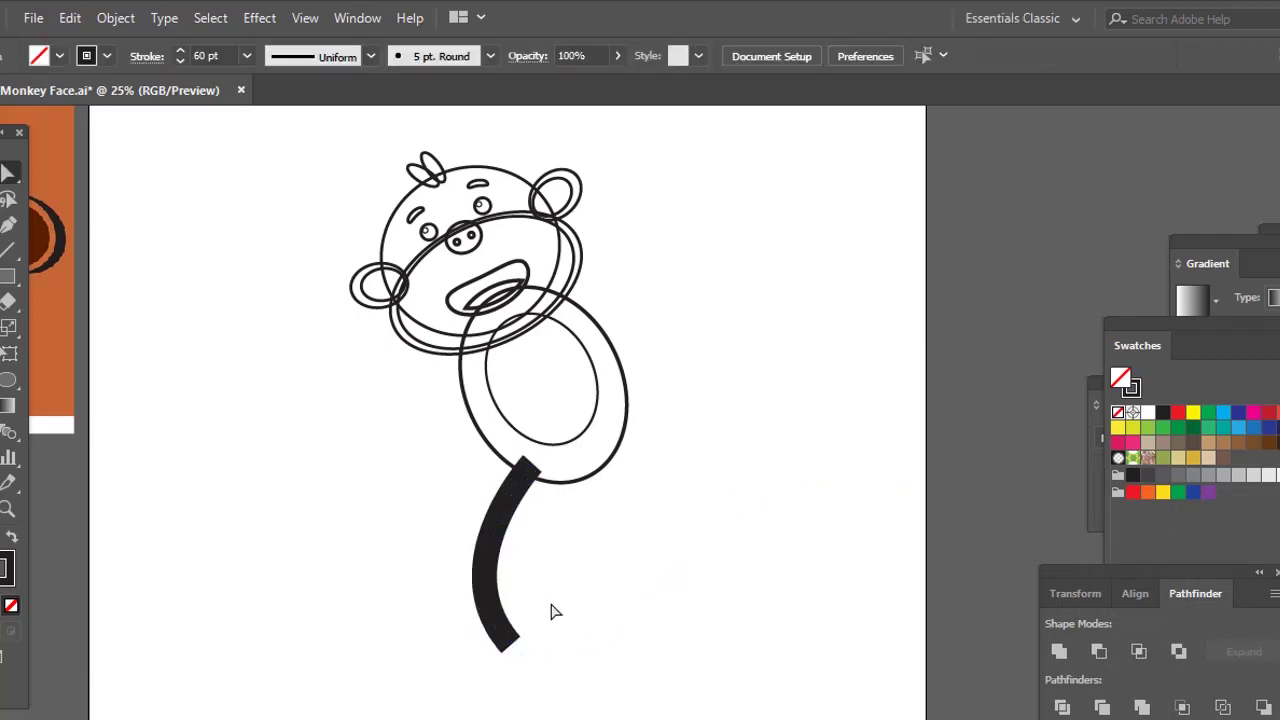
# Fine-tune the left leg's lower end and draw a curved right leg from the body's lower right side.
pyautogui.click(508, 646)
pyautogui.hotkey('ctrl', 'shift', 'a')
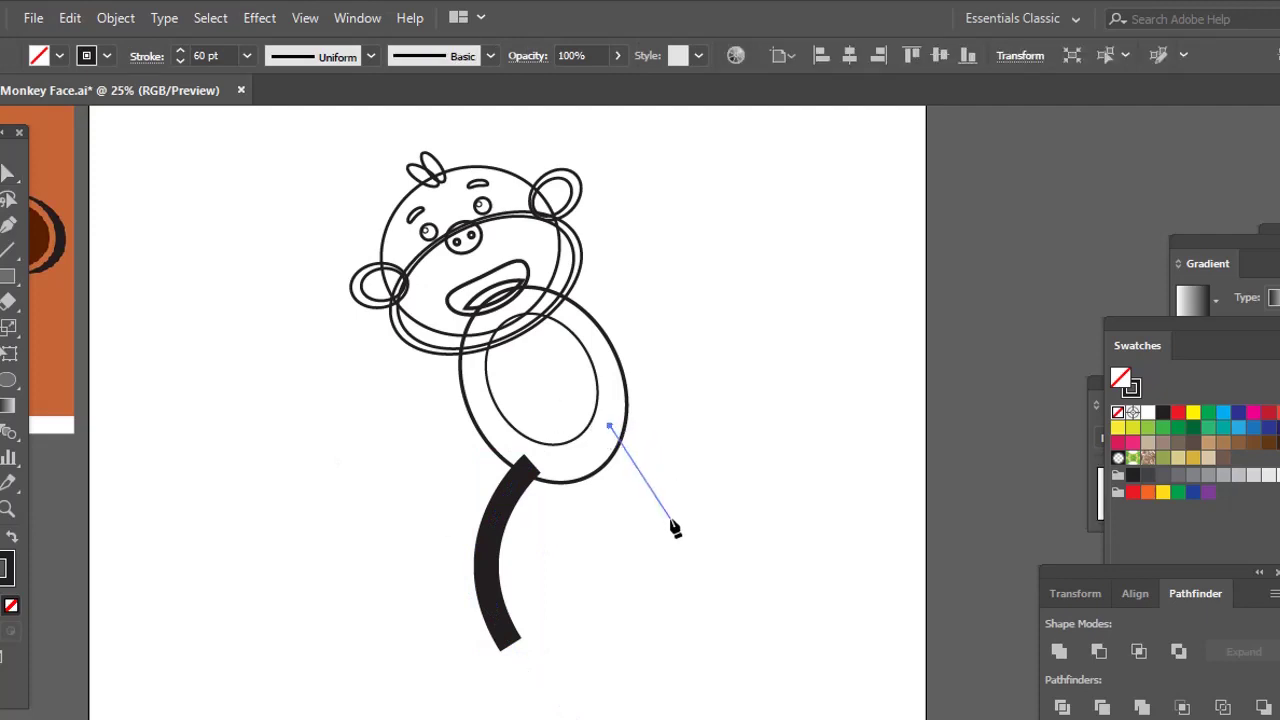
pyautogui.moveTo(631, 618); pyautogui.dragTo(631, 618)
pyautogui.keyDown('ctrl'); pyautogui.click(638, 530); pyautogui.keyUp('ctrl')
# Draw a raised, curved right arm from the body's upper right side with the Pen tool.
pyautogui.moveTo(639, 507); pyautogui.dragTo(505, 691)
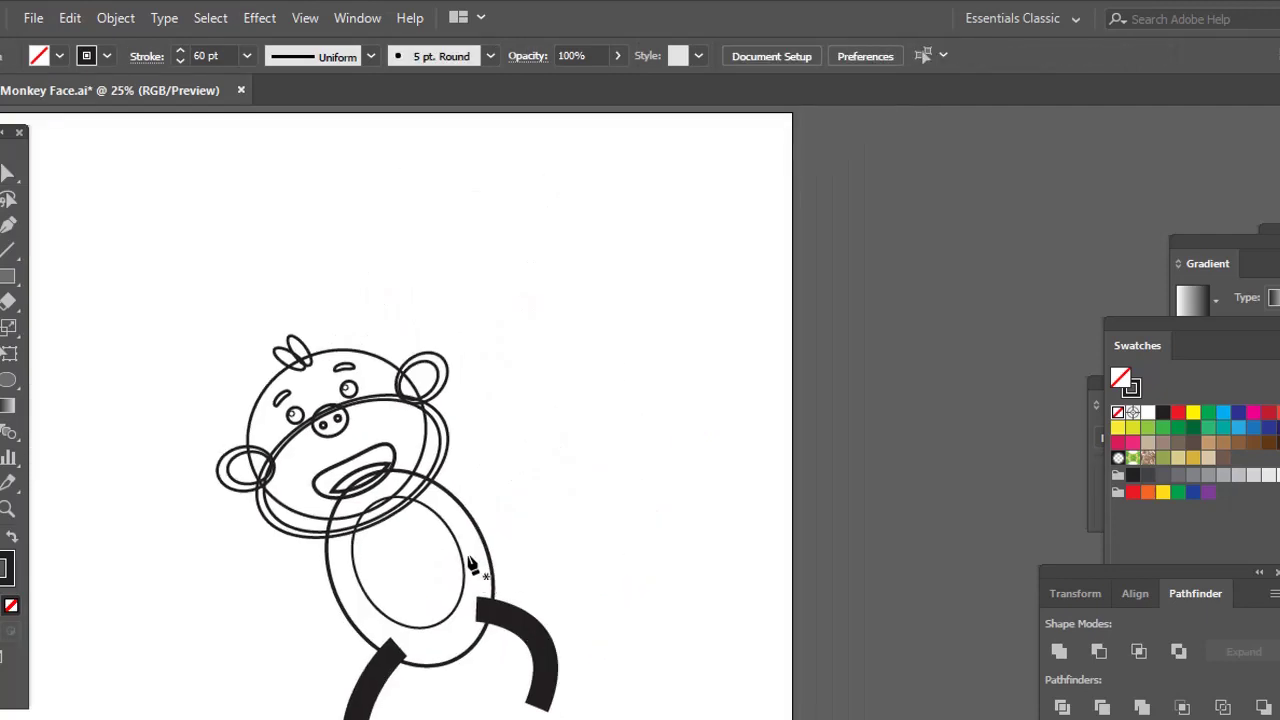
pyautogui.click(451, 503)
pyautogui.moveTo(534, 287); pyautogui.dragTo(489, 134)
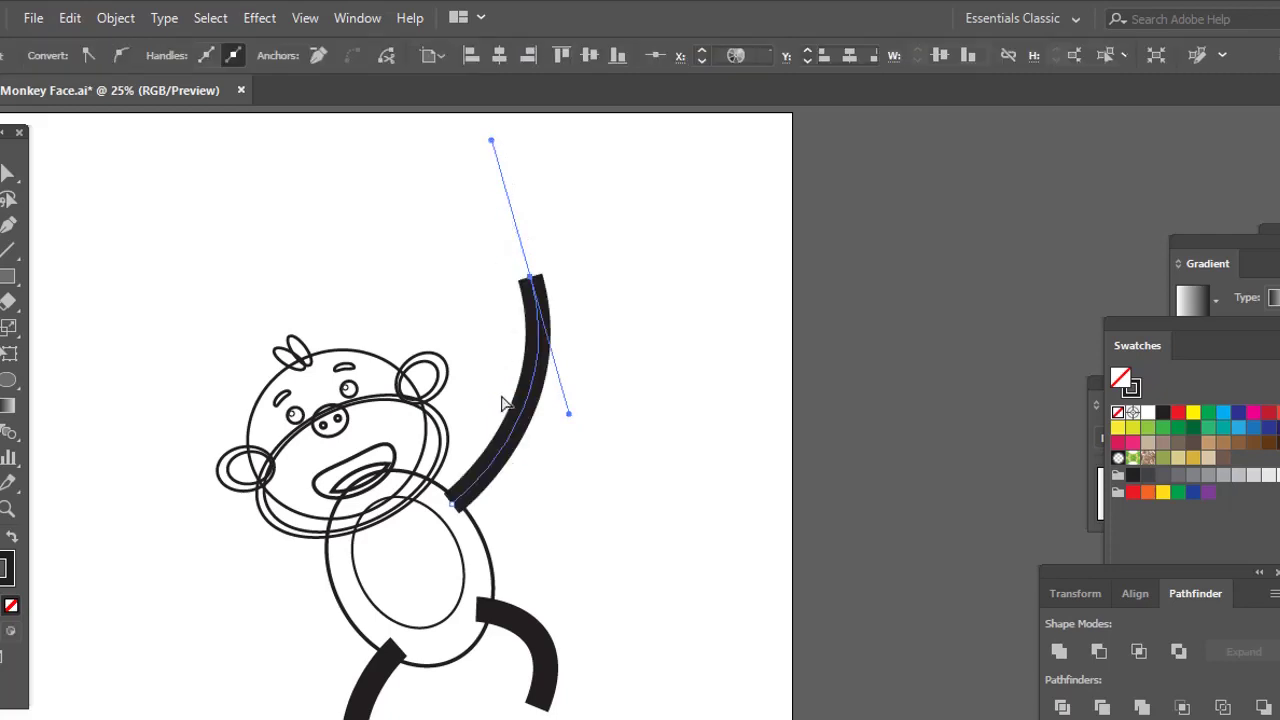
pyautogui.hotkey('ctrl', 'shift', 'a')
# Draw a curved left arm reaching outward from the body's left side with the Pen tool.
pyautogui.moveTo(503, 400); pyautogui.dragTo(650, 265)
pyautogui.click(487, 416)
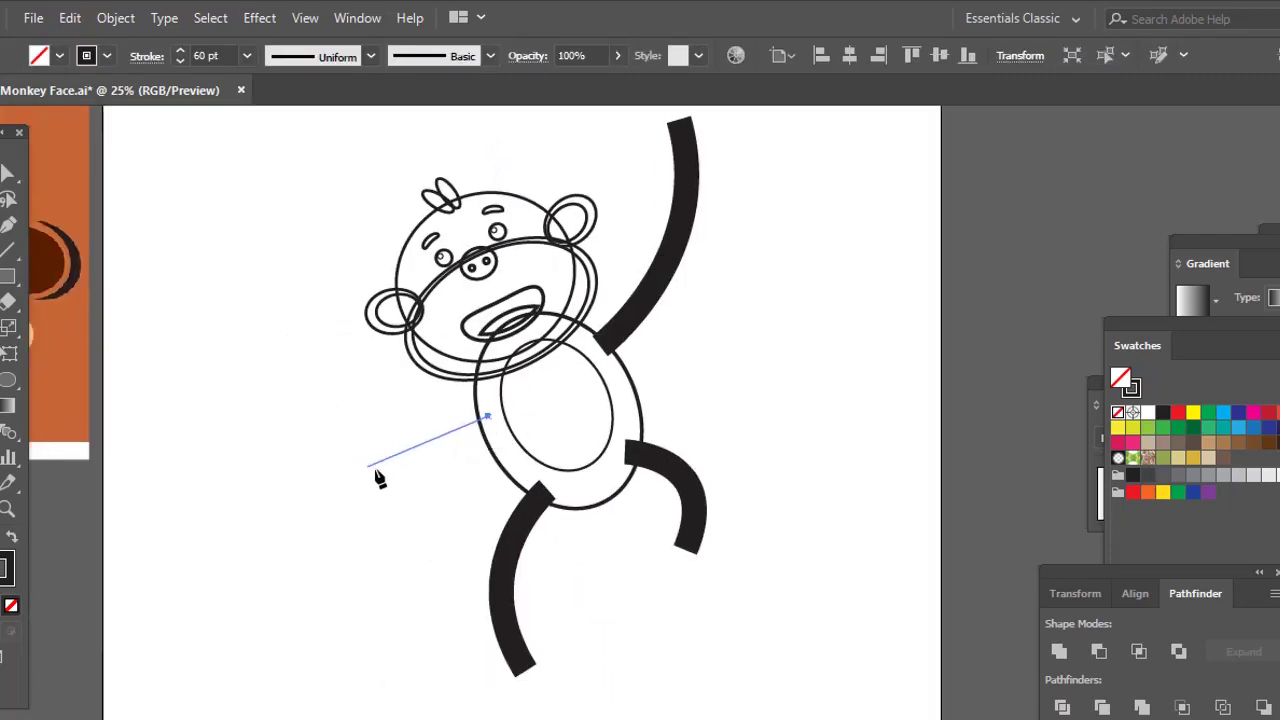
pyautogui.moveTo(308, 460); pyautogui.dragTo(295, 456)
pyautogui.hotkey('ctrl', 'shift', 'a')
# Select both arm and both leg strokes and expand them into filled shapes.
pyautogui.moveTo(622, 550)
pyautogui.mouseDown()
pyautogui.moveTo(601, 522)
pyautogui.moveTo(592, 589)
pyautogui.mouseUp()
pyautogui.keyDown('ctrl'); pyautogui.click(601, 524); pyautogui.keyUp('ctrl')
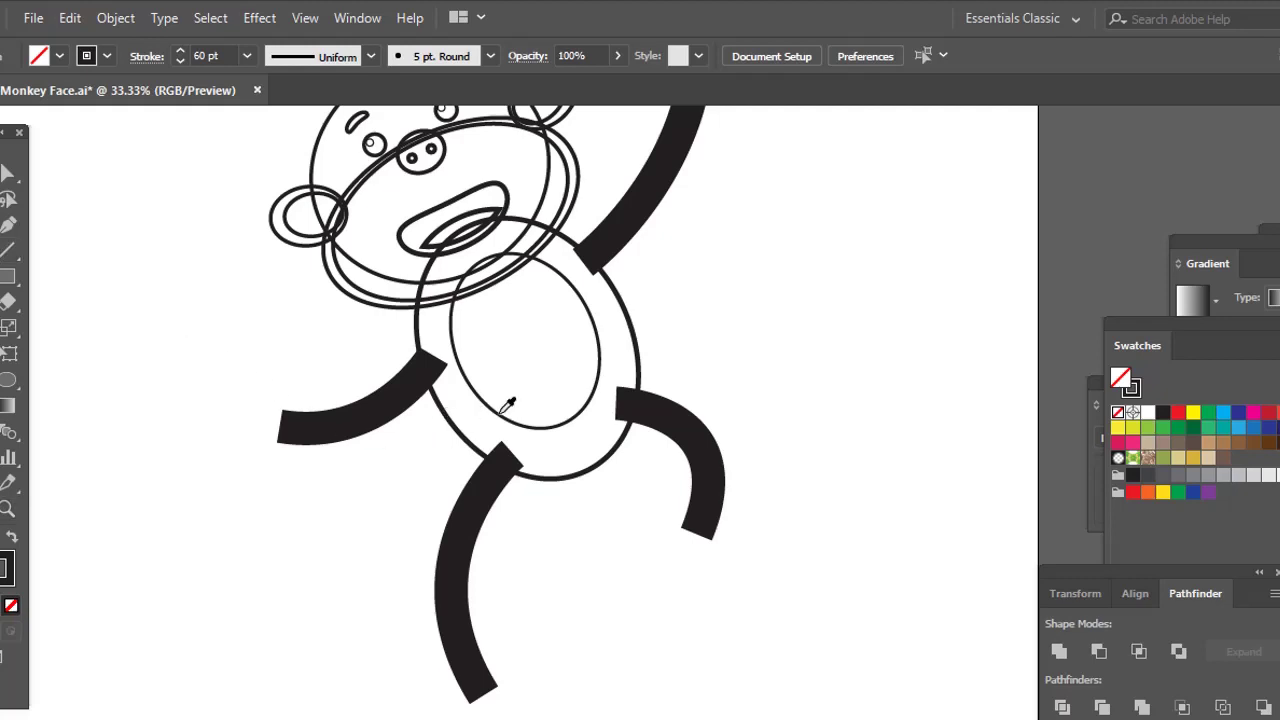
pyautogui.moveTo(525, 451); pyautogui.dragTo(517, 385)
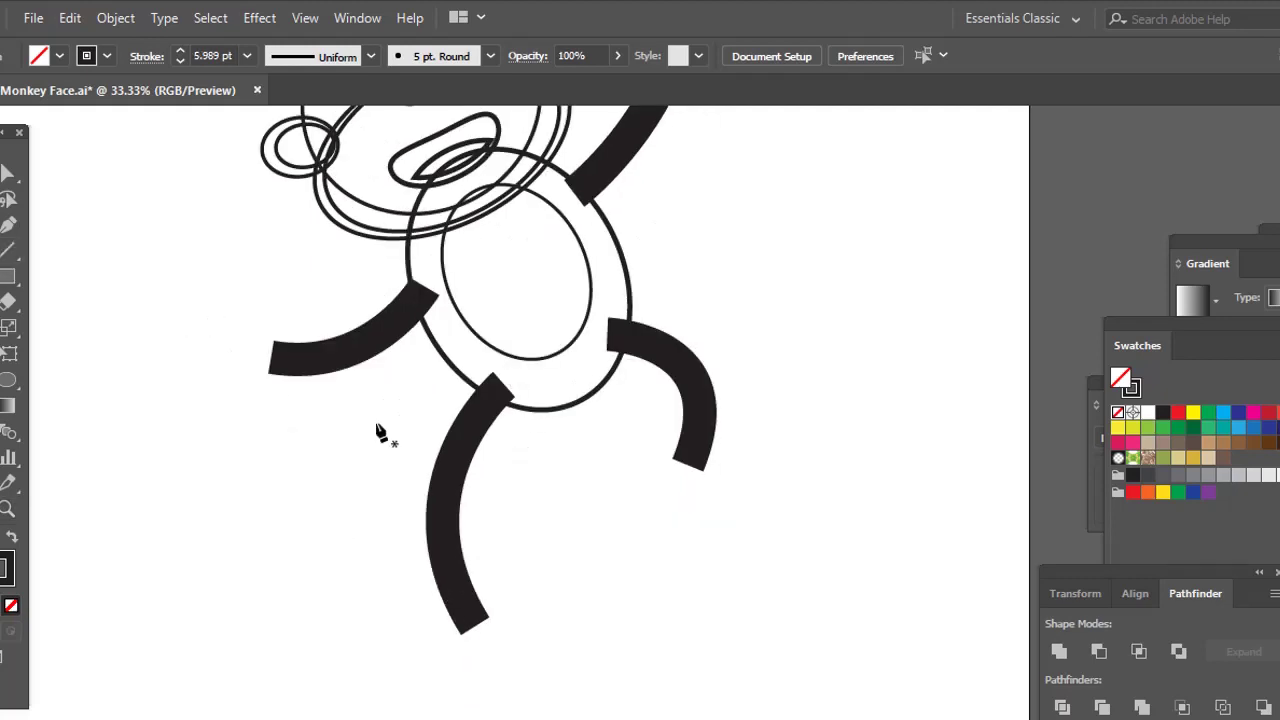
pyautogui.moveTo(389, 514); pyautogui.dragTo(476, 569)
pyautogui.moveTo(729, 346); pyautogui.dragTo(630, 494)
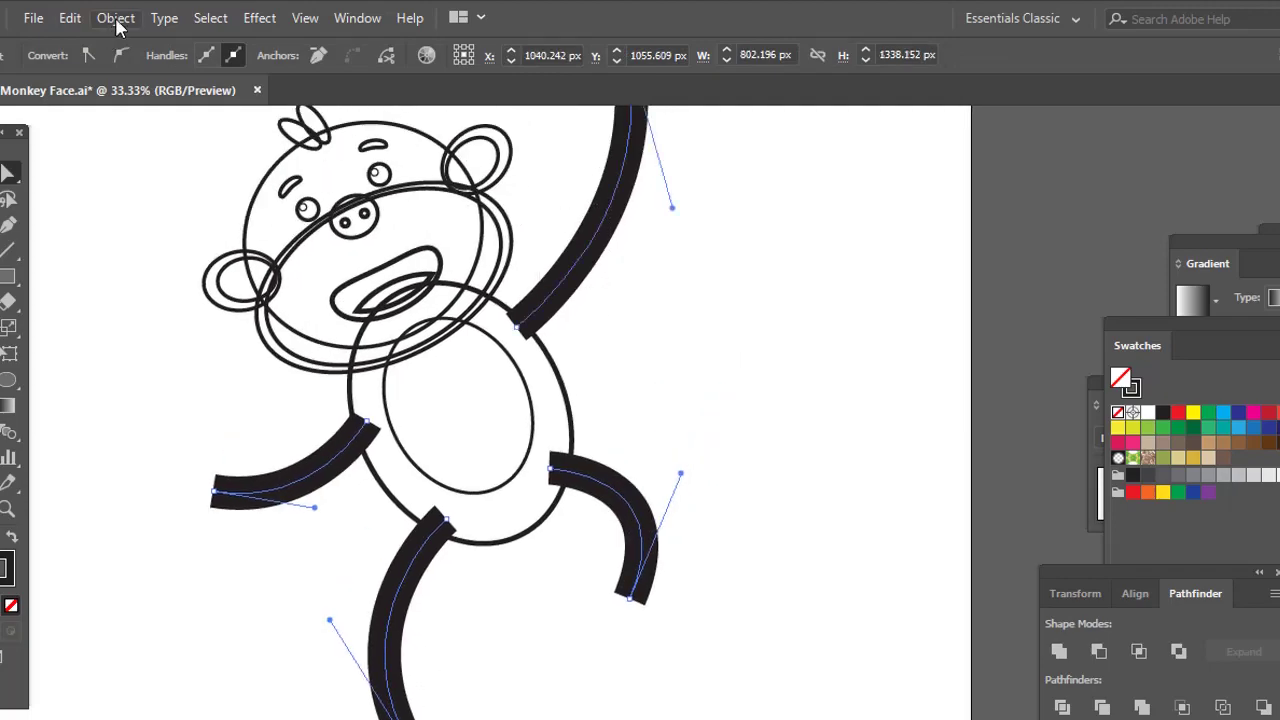
pyautogui.click(116, 18)
pyautogui.click(200, 238)
pyautogui.click(818, 522)
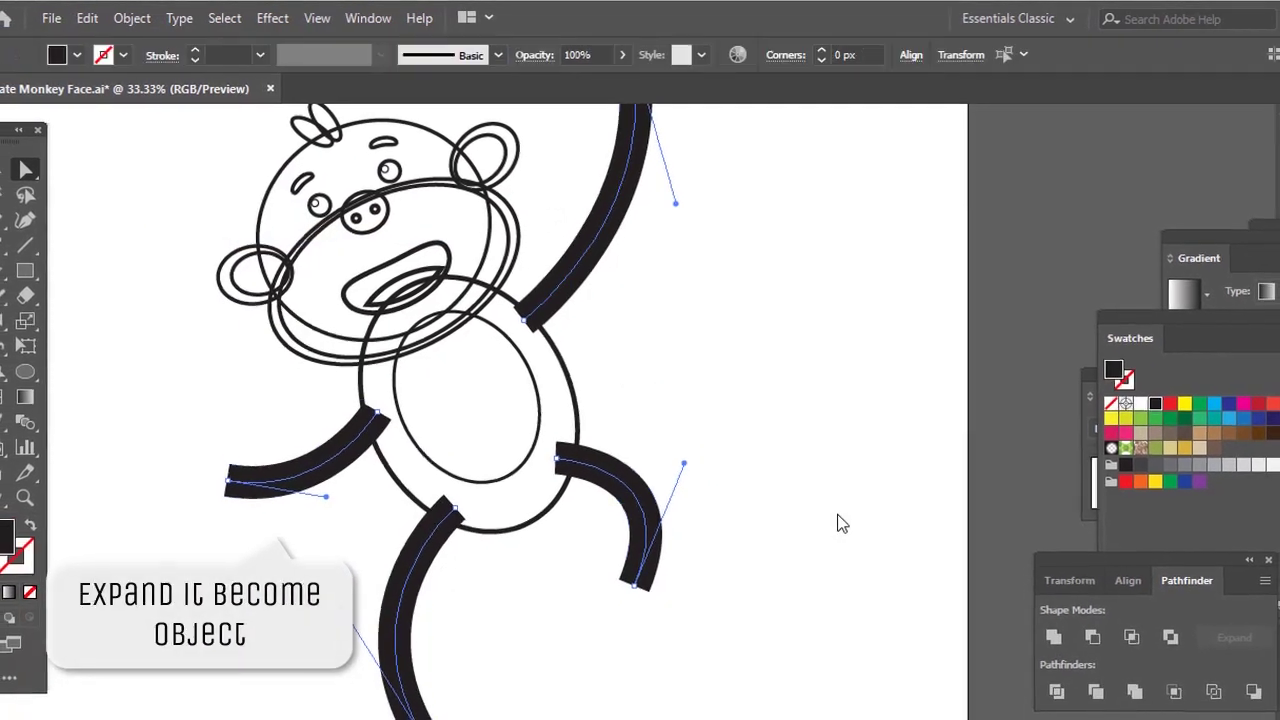
# Give both expanded arms and both legs the body's unfilled outline style with the Eyedropper tool.
pyautogui.click(842, 524)
pyautogui.moveTo(620, 534); pyautogui.dragTo(620, 495)
pyautogui.click(360, 396)
pyautogui.keyDown('shift'); pyautogui.click(424, 520); pyautogui.keyUp('shift')
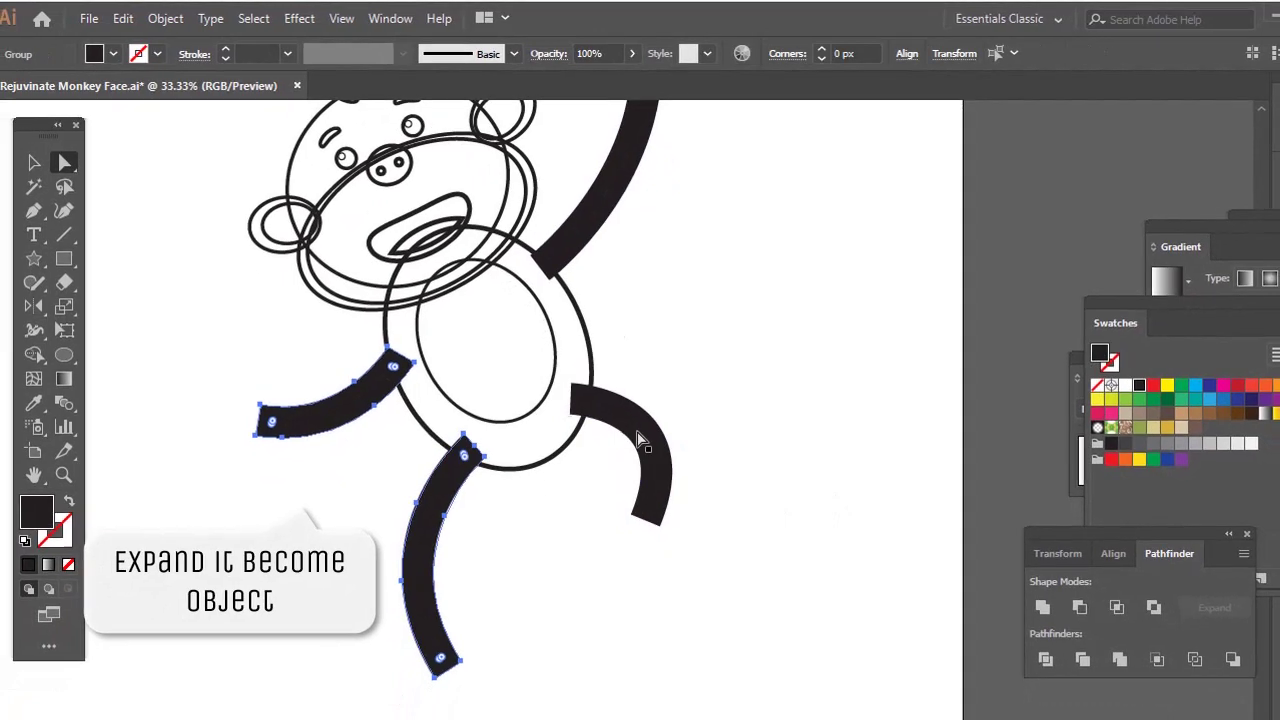
pyautogui.keyDown('shift'); pyautogui.click(642, 438); pyautogui.keyUp('shift')
pyautogui.keyDown('shift'); pyautogui.click(594, 216); pyautogui.keyUp('shift')
pyautogui.press('i')
pyautogui.click(582, 302)
pyautogui.hotkey('ctrl', 'shift', 'a')
# Draw a three-toed foot at the left leg's lower end with the Pen tool, closing onto the leg's corners.
pyautogui.moveTo(567, 362); pyautogui.dragTo(567, 296)
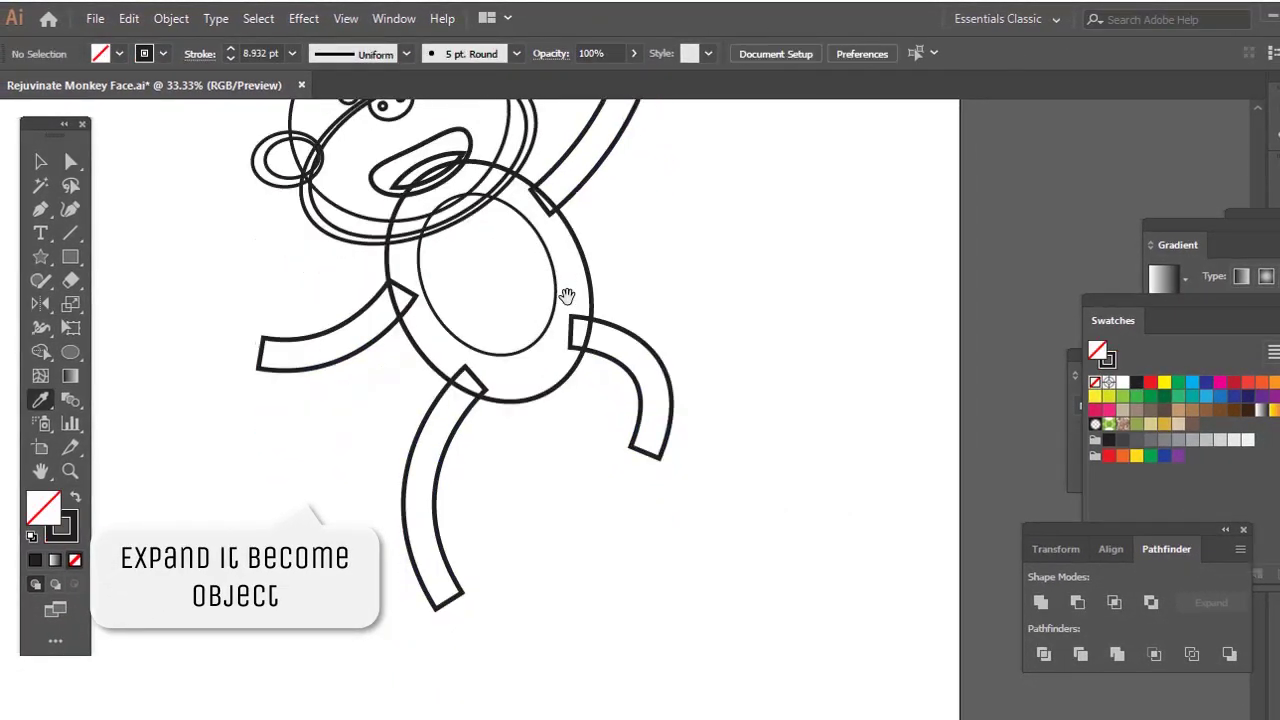
pyautogui.scroll(-3, 566, 296)
pyautogui.press('p')
pyautogui.click(454, 510)
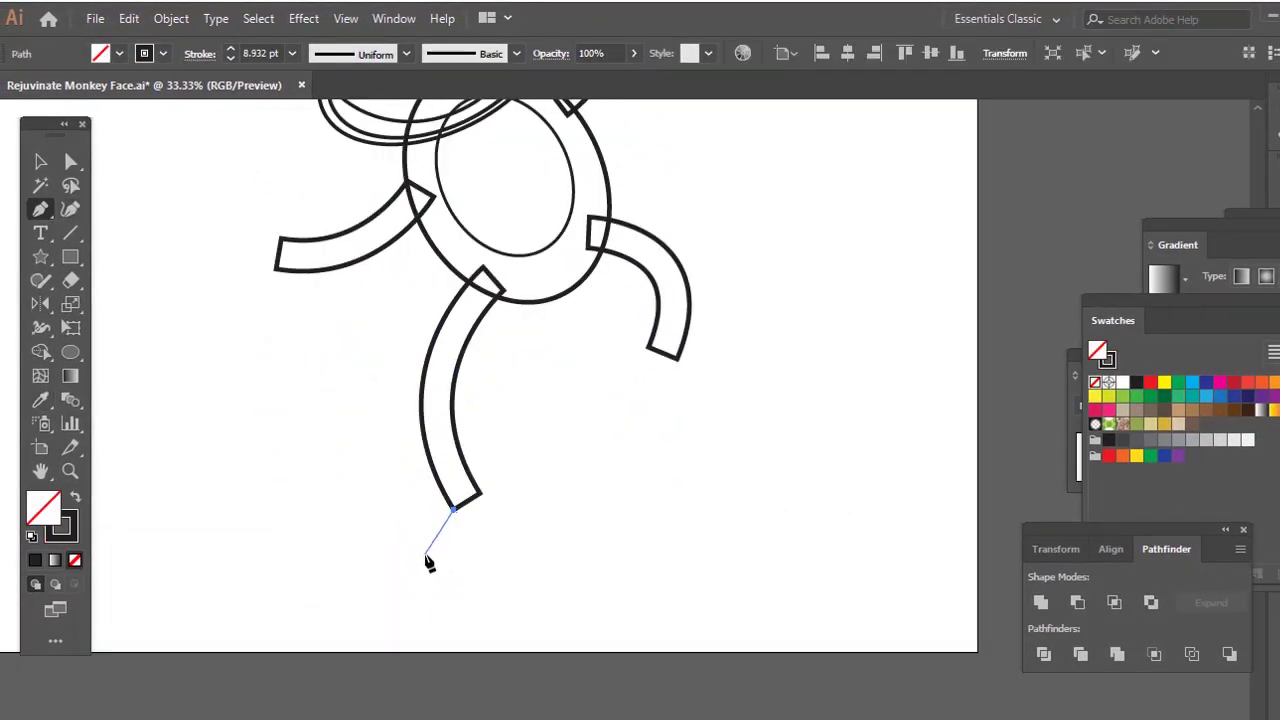
pyautogui.moveTo(424, 554)
pyautogui.mouseDown()
pyautogui.moveTo(409, 562)
pyautogui.moveTo(439, 569)
pyautogui.mouseUp()
pyautogui.hotkey('ctrl', 'z')
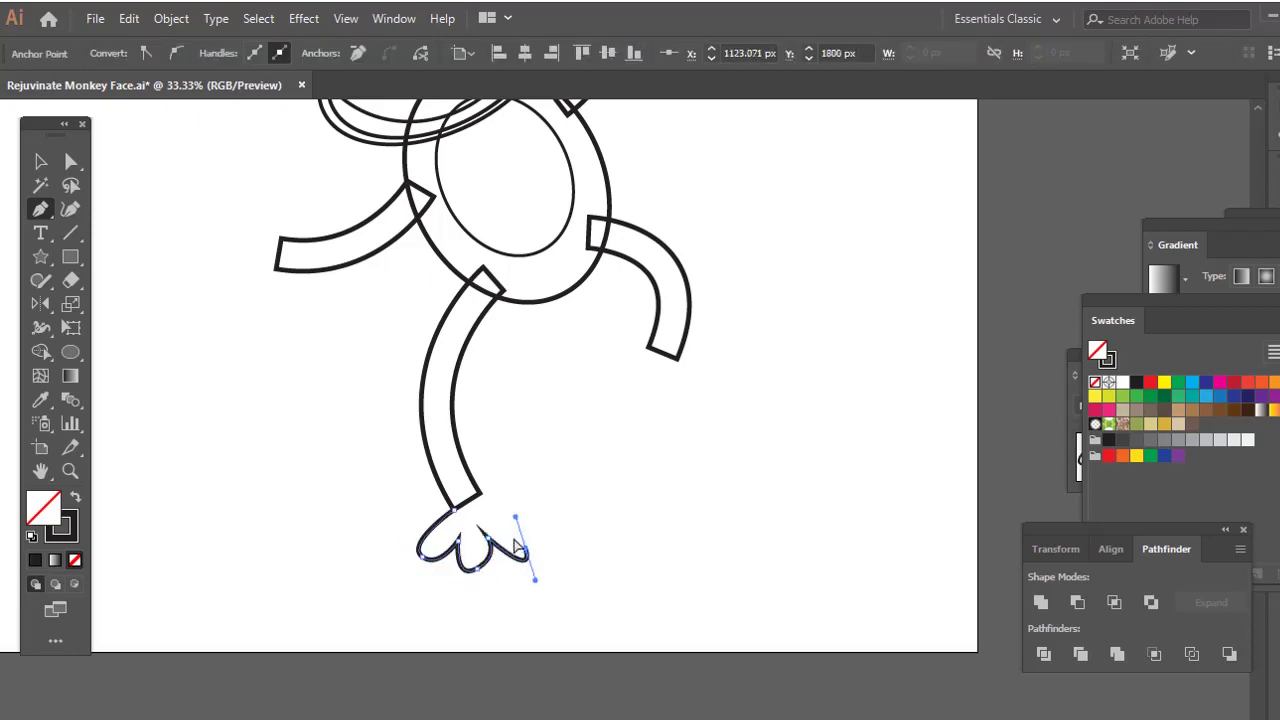
pyautogui.click(480, 494)
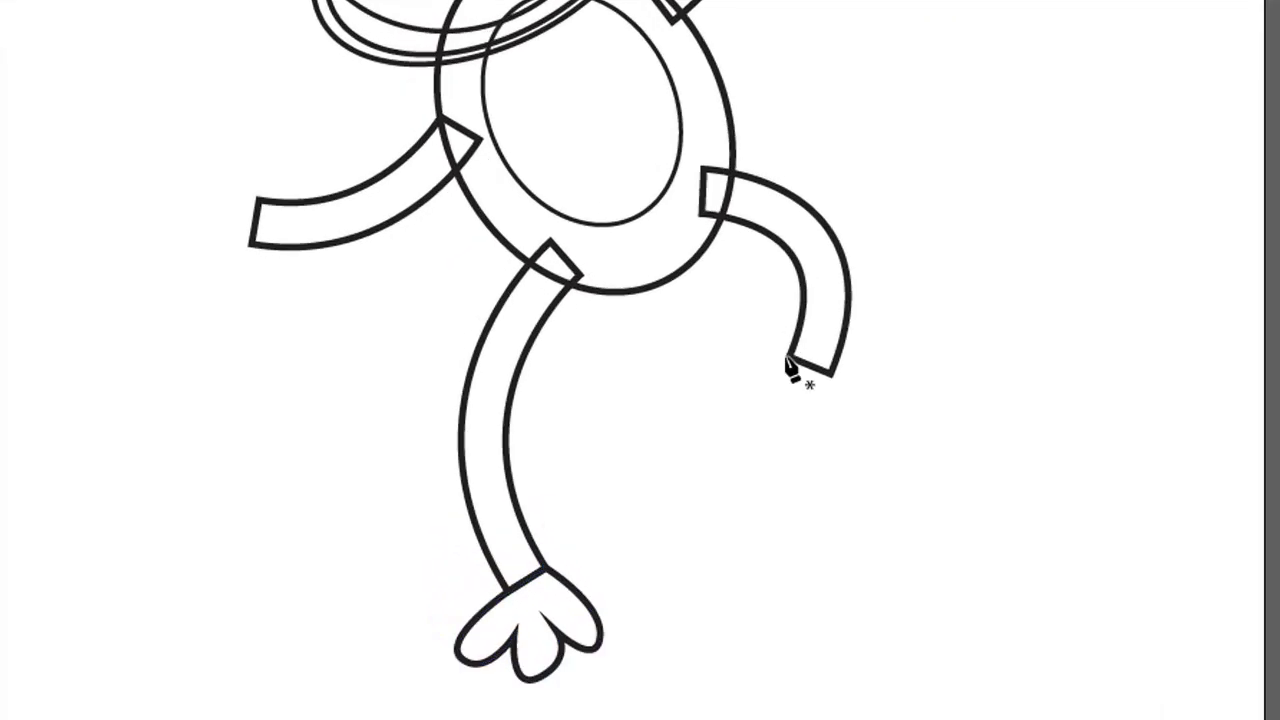
# Draw a matching three-toed foot at the right leg's lower end with the Pen tool.
pyautogui.click(647, 348)
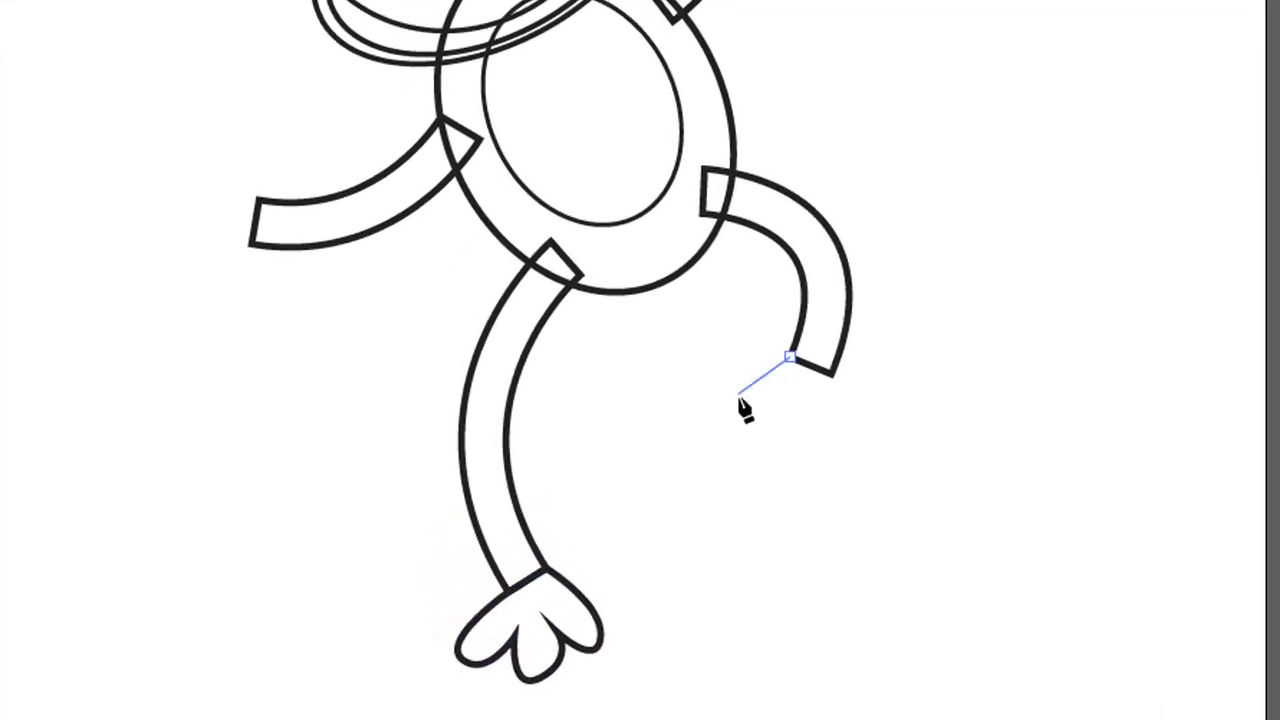
pyautogui.moveTo(738, 404); pyautogui.dragTo(799, 405)
pyautogui.click(775, 404)
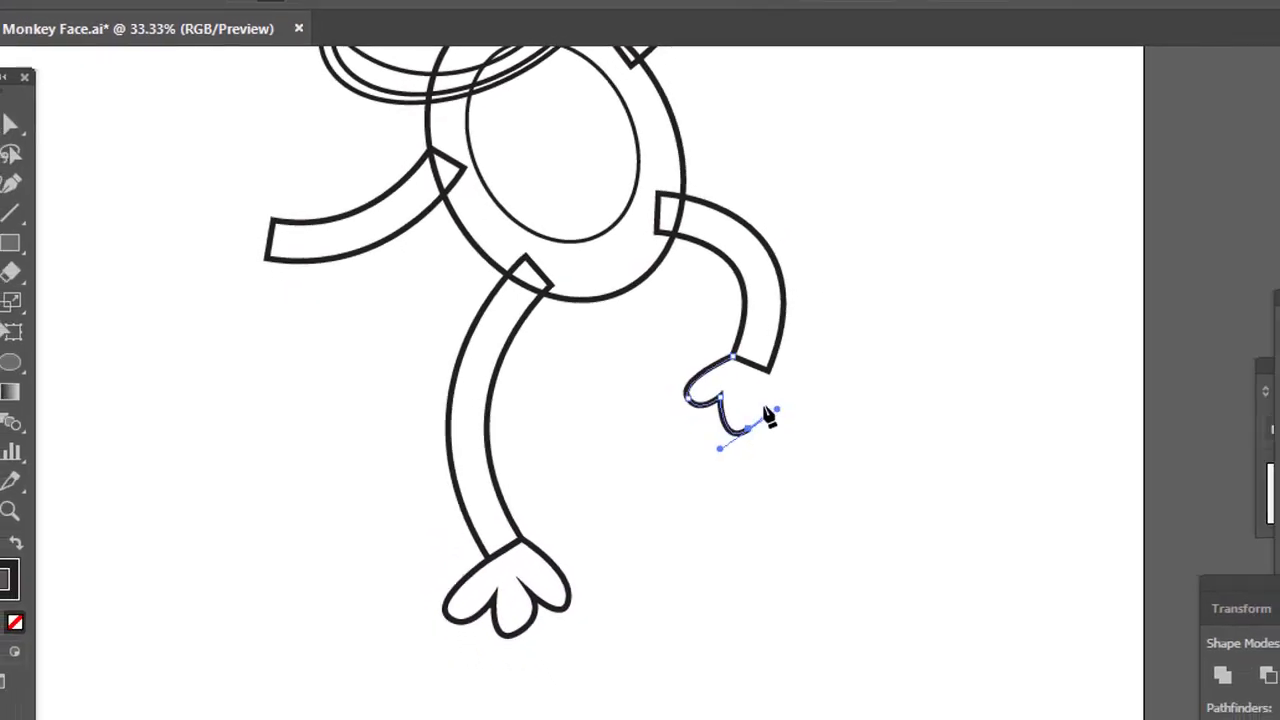
pyautogui.click(765, 405)
pyautogui.hotkey('ctrl', 'z')
pyautogui.click(764, 406)
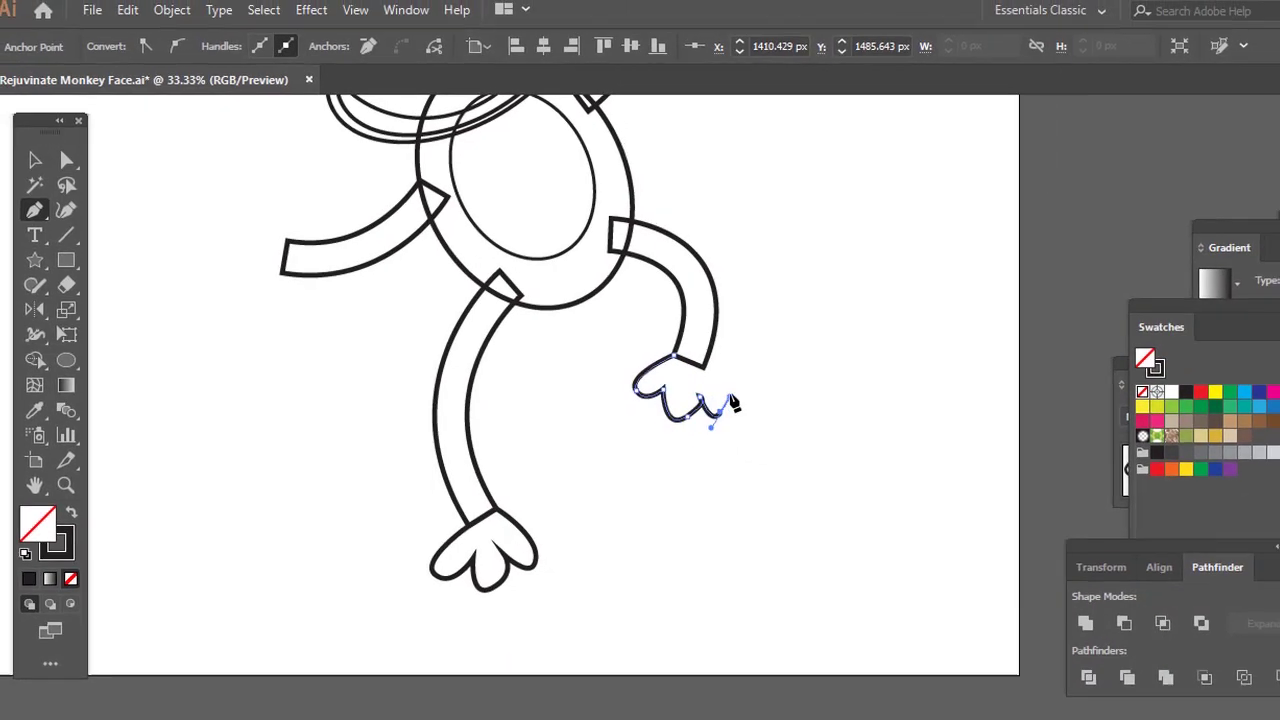
pyautogui.hotkey('ctrl', 'z')
pyautogui.hotkey('ctrl', 'z')
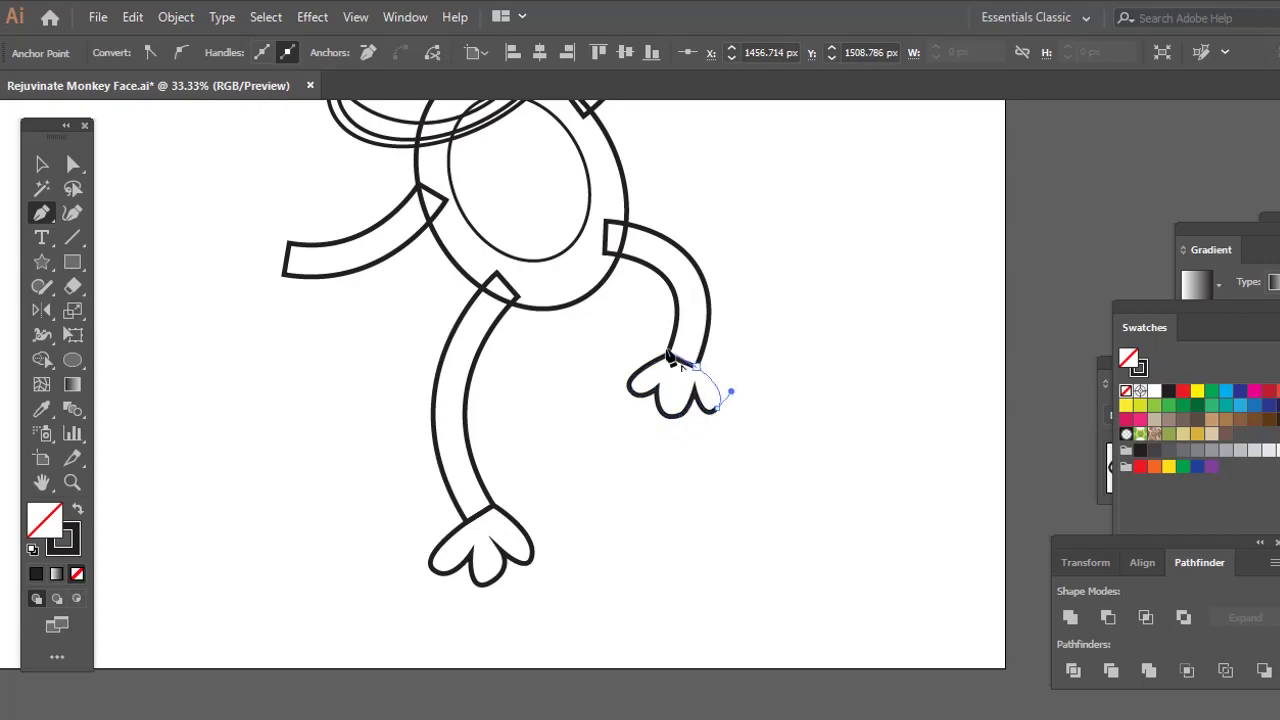
pyautogui.moveTo(653, 364); pyautogui.dragTo(653, 364)
pyautogui.keyDown('ctrl'); pyautogui.click(575, 380); pyautogui.keyUp('ctrl')
# Draw a palm ellipse at the left arm's end and a smaller thumb ellipse overlapping its upper edge.
pyautogui.moveTo(571, 380); pyautogui.dragTo(573, 719)
pyautogui.keyDown('ctrl'); pyautogui.keyDown('alt'); pyautogui.click(574, 488); pyautogui.keyUp('alt'); pyautogui.keyUp('ctrl')
pyautogui.click(528, 484)
pyautogui.click(522, 490)
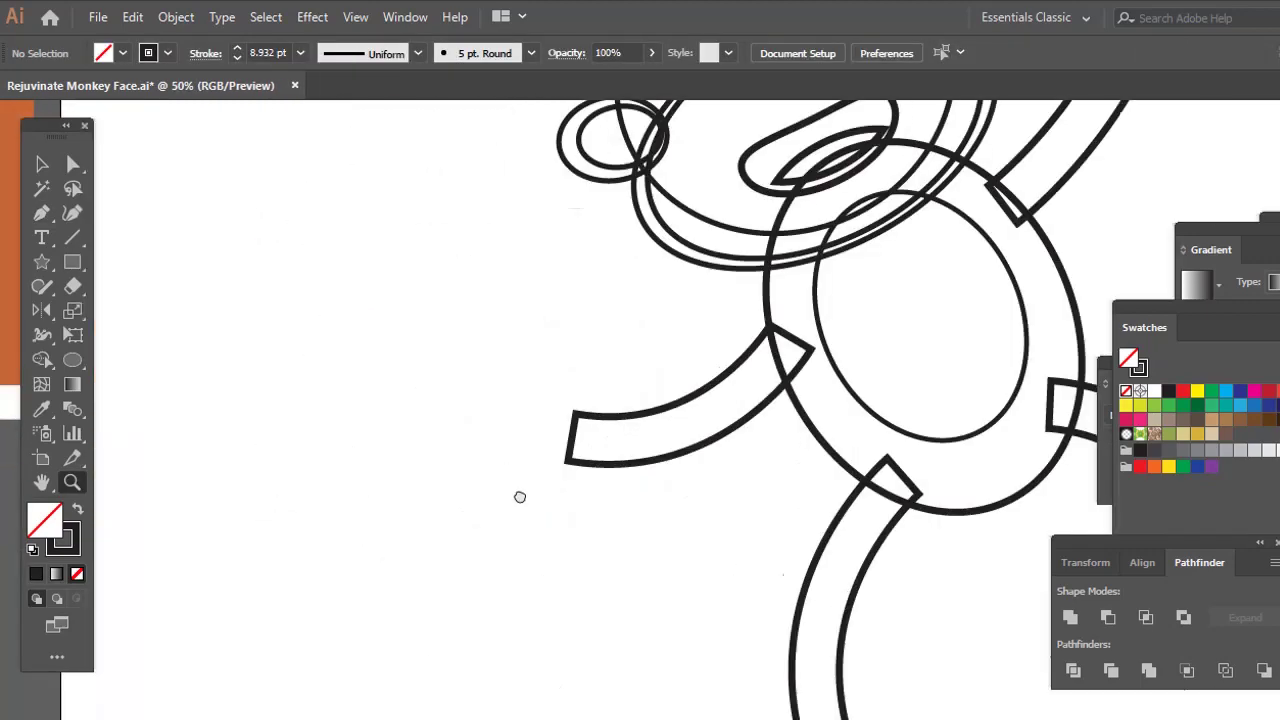
pyautogui.press('l')
pyautogui.moveTo(535, 496); pyautogui.dragTo(547, 510)
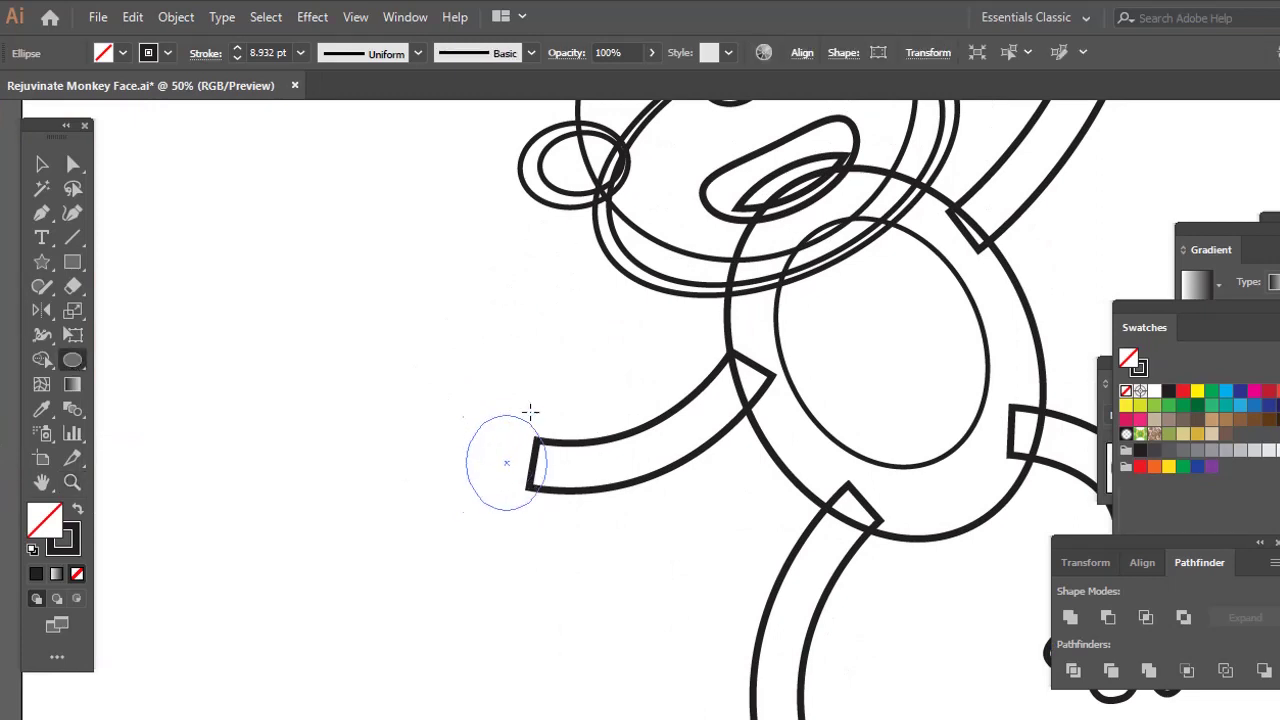
pyautogui.moveTo(516, 403); pyautogui.dragTo(554, 460)
pyautogui.press('v')
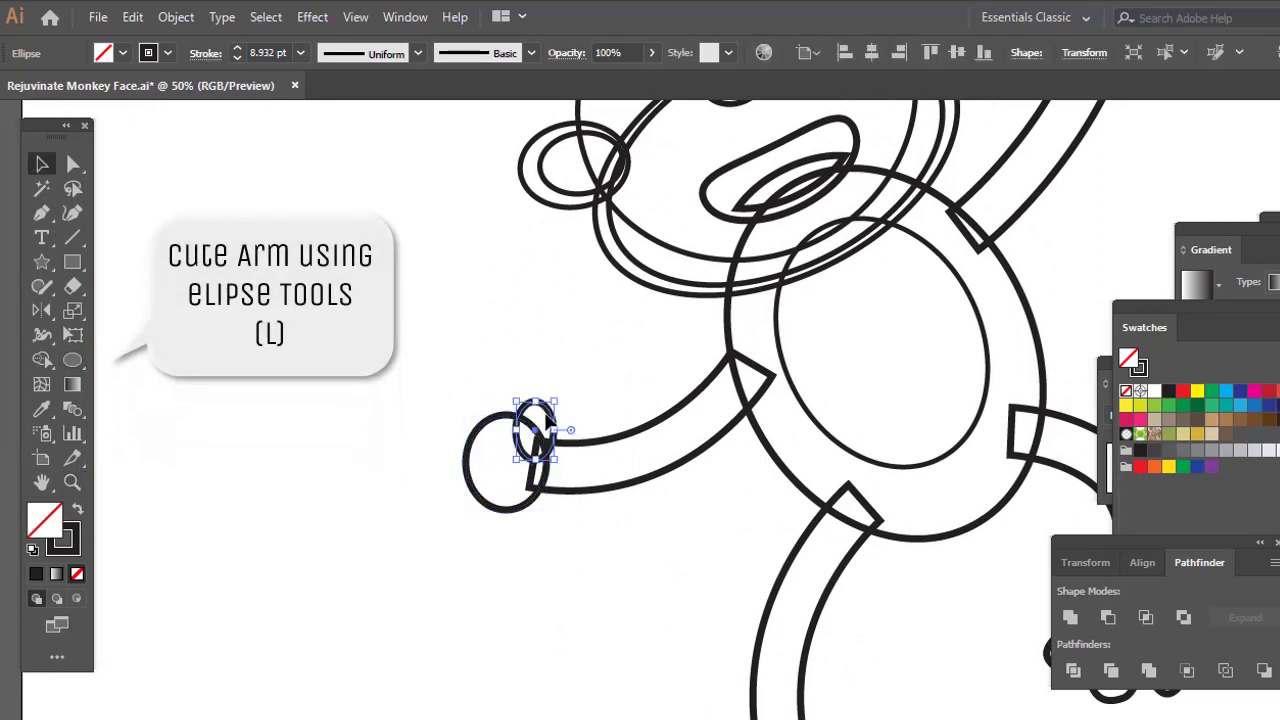
# Copy the thumb ellipse to the palm's outer side and rotate it nearly horizontal as the first finger.
pyautogui.click(574, 402)
pyautogui.click(478, 423)
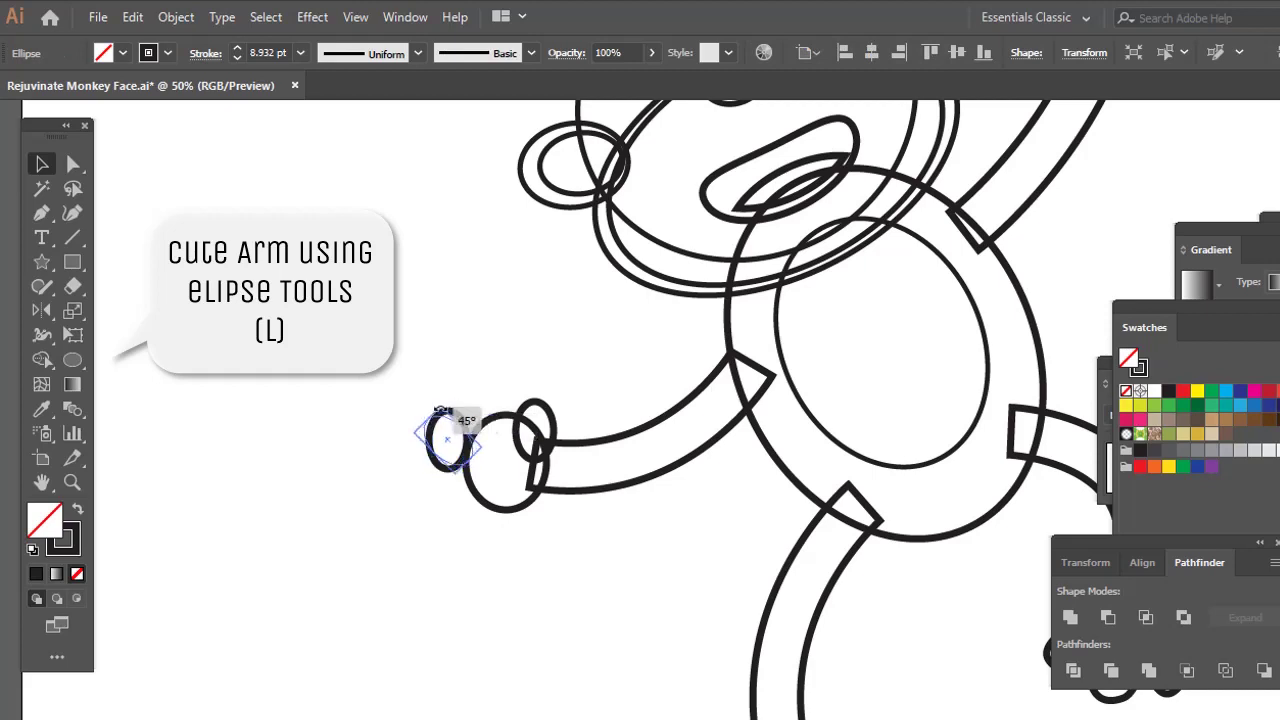
pyautogui.moveTo(443, 411); pyautogui.dragTo(420, 431)
pyautogui.click(463, 466)
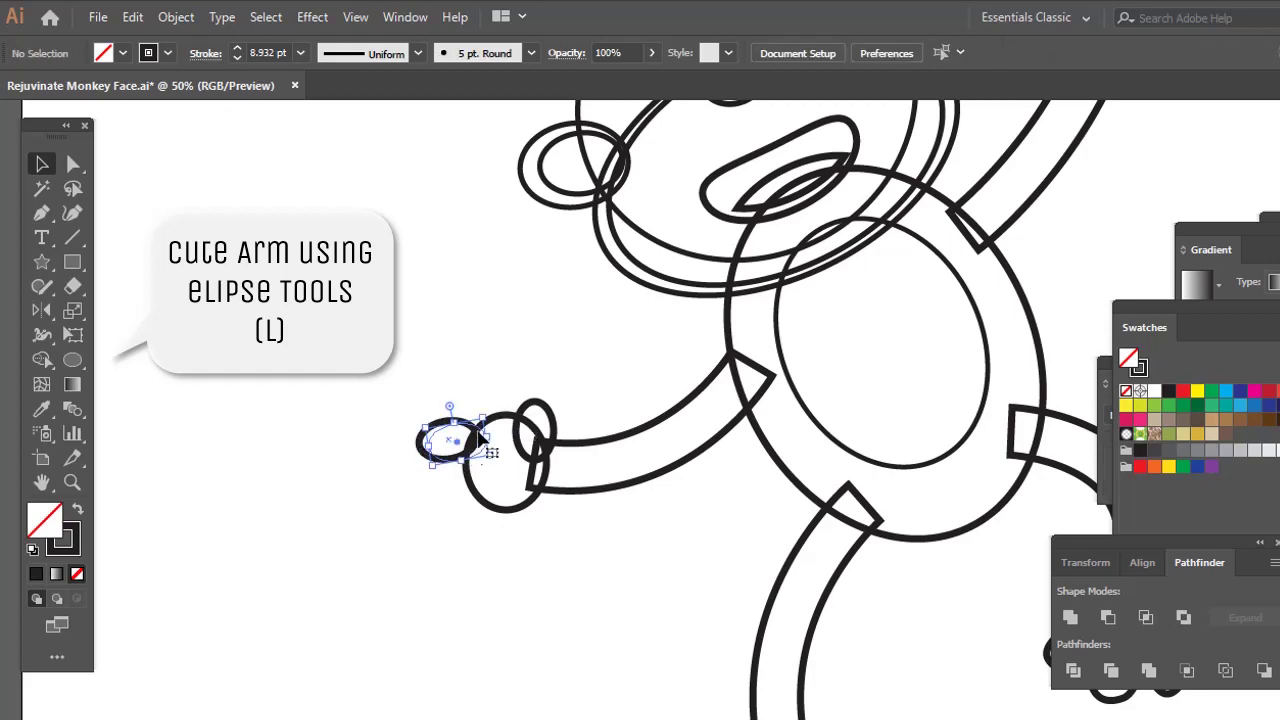
# Duplicate the finger ellipse twice to stack three overlapping fingers along the palm's outer edge.
pyautogui.moveTo(423, 366); pyautogui.dragTo(563, 523)
pyautogui.click(558, 421)
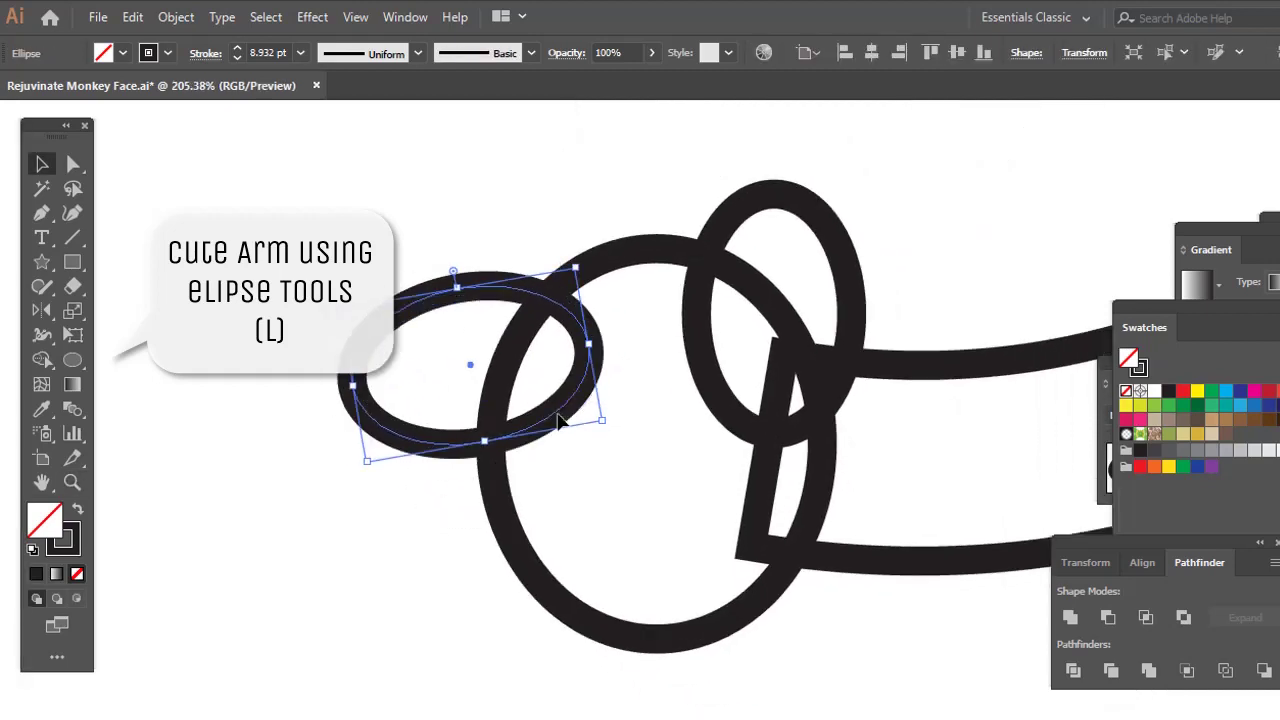
pyautogui.moveTo(560, 423); pyautogui.dragTo(645, 621)
pyautogui.click(631, 456)
pyautogui.hotkey('ctrl', 'shift', ']')
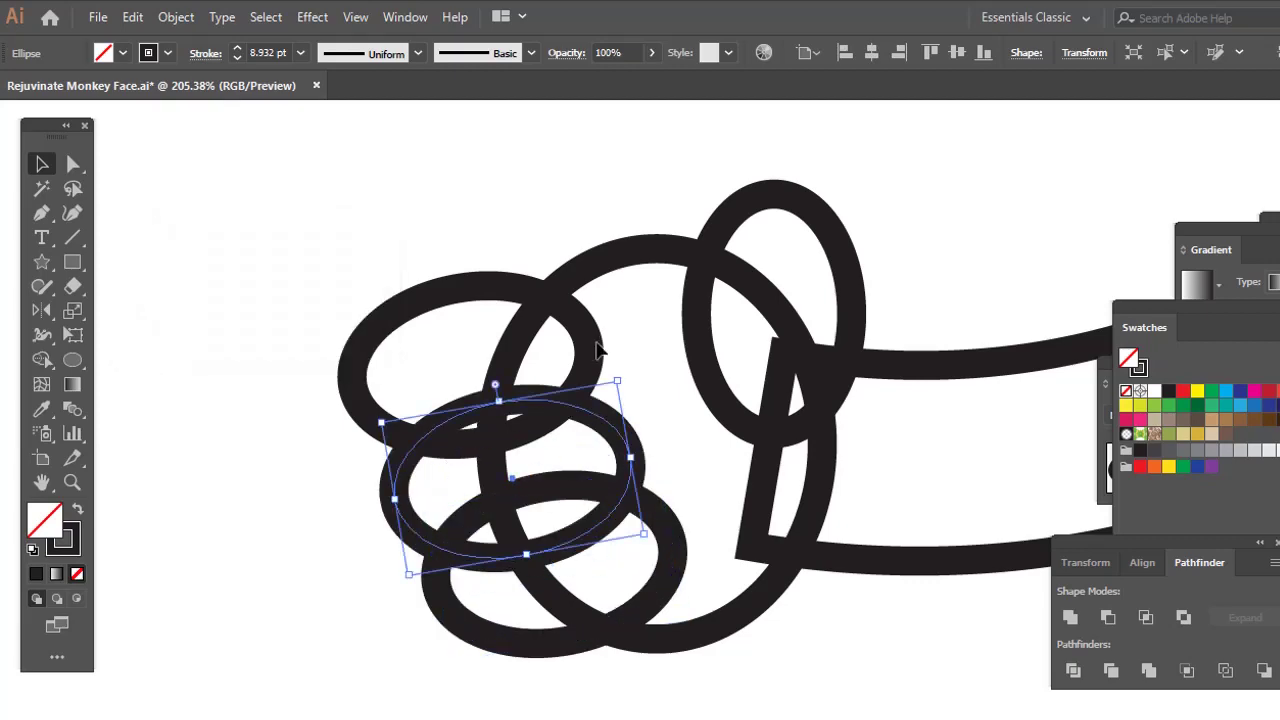
pyautogui.moveTo(402, 244); pyautogui.dragTo(468, 339)
# Reshape the palm ellipse by stretching its top anchor's handle toward the fingers and shifting the anchor slightly.
pyautogui.hotkey('ctrl', 'alt', 'space')
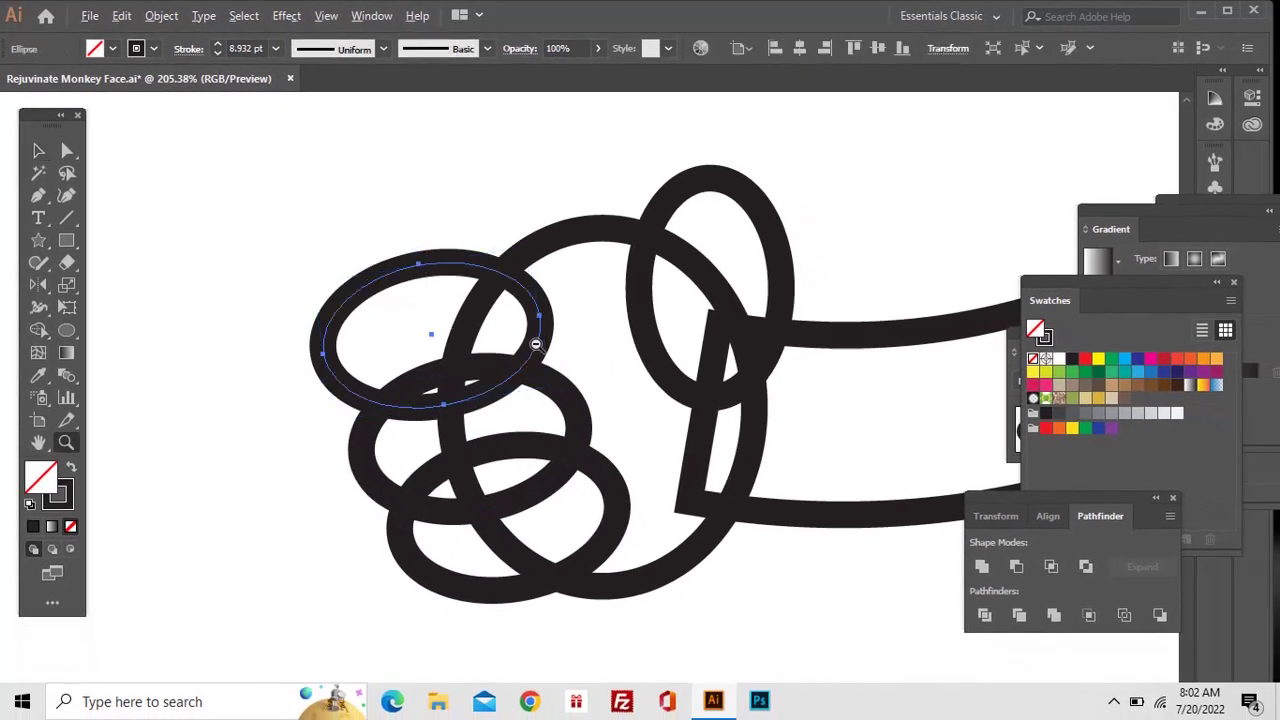
pyautogui.keyDown('ctrl'); pyautogui.keyDown('alt'); pyautogui.click(536, 344); pyautogui.keyUp('alt'); pyautogui.keyUp('ctrl')
pyautogui.keyDown('ctrl'); pyautogui.keyDown('alt'); pyautogui.click(547, 347); pyautogui.keyUp('alt'); pyautogui.keyUp('ctrl')
pyautogui.keyDown('ctrl'); pyautogui.keyDown('alt'); pyautogui.click(553, 349); pyautogui.keyUp('alt'); pyautogui.keyUp('ctrl')
pyautogui.keyDown('ctrl'); pyautogui.keyDown('alt'); pyautogui.click(553, 349); pyautogui.keyUp('alt'); pyautogui.keyUp('ctrl')
pyautogui.keyDown('ctrl'); pyautogui.keyDown('alt'); pyautogui.click(556, 351); pyautogui.keyUp('alt'); pyautogui.keyUp('ctrl')
pyautogui.keyDown('ctrl'); pyautogui.keyDown('alt'); pyautogui.click(558, 352); pyautogui.keyUp('alt'); pyautogui.keyUp('ctrl')
pyautogui.moveTo(641, 457); pyautogui.dragTo(584, 502)
pyautogui.hotkey('ctrl', 'space')
pyautogui.moveTo(557, 403); pyautogui.dragTo(635, 529)
pyautogui.press('a')
pyautogui.click(606, 392)
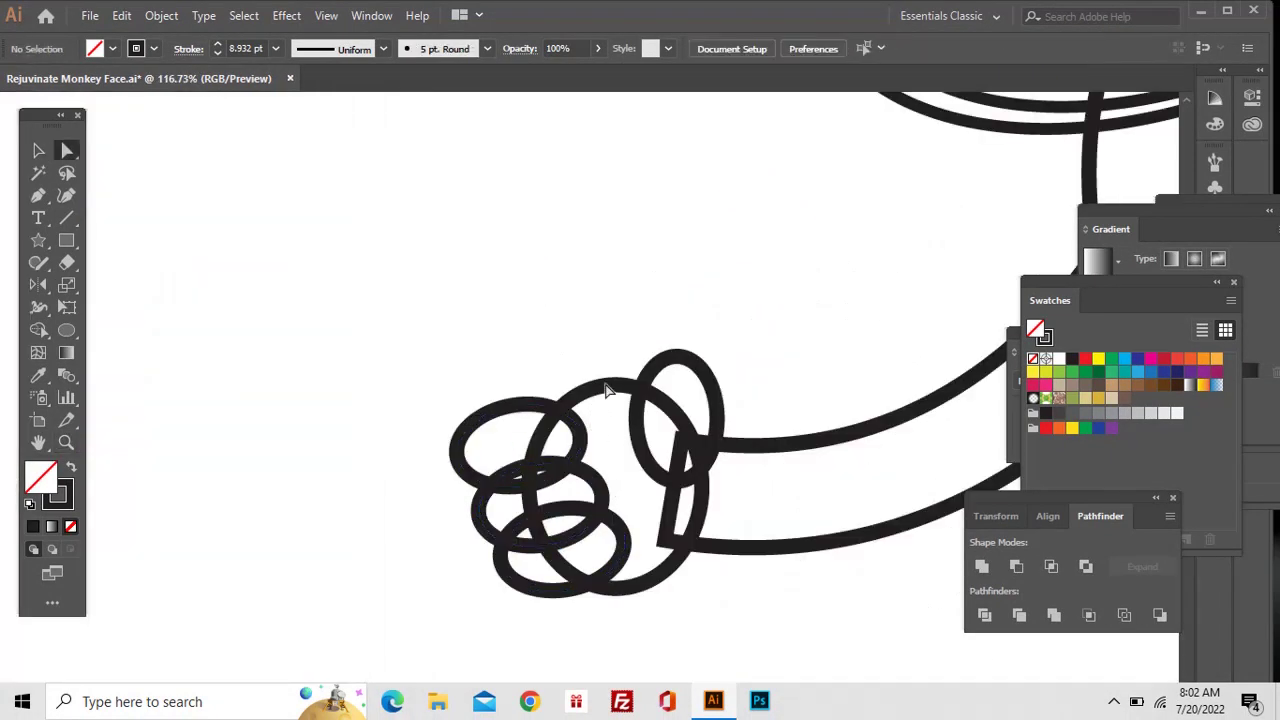
pyautogui.click(612, 391)
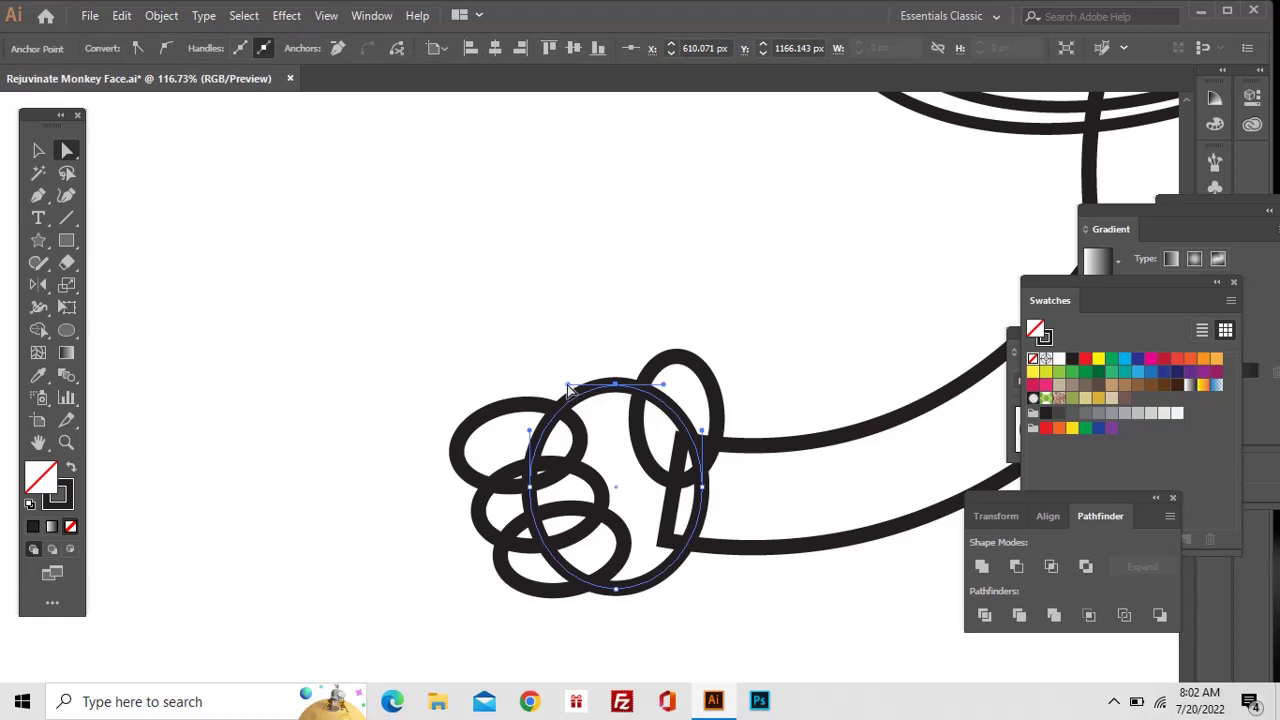
pyautogui.moveTo(489, 422); pyautogui.dragTo(482, 424)
pyautogui.hotkey('ctrl', 'shift', 'a')
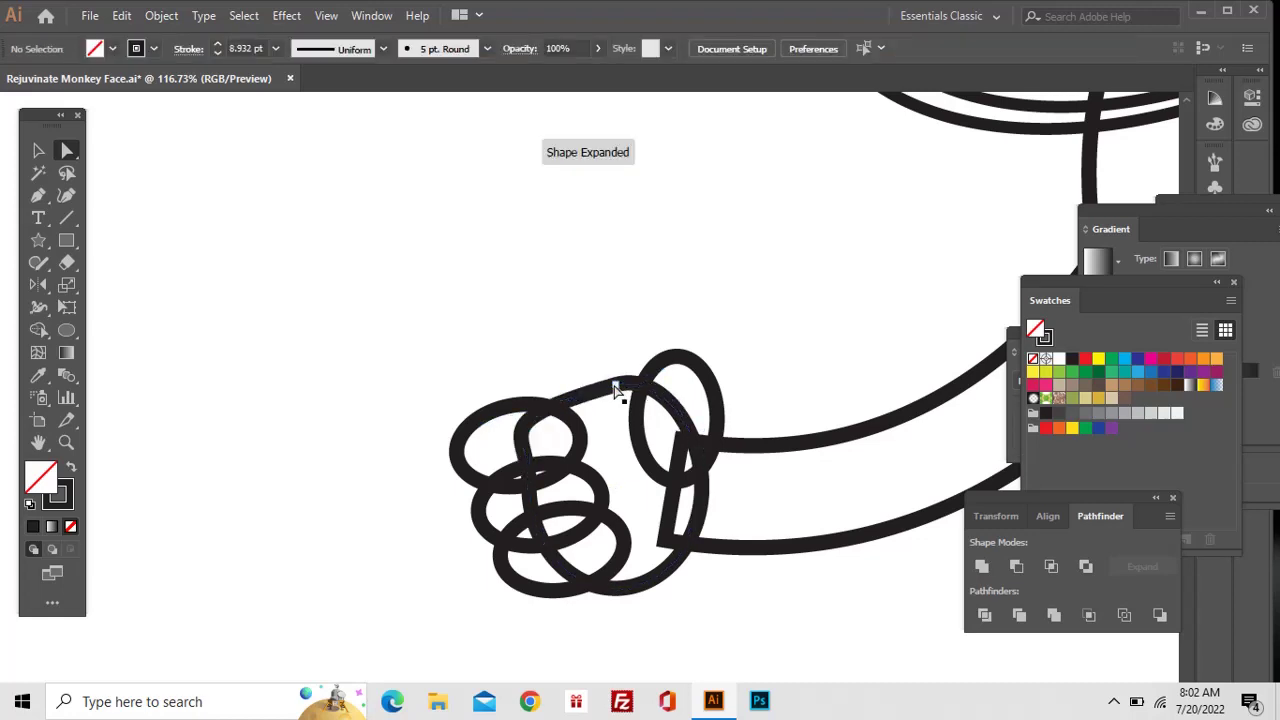
pyautogui.moveTo(615, 386); pyautogui.dragTo(637, 399)
pyautogui.hotkey('ctrl', 'shift', 'a')
# Group the left hand's shapes and place a copy beside the raised right arm's end.
pyautogui.hotkey('ctrl', 'alt', 'space')
pyautogui.keyDown('ctrl'); pyautogui.keyDown('alt'); pyautogui.click(727, 424); pyautogui.keyUp('alt'); pyautogui.keyUp('ctrl')
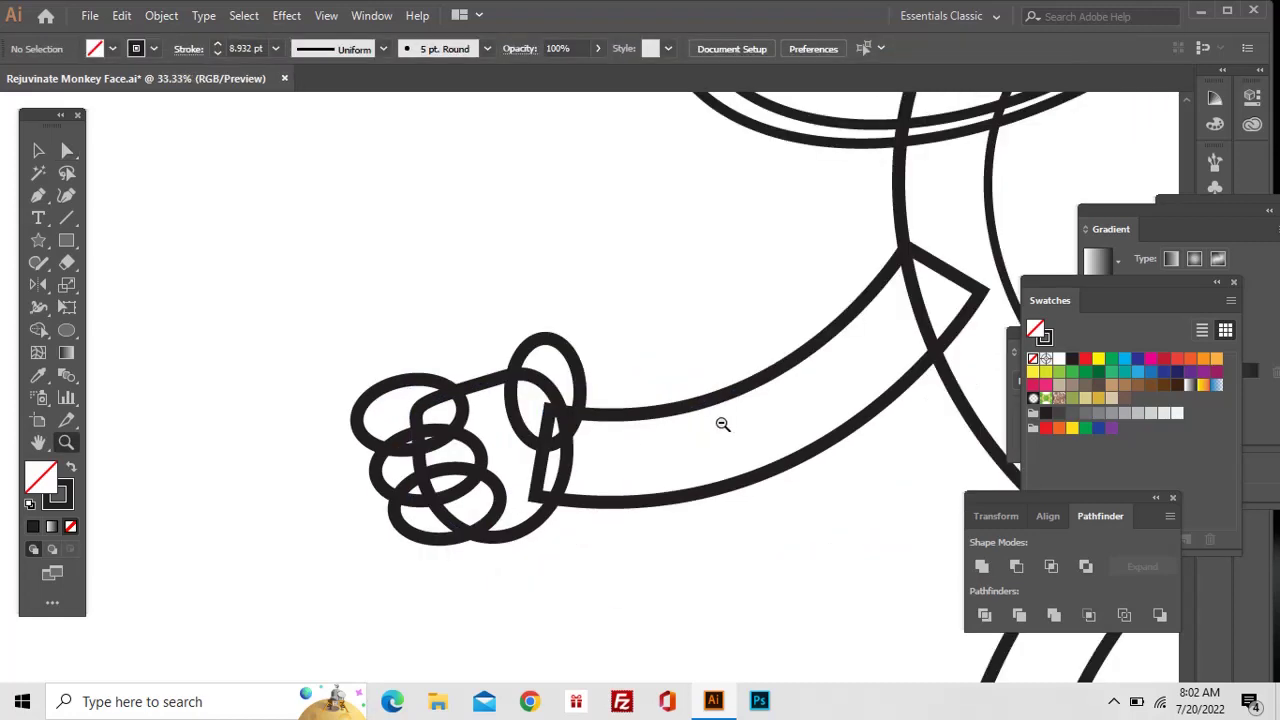
pyautogui.keyDown('ctrl'); pyautogui.keyDown('alt'); pyautogui.click(723, 423); pyautogui.keyUp('alt'); pyautogui.keyUp('ctrl')
pyautogui.keyDown('ctrl'); pyautogui.keyDown('alt'); pyautogui.click(722, 422); pyautogui.keyUp('alt'); pyautogui.keyUp('ctrl')
pyautogui.keyDown('ctrl'); pyautogui.keyDown('alt'); pyautogui.click(720, 420); pyautogui.keyUp('alt'); pyautogui.keyUp('ctrl')
pyautogui.keyDown('ctrl'); pyautogui.keyDown('alt'); pyautogui.click(716, 418); pyautogui.keyUp('alt'); pyautogui.keyUp('ctrl')
pyautogui.moveTo(560, 370); pyautogui.dragTo(618, 488)
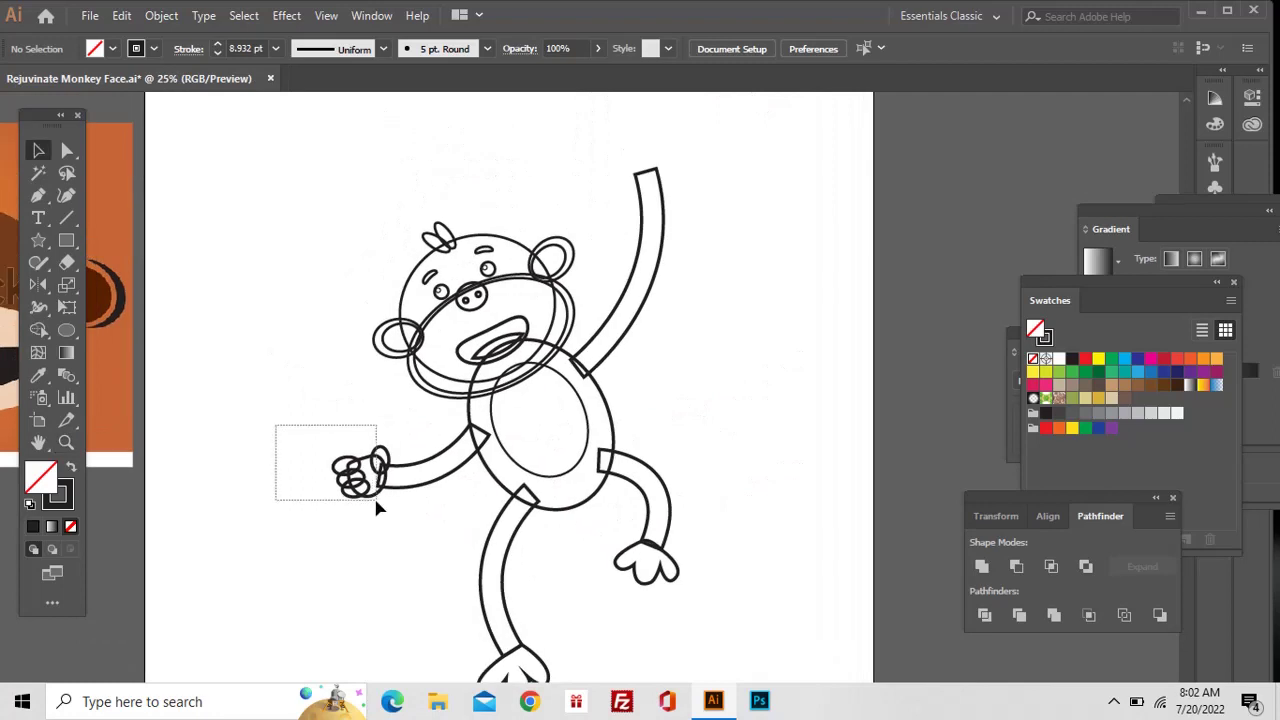
pyautogui.moveTo(377, 508); pyautogui.dragTo(270, 578)
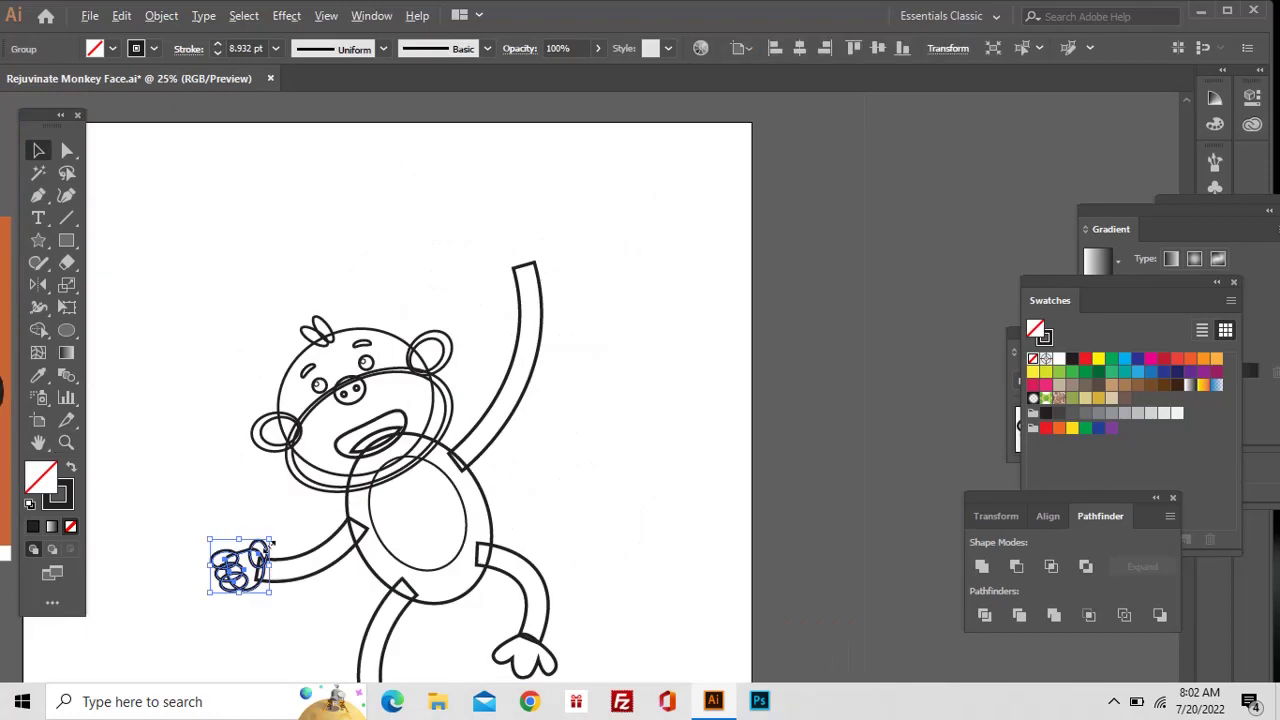
pyautogui.moveTo(478, 254); pyautogui.dragTo(476, 251)
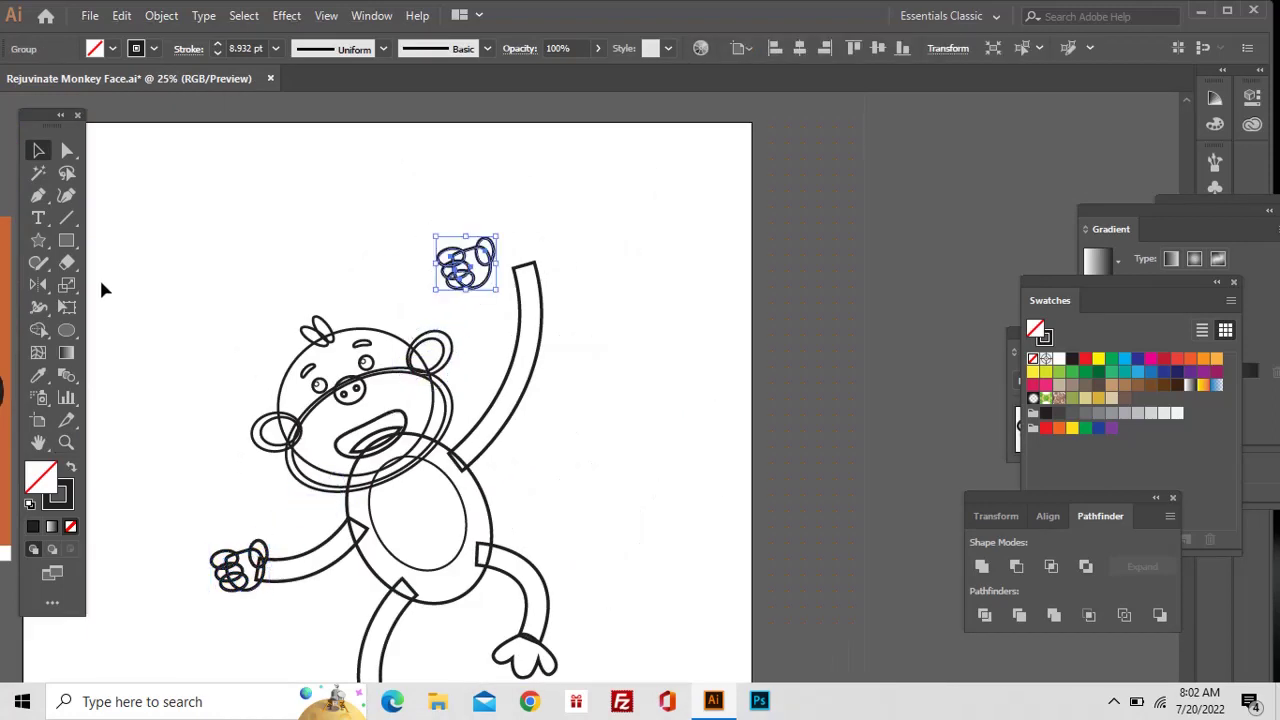
# Reflect the copied hand across the vertical axis, then rotate and fit it onto the raised arm's end.
pyautogui.doubleClick(38, 284)
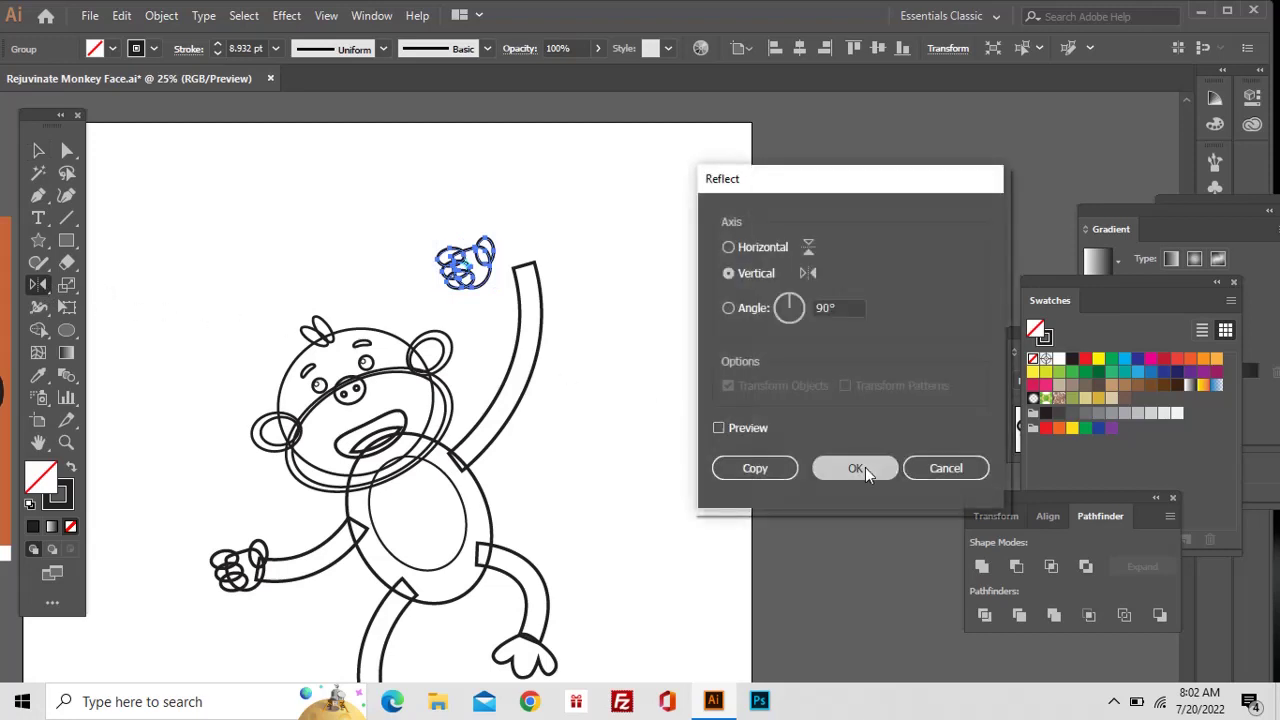
pyautogui.click(843, 466)
pyautogui.press('v')
pyautogui.press('z')
pyautogui.click(531, 311)
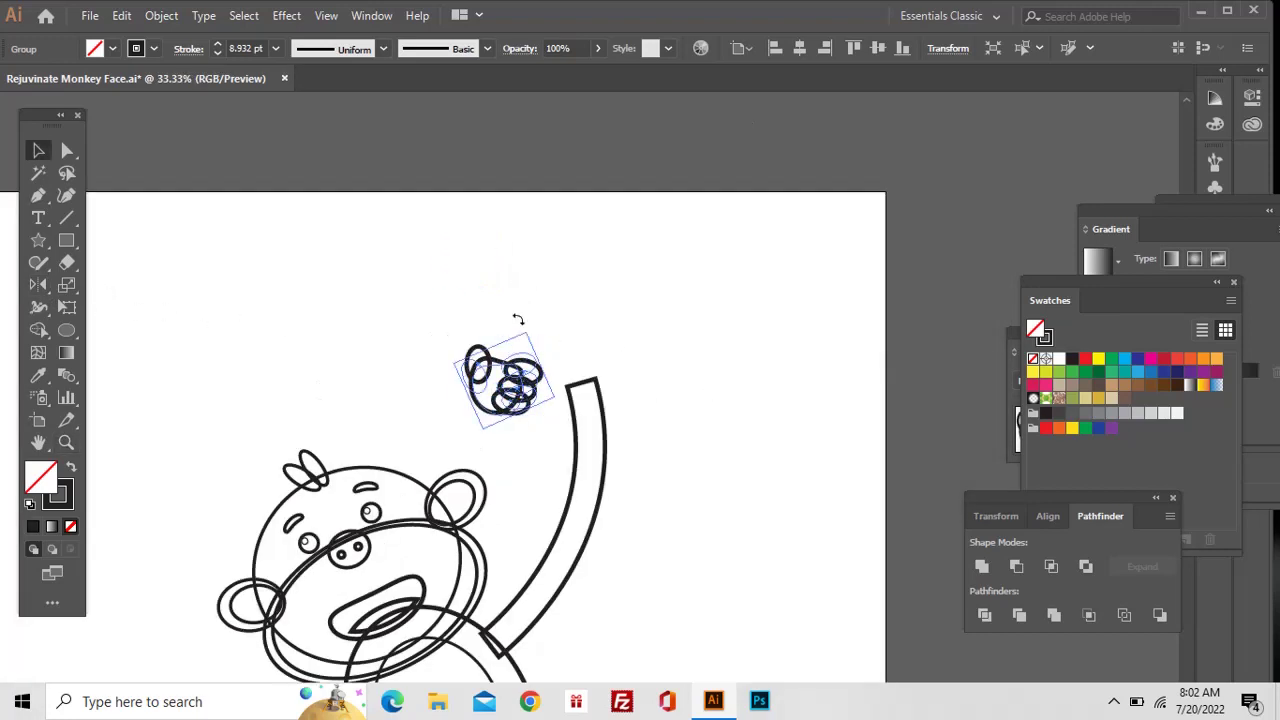
pyautogui.moveTo(582, 375); pyautogui.dragTo(606, 364)
# Draw a long S-curved tail from the body's lower edge, winding between the legs, with the Pen tool.
pyautogui.press('z')
pyautogui.moveTo(613, 518); pyautogui.dragTo(731, 249)
pyautogui.keyDown('alt'); pyautogui.click(646, 394); pyautogui.keyUp('alt')
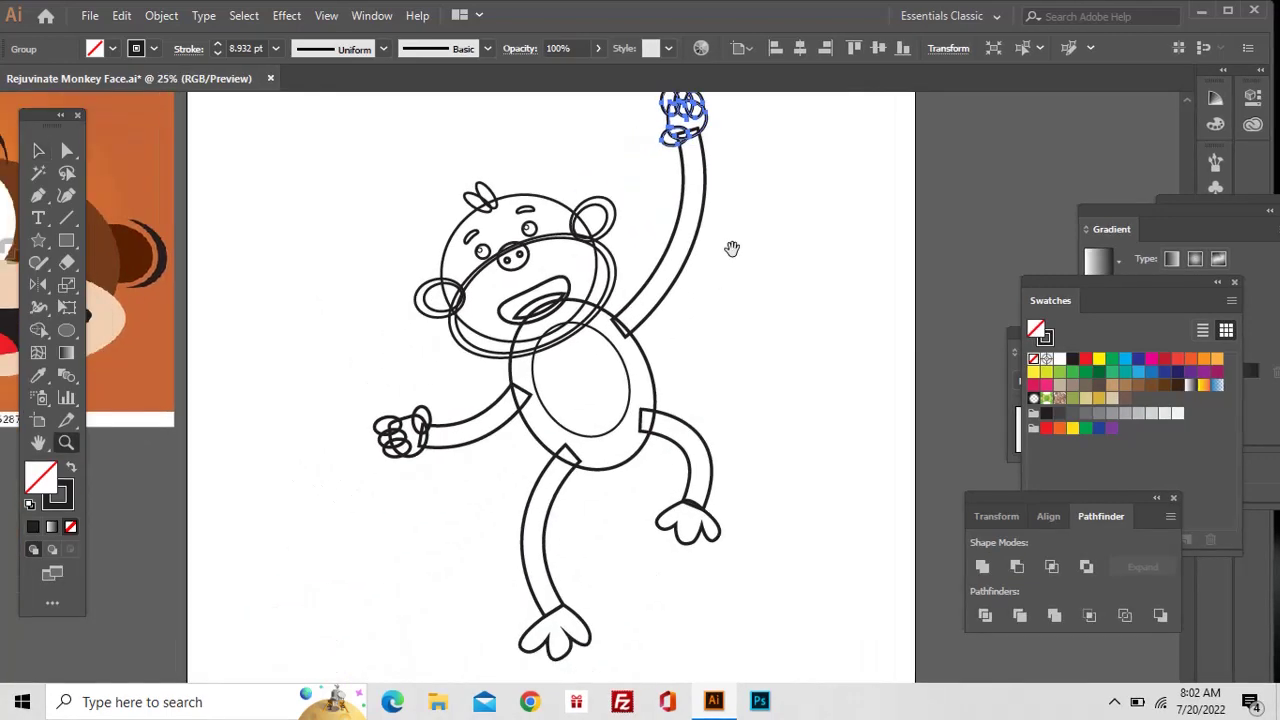
pyautogui.click(39, 196)
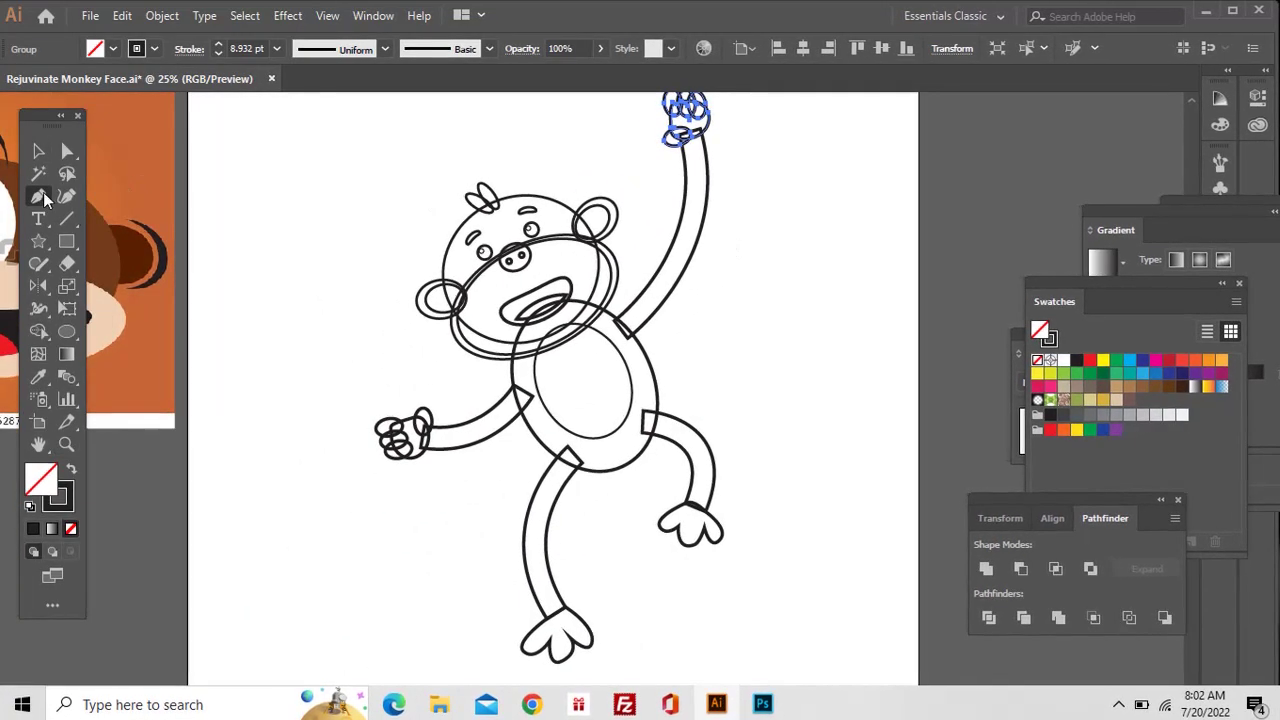
pyautogui.moveTo(636, 468); pyautogui.dragTo(584, 366)
pyautogui.click(566, 360)
pyautogui.moveTo(582, 437); pyautogui.dragTo(544, 482)
pyautogui.moveTo(639, 518); pyautogui.dragTo(692, 491)
pyautogui.click(677, 541)
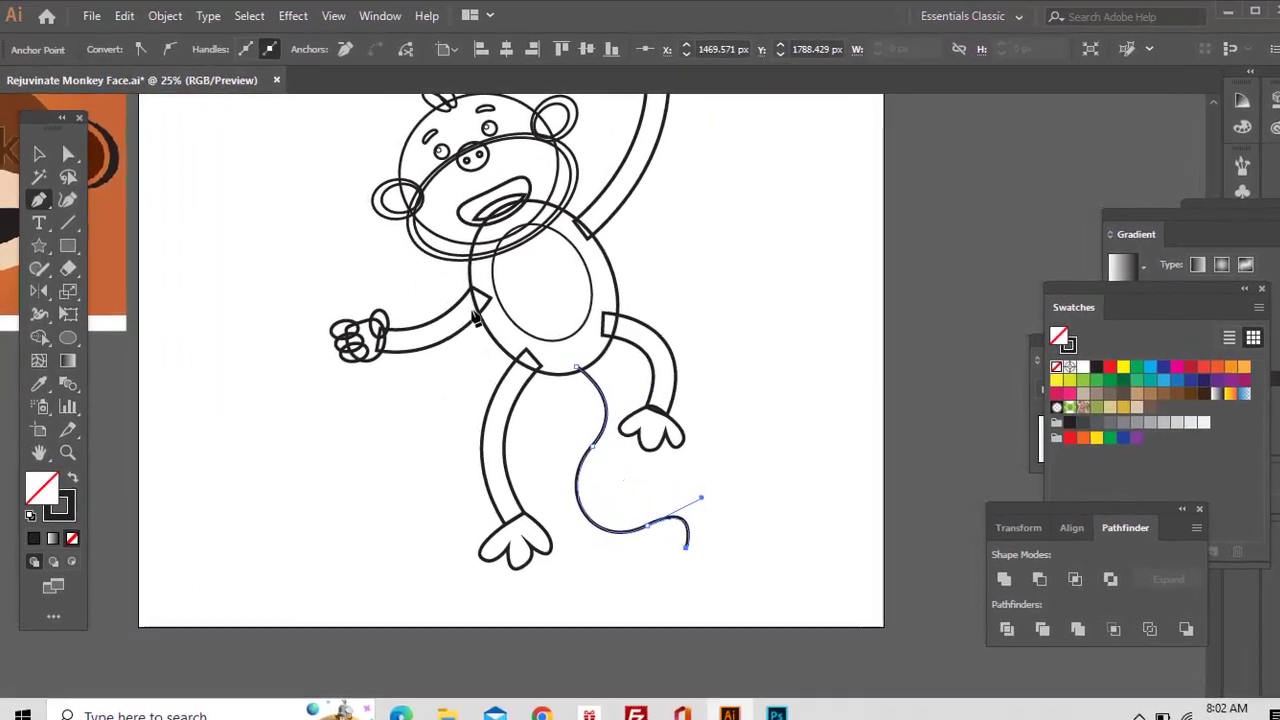
# Select the tail path and open its full stroke settings.
pyautogui.click(68, 153)
pyautogui.click(612, 424)
pyautogui.click(603, 414)
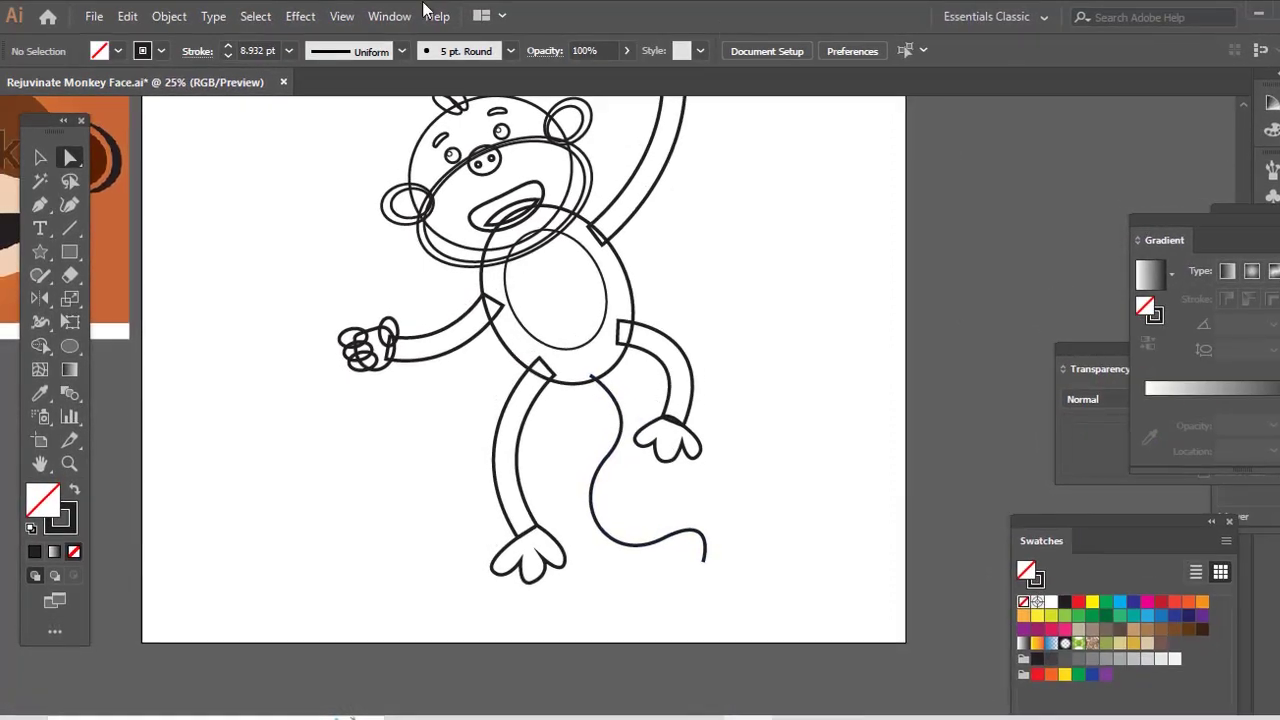
pyautogui.click(287, 50)
pyautogui.click(611, 459)
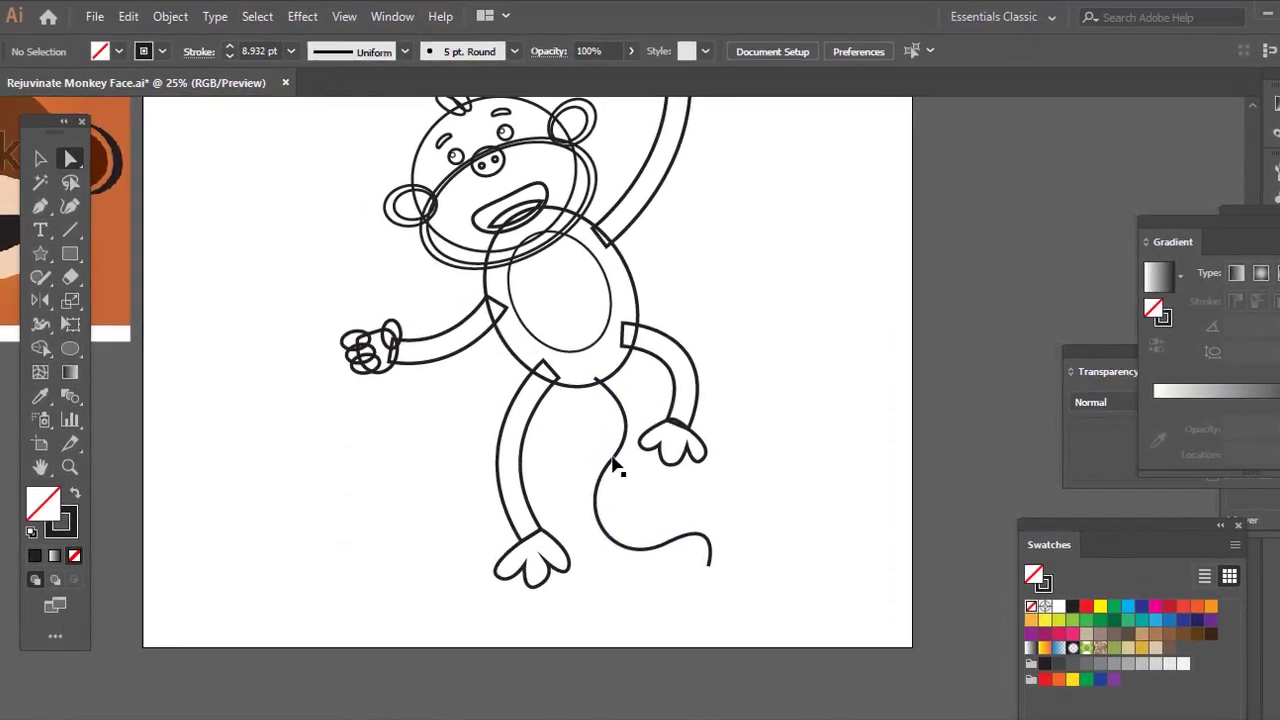
pyautogui.click(612, 461)
pyautogui.click(392, 17)
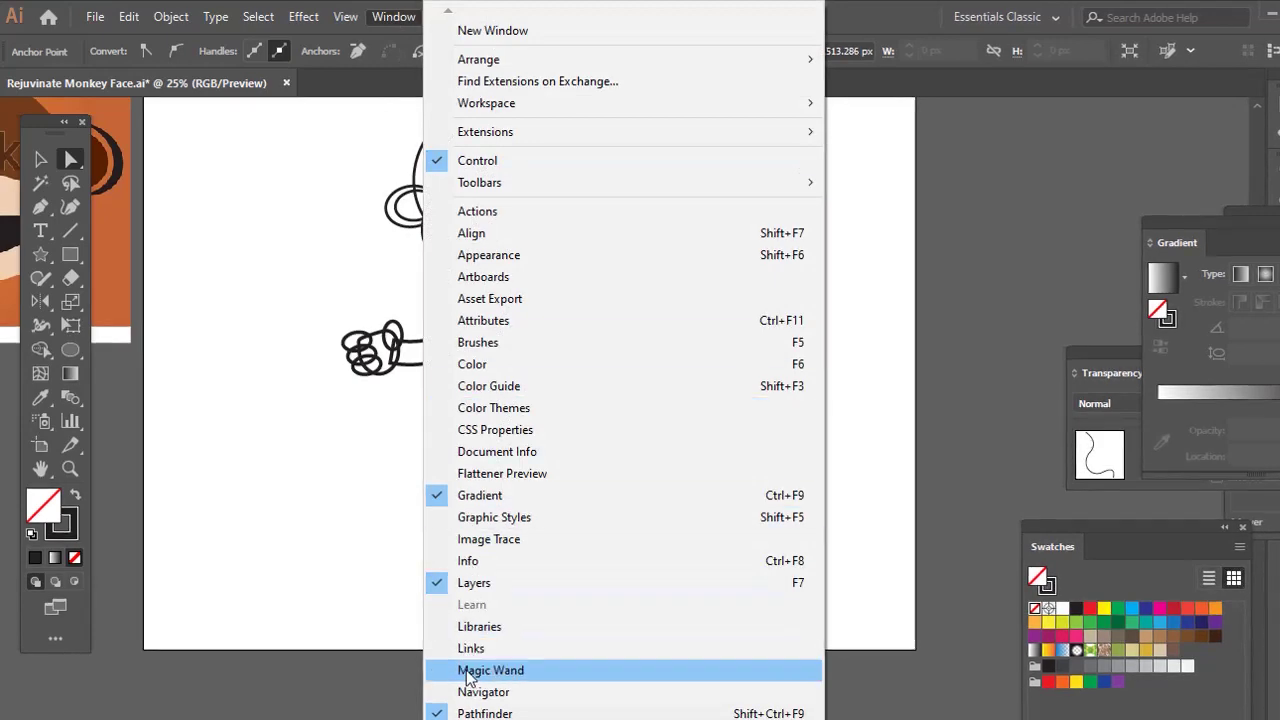
pyautogui.scroll(-3, 490, 626)
pyautogui.scroll(-2, 476, 657)
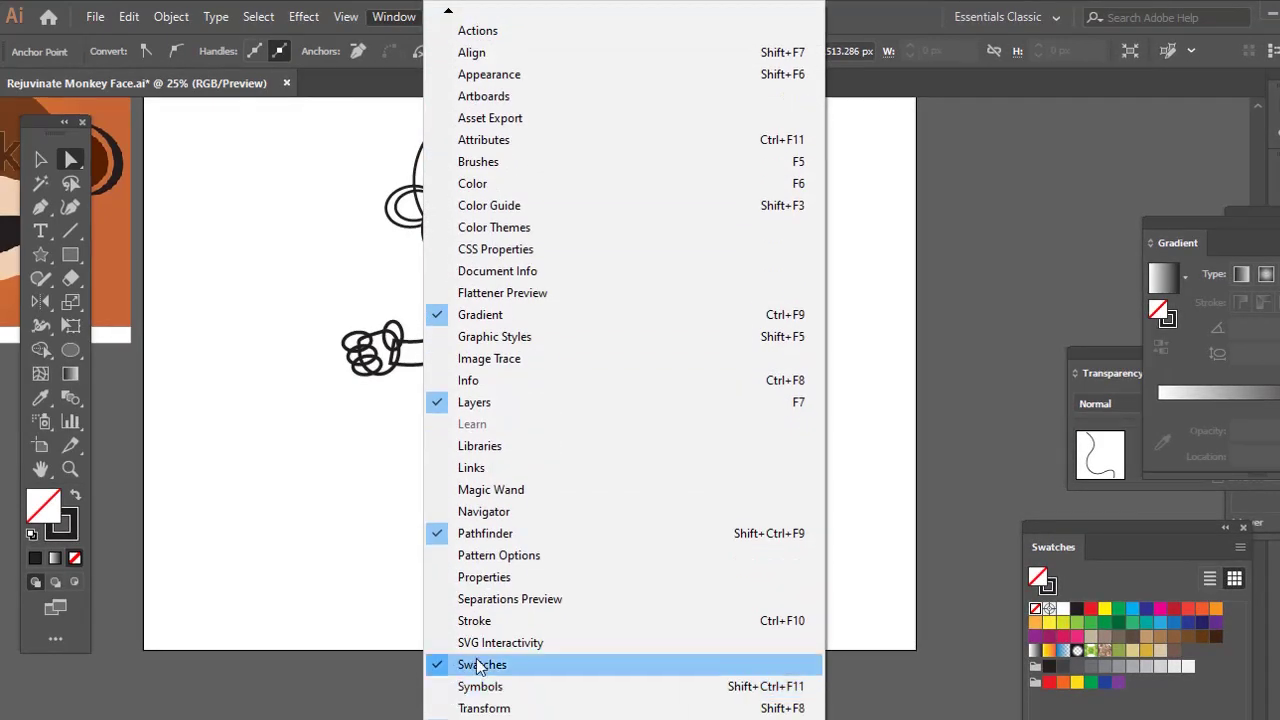
pyautogui.click(476, 618)
# Set the tail path's stroke weight to 40 pt.
pyautogui.click(891, 418)
pyautogui.click(891, 445)
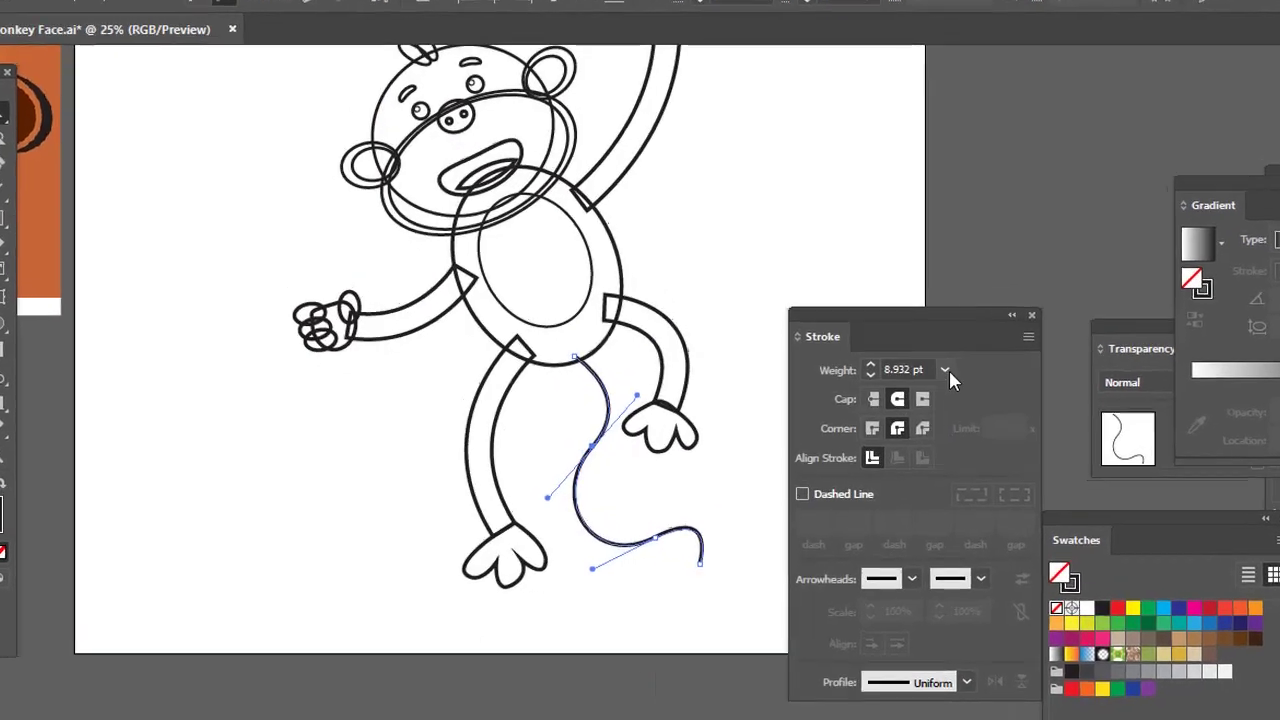
pyautogui.click(933, 392)
pyautogui.click(958, 342)
pyautogui.click(915, 213)
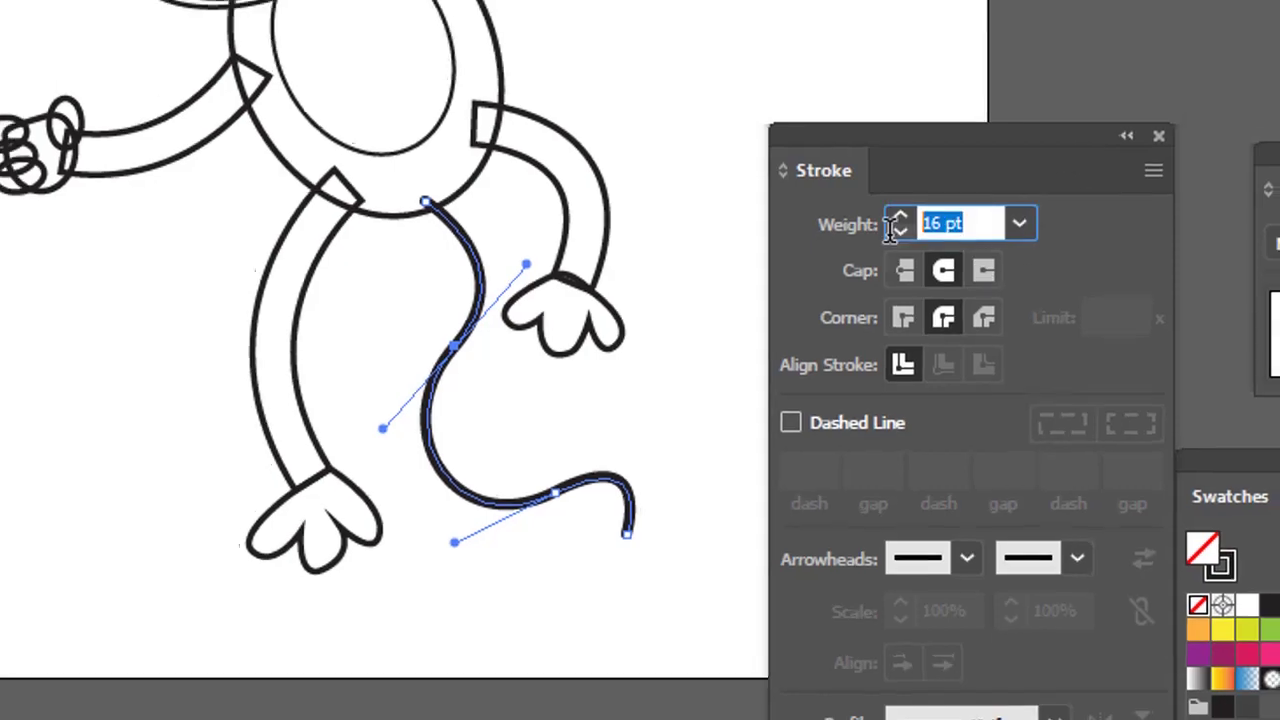
pyautogui.write('40')
pyautogui.press('Return')
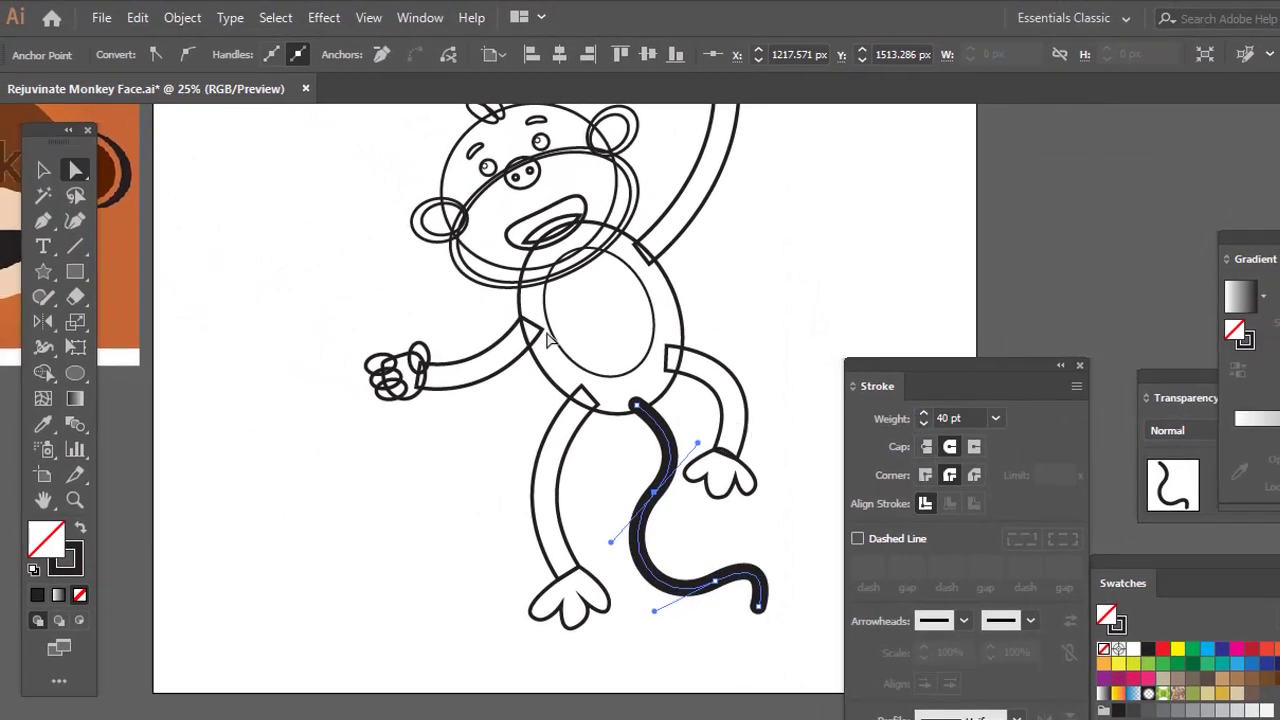
# Expand the tail's fill and stroke into a shape, then give it an unfilled black outline like the limbs.
pyautogui.click(182, 17)
pyautogui.click(265, 231)
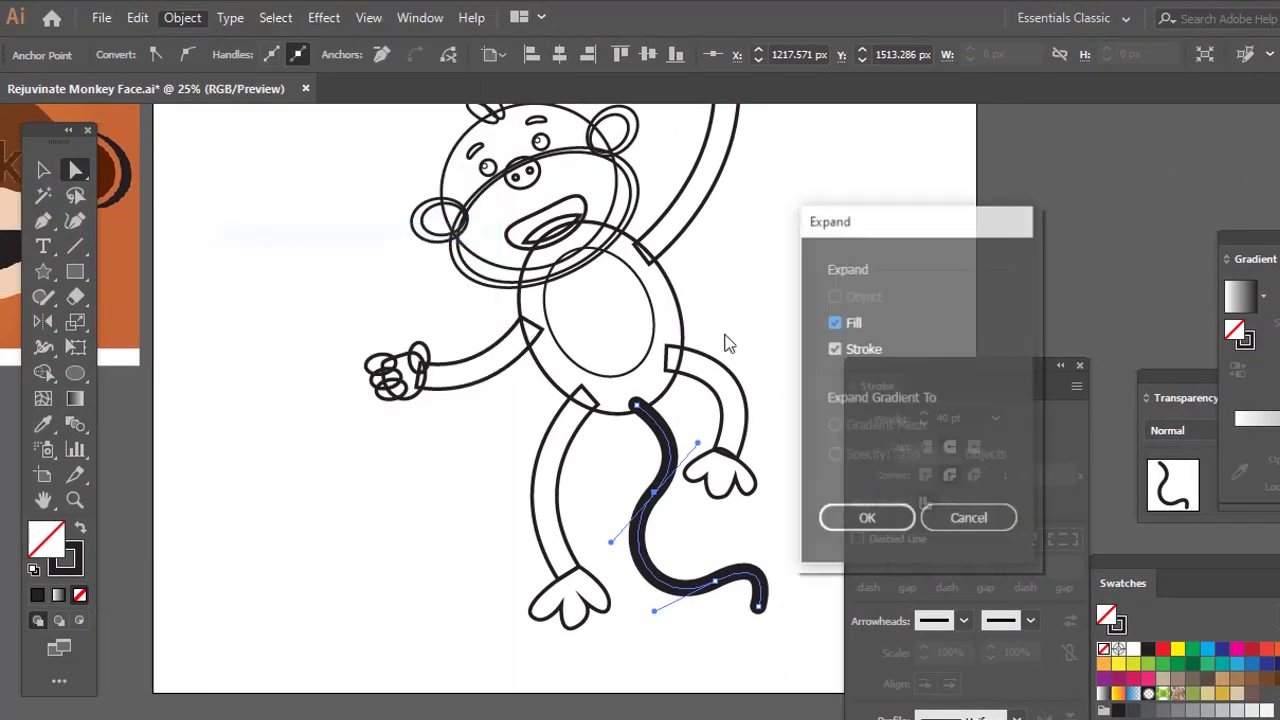
pyautogui.click(867, 517)
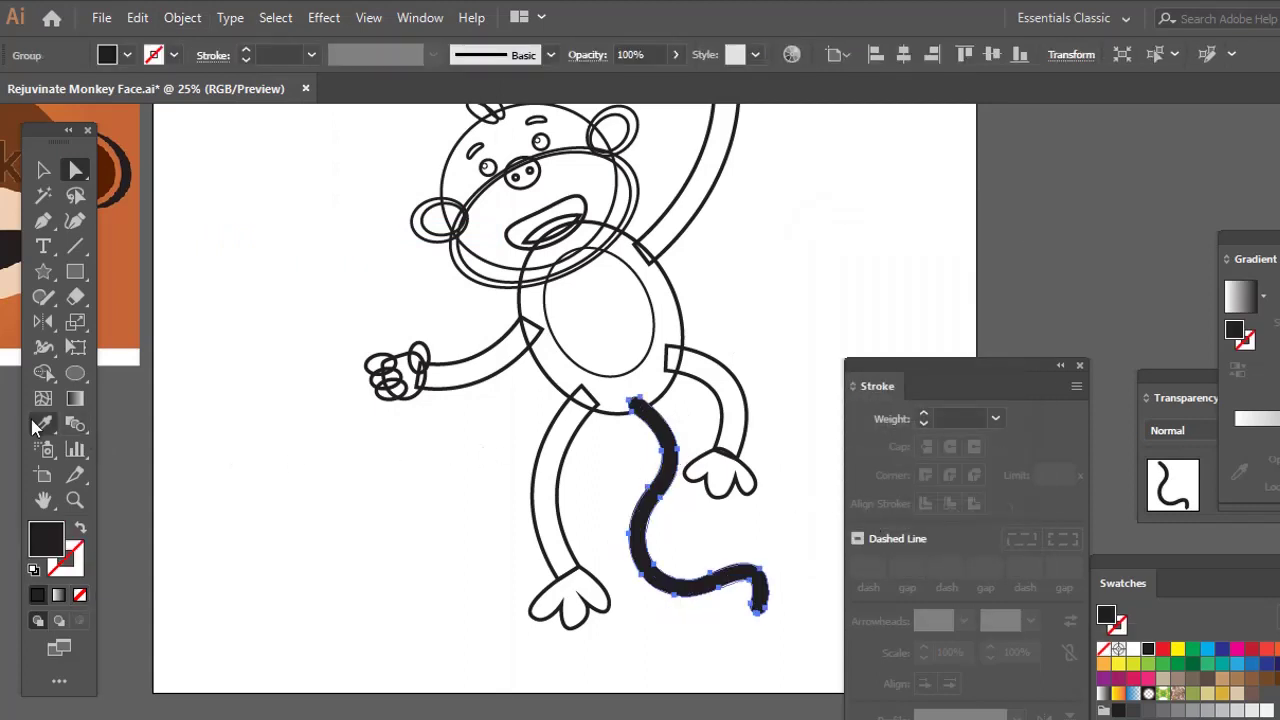
pyautogui.hotkey('shift', 'x')
pyautogui.hotkey('ctrl', 'shift', 'a')
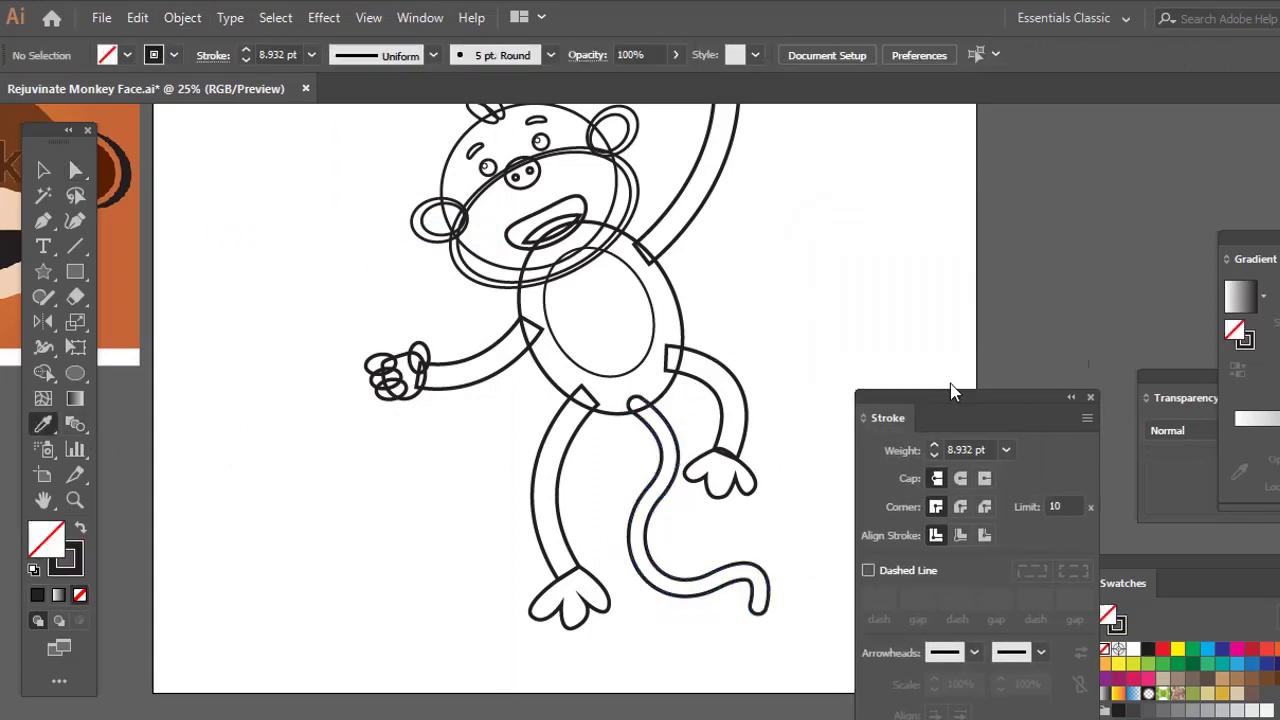
# Place the Swatches and Pathfinder panels beside the monkey drawing.
pyautogui.moveTo(1123, 584); pyautogui.dragTo(940, 278)
pyautogui.moveTo(910, 264); pyautogui.dragTo(837, 374)
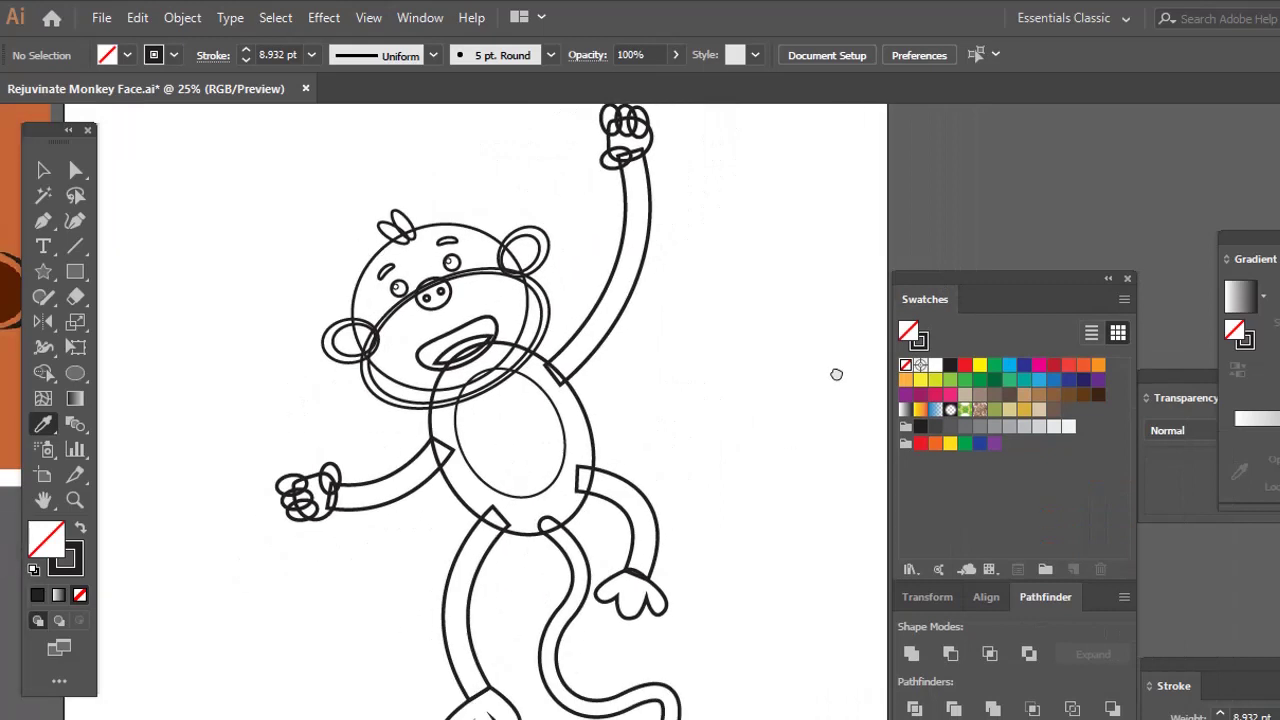
pyautogui.press('z')
pyautogui.keyDown('alt'); pyautogui.click(790, 411); pyautogui.keyUp('alt')
pyautogui.moveTo(790, 412); pyautogui.dragTo(820, 401)
pyautogui.moveTo(974, 284); pyautogui.dragTo(800, 255)
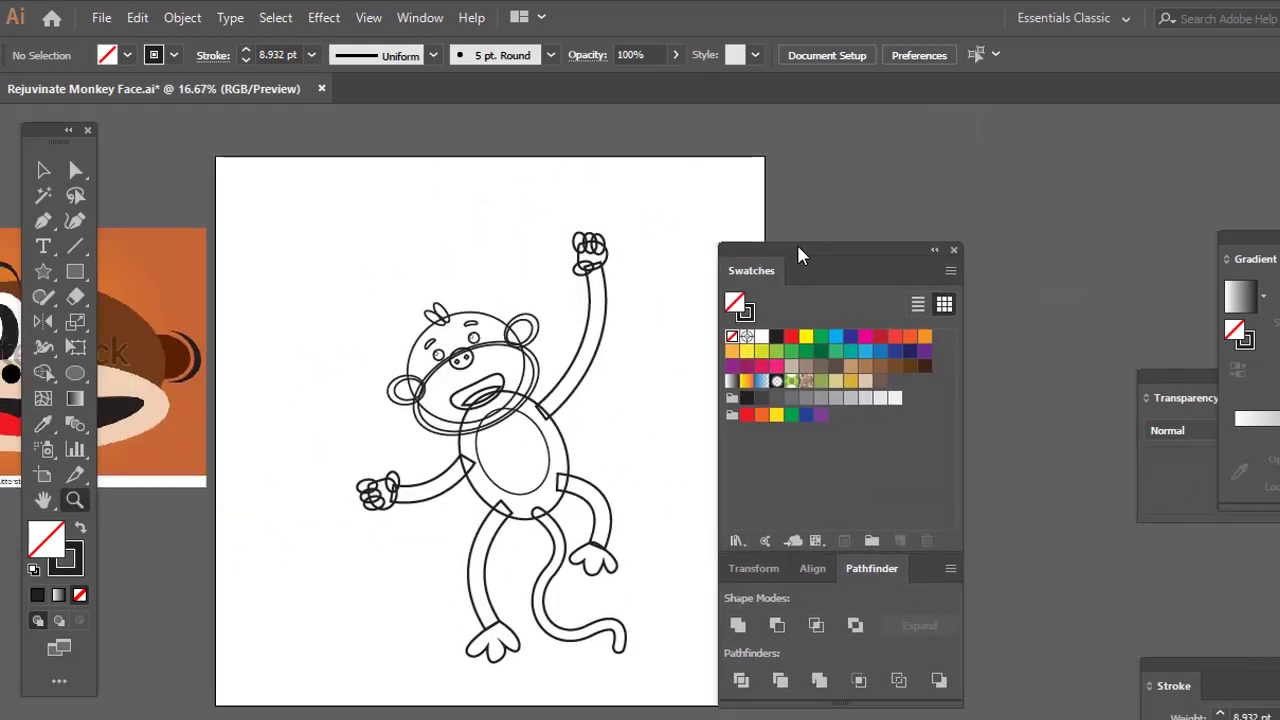
pyautogui.click(628, 380)
# Fill the head circle and both hair tufts with the greyish-brown swatch and remove their strokes.
pyautogui.press('a')
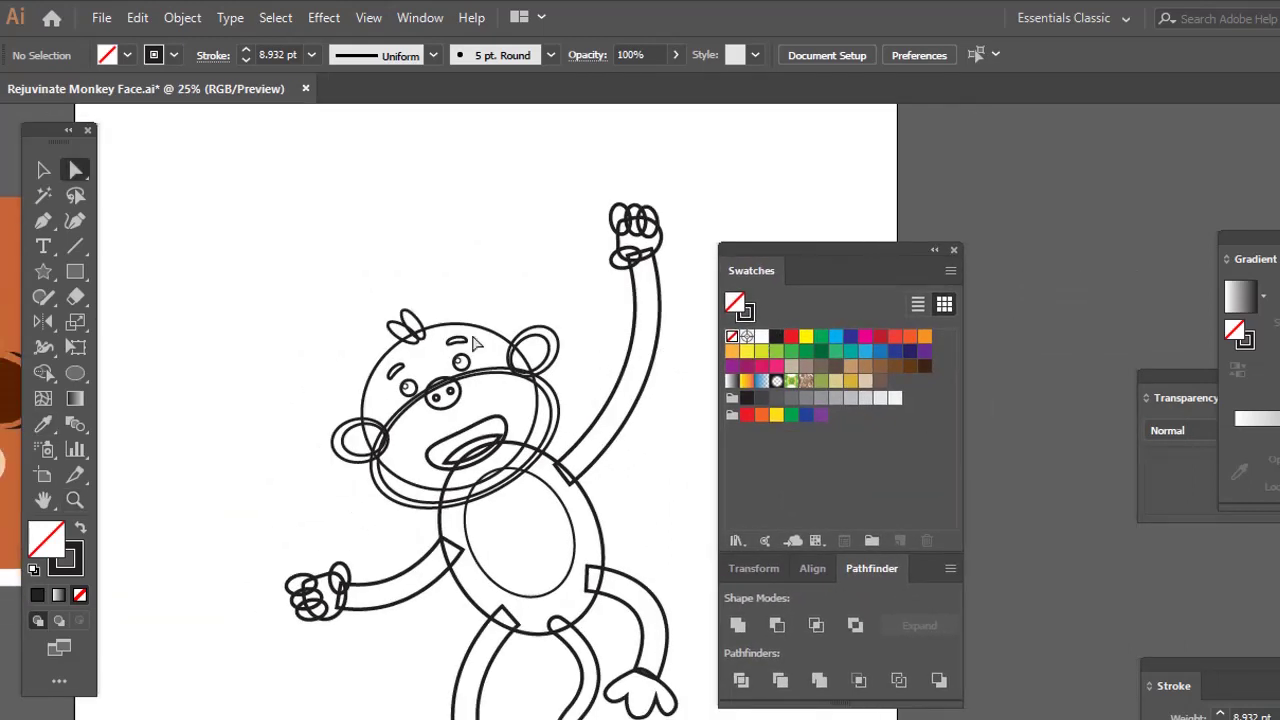
pyautogui.click(435, 333)
pyautogui.click(425, 327)
pyautogui.moveTo(400, 330); pyautogui.dragTo(418, 322)
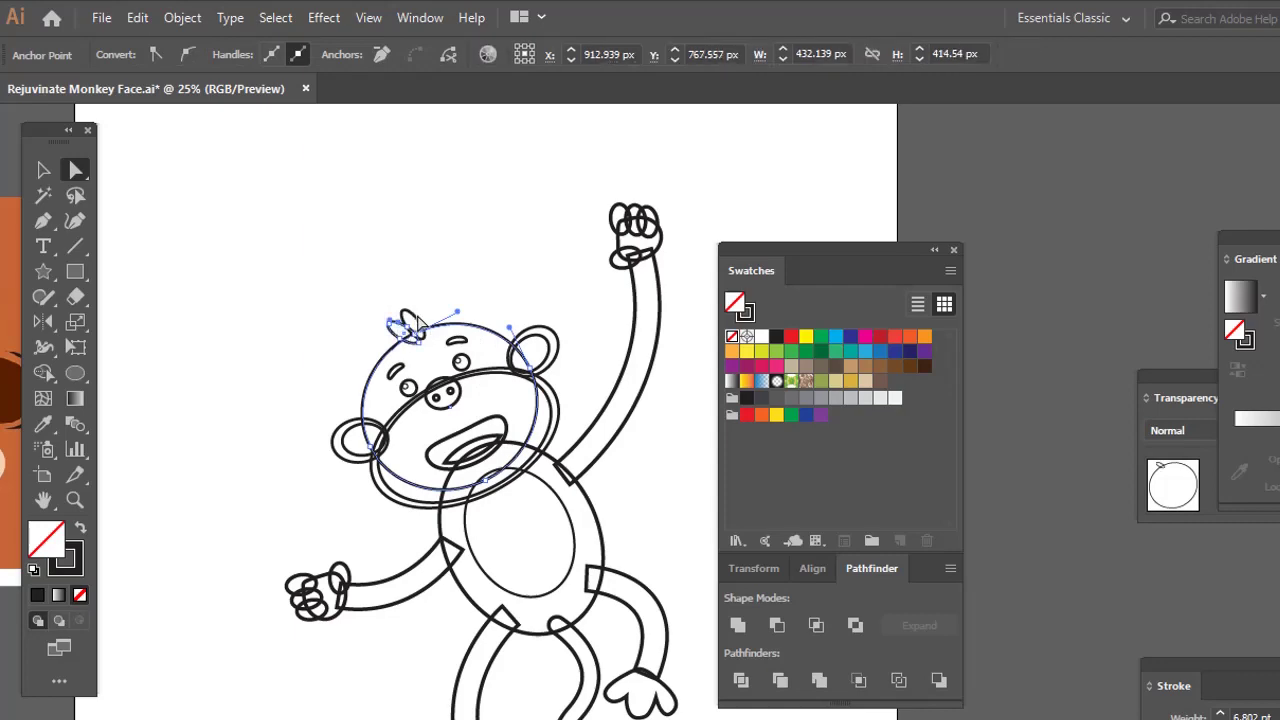
pyautogui.click(874, 384)
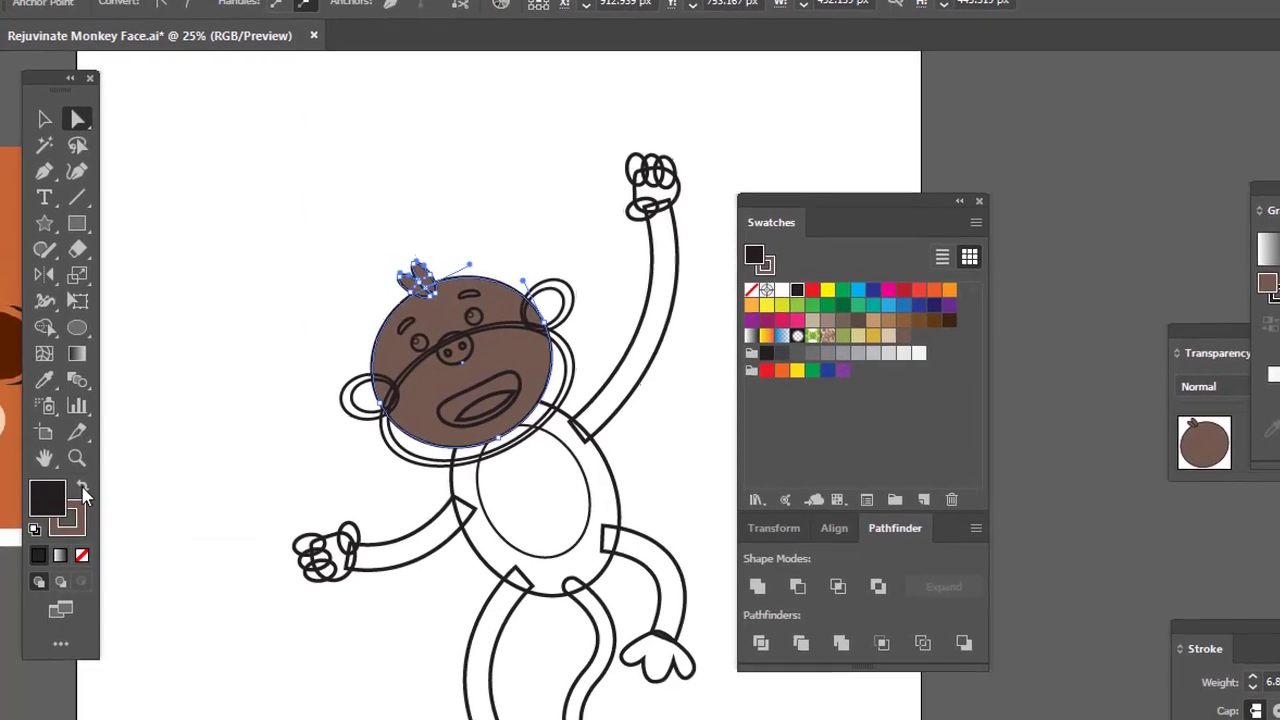
pyautogui.click(82, 480)
pyautogui.click(83, 530)
pyautogui.click(56, 472)
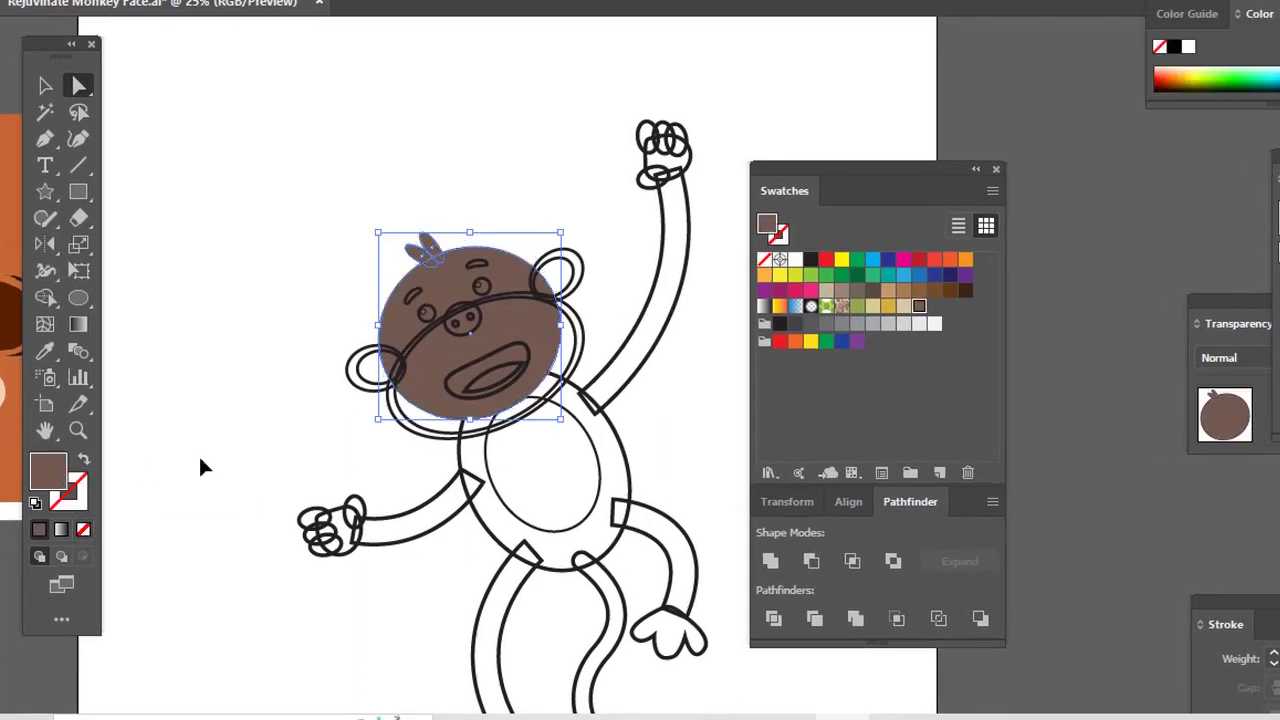
pyautogui.keyDown('ctrl'); pyautogui.click(200, 456); pyautogui.keyUp('ctrl')
# Fill the inner muzzle ellipse and the nose circle with the light beige swatch and remove their strokes.
pyautogui.hotkey('ctrl', '+')
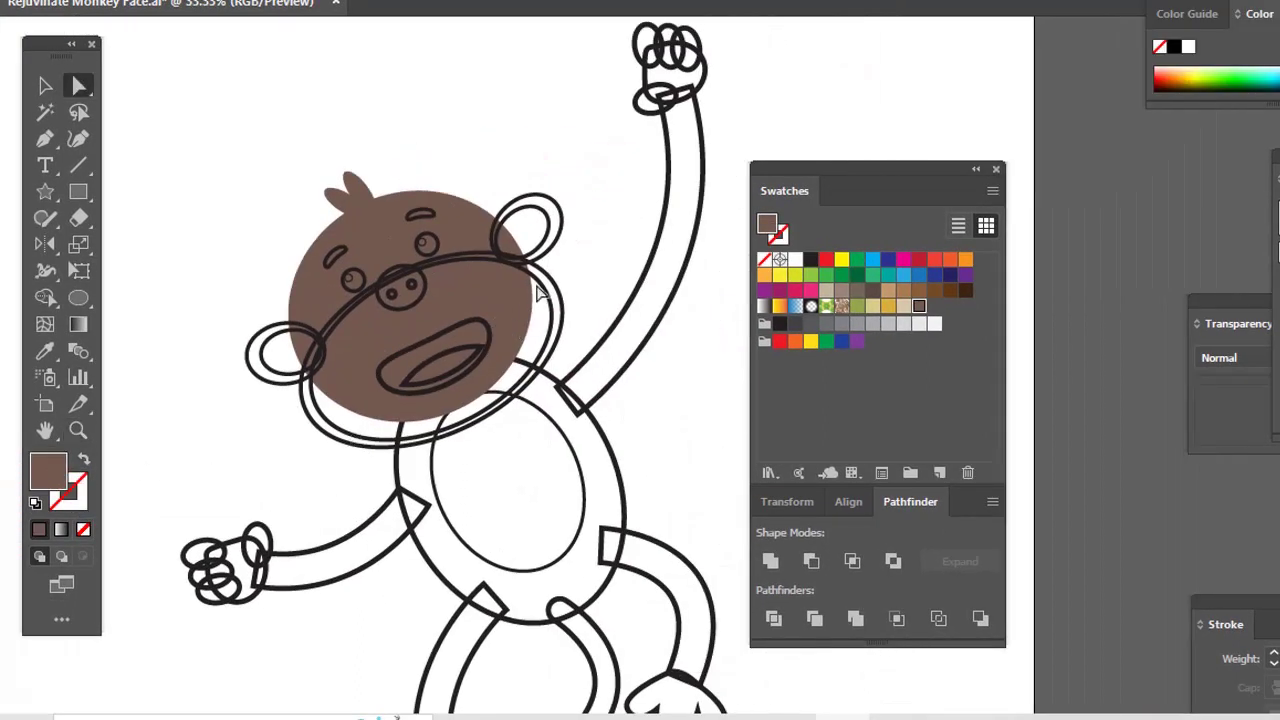
pyautogui.click(545, 298)
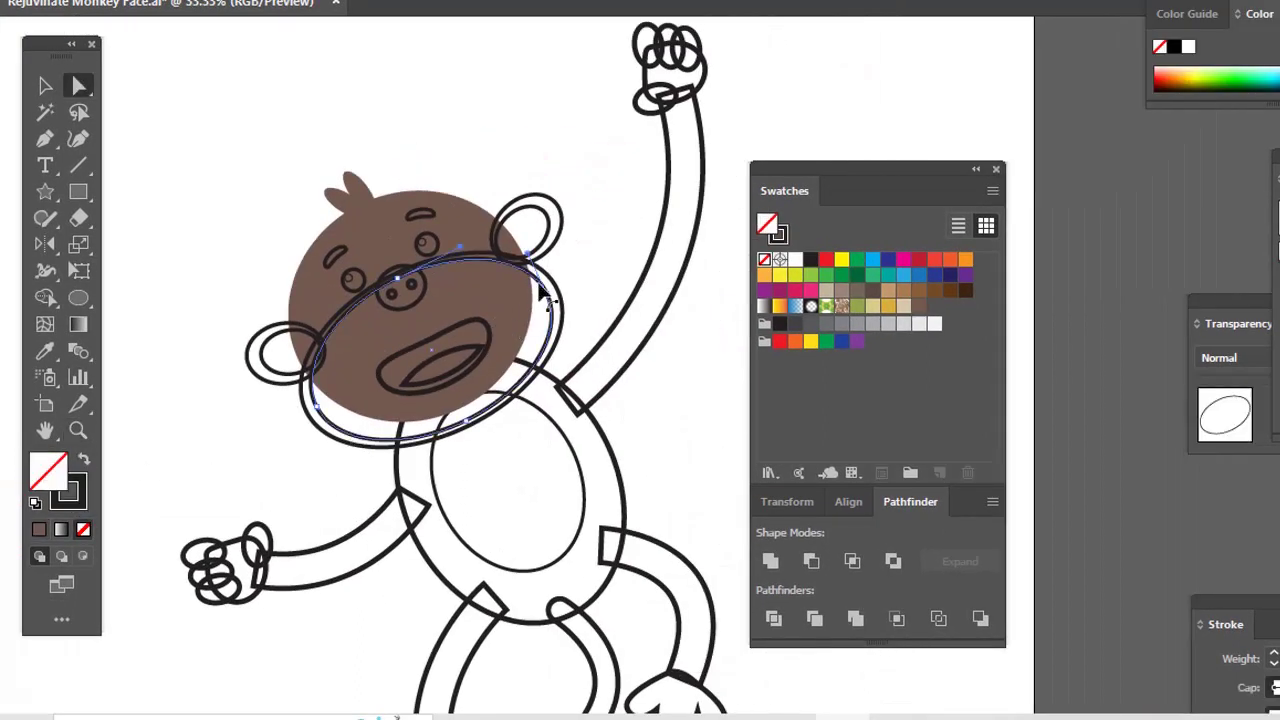
pyautogui.keyDown('shift'); pyautogui.click(426, 285); pyautogui.keyUp('shift')
pyautogui.click(905, 306)
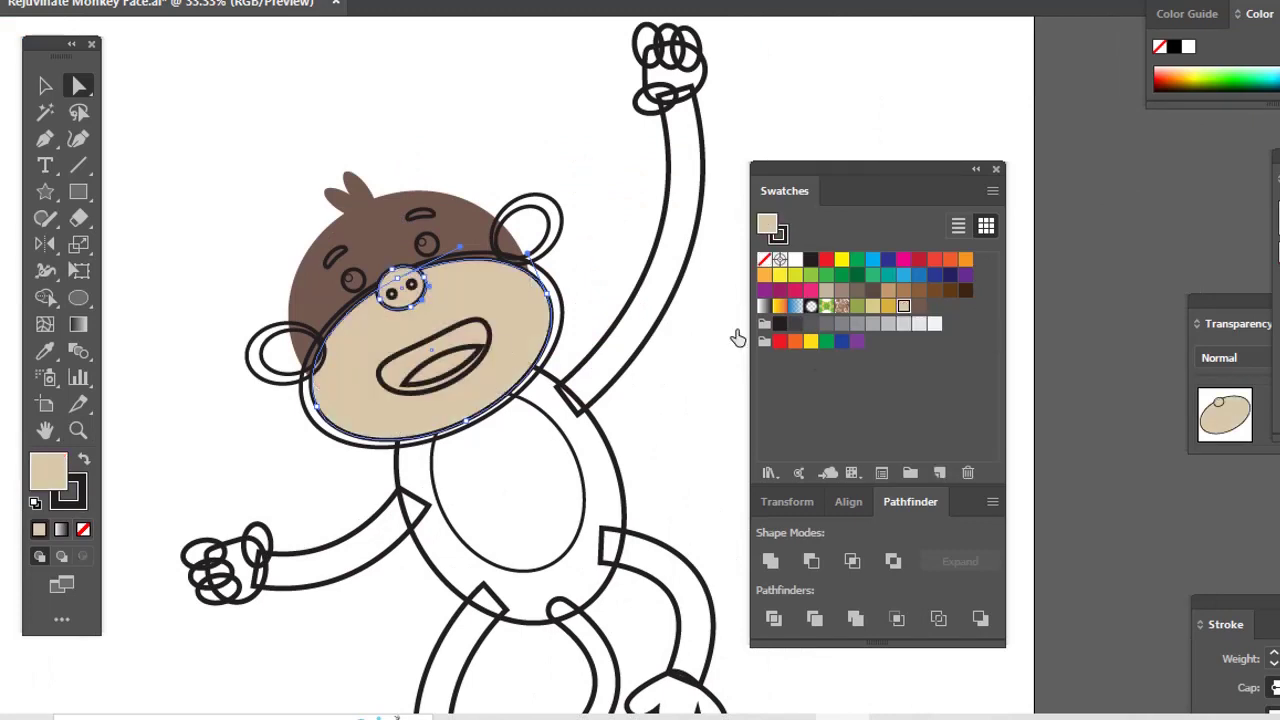
pyautogui.click(83, 529)
pyautogui.click(234, 451)
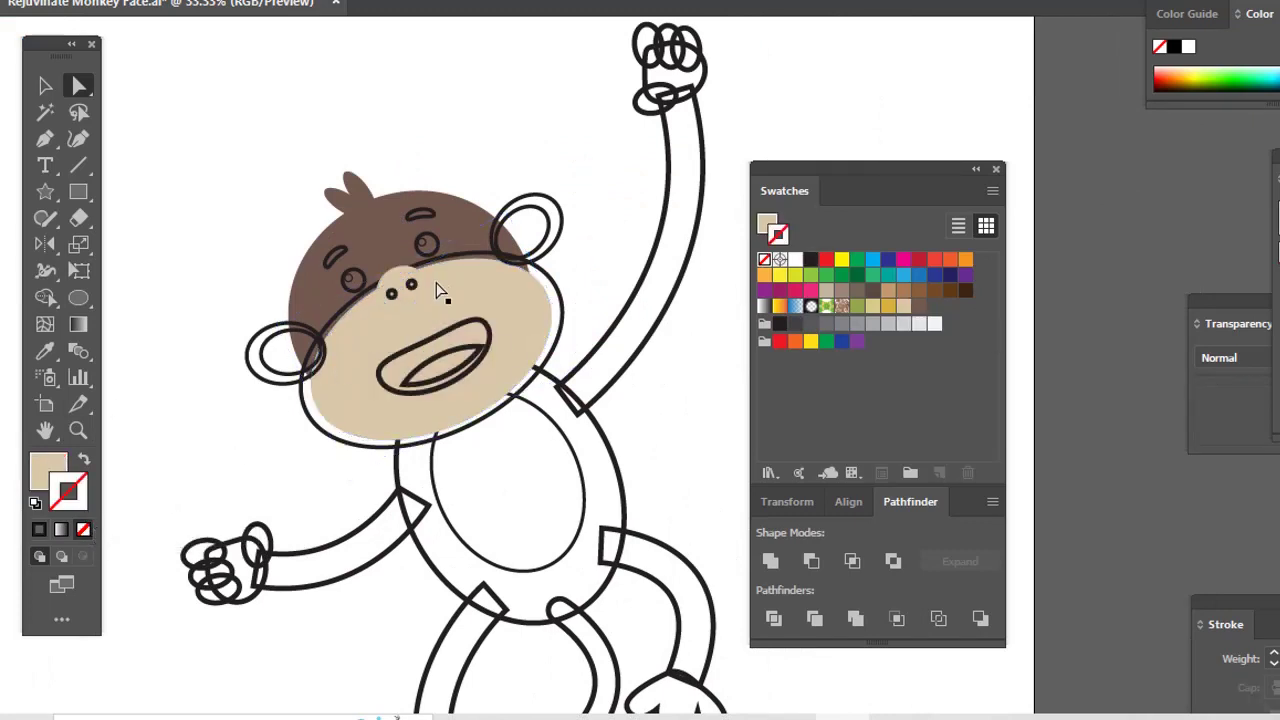
# Fill the outer muzzle ellipse with the head's greyish brown and no stroke.
pyautogui.click(439, 257)
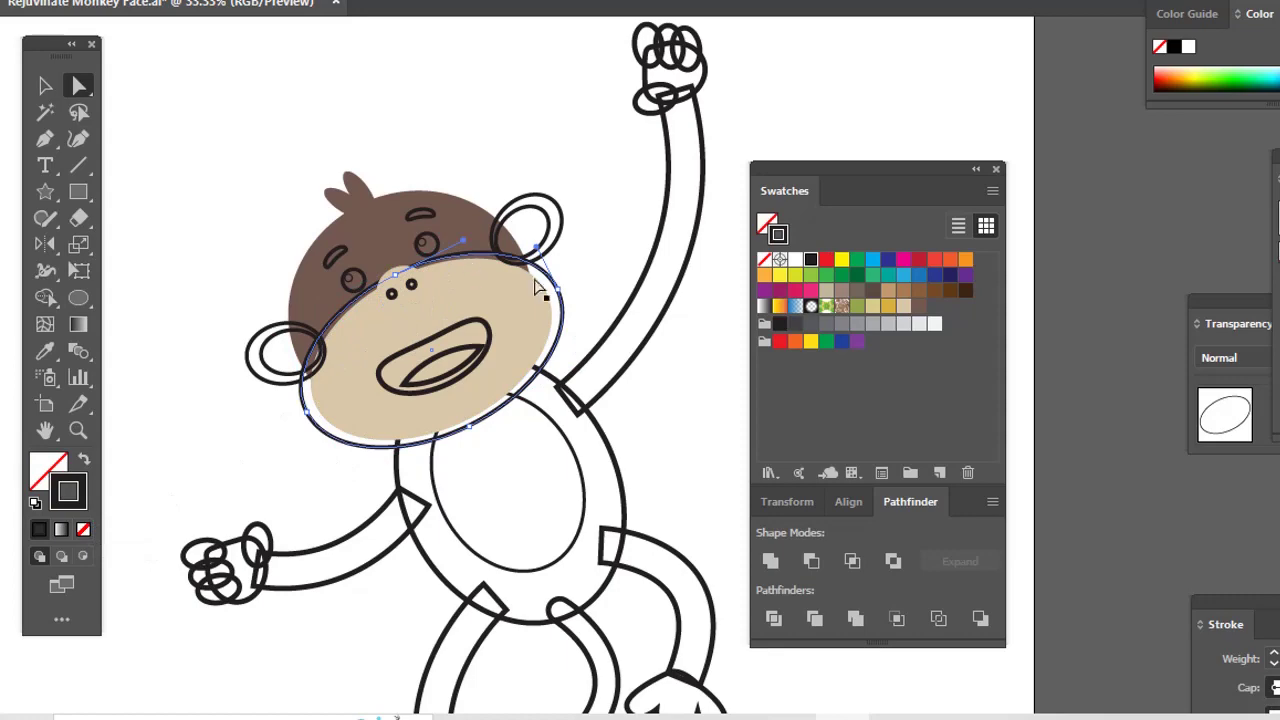
pyautogui.click(920, 308)
pyautogui.click(83, 461)
pyautogui.click(230, 445)
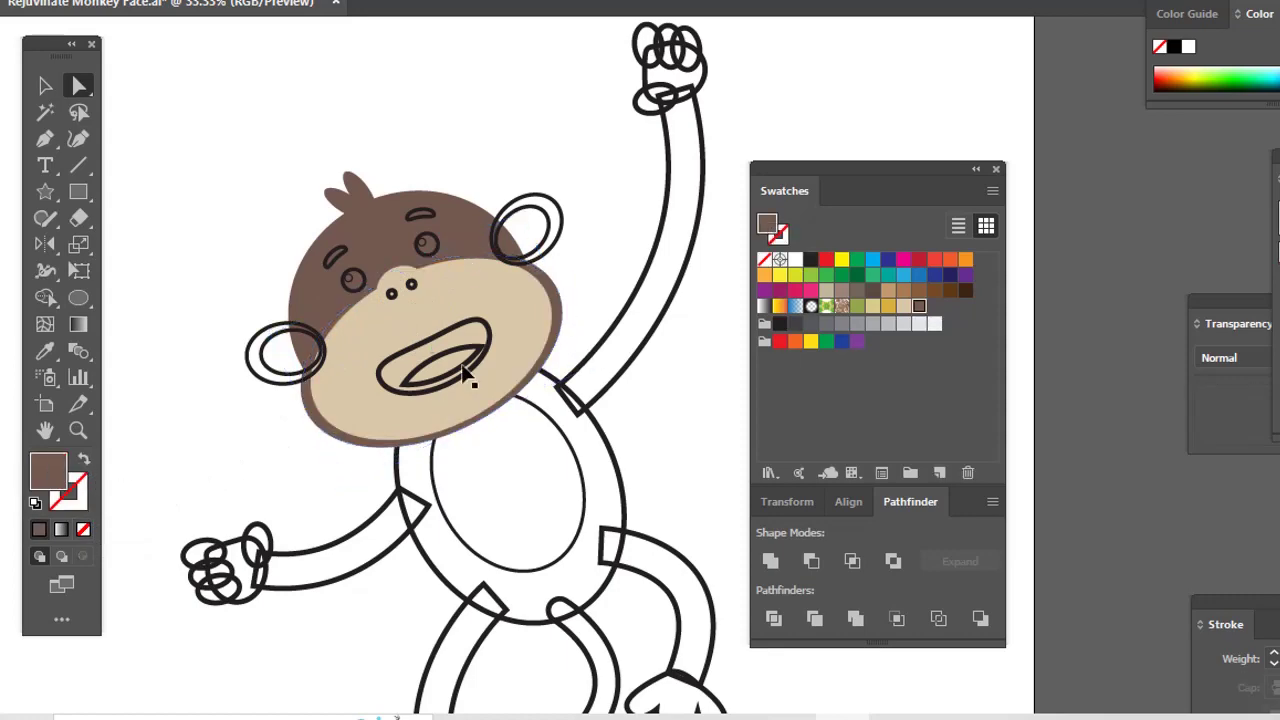
# Sample the head's brown onto the mouth shape, then darken its fill to 42342f.
pyautogui.click(487, 331)
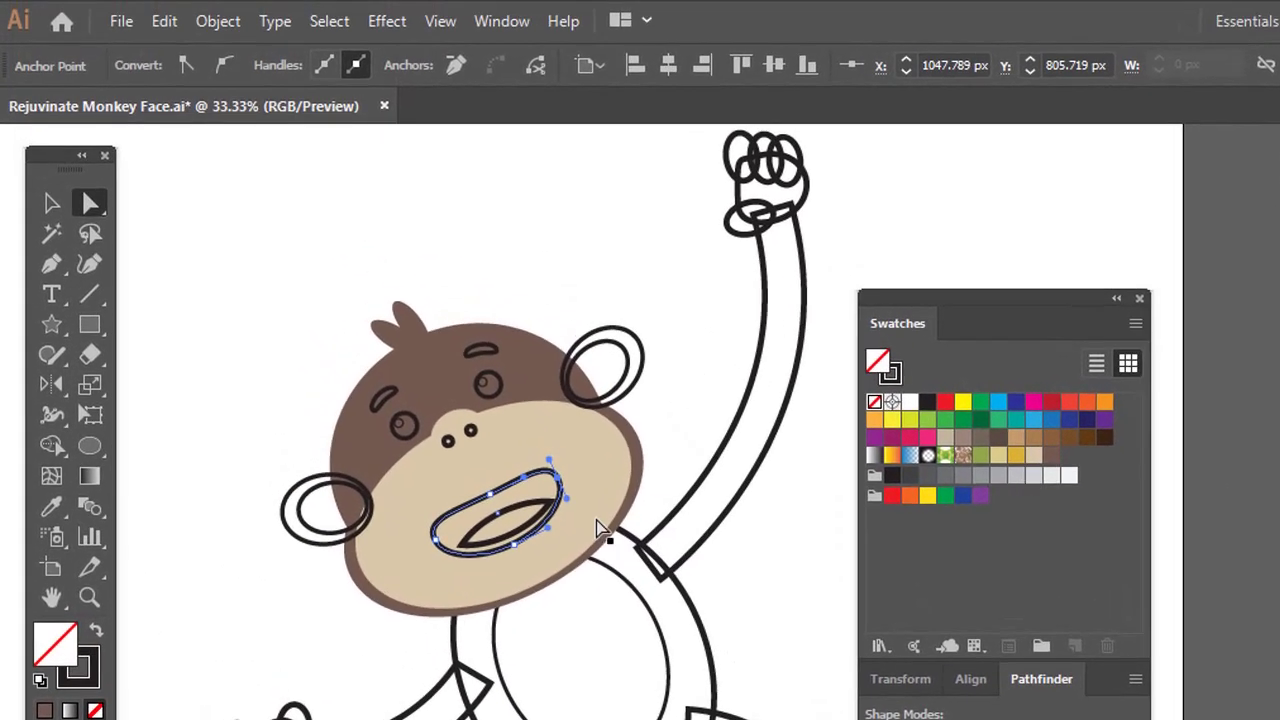
pyautogui.click(549, 404)
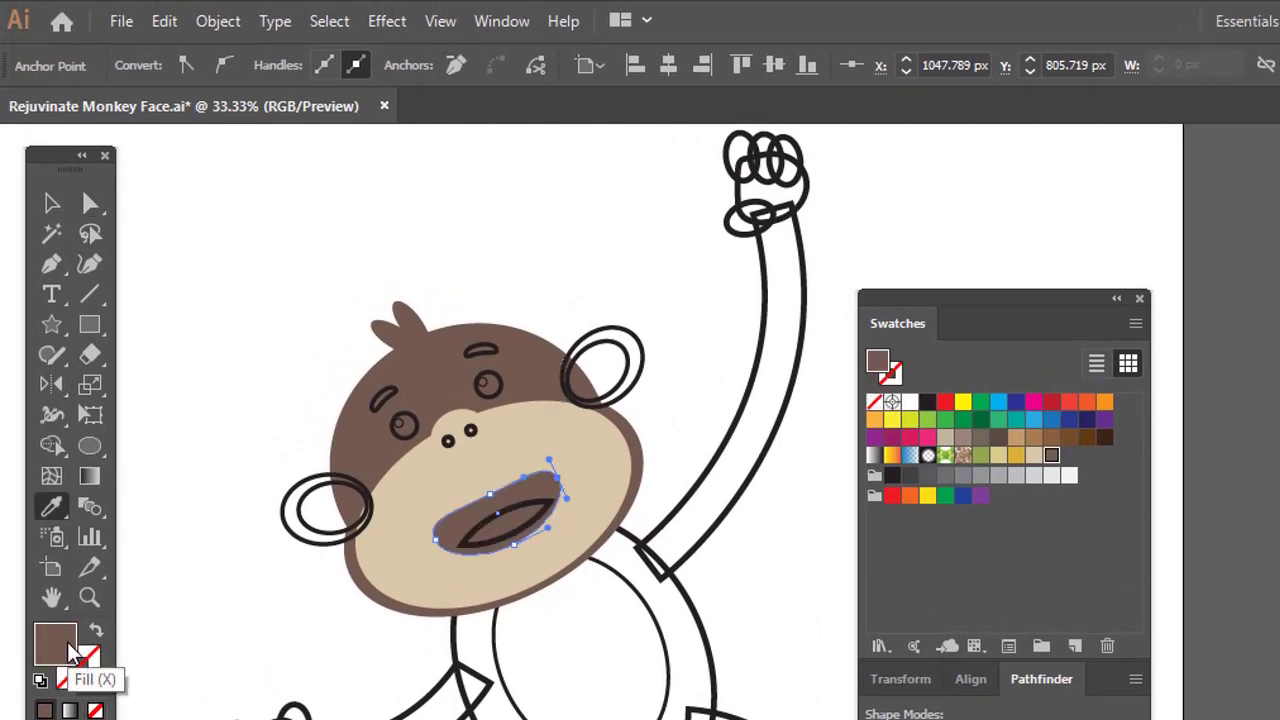
pyautogui.doubleClick(55, 645)
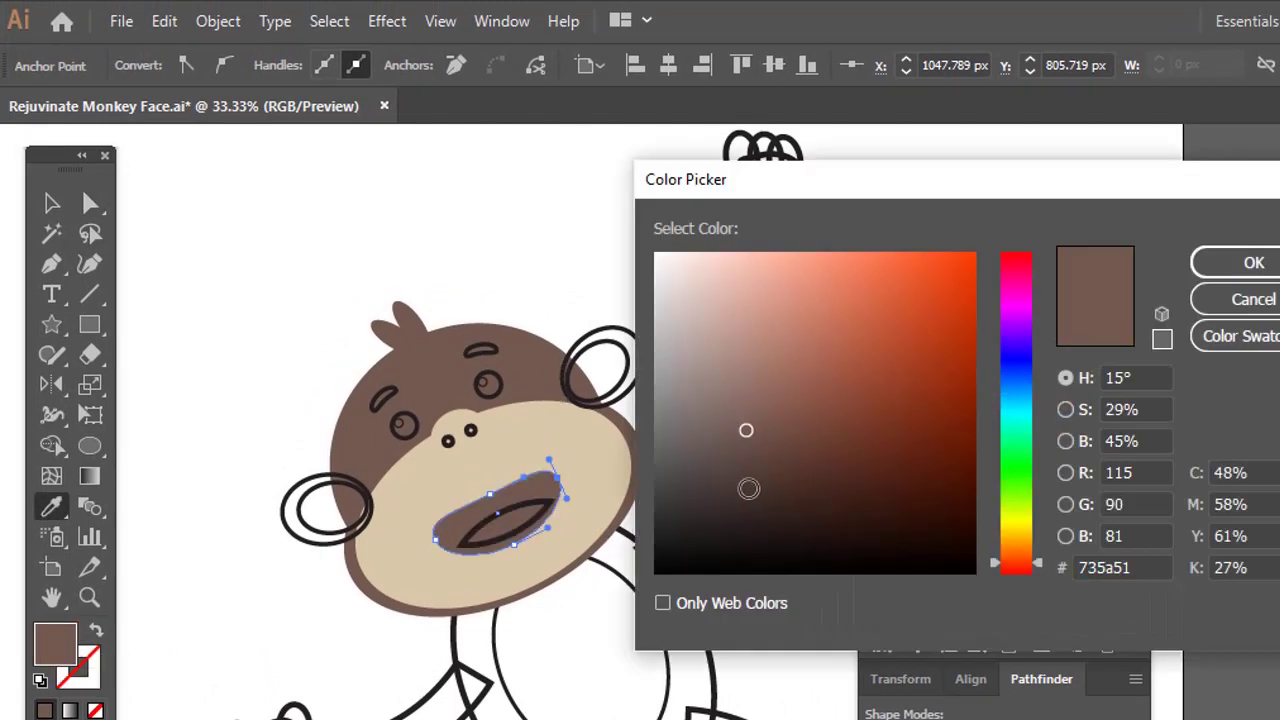
pyautogui.click(748, 489)
pyautogui.click(1254, 262)
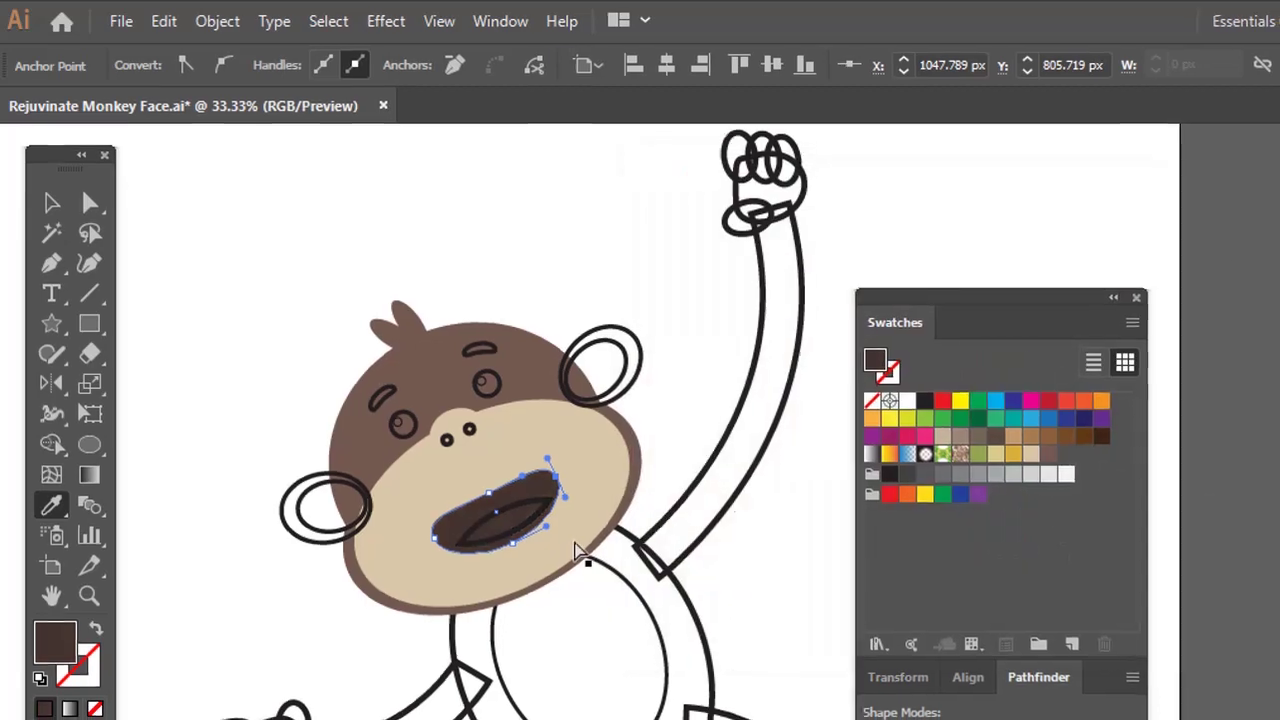
# Fill the tongue shape inside the mouth with orange f79661 and no stroke.
pyautogui.press('a')
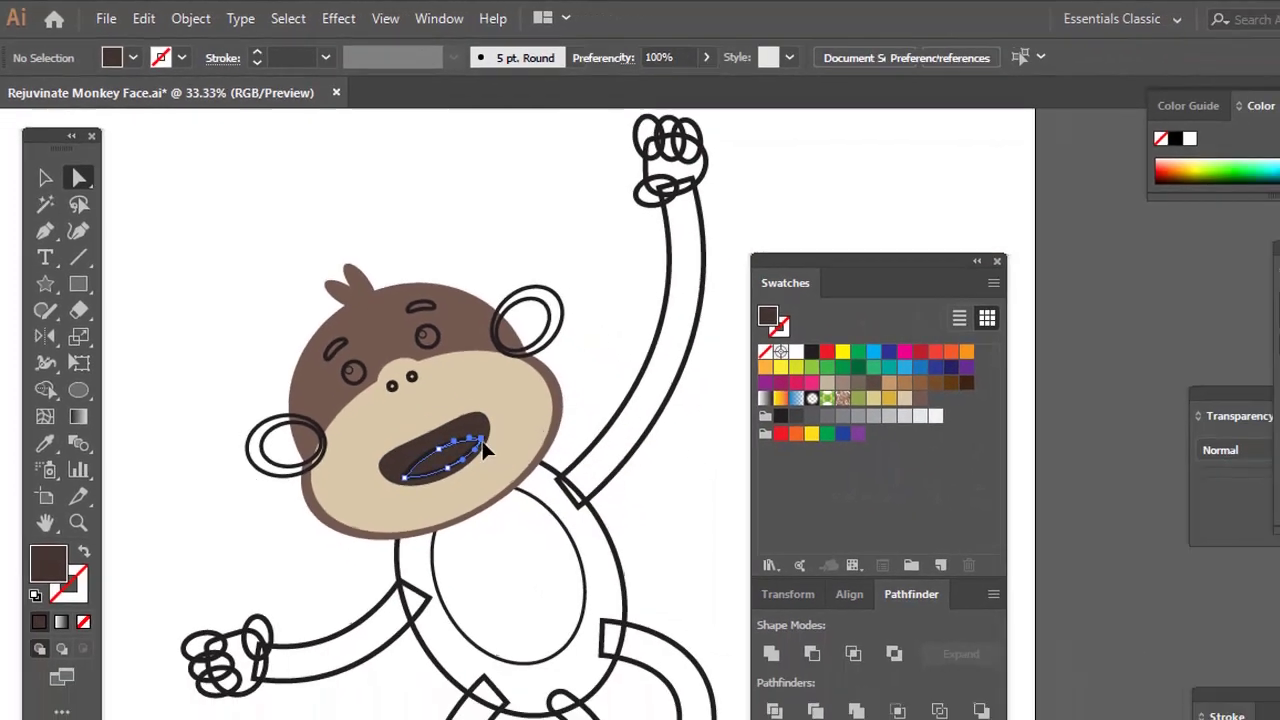
pyautogui.click(482, 443)
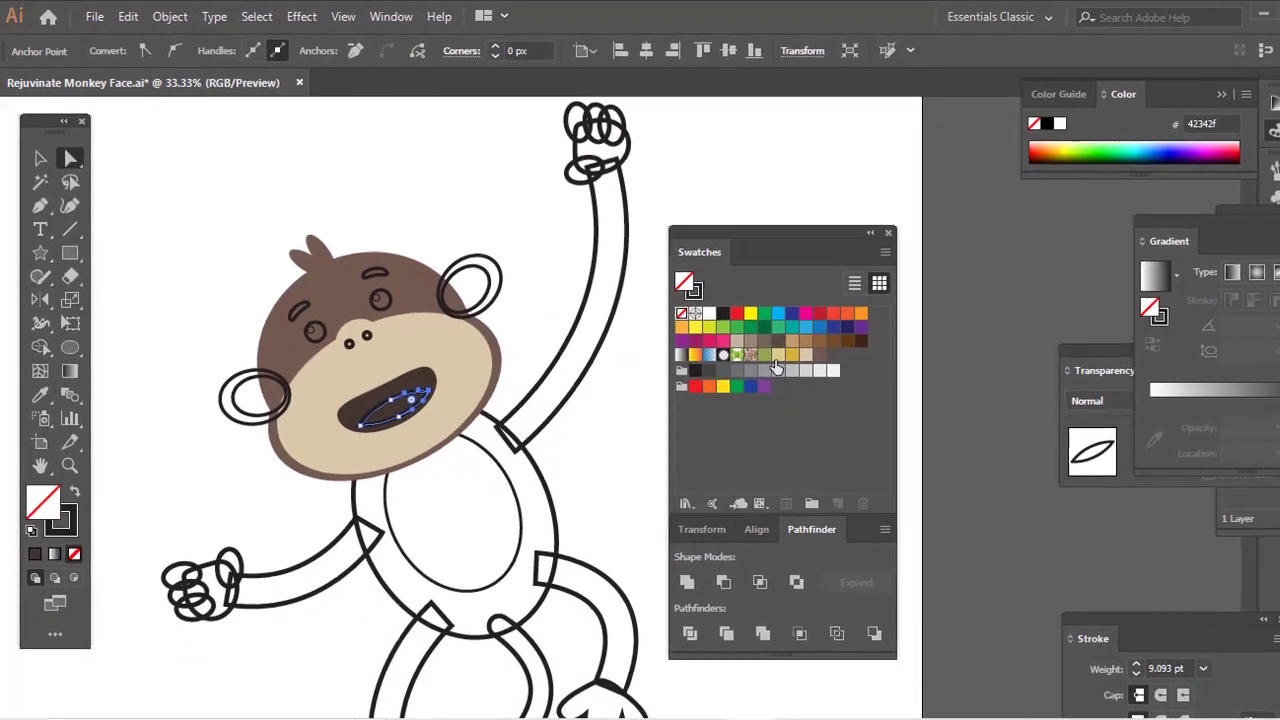
pyautogui.press('i')
pyautogui.click(505, 349)
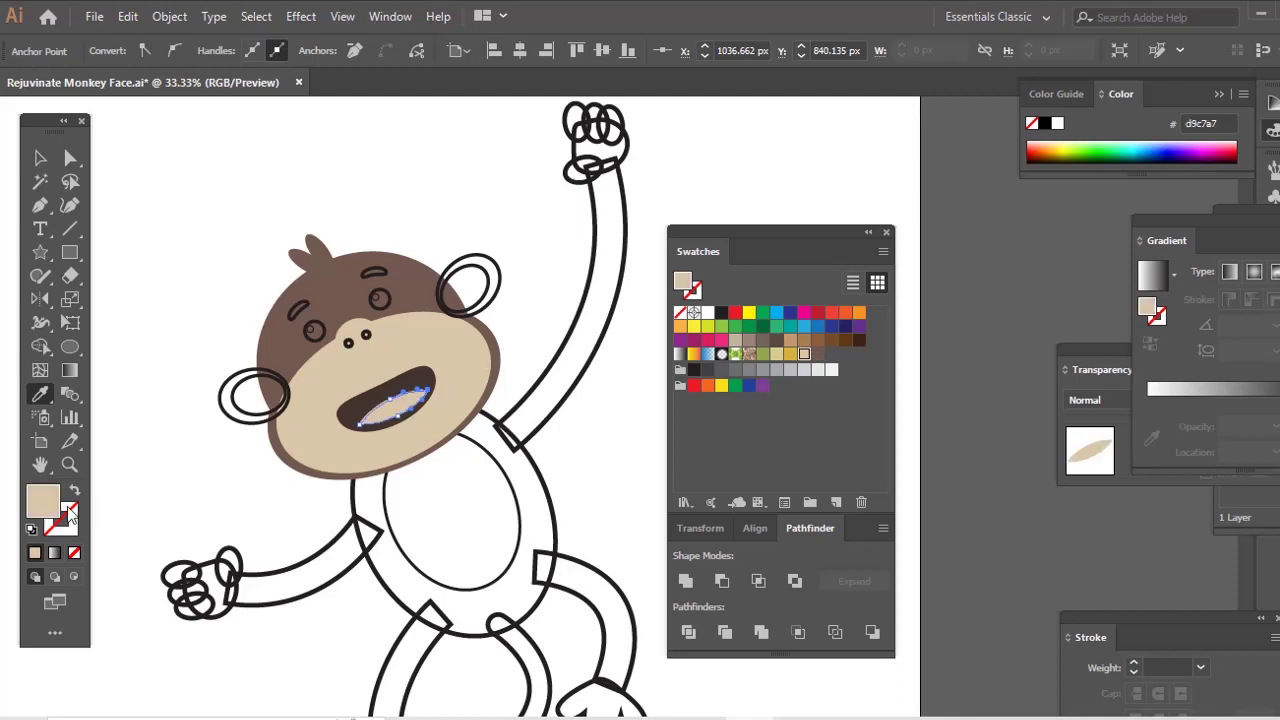
pyautogui.doubleClick(40, 508)
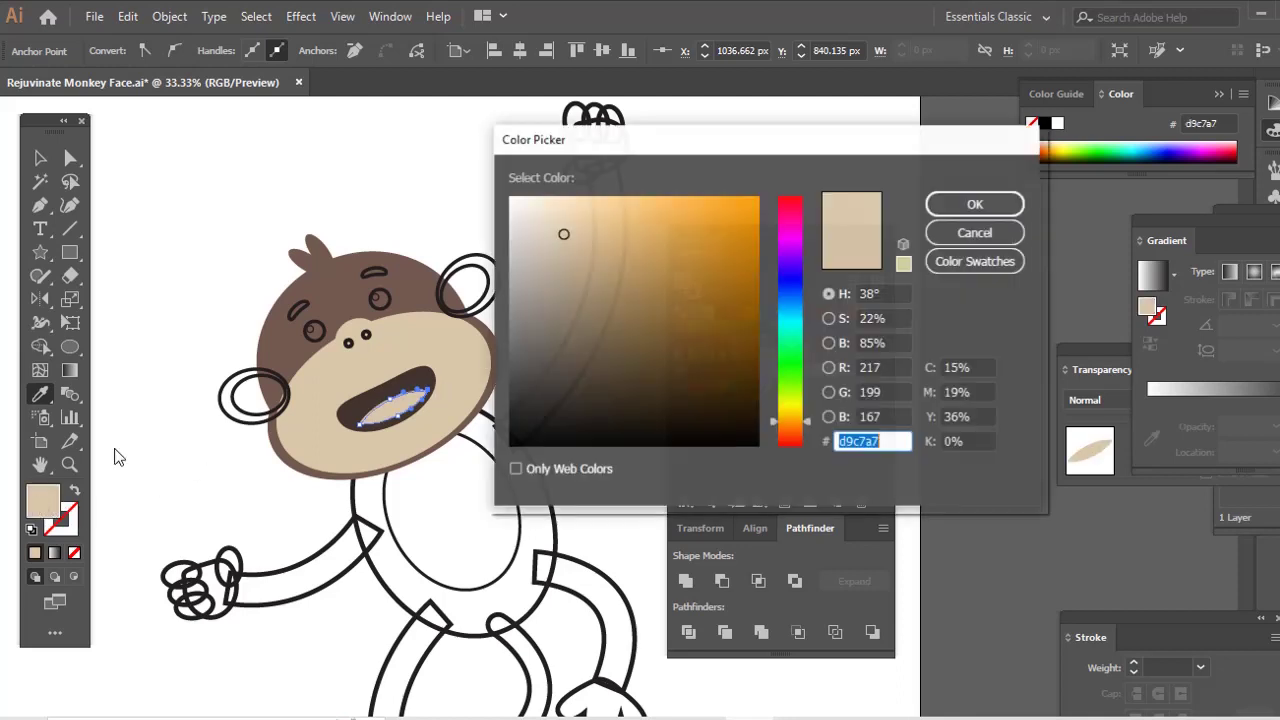
pyautogui.click(787, 440)
pyautogui.click(691, 196)
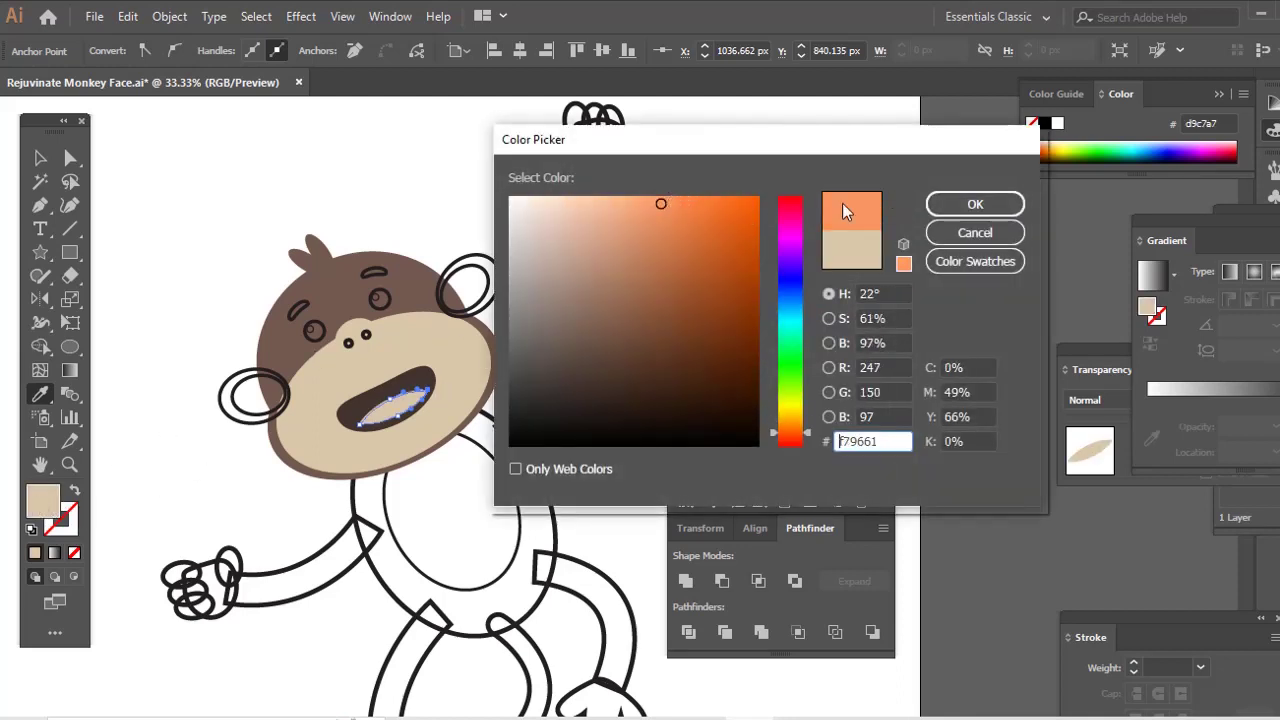
pyautogui.click(975, 204)
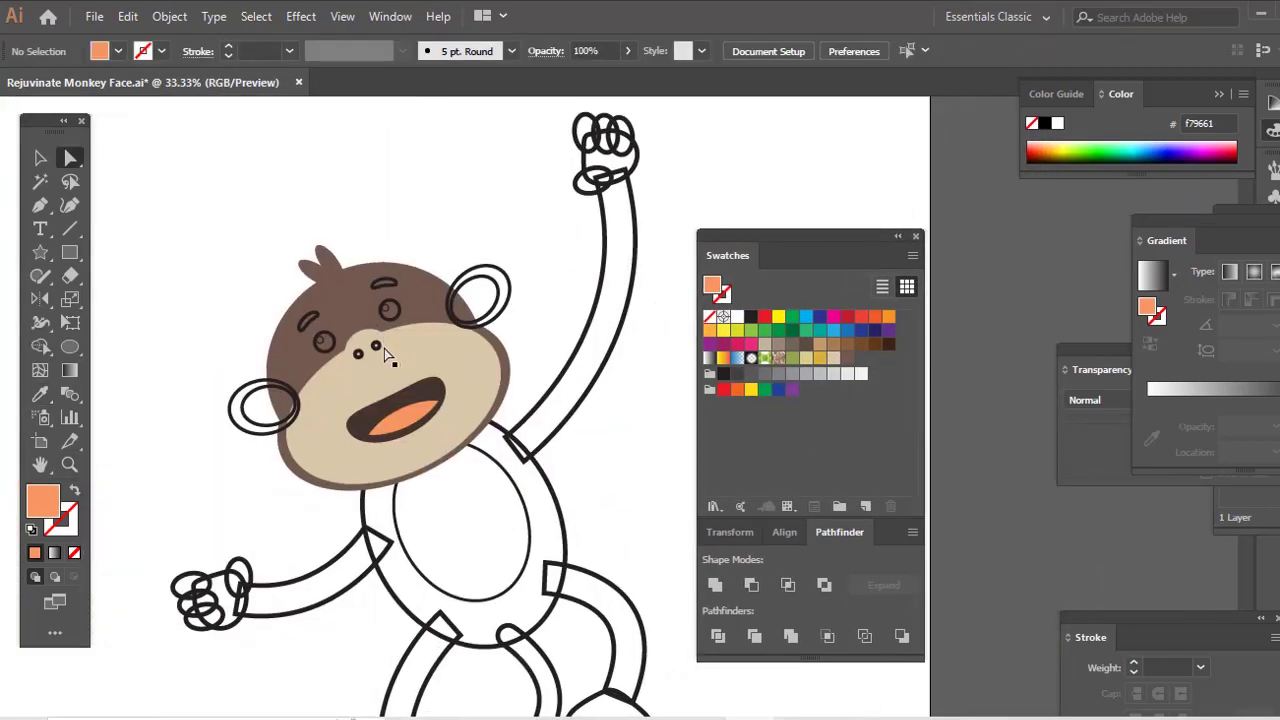
# Fill both nostrils with the mouth's dark brown and no stroke.
pyautogui.click(361, 355)
pyautogui.click(426, 391)
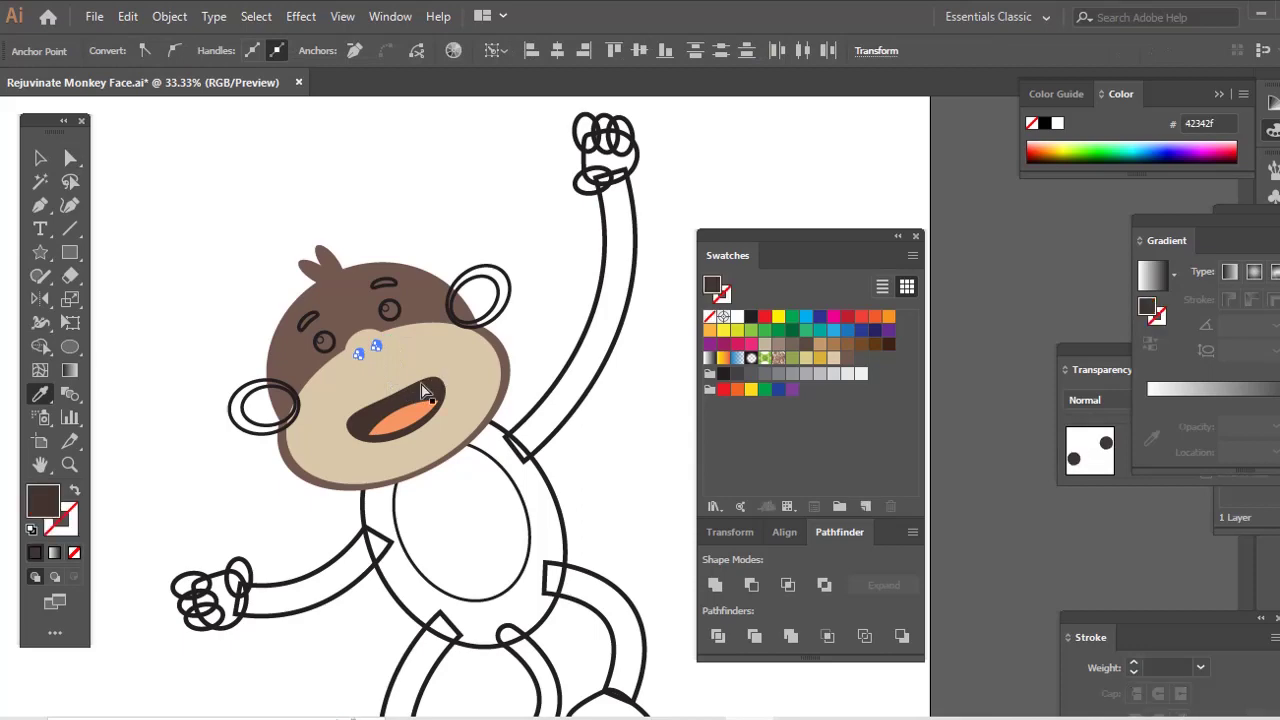
pyautogui.hotkey('ctrl', 'shift', 'a')
# Fill both eye circles and both eyebrows with the mouth's dark brown and no stroke.
pyautogui.press('a')
pyautogui.click(331, 349)
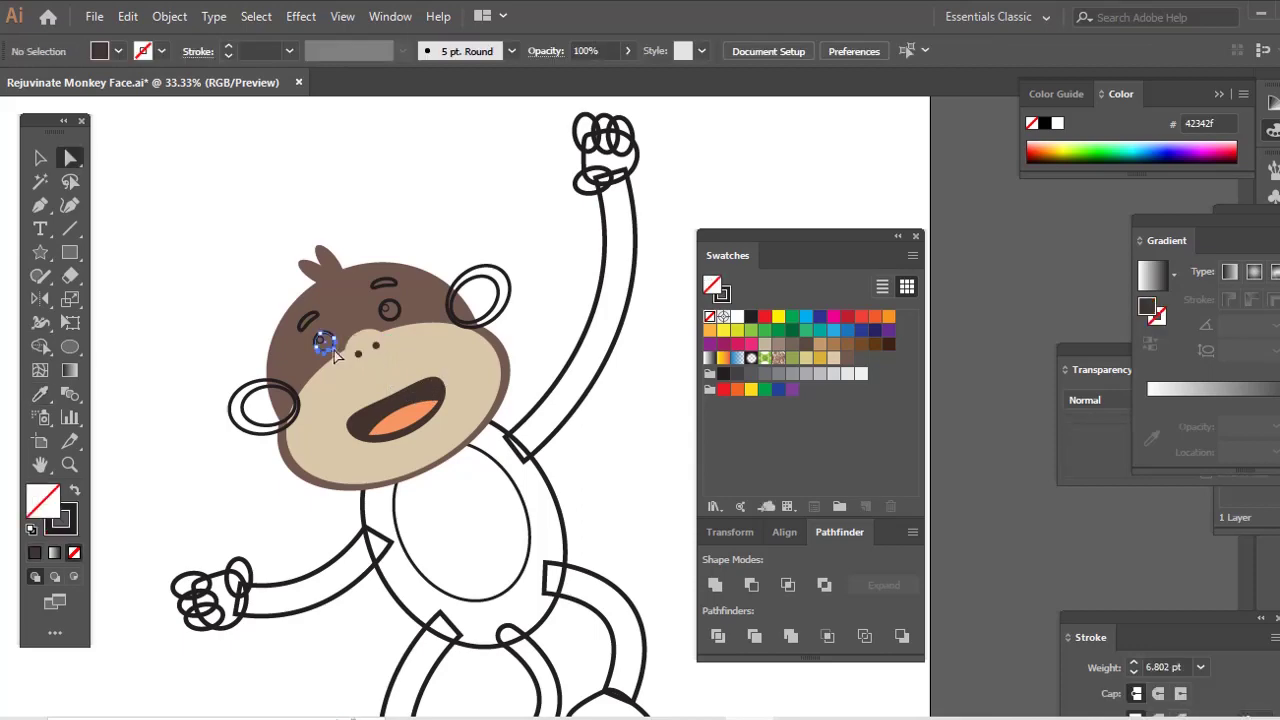
pyautogui.keyDown('shift'); pyautogui.click(397, 288); pyautogui.keyUp('shift')
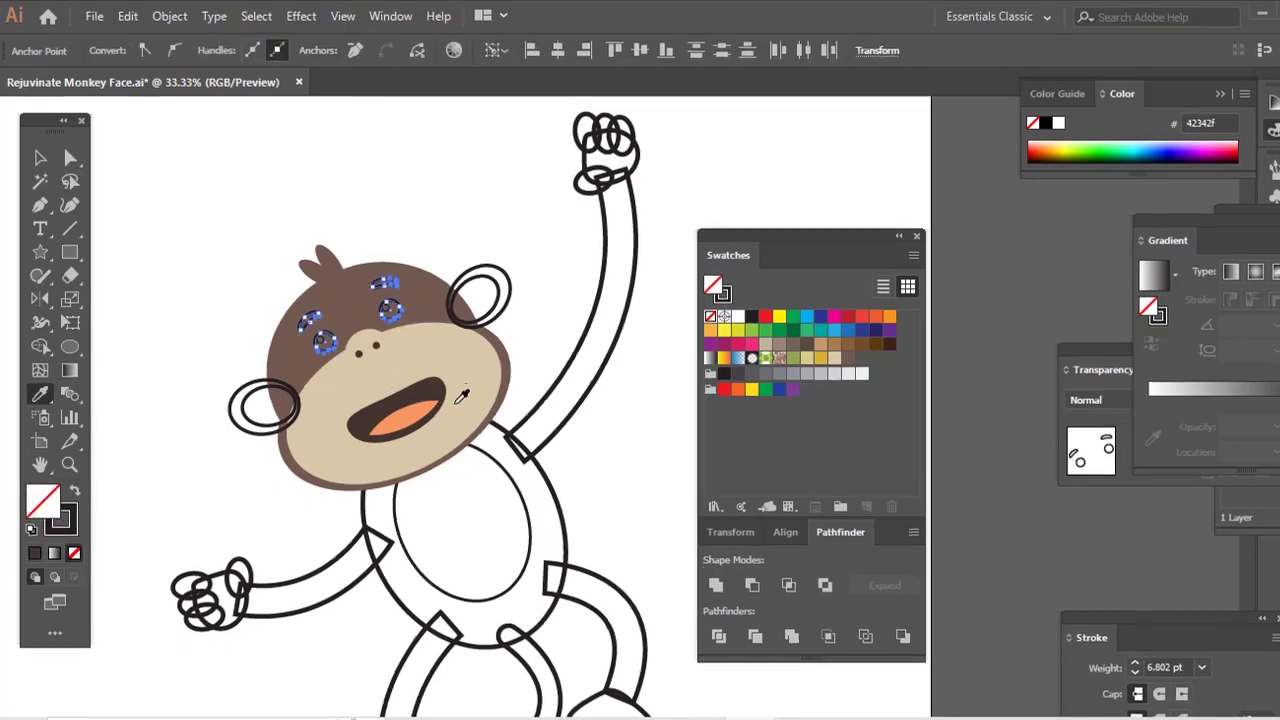
pyautogui.hotkey('shift', 'x')
pyautogui.hotkey('ctrl', 'shift', 'a')
# Fill the small highlight circles inside both eyes with the muzzle's beige and no stroke.
pyautogui.click(433, 328)
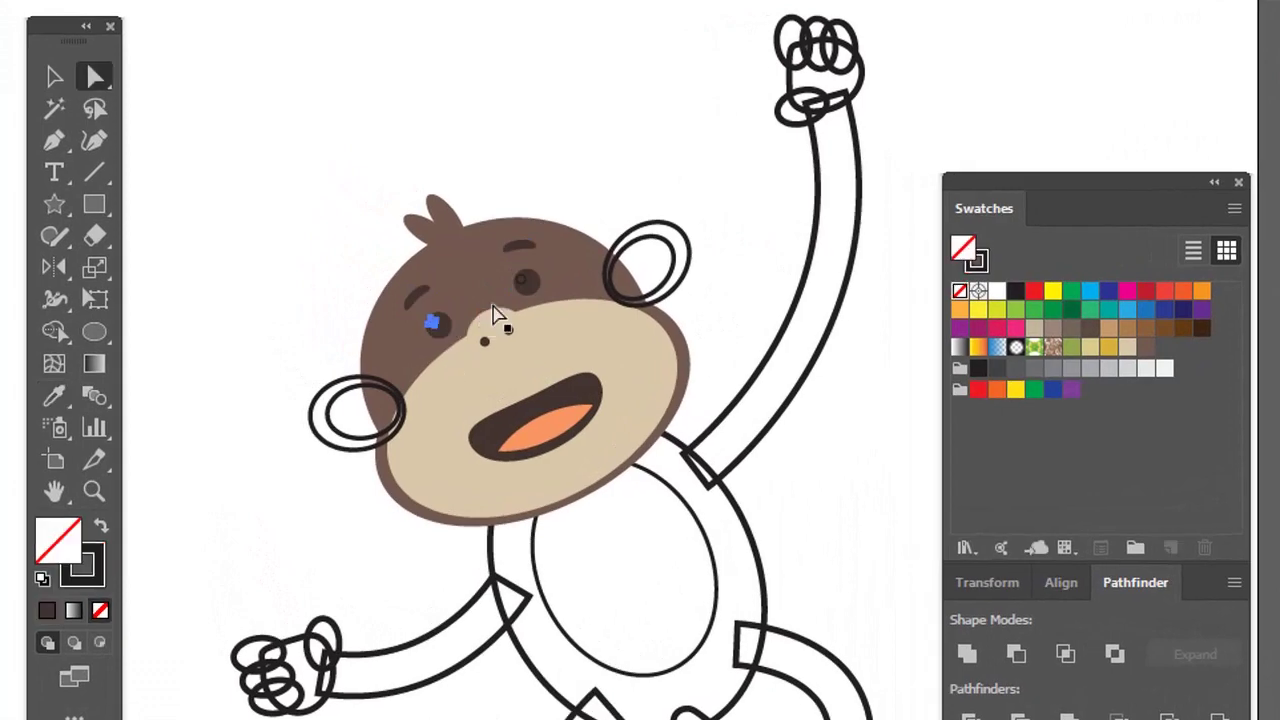
pyautogui.press('i')
pyautogui.click(598, 330)
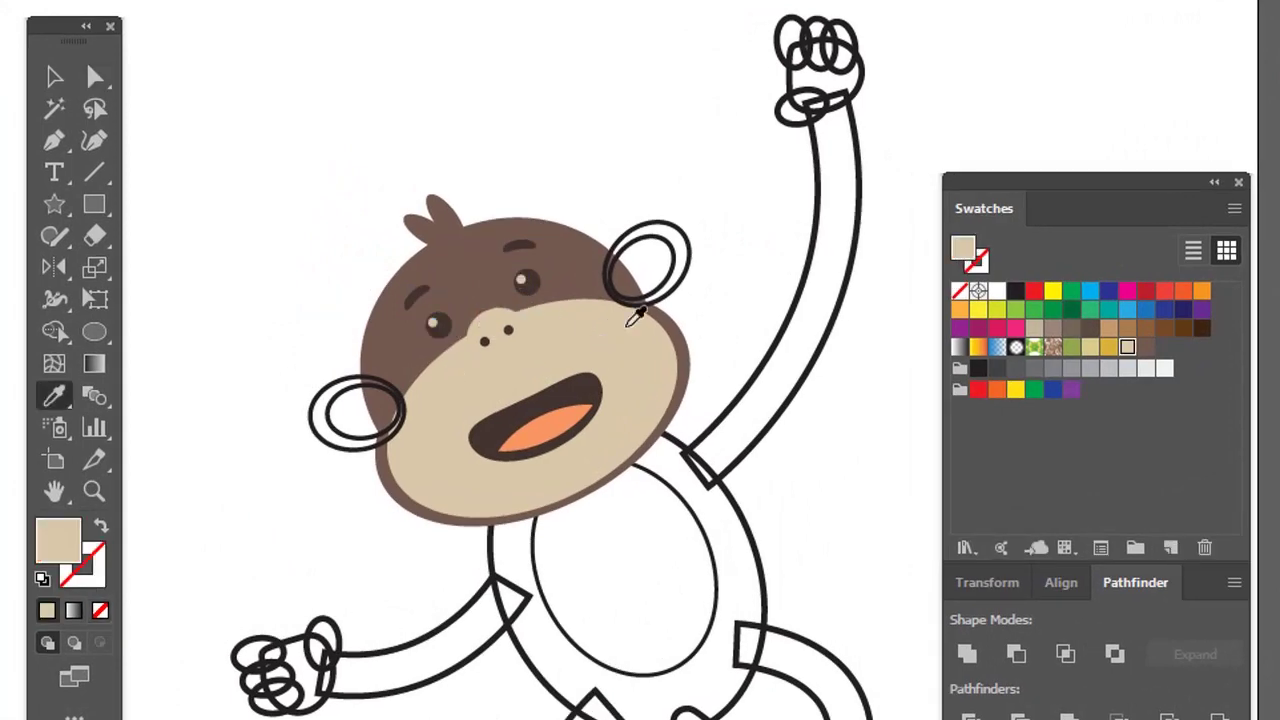
# Fill the outer ellipses of both ears with the head's greyish brown and no stroke.
pyautogui.click(681, 259)
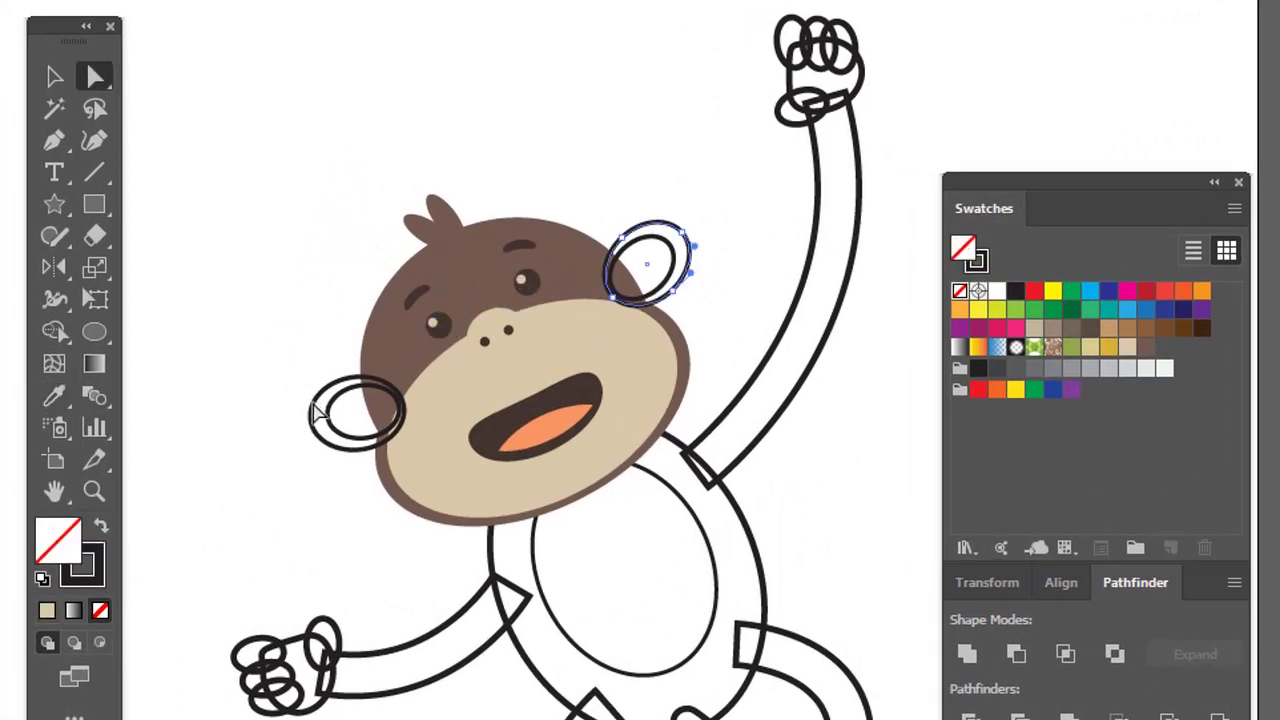
pyautogui.click(418, 362)
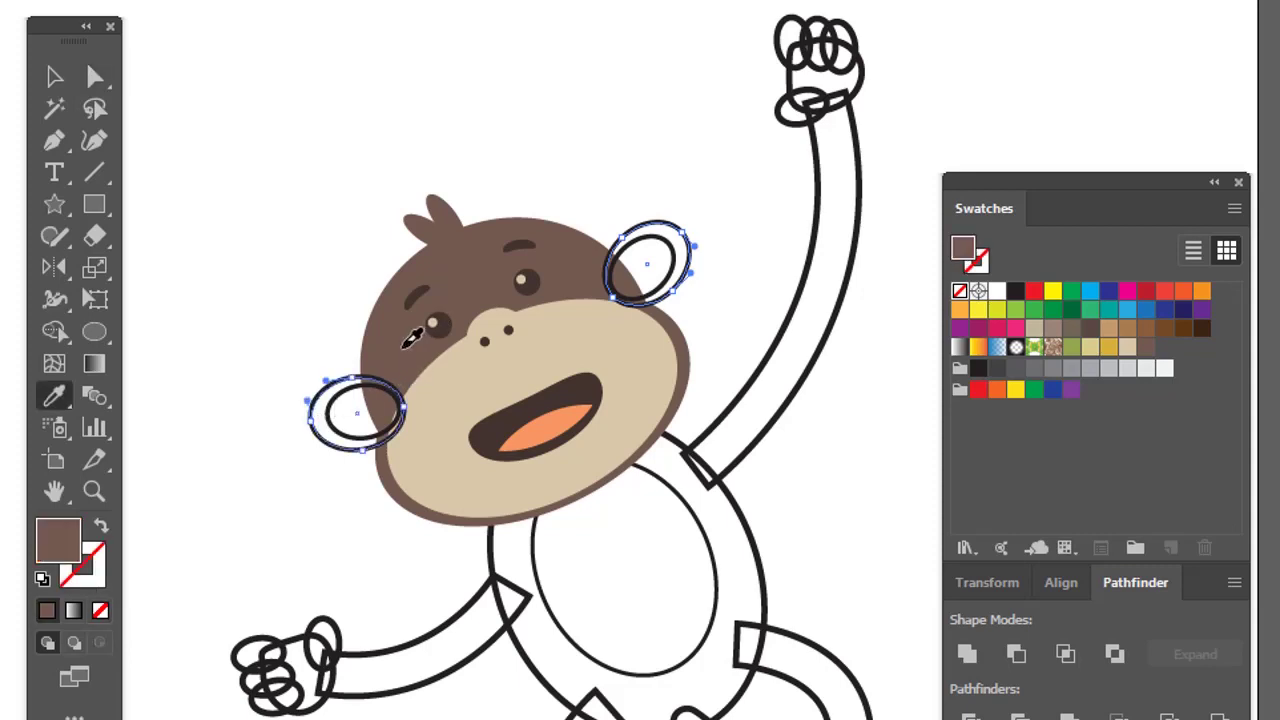
# Fill the inner ellipses of both ears with the mouth's dark brown and no stroke.
pyautogui.press('a')
pyautogui.click(370, 398)
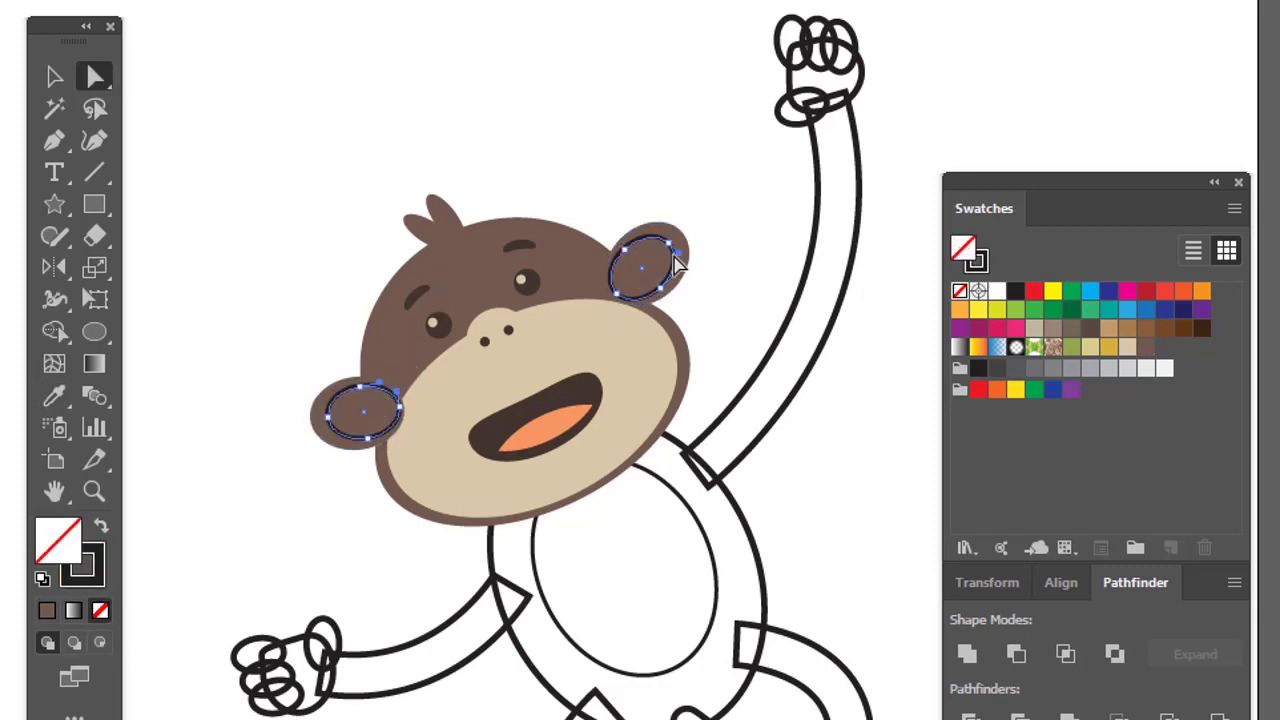
pyautogui.press('i')
pyautogui.click(589, 386)
pyautogui.press('a')
pyautogui.click(632, 174)
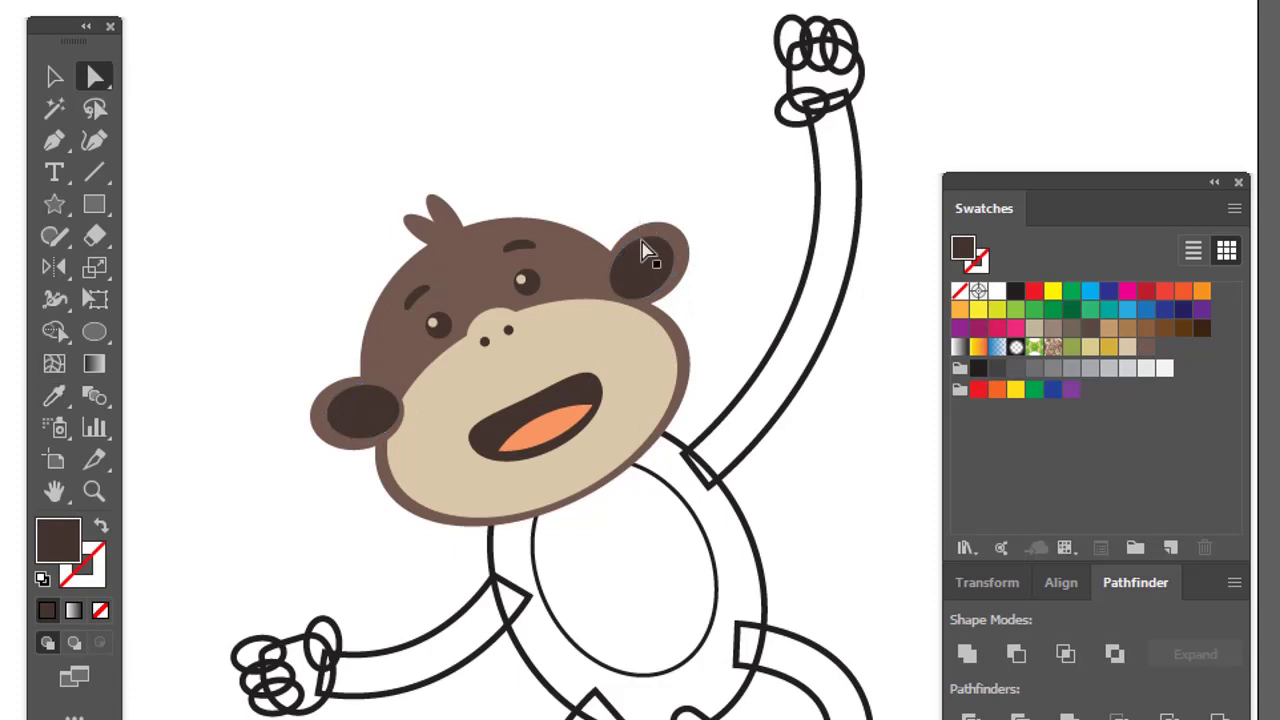
pyautogui.hotkey('ctrl', 'shift', 'a')
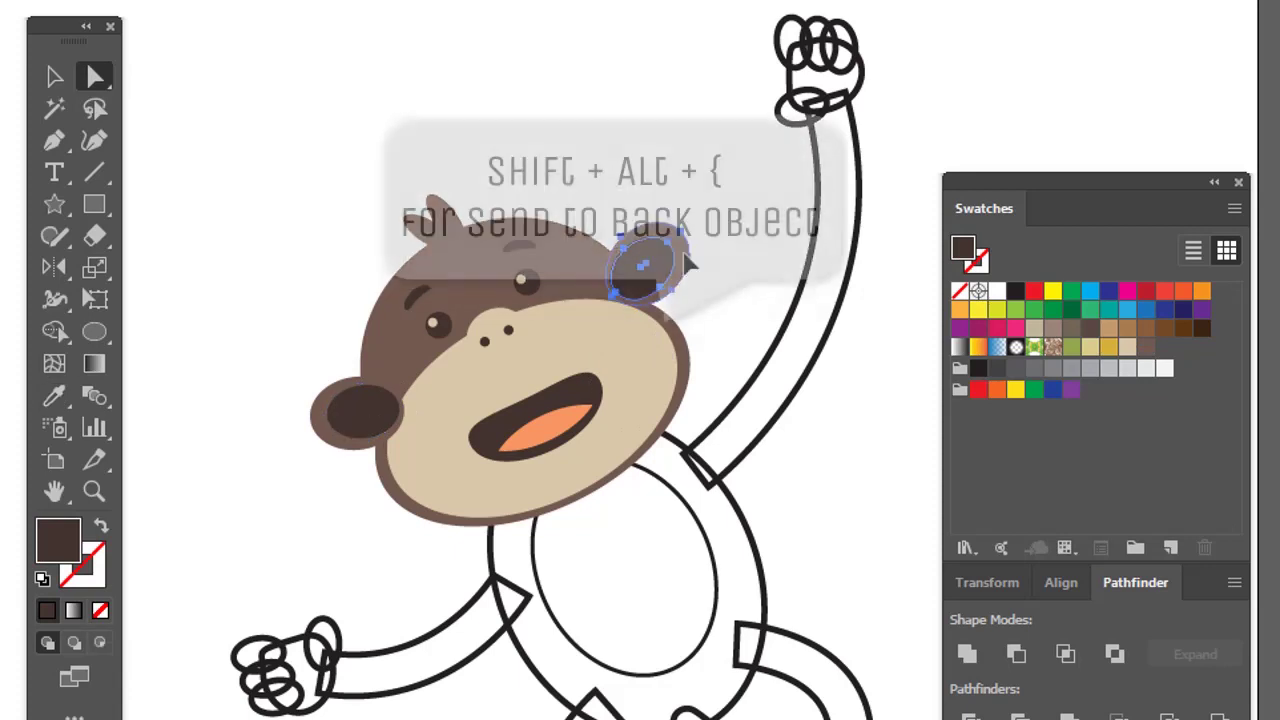
# Send both ellipses of the ear on the raised-arm side behind the head and nudge them closer to it.
pyautogui.click(680, 266)
pyautogui.hotkey('ctrl', 'shift', '[')
pyautogui.click(632, 284)
pyautogui.hotkey('ctrl', 'shift', '[')
pyautogui.click(610, 291)
pyautogui.hotkey('ctrl', 'z')
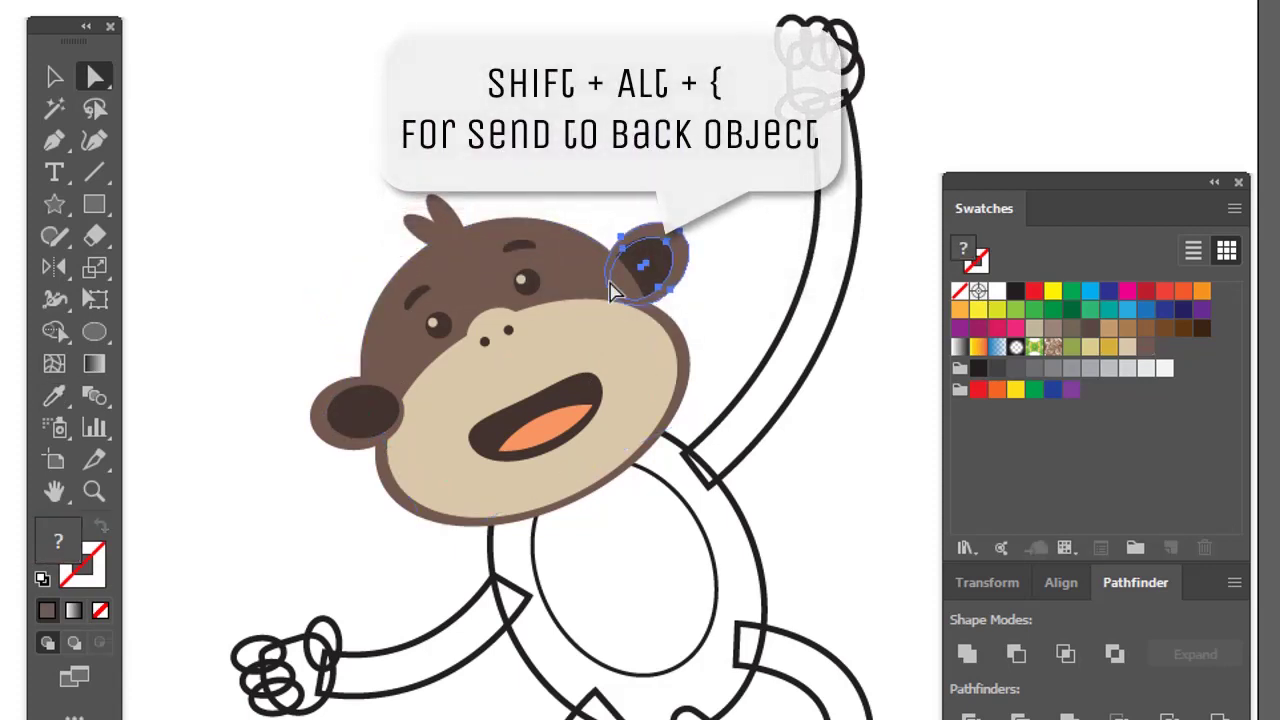
pyautogui.press('Left')
pyautogui.press('Left')
pyautogui.press('Left')
pyautogui.press('Left')
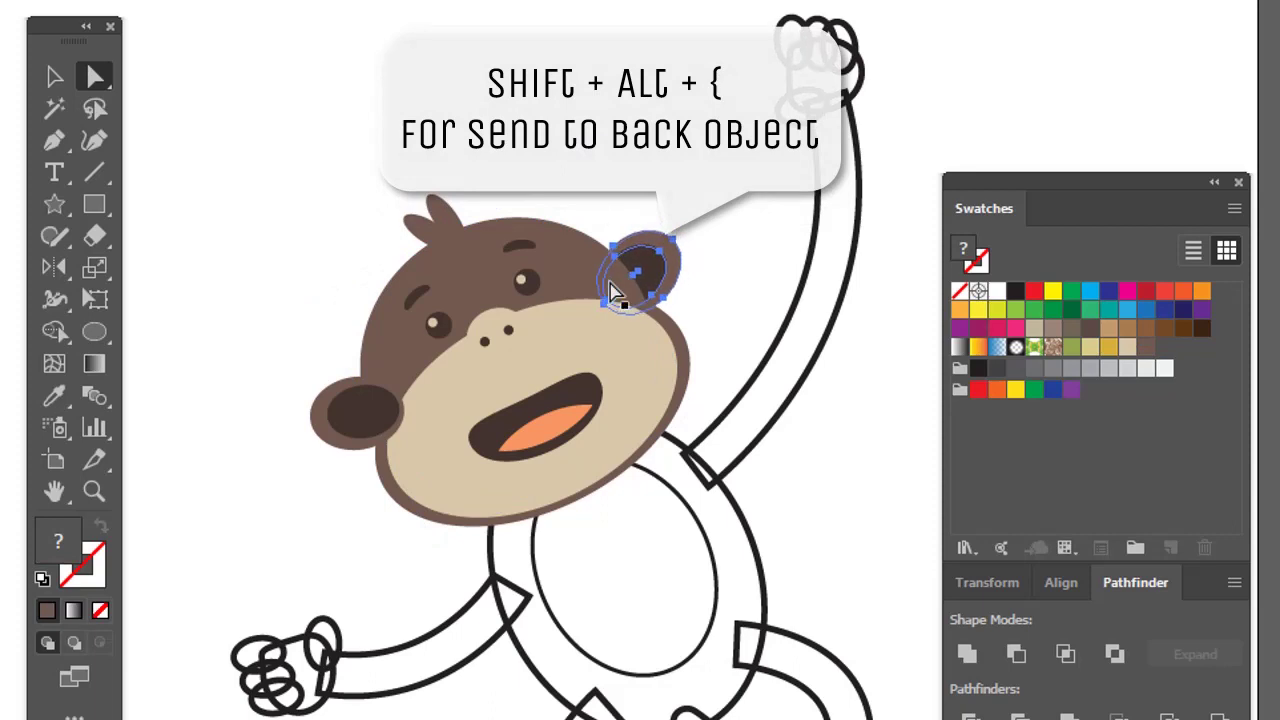
# Place both ellipses of the other ear behind the head and shift them closer to it.
pyautogui.click(375, 427)
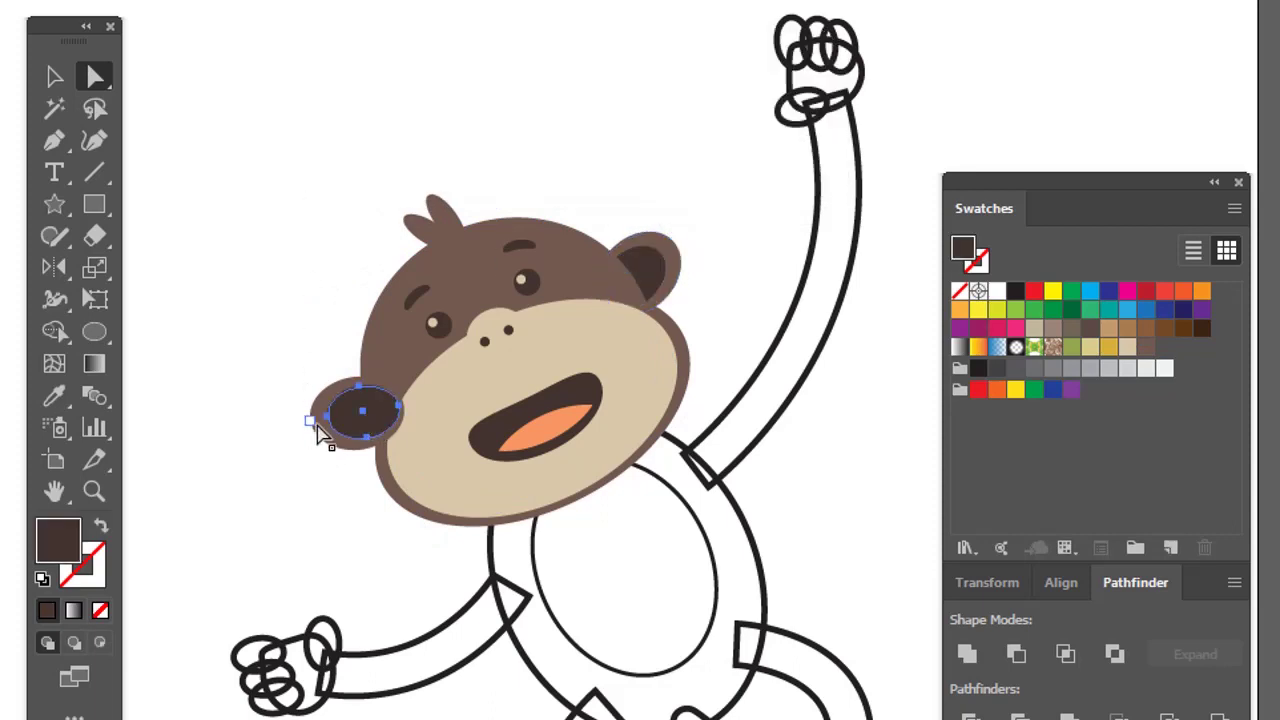
pyautogui.hotkey('ctrl', 'x')
pyautogui.keyDown('ctrl'); pyautogui.click(383, 401); pyautogui.keyUp('ctrl')
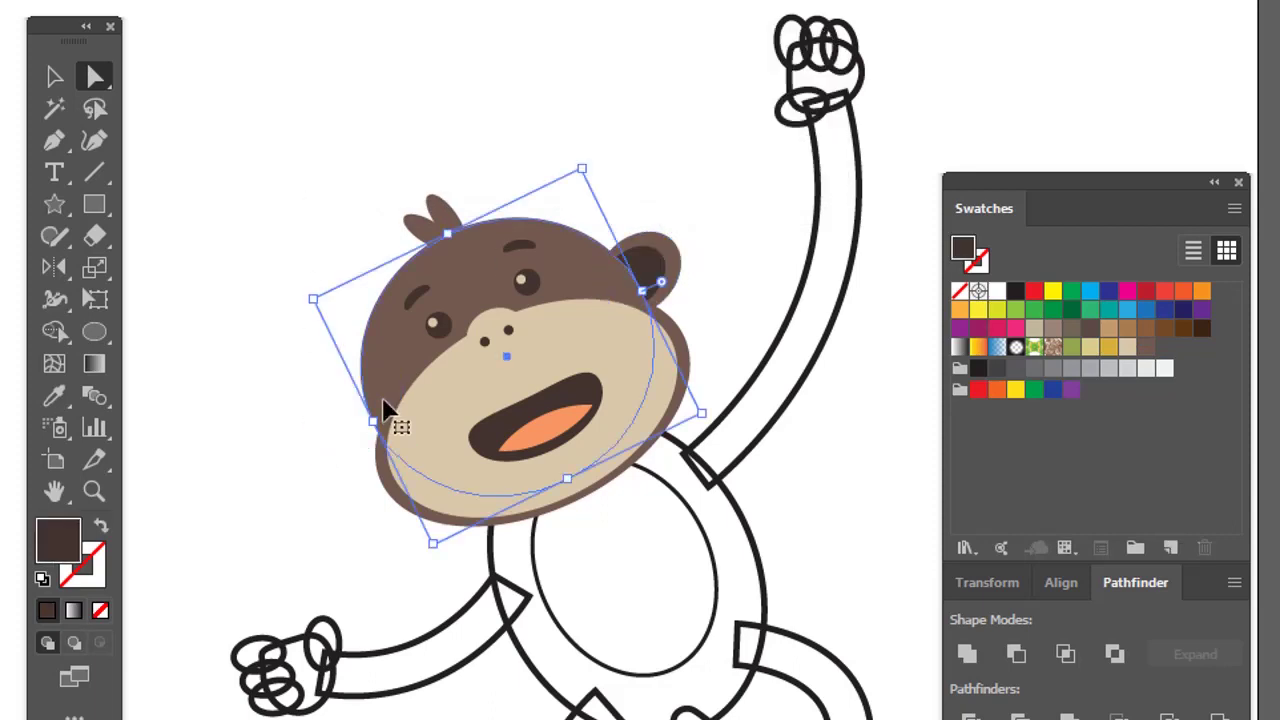
pyautogui.hotkey('ctrl', 'b')
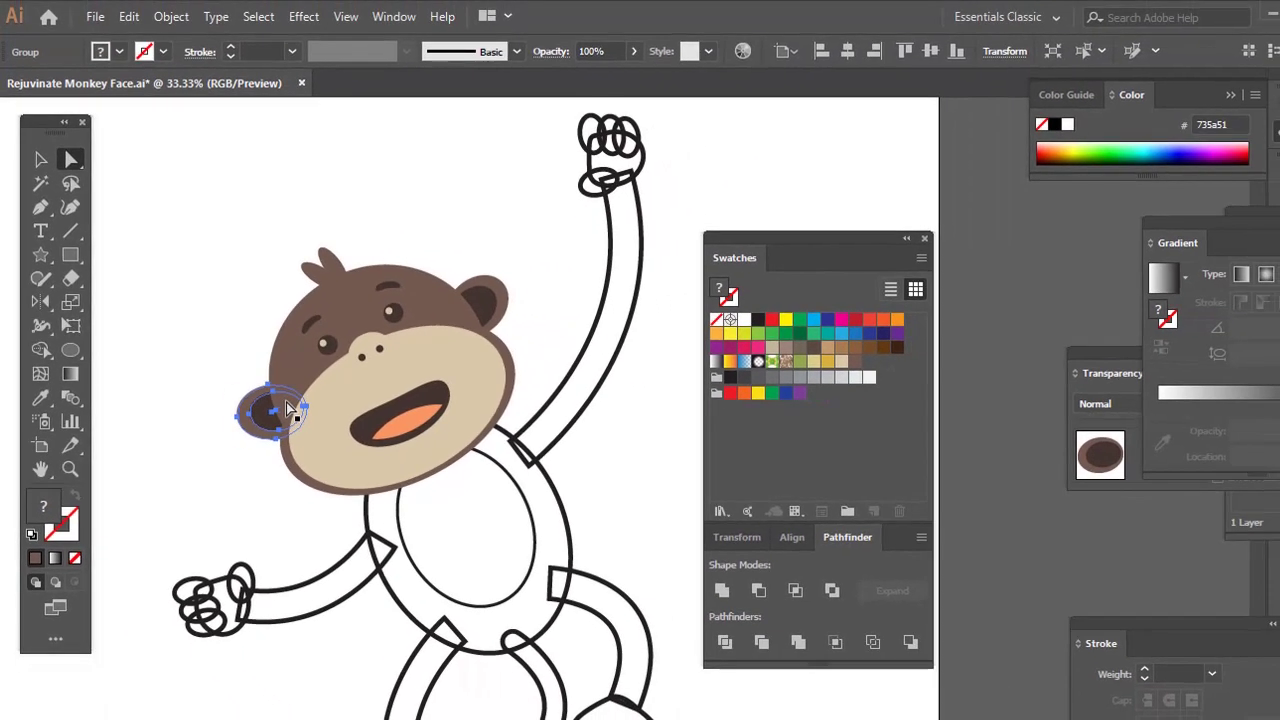
pyautogui.hotkey('ctrl', 'shift', 'a')
# Fill the body, both arms, both legs and the tail with the head's greyish brown and no stroke.
pyautogui.moveTo(440, 472); pyautogui.dragTo(400, 440)
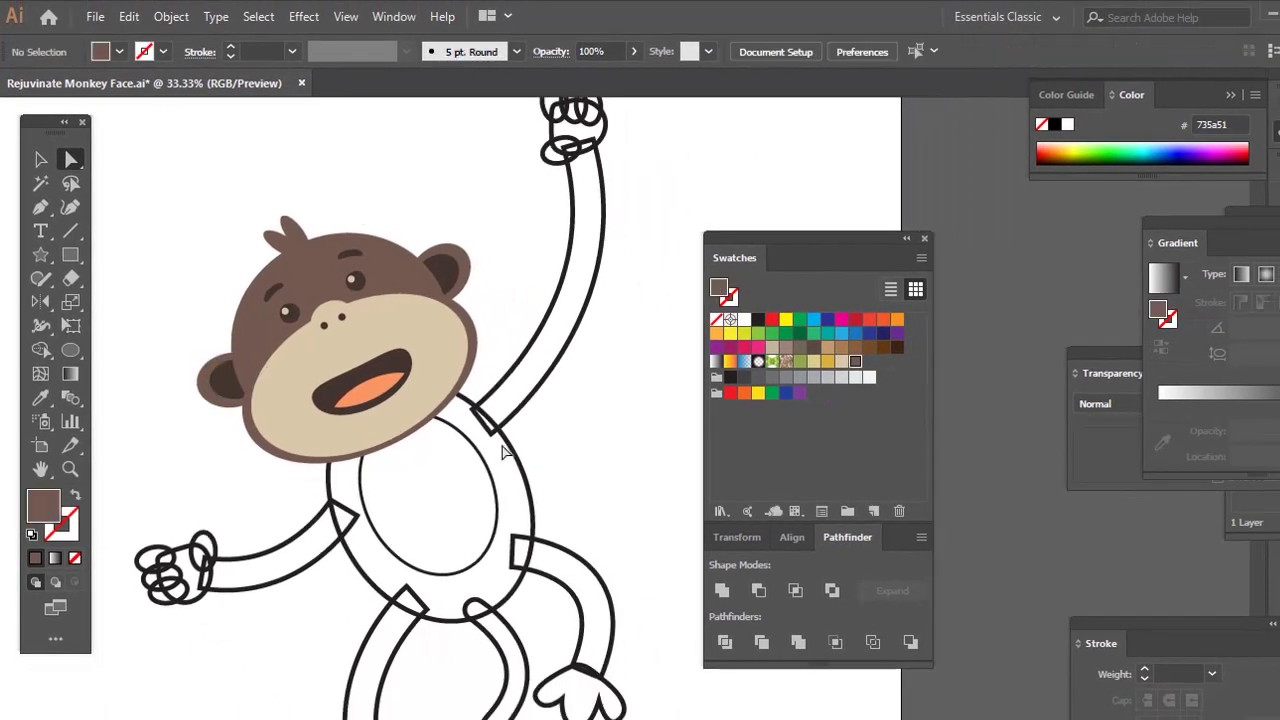
pyautogui.click(322, 542)
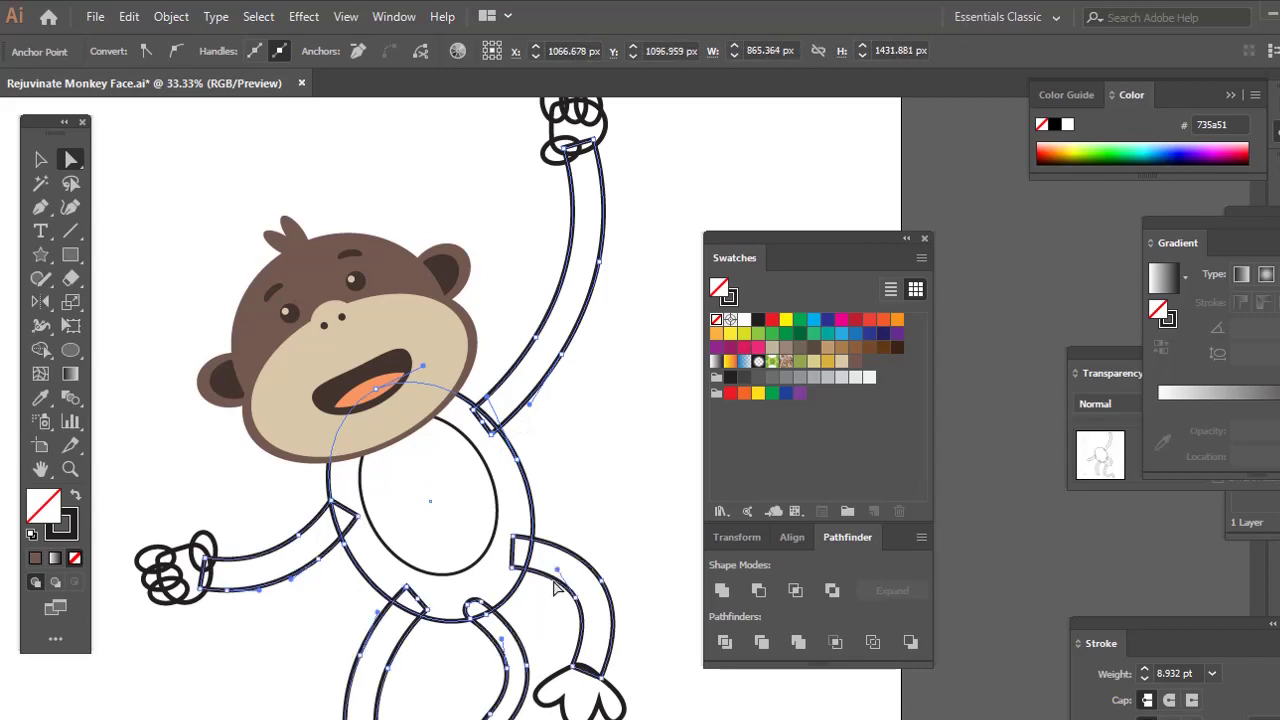
pyautogui.click(475, 344)
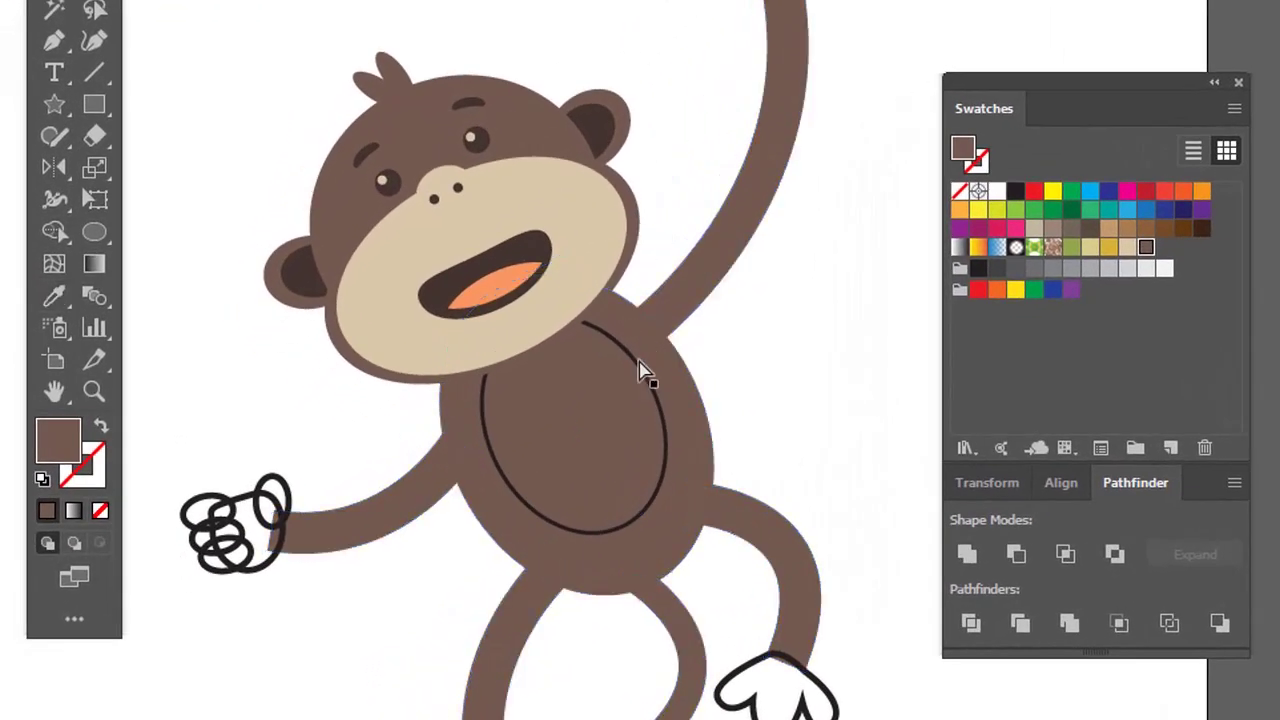
# Fill the belly ellipse with the inner ears' dark brown and no stroke.
pyautogui.click(640, 364)
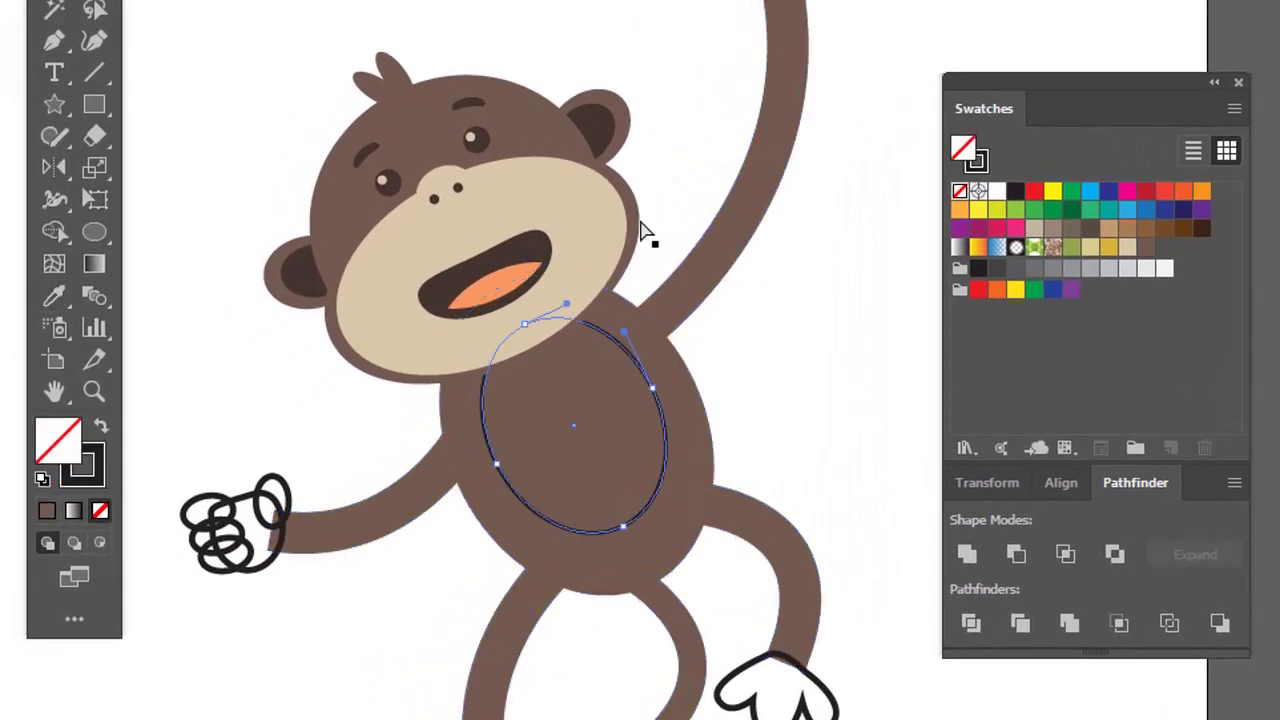
pyautogui.click(609, 132)
pyautogui.keyDown('ctrl'); pyautogui.click(748, 311); pyautogui.keyUp('ctrl')
# Fill both feet with the muzzle's beige and no stroke.
pyautogui.press('z')
pyautogui.keyDown('alt'); pyautogui.click(748, 311); pyautogui.keyUp('alt')
pyautogui.moveTo(748, 311); pyautogui.dragTo(602, 146)
pyautogui.press('a')
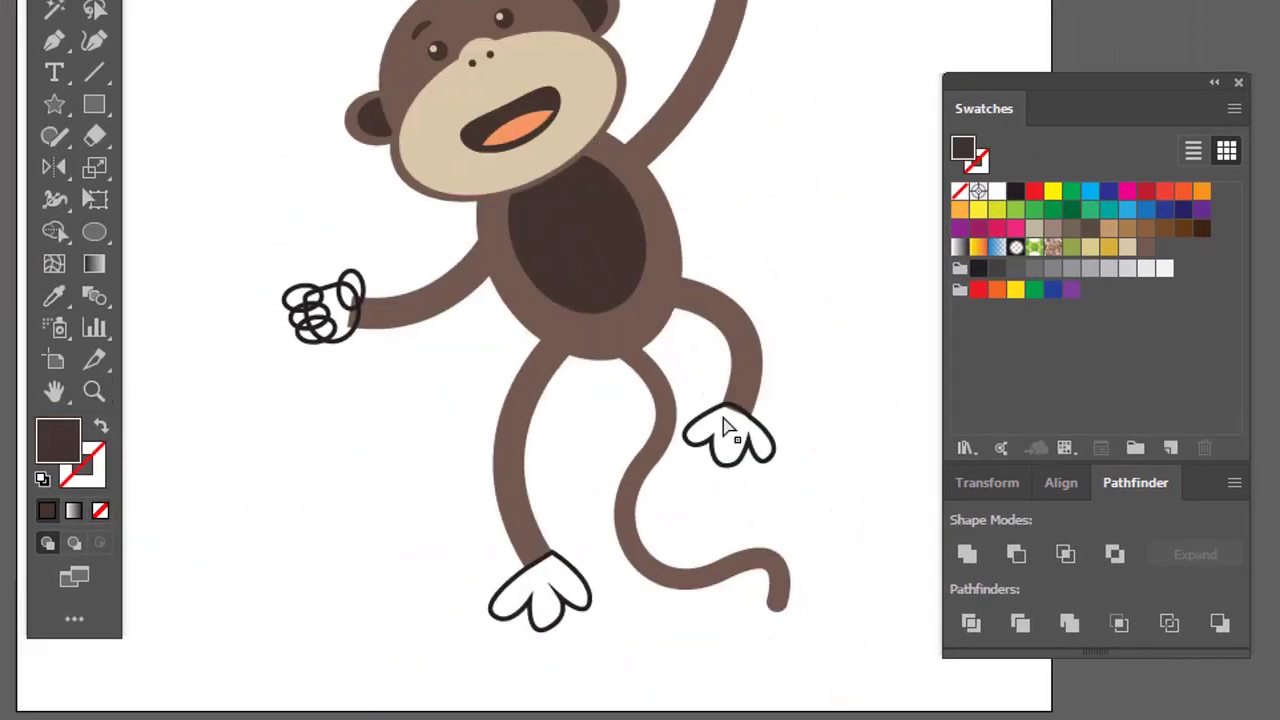
pyautogui.click(768, 447)
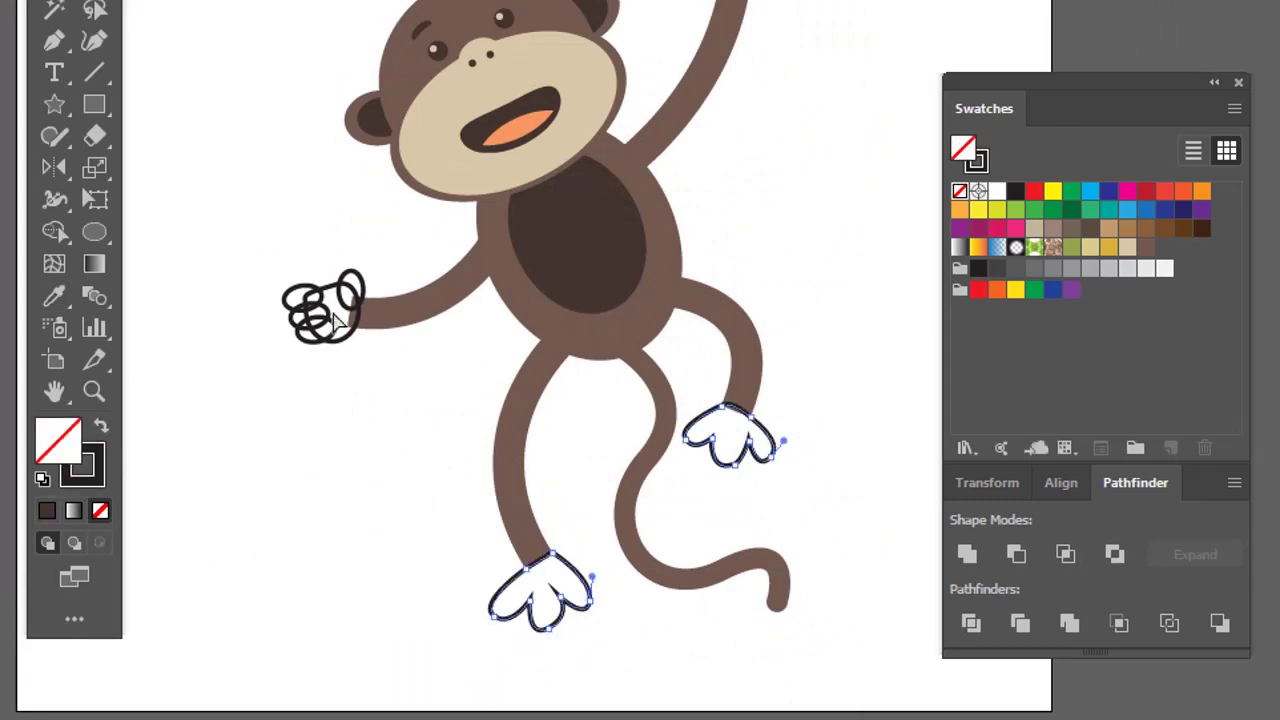
pyautogui.moveTo(488, 256)
pyautogui.mouseDown()
pyautogui.moveTo(426, 363)
pyautogui.moveTo(402, 445)
pyautogui.mouseUp()
pyautogui.press('i')
pyautogui.click(508, 297)
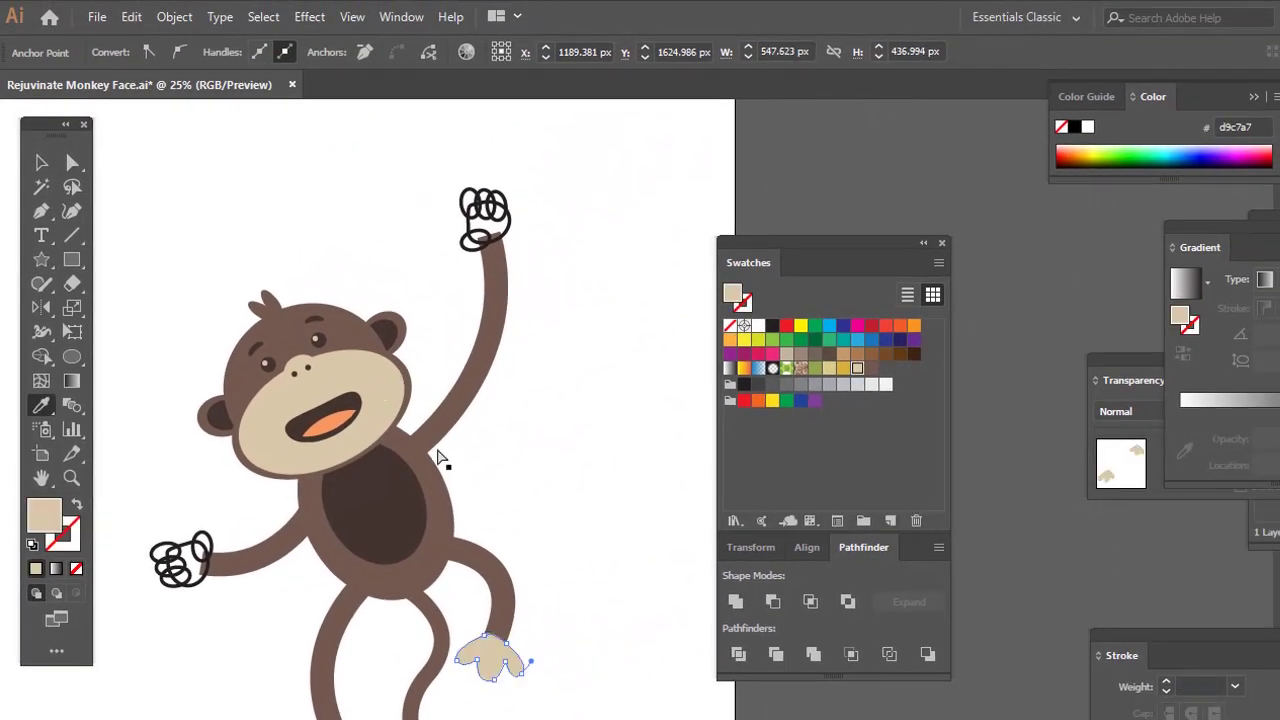
pyautogui.keyDown('ctrl'); pyautogui.click(484, 478); pyautogui.keyUp('ctrl')
# Fill the palm, fingers and thumb of the raised hand with the muzzle's beige and no stroke.
pyautogui.moveTo(486, 478)
pyautogui.mouseDown()
pyautogui.moveTo(517, 383)
pyautogui.moveTo(496, 472)
pyautogui.mouseUp()
pyautogui.press('a')
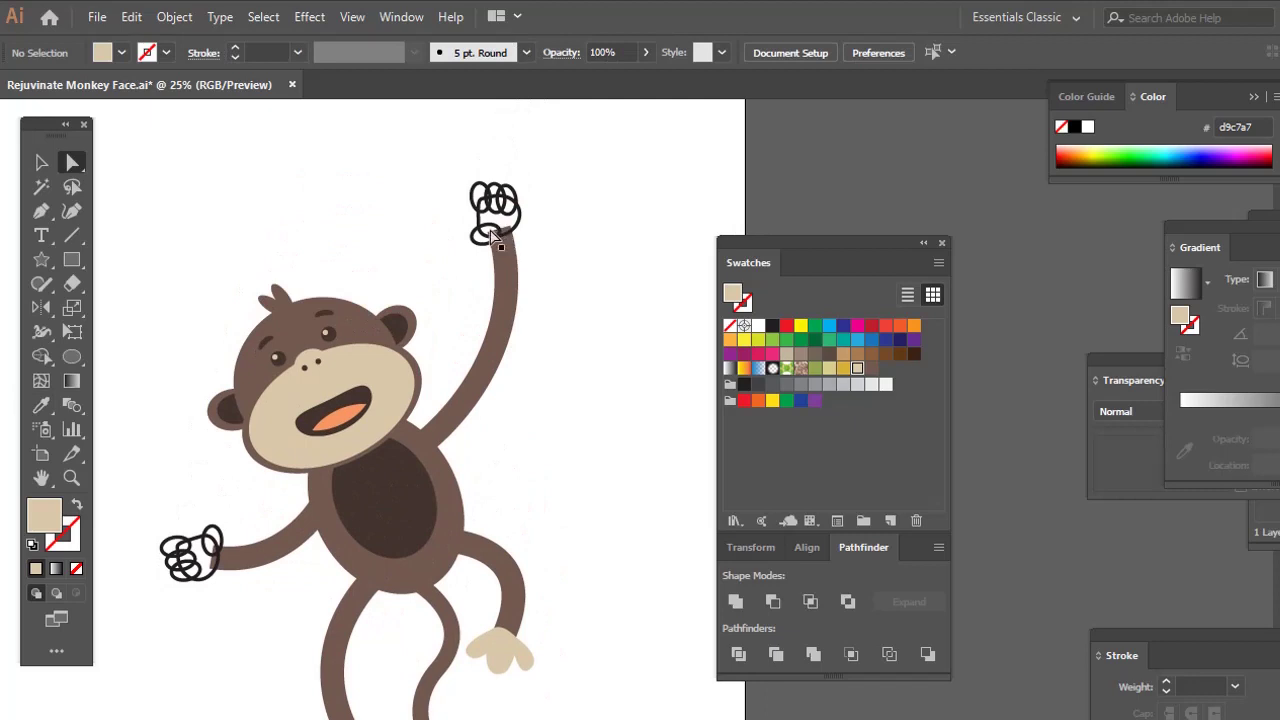
pyautogui.click(490, 232)
pyautogui.moveTo(453, 162); pyautogui.dragTo(522, 203)
pyautogui.press('i')
pyautogui.click(406, 378)
pyautogui.hotkey('ctrl', 'shift', 'a')
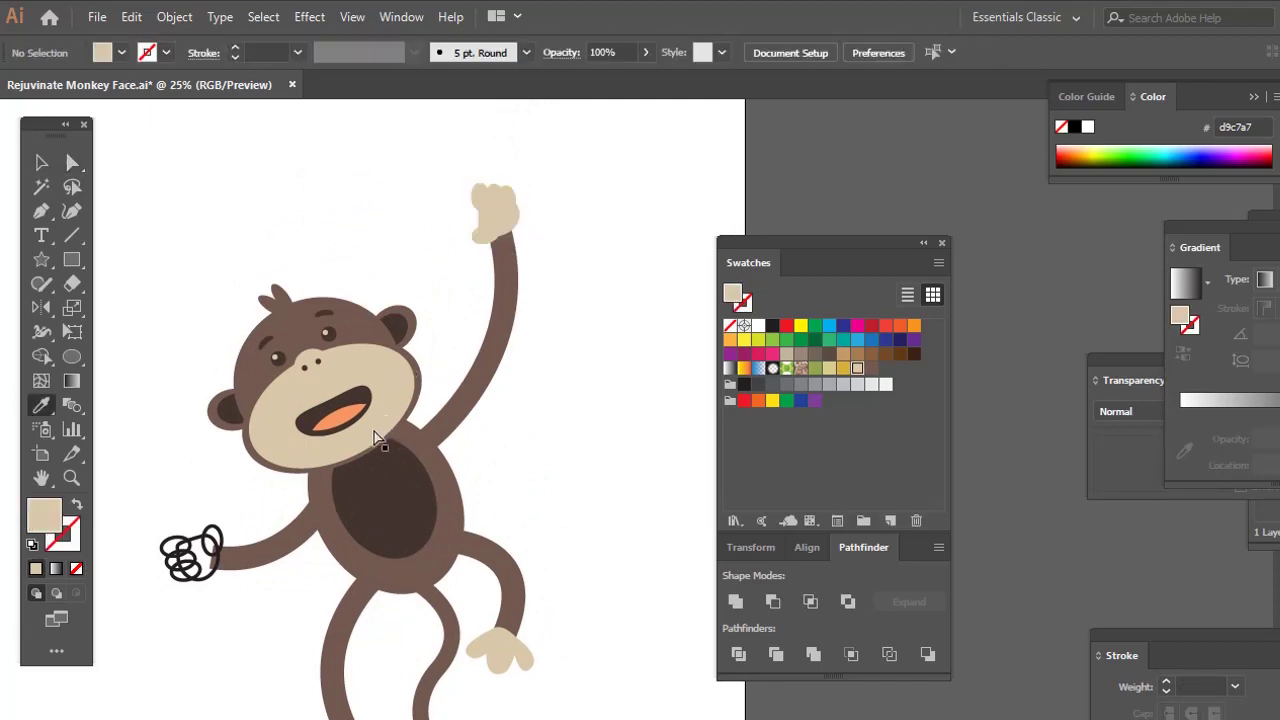
# Fill the palm, fingers and thumb of the lowered hand with the arm's greyish brown and no stroke.
pyautogui.moveTo(370, 432); pyautogui.dragTo(446, 369)
pyautogui.moveTo(276, 527); pyautogui.dragTo(277, 528)
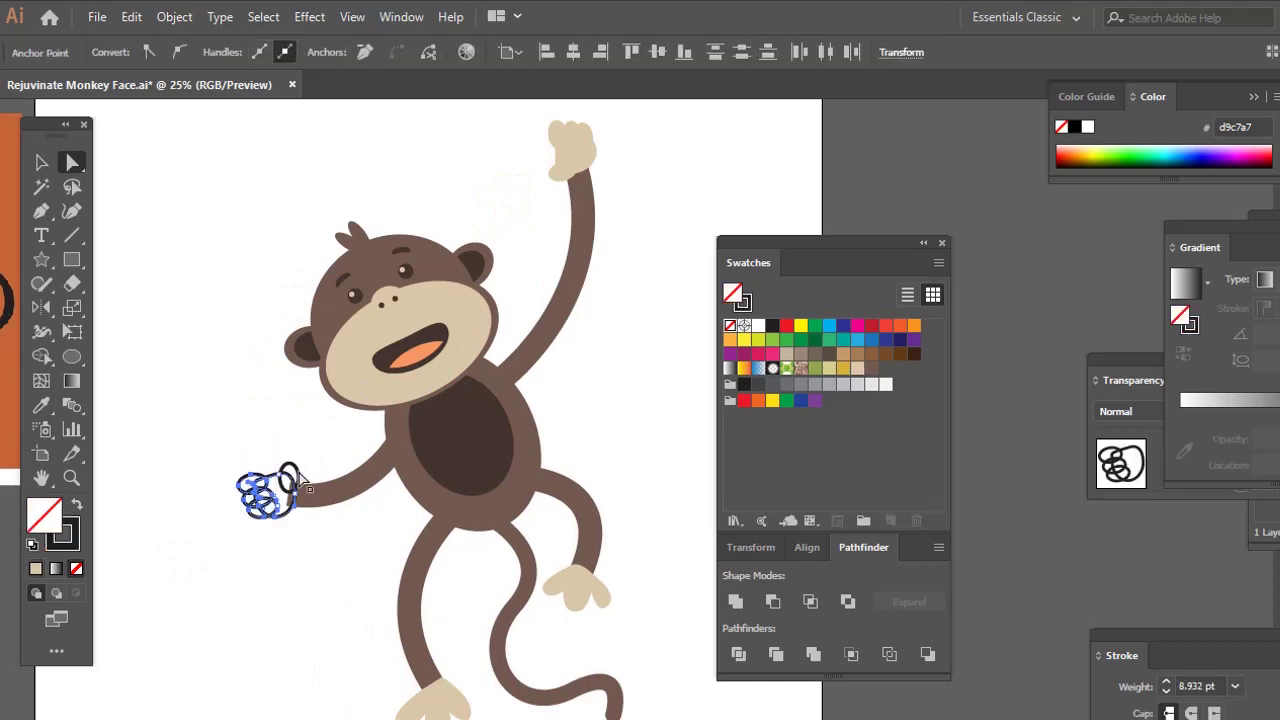
pyautogui.click(340, 484)
pyautogui.hotkey('ctrl', 'shift', 'a')
# Move the Swatches panel clear of the monkey artwork.
pyautogui.moveTo(441, 481); pyautogui.dragTo(418, 479)
pyautogui.press('z')
pyautogui.click(428, 477)
pyautogui.moveTo(667, 429); pyautogui.dragTo(492, 404)
pyautogui.moveTo(848, 249); pyautogui.dragTo(987, 305)
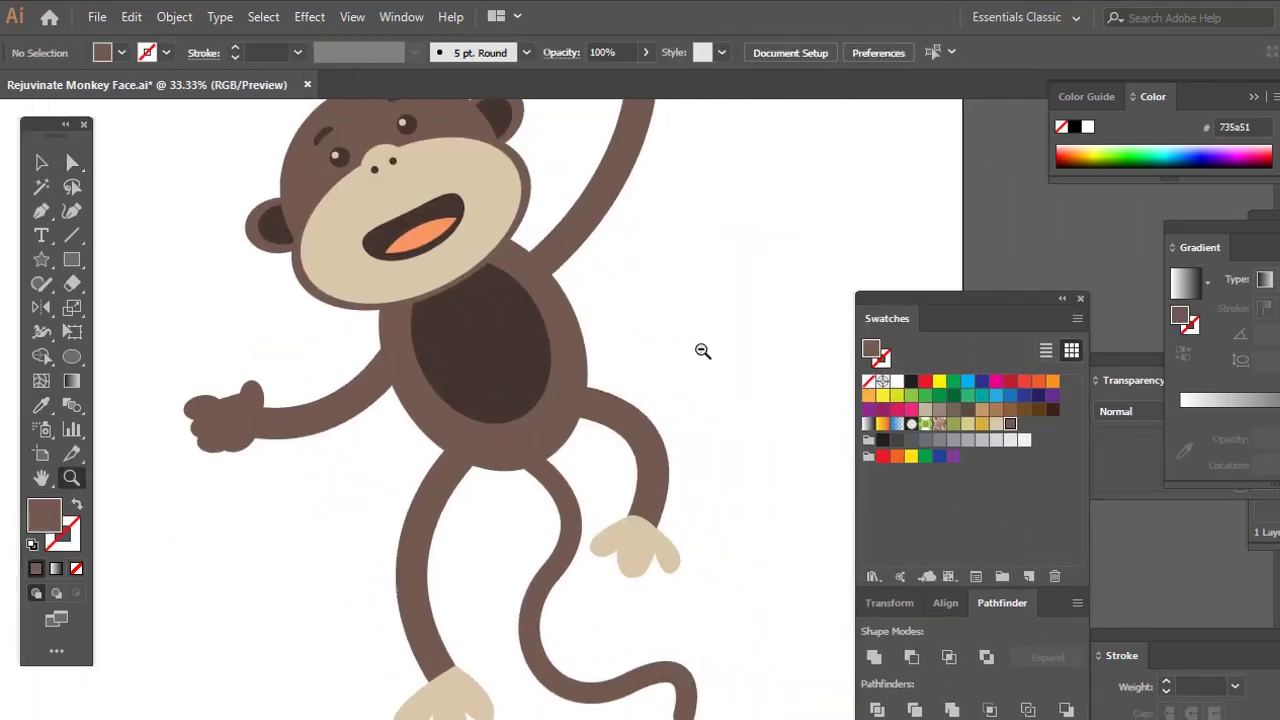
# Enlarge the mouth and tongue together so the open mouth spans most of the muzzle.
pyautogui.hotkey('ctrl', '-')
pyautogui.moveTo(465, 390); pyautogui.dragTo(553, 404)
pyautogui.click(553, 404)
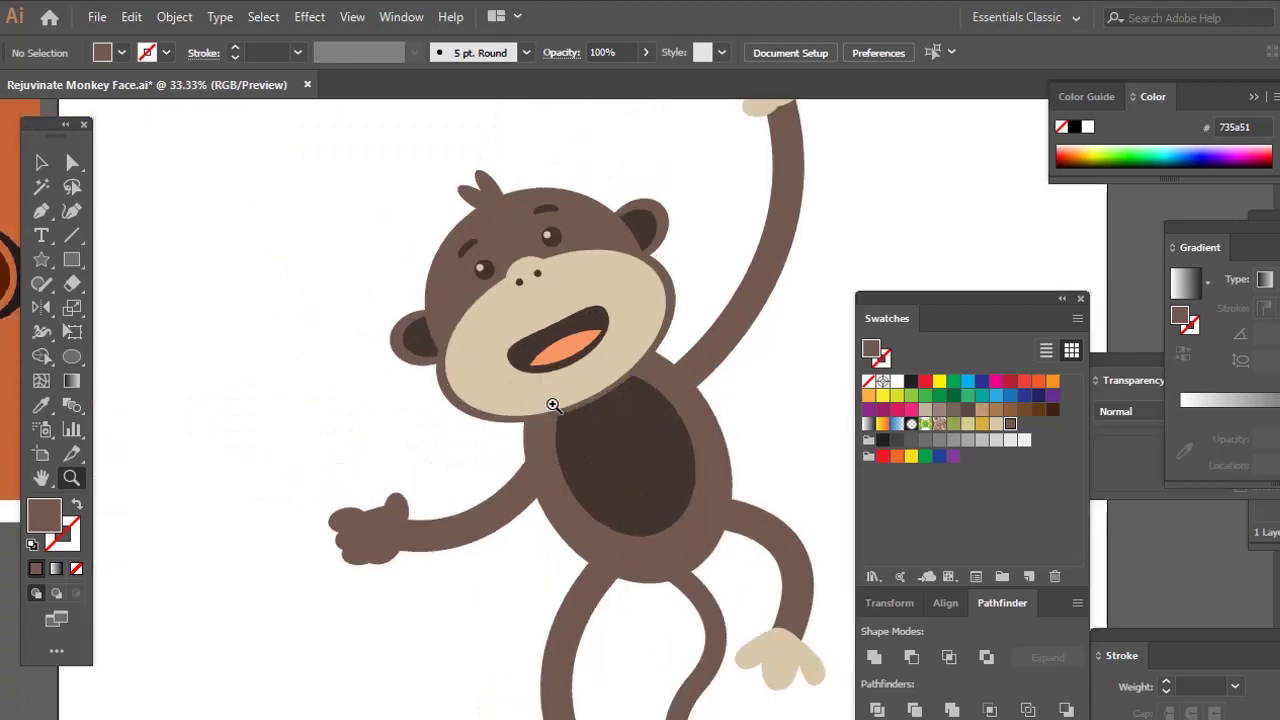
pyautogui.click(553, 405)
pyautogui.moveTo(609, 345); pyautogui.dragTo(460, 440)
pyautogui.press('a')
pyautogui.click(532, 397)
pyautogui.keyDown('shift'); pyautogui.click(557, 363); pyautogui.keyUp('shift')
pyautogui.press('v')
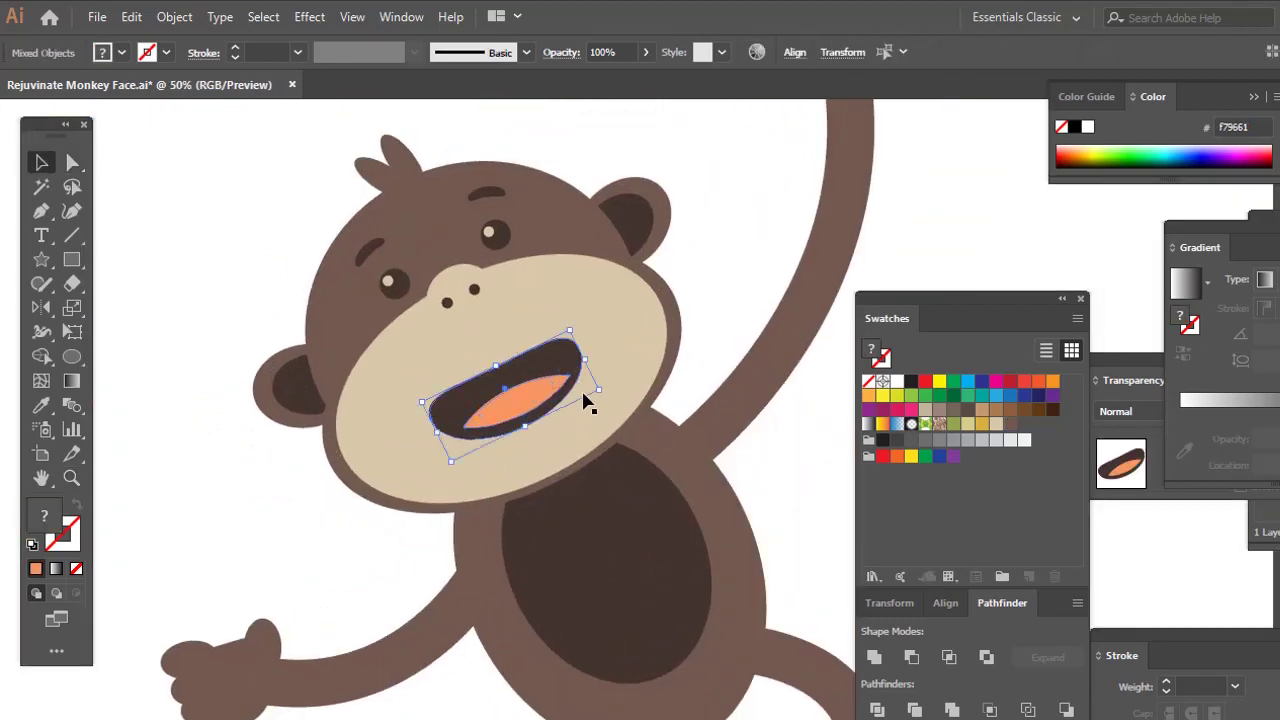
pyautogui.moveTo(602, 394); pyautogui.dragTo(651, 387)
pyautogui.moveTo(423, 405); pyautogui.dragTo(343, 409)
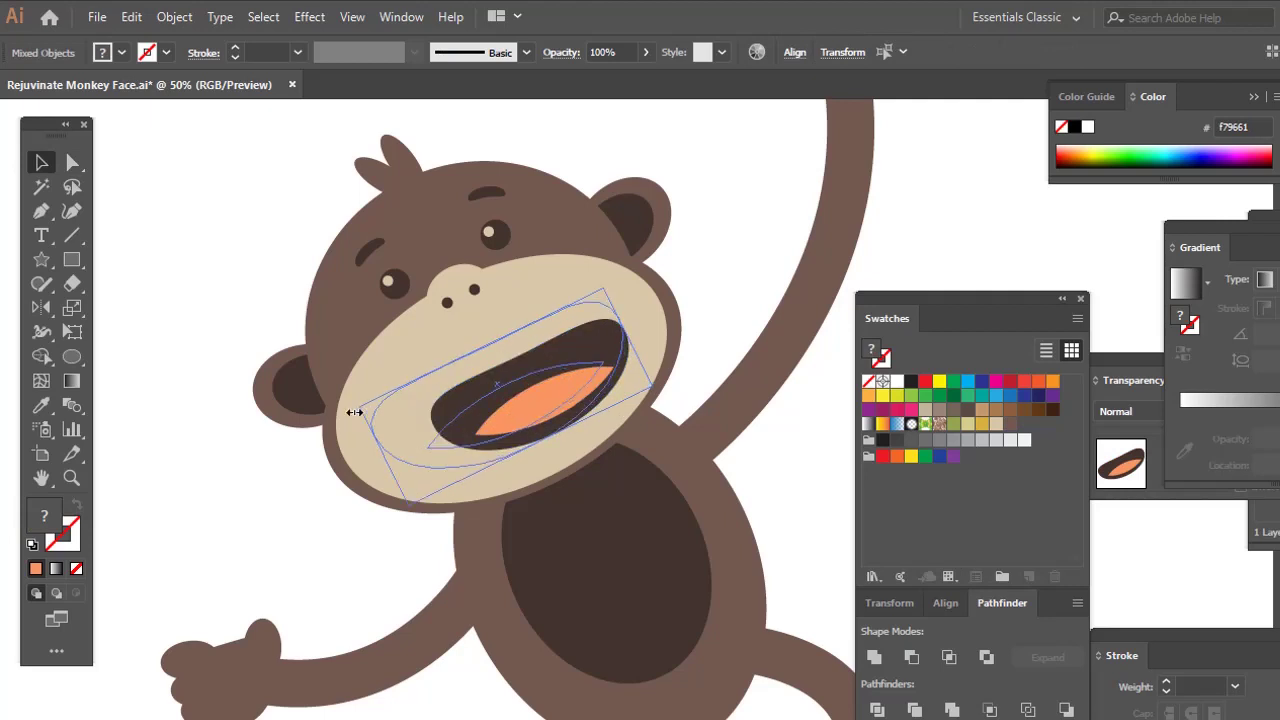
pyautogui.moveTo(612, 310); pyautogui.dragTo(613, 278)
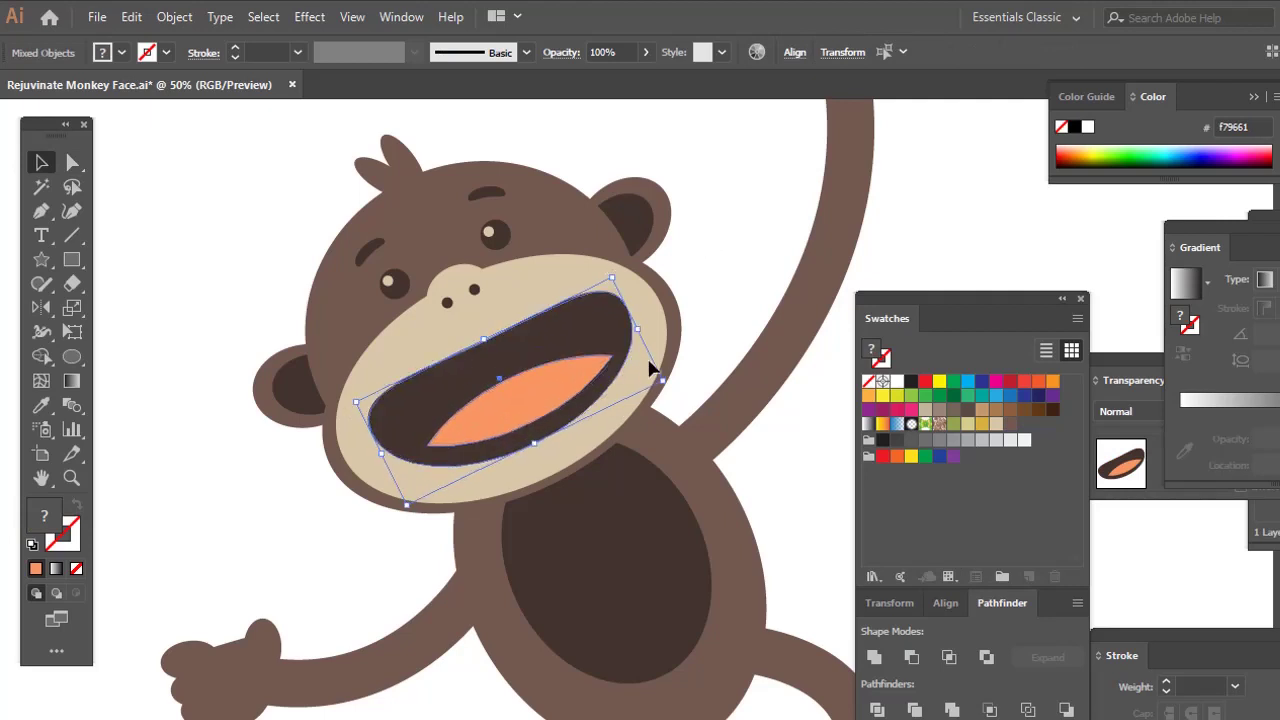
pyautogui.click(587, 443)
pyautogui.press('z')
pyautogui.keyDown('alt'); pyautogui.click(583, 449); pyautogui.keyUp('alt')
pyautogui.keyDown('alt'); pyautogui.click(583, 449); pyautogui.keyUp('alt')
pyautogui.keyDown('ctrl'); pyautogui.click(592, 506); pyautogui.keyUp('ctrl')
pyautogui.moveTo(592, 504); pyautogui.dragTo(509, 440)
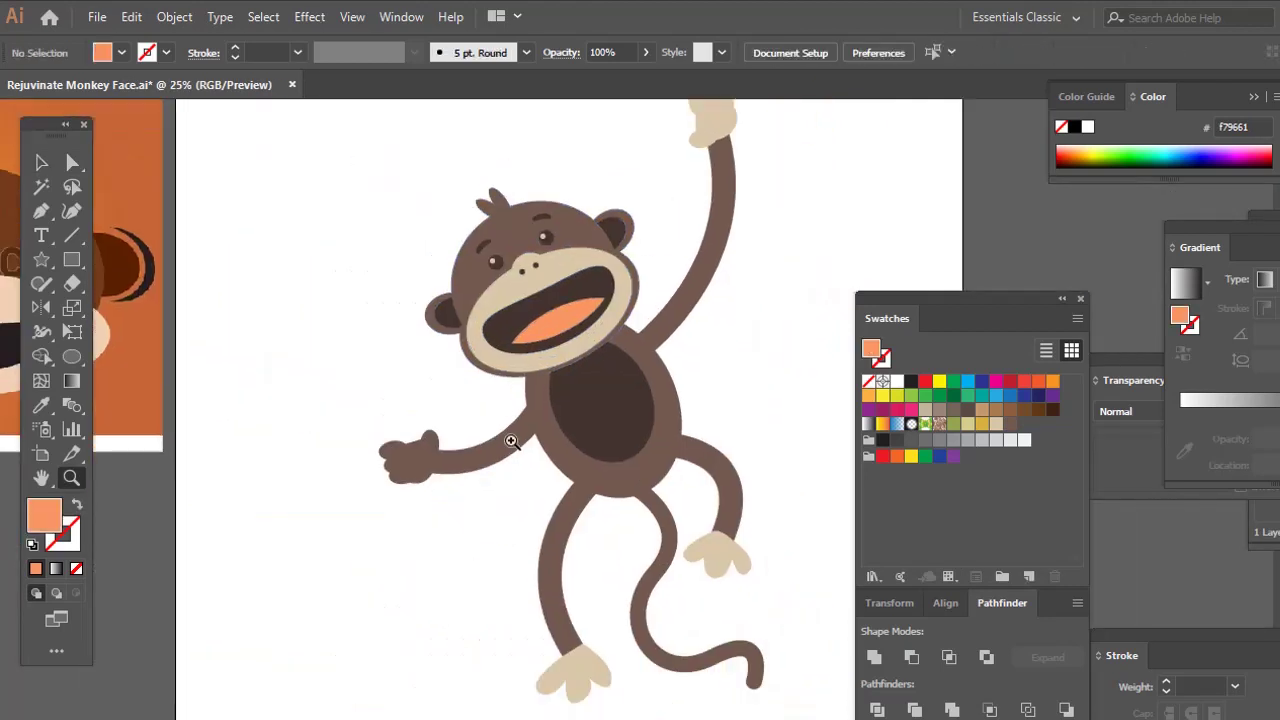
pyautogui.click(509, 440)
pyautogui.moveTo(376, 427); pyautogui.dragTo(316, 449)
pyautogui.press('p')
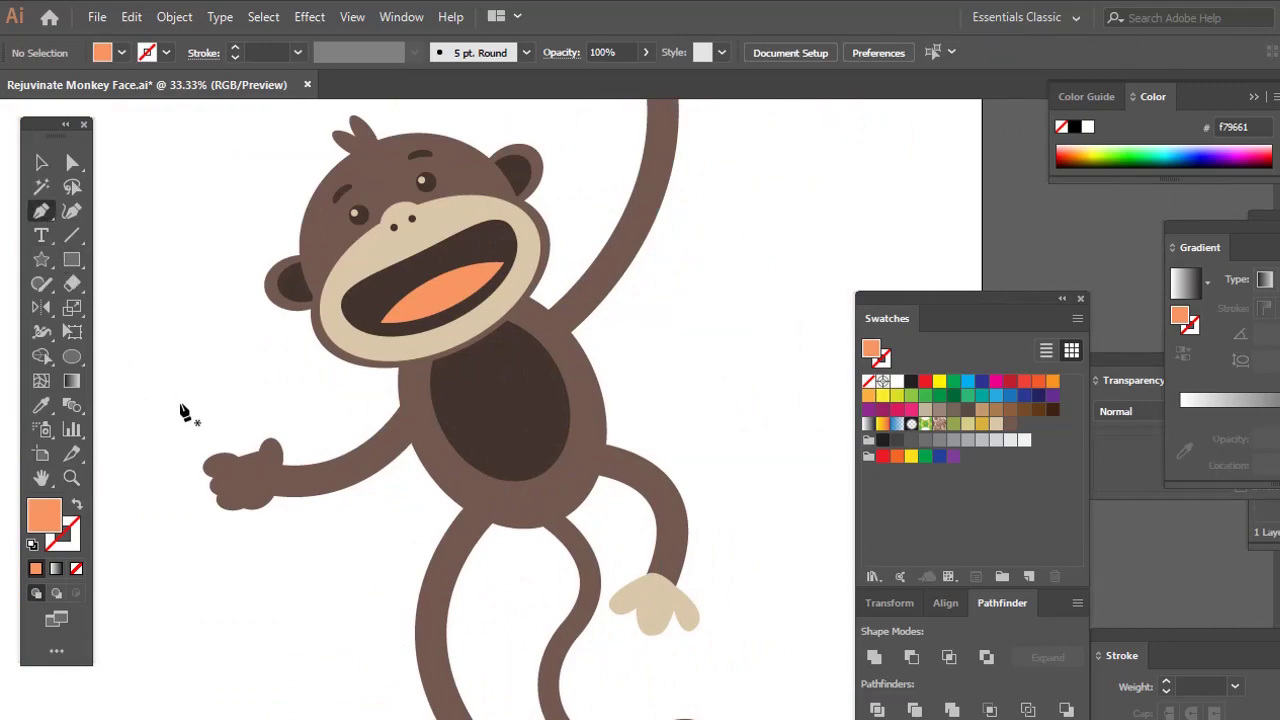
pyautogui.click(184, 409)
pyautogui.moveTo(178, 279); pyautogui.dragTo(210, 233)
pyautogui.hotkey('ctrl', 'z')
pyautogui.hotkey('ctrl', 'z')
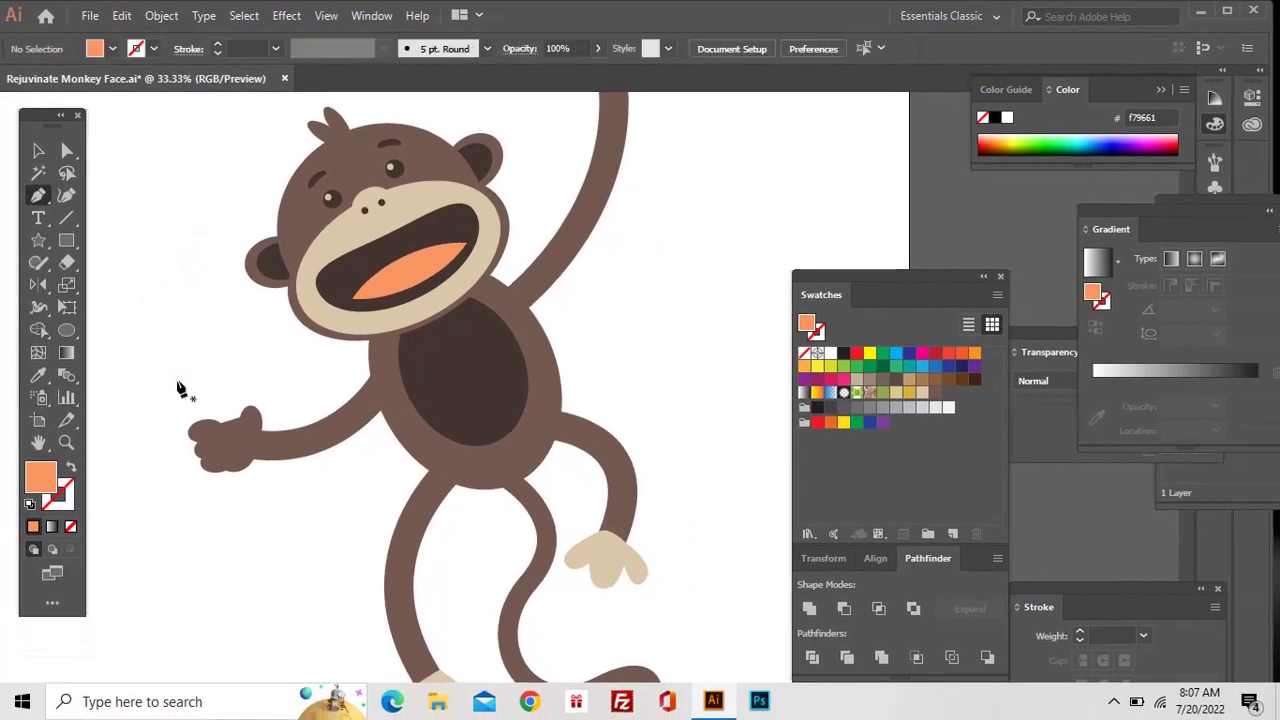
# Draw a closed tapering banana-like shape, wide at the top, with the Pen tool above the lowered hand.
pyautogui.click(186, 401)
pyautogui.moveTo(160, 319); pyautogui.dragTo(198, 320)
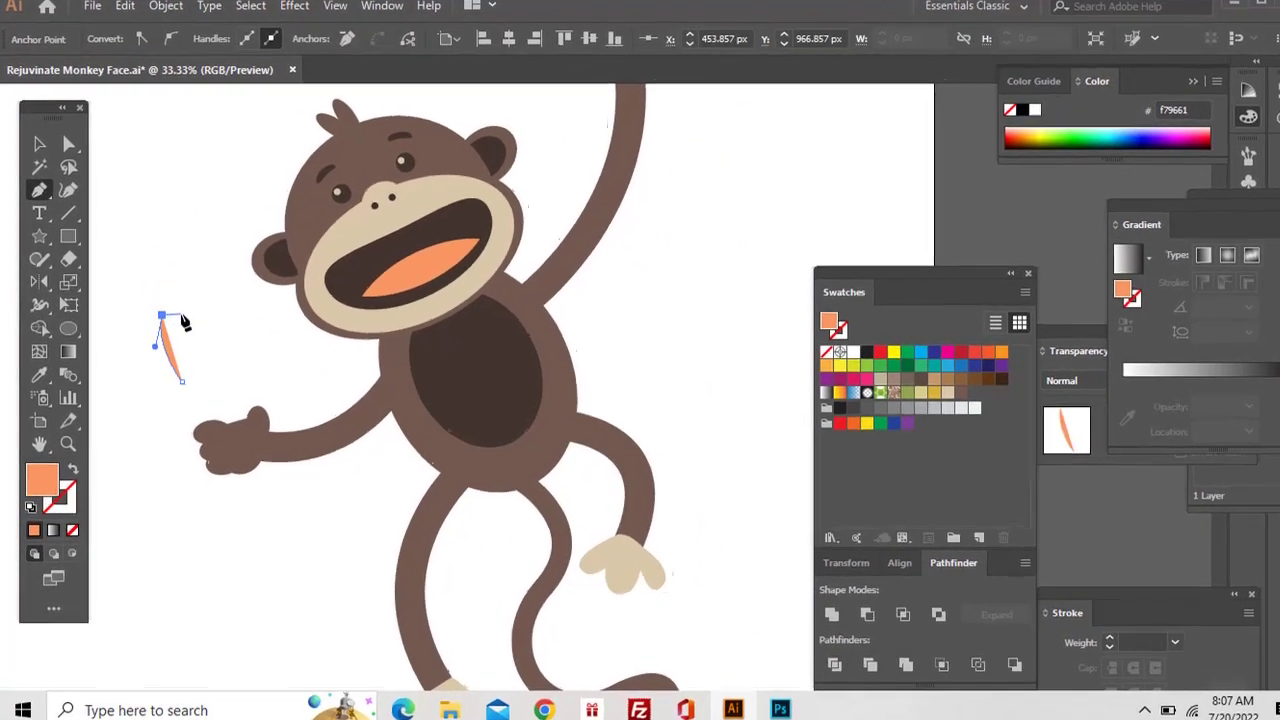
pyautogui.moveTo(344, 261); pyautogui.dragTo(355, 272)
pyautogui.moveTo(338, 363); pyautogui.dragTo(306, 362)
pyautogui.hotkey('ctrl', 'shift', 'a')
# Recolour the tapering shape above the lowered hand golden yellow.
pyautogui.press('a')
pyautogui.click(417, 269)
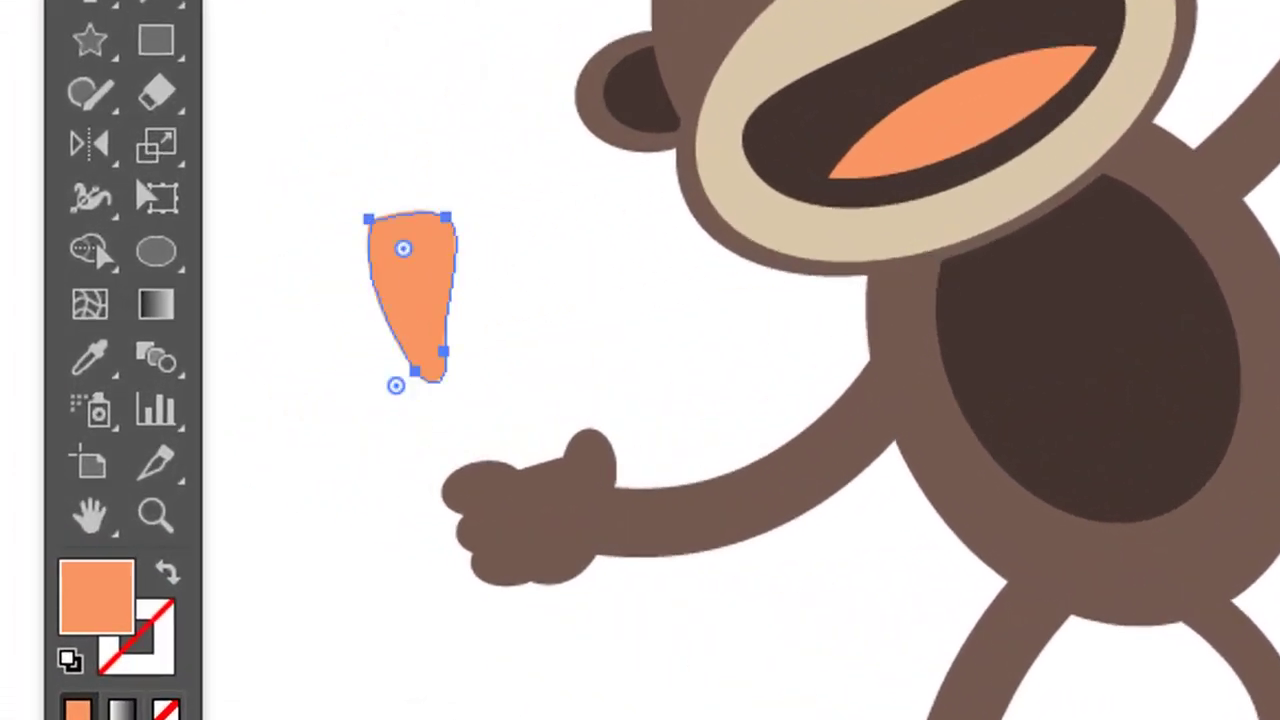
pyautogui.hotkey('ctrl', 'shift', 'a')
# Draw a second closed curved banana shape with the Pen tool, arching from the first shape's upper corner towards the head.
pyautogui.click(95, 2)
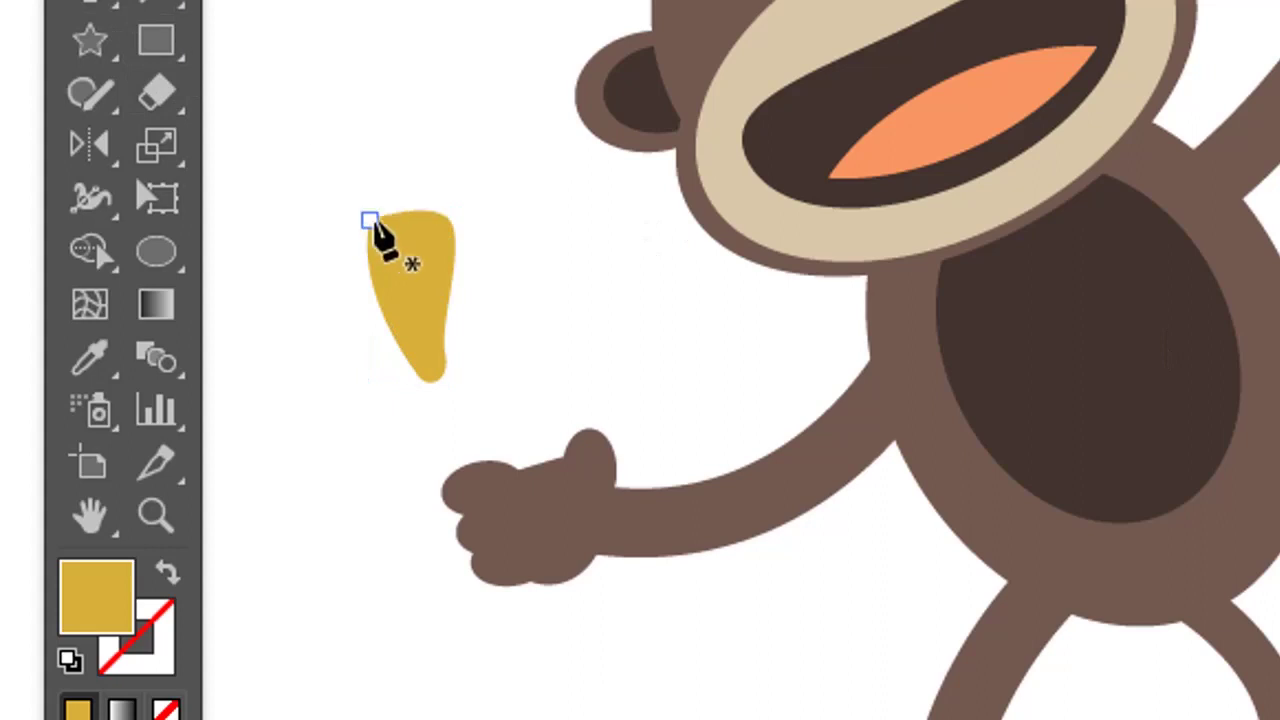
pyautogui.moveTo(369, 219); pyautogui.dragTo(632, 280)
pyautogui.hotkey('ctrl', 'z')
pyautogui.moveTo(555, 265); pyautogui.dragTo(610, 378)
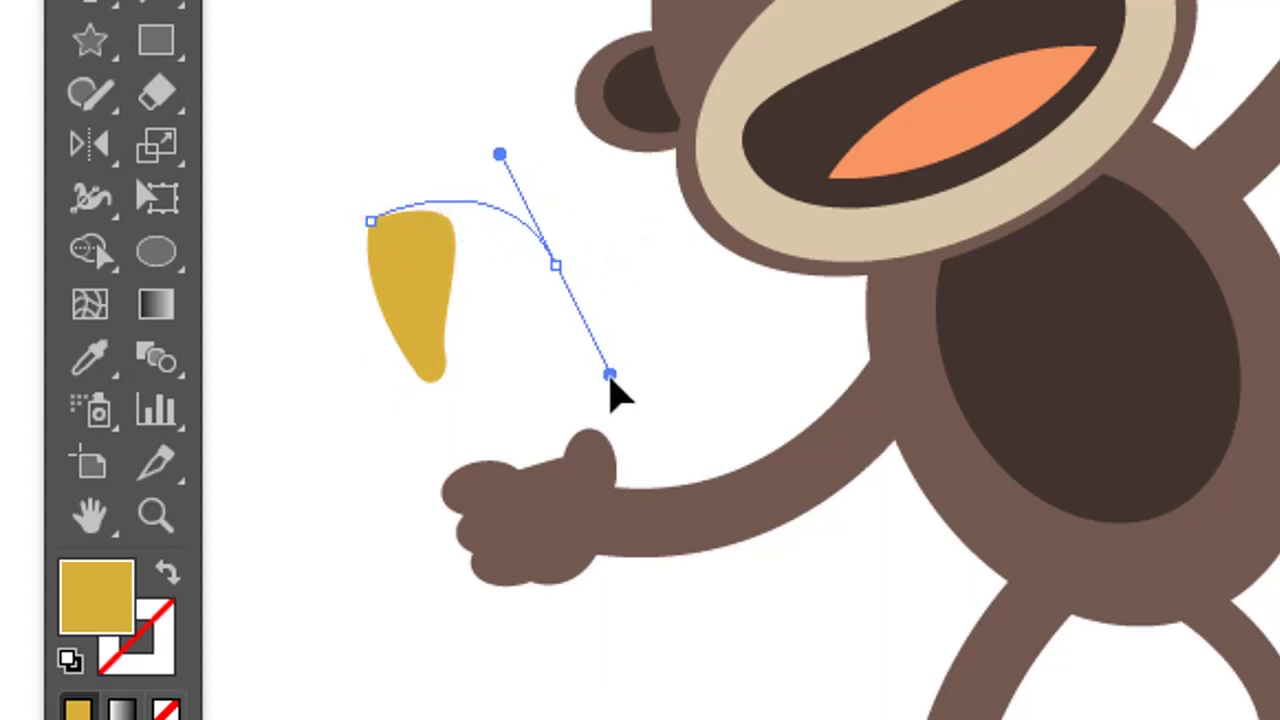
pyautogui.moveTo(586, 328); pyautogui.dragTo(570, 318)
pyautogui.click(555, 265)
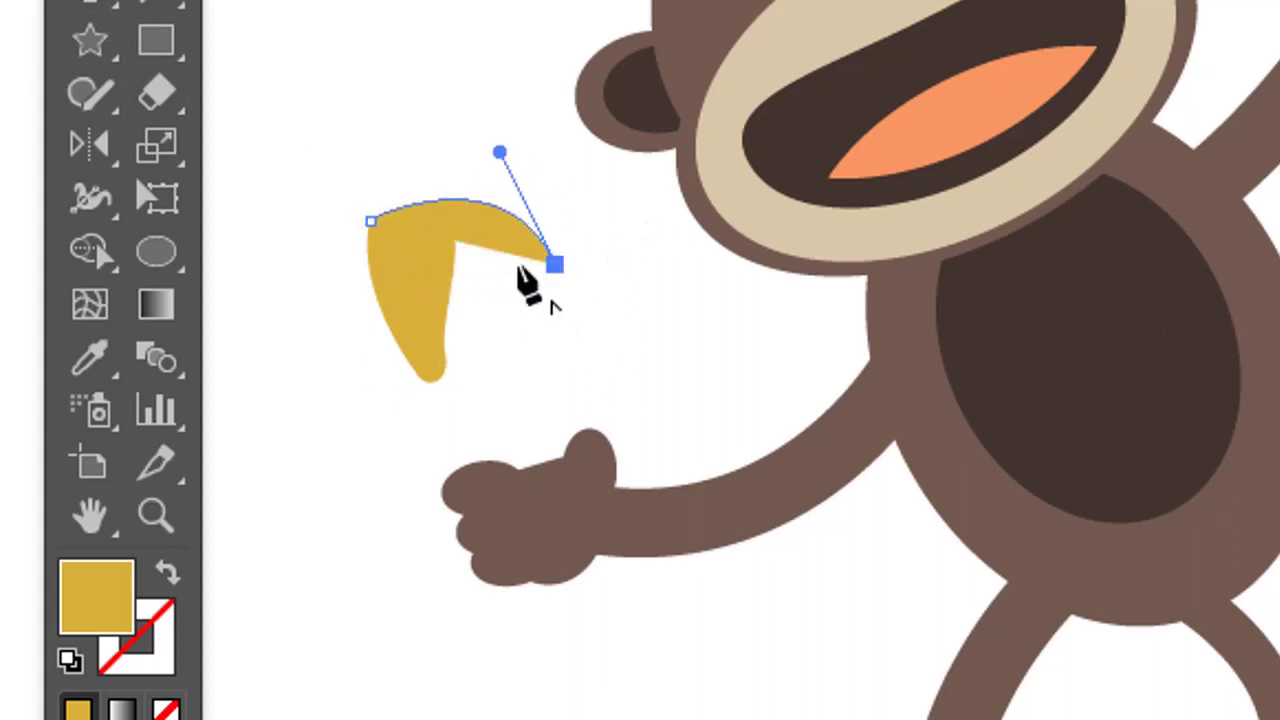
pyautogui.moveTo(487, 268); pyautogui.dragTo(444, 236)
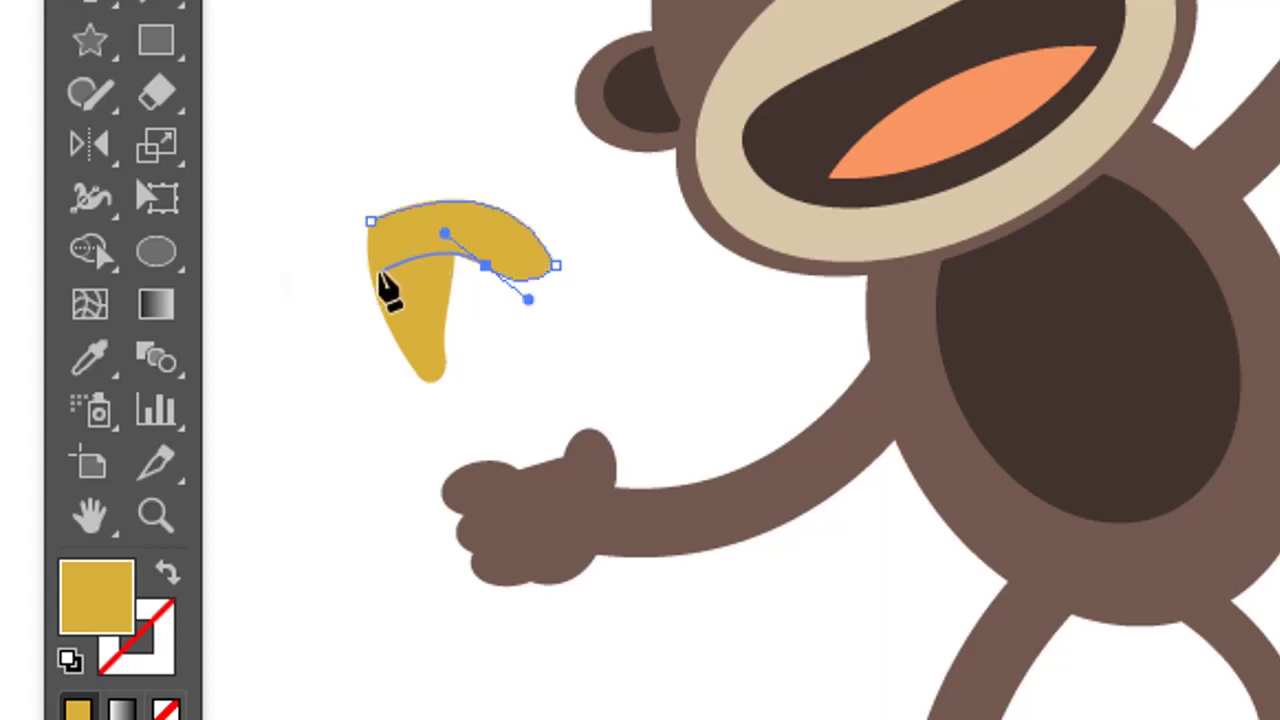
pyautogui.moveTo(379, 292)
pyautogui.mouseDown()
pyautogui.moveTo(379, 316)
pyautogui.moveTo(381, 300)
pyautogui.mouseUp()
pyautogui.moveTo(369, 219); pyautogui.dragTo(380, 206)
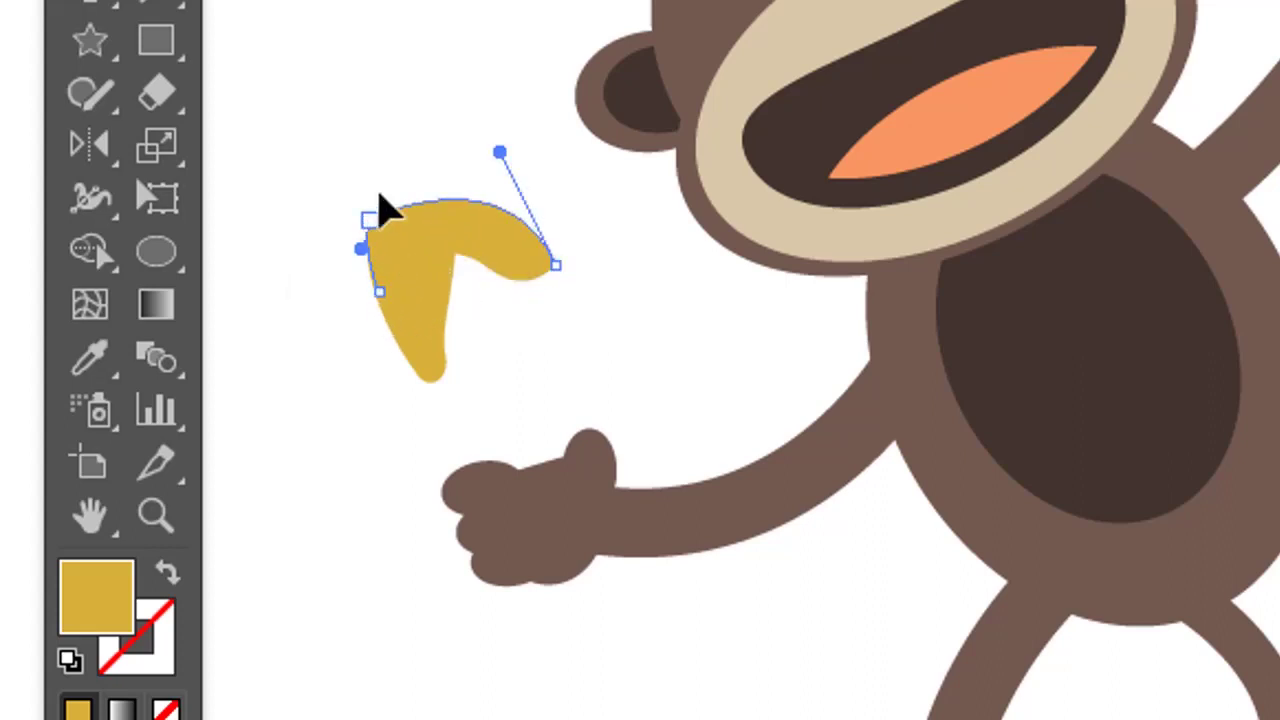
# Change the arched banana shape's fill to a lighter orange-yellow.
pyautogui.press('a')
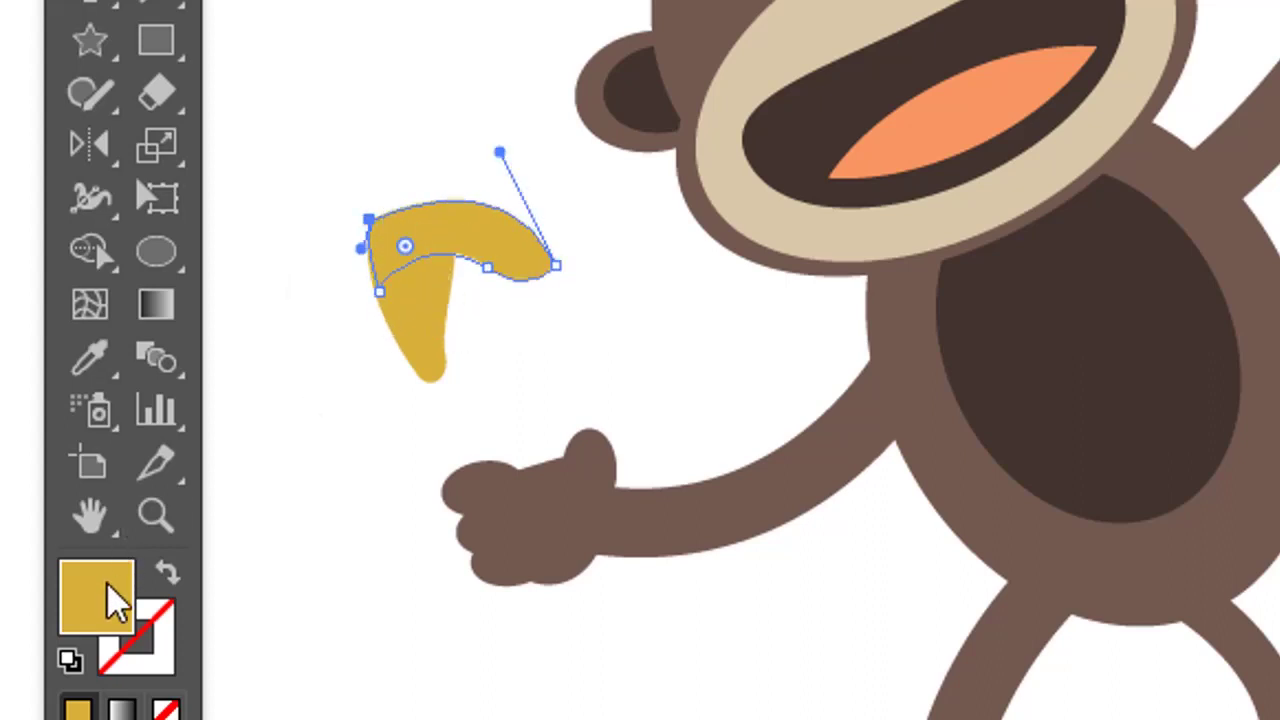
pyautogui.doubleClick(112, 600)
pyautogui.press('Return')
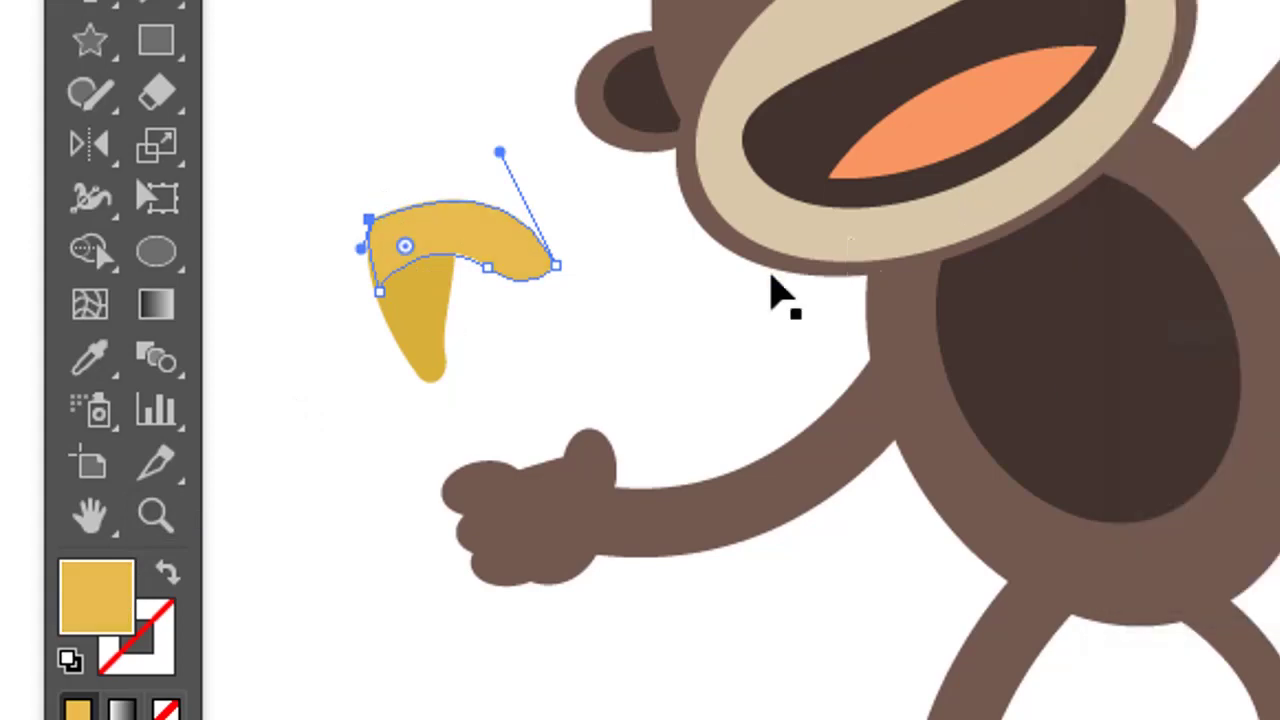
# Align the arched peel's lower corner anchor with the banana's outer edge and raise its underside anchor to slim the curve.
pyautogui.click(455, 320)
pyautogui.press('z')
pyautogui.moveTo(398, 158); pyautogui.dragTo(660, 420)
pyautogui.press('a')
pyautogui.click(445, 436)
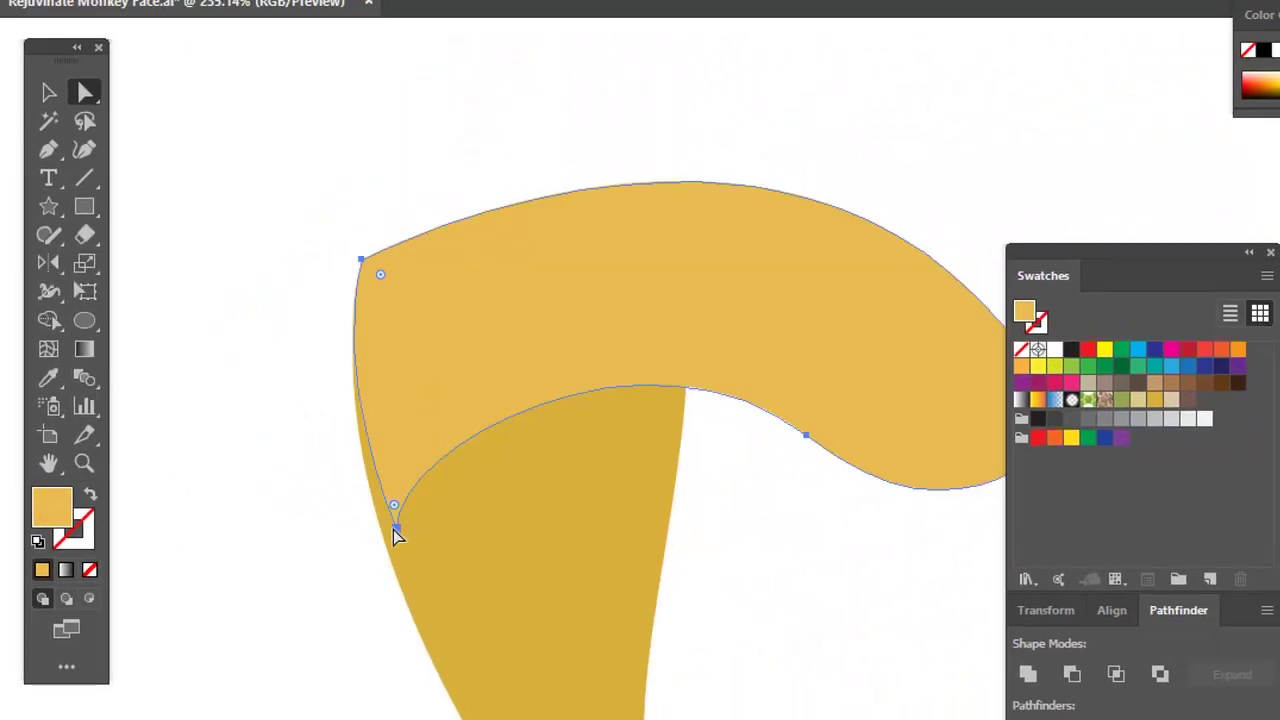
pyautogui.moveTo(394, 528); pyautogui.dragTo(376, 514)
pyautogui.press('space')
pyautogui.moveTo(354, 454); pyautogui.dragTo(110, 421)
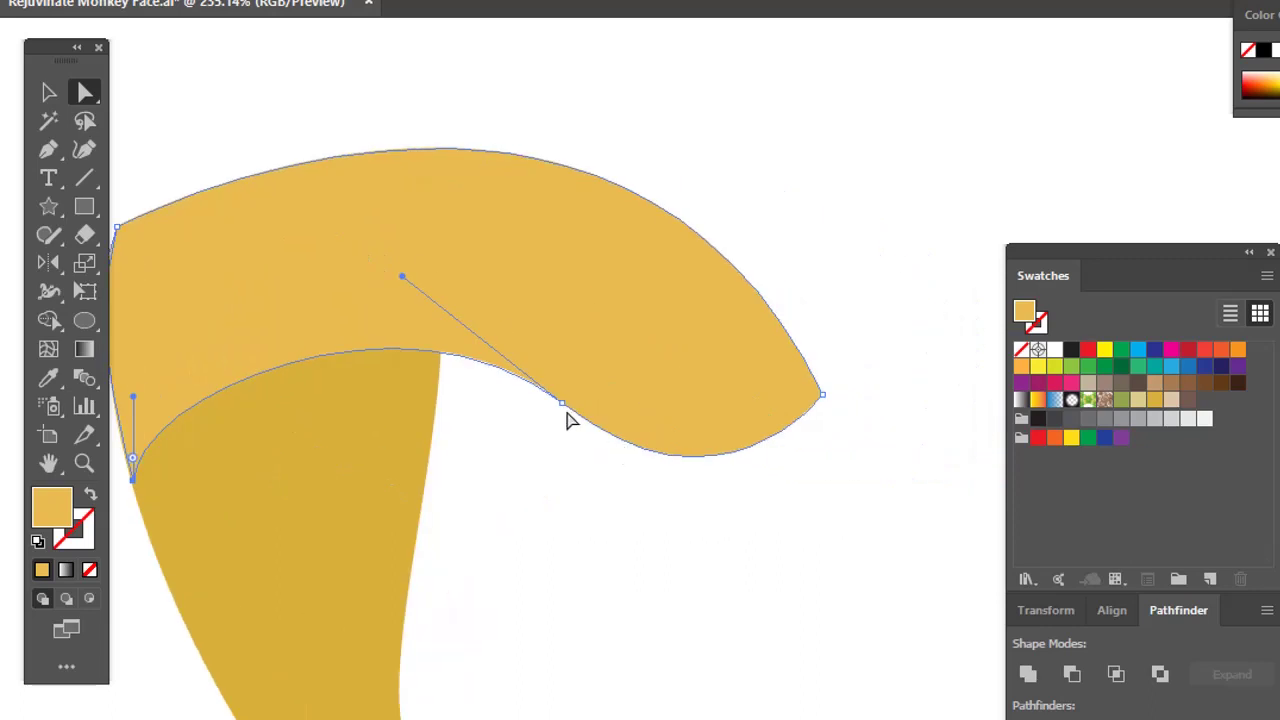
pyautogui.moveTo(563, 410); pyautogui.dragTo(568, 349)
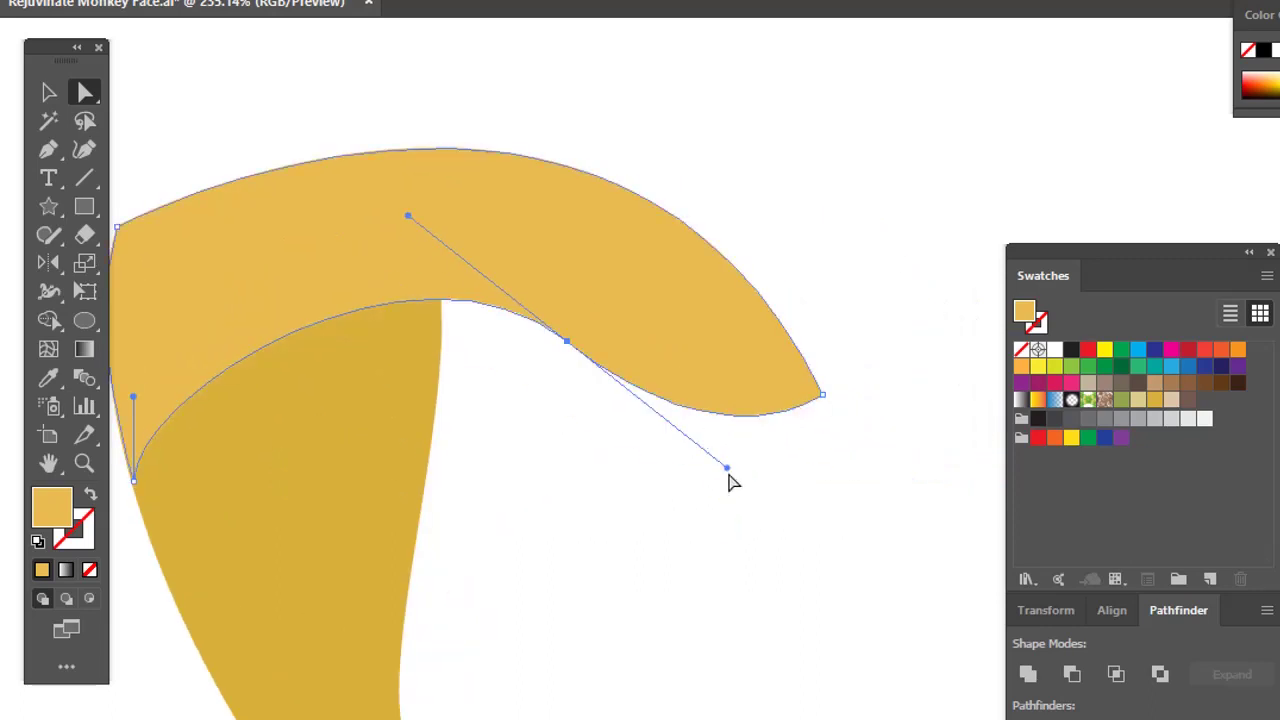
pyautogui.keyDown('ctrl'); pyautogui.click(645, 428); pyautogui.keyUp('ctrl')
# Draw a short closed peel flap with the Pen tool, curving outward from the banana's upper corner on the side opposite the arched peel.
pyautogui.press('z')
pyautogui.keyDown('alt'); pyautogui.click(629, 419); pyautogui.keyUp('alt')
pyautogui.keyDown('alt'); pyautogui.click(624, 420); pyautogui.keyUp('alt')
pyautogui.keyDown('alt'); pyautogui.click(616, 422); pyautogui.keyUp('alt')
pyautogui.press('space')
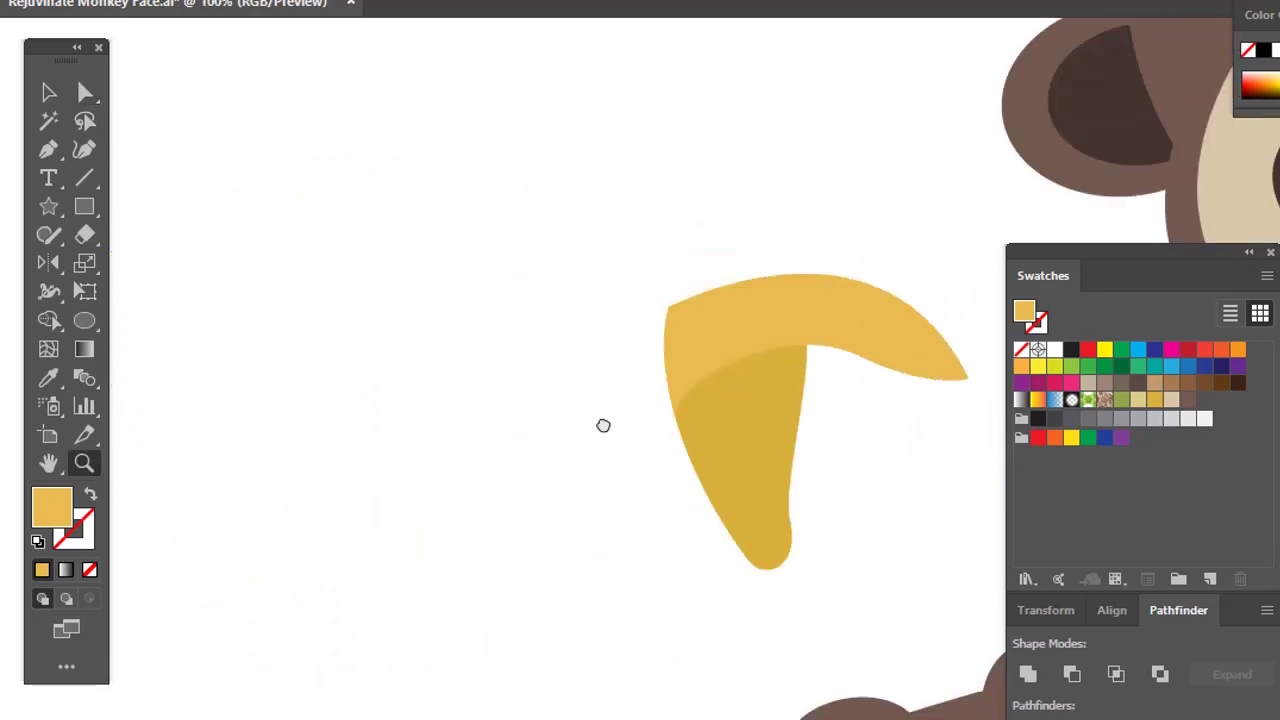
pyautogui.moveTo(603, 426); pyautogui.dragTo(561, 567)
pyautogui.press('p')
pyautogui.hotkey('ctrl', 'z')
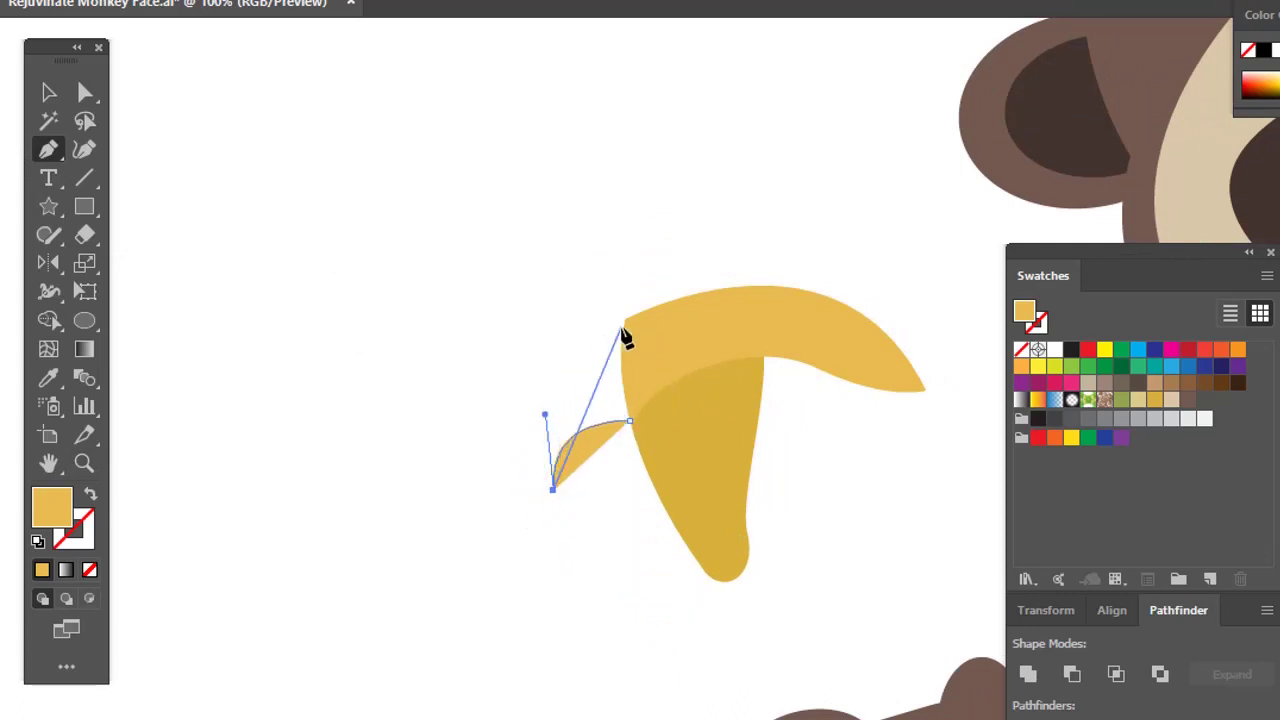
pyautogui.moveTo(622, 335); pyautogui.dragTo(777, 217)
pyautogui.hotkey('ctrl', 'z')
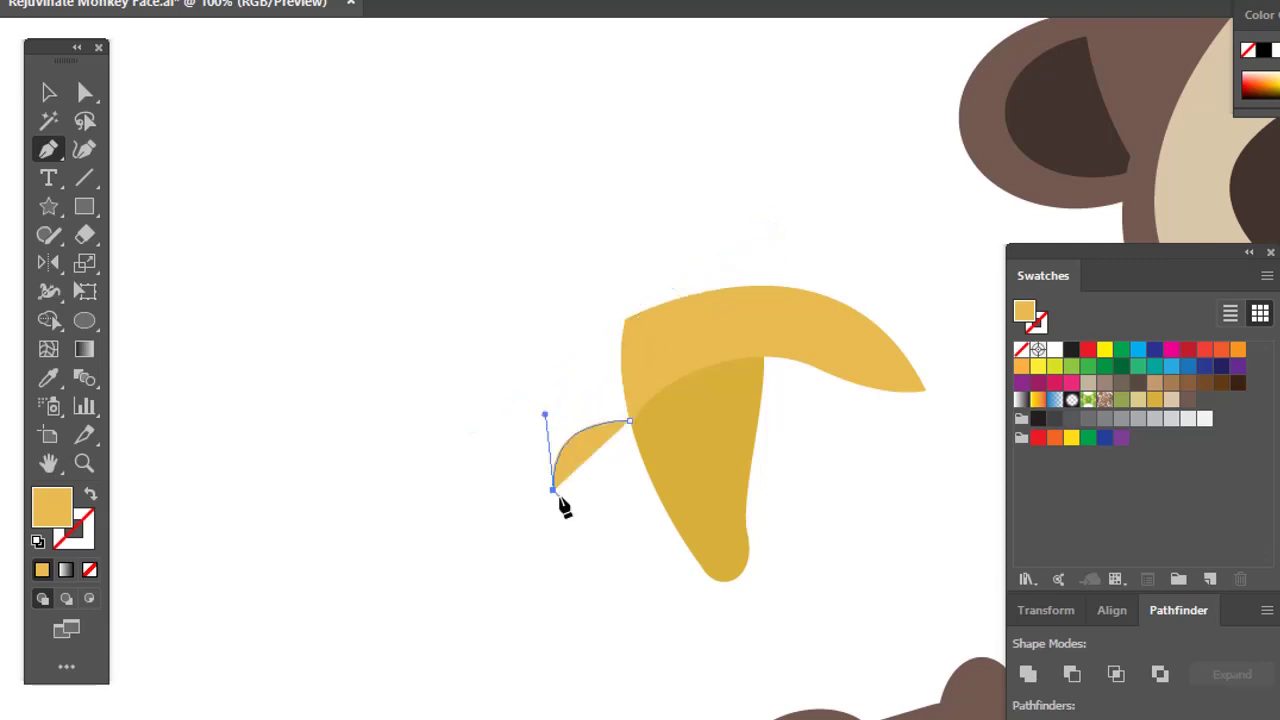
pyautogui.moveTo(526, 439); pyautogui.dragTo(530, 401)
pyautogui.moveTo(629, 324); pyautogui.dragTo(697, 329)
pyautogui.hotkey('ctrl', 'z')
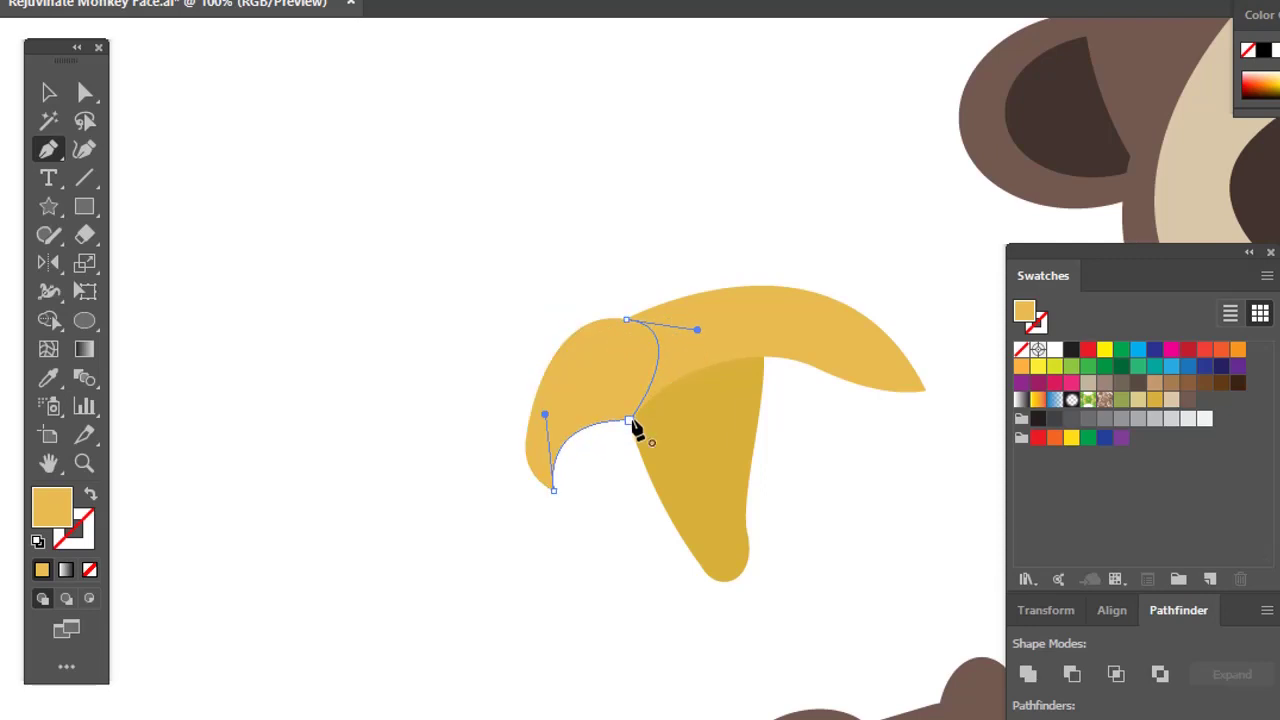
pyautogui.hotkey('ctrl', 'shift', 'a')
# Sample the banana body's yellow for the new short peel flap and darken its fill to #c1972d.
pyautogui.press('a')
pyautogui.click(629, 412)
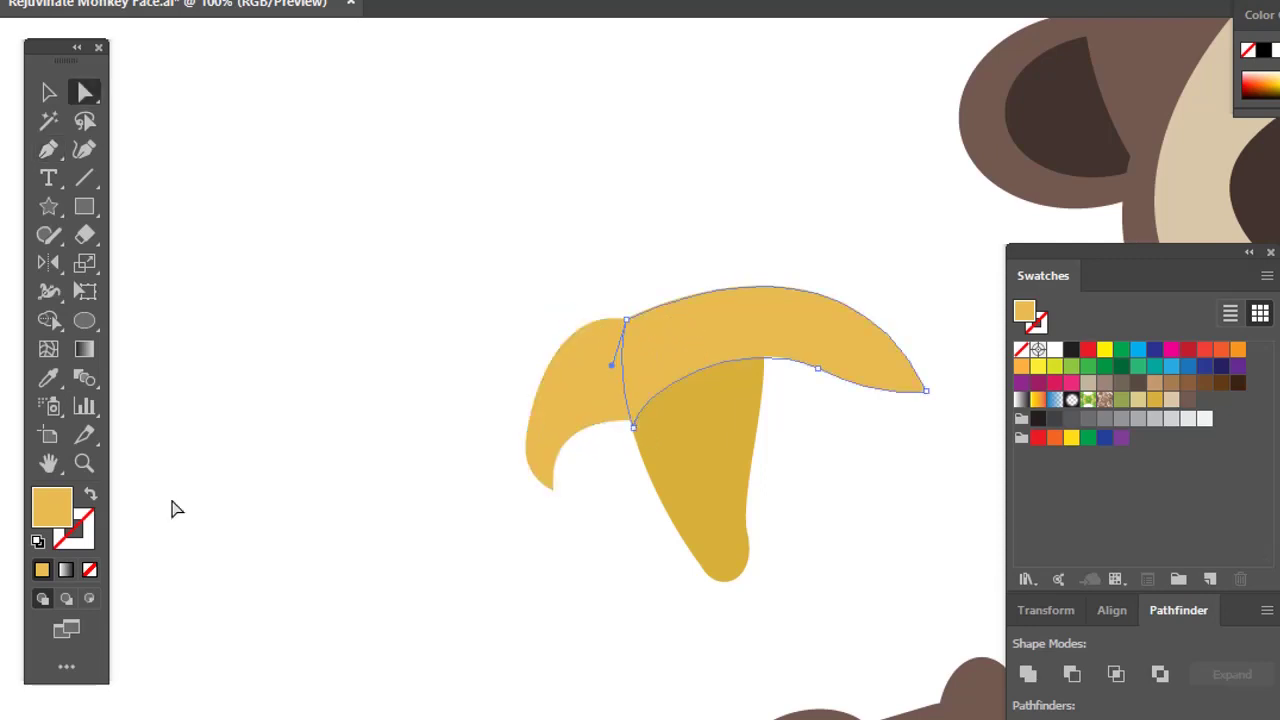
pyautogui.click(547, 436)
pyautogui.press('i')
pyautogui.click(714, 449)
pyautogui.doubleClick(43, 519)
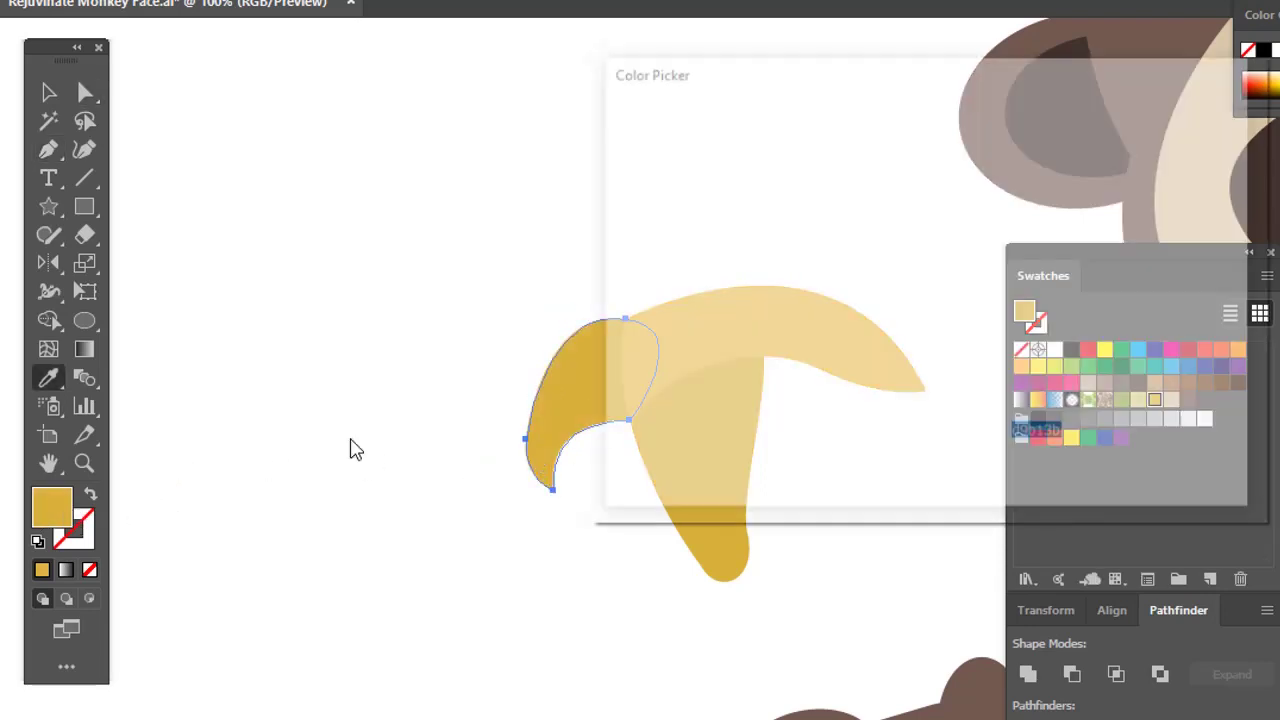
pyautogui.click(848, 210)
pyautogui.click(1151, 160)
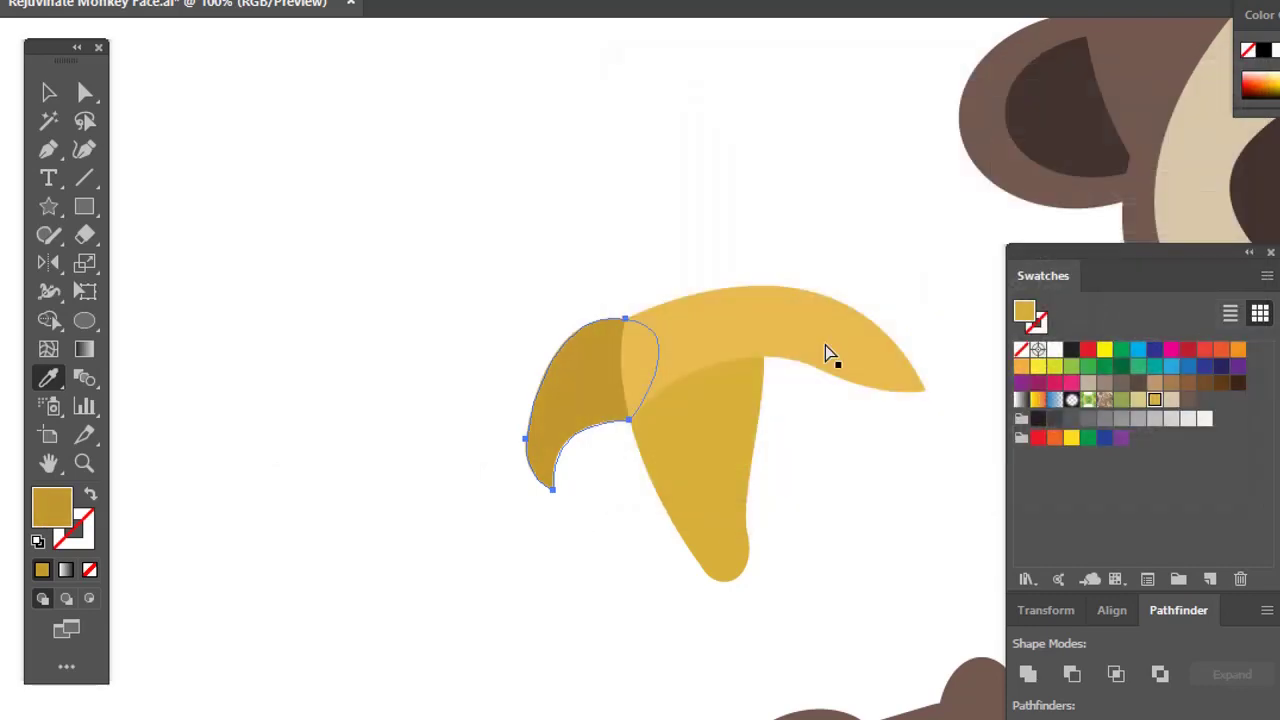
# Draw a closed, tapering banana fruit shape with the Pen tool, rising from the top of the peels.
pyautogui.hotkey('ctrl', 'shift', 'a')
pyautogui.press('z')
pyautogui.keyDown('alt'); pyautogui.click(800, 414); pyautogui.keyUp('alt')
pyautogui.keyDown('alt'); pyautogui.click(800, 414); pyautogui.keyUp('alt')
pyautogui.keyDown('alt'); pyautogui.click(800, 414); pyautogui.keyUp('alt')
pyautogui.hotkey('ctrl', '+')
pyautogui.press('p')
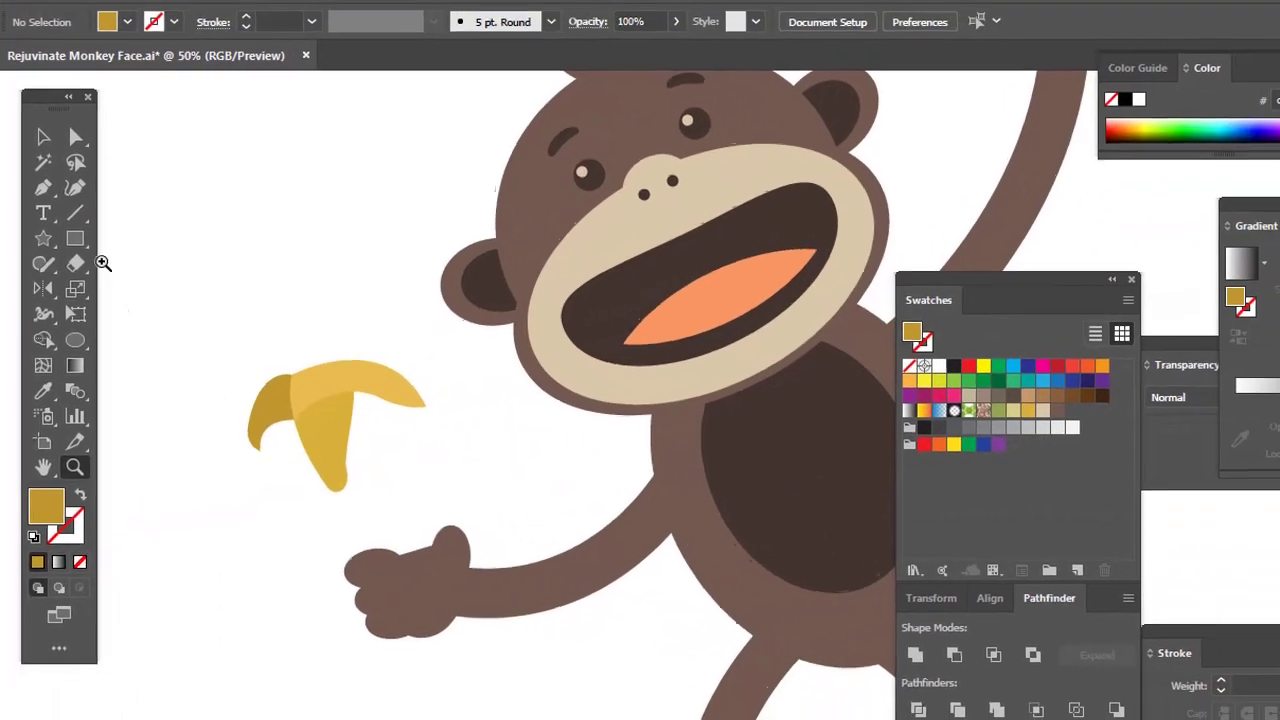
pyautogui.click(273, 382)
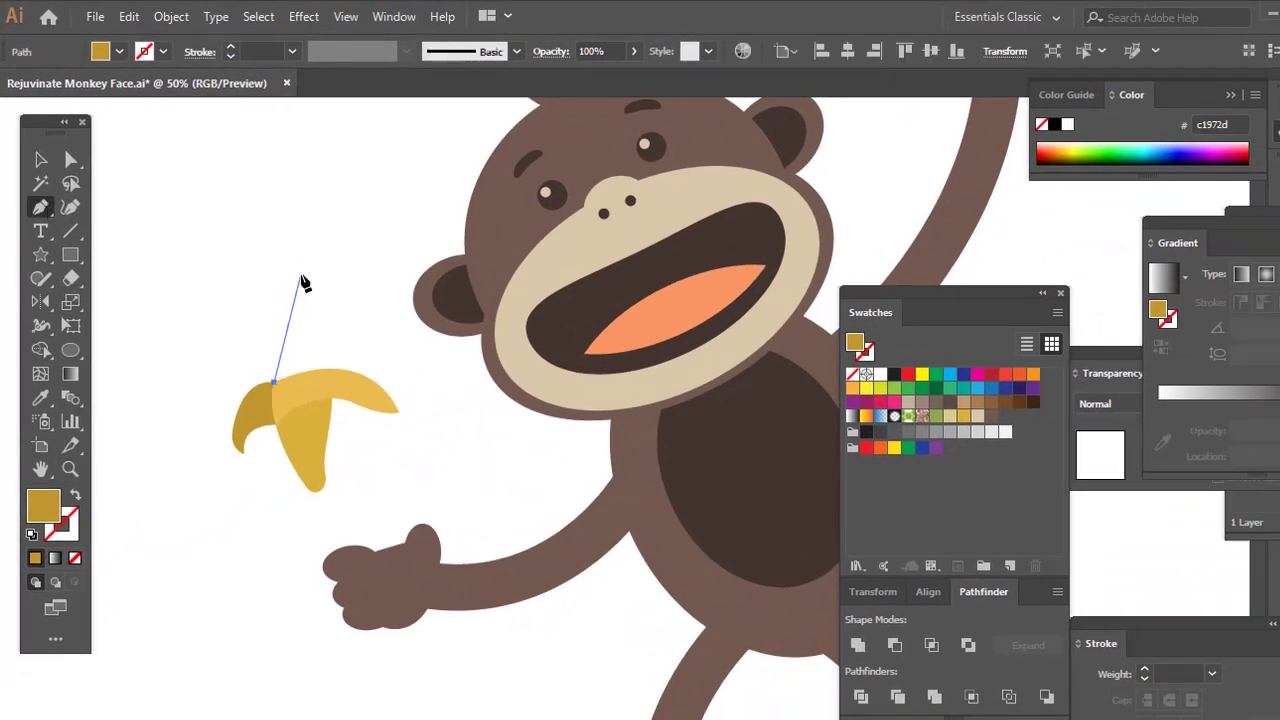
pyautogui.moveTo(348, 263)
pyautogui.mouseDown()
pyautogui.moveTo(323, 286)
pyautogui.moveTo(369, 263)
pyautogui.mouseUp()
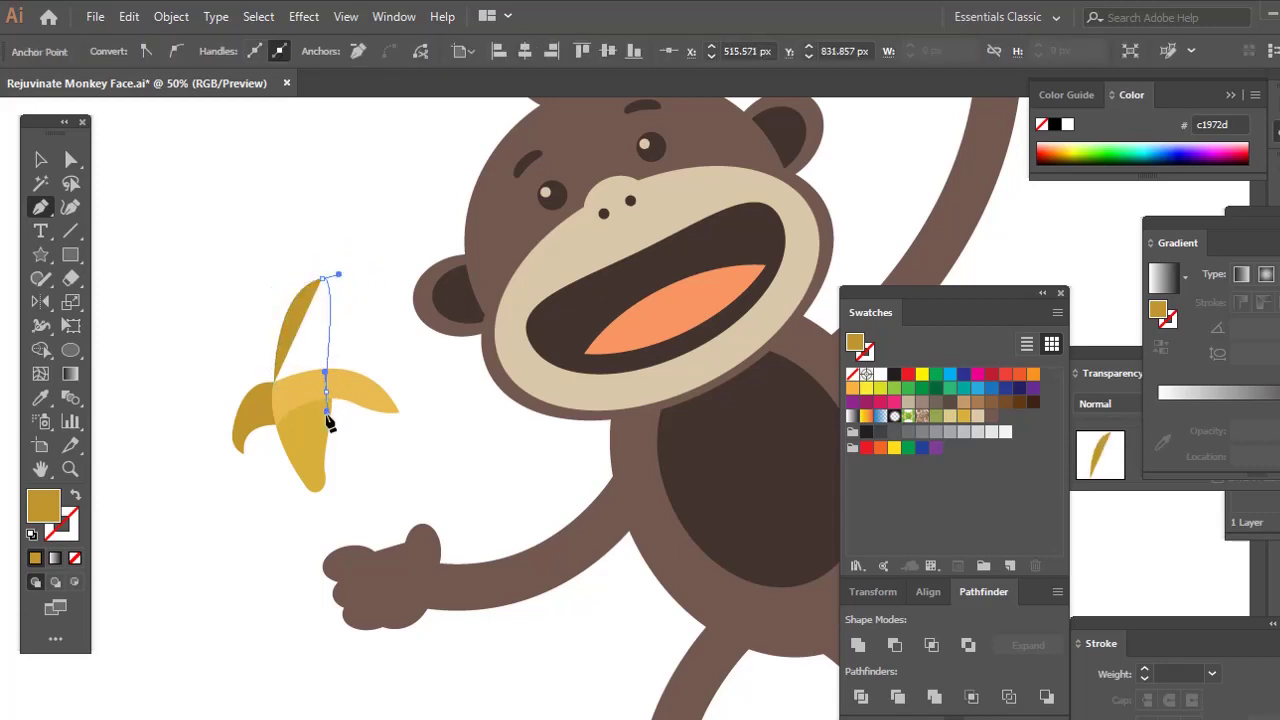
pyautogui.click(274, 386)
pyautogui.press('a')
pyautogui.hotkey('ctrl', 'shift', 'a')
# Send the banana fruit shape behind the peels and recolour it pale cream yellow.
pyautogui.click(309, 353)
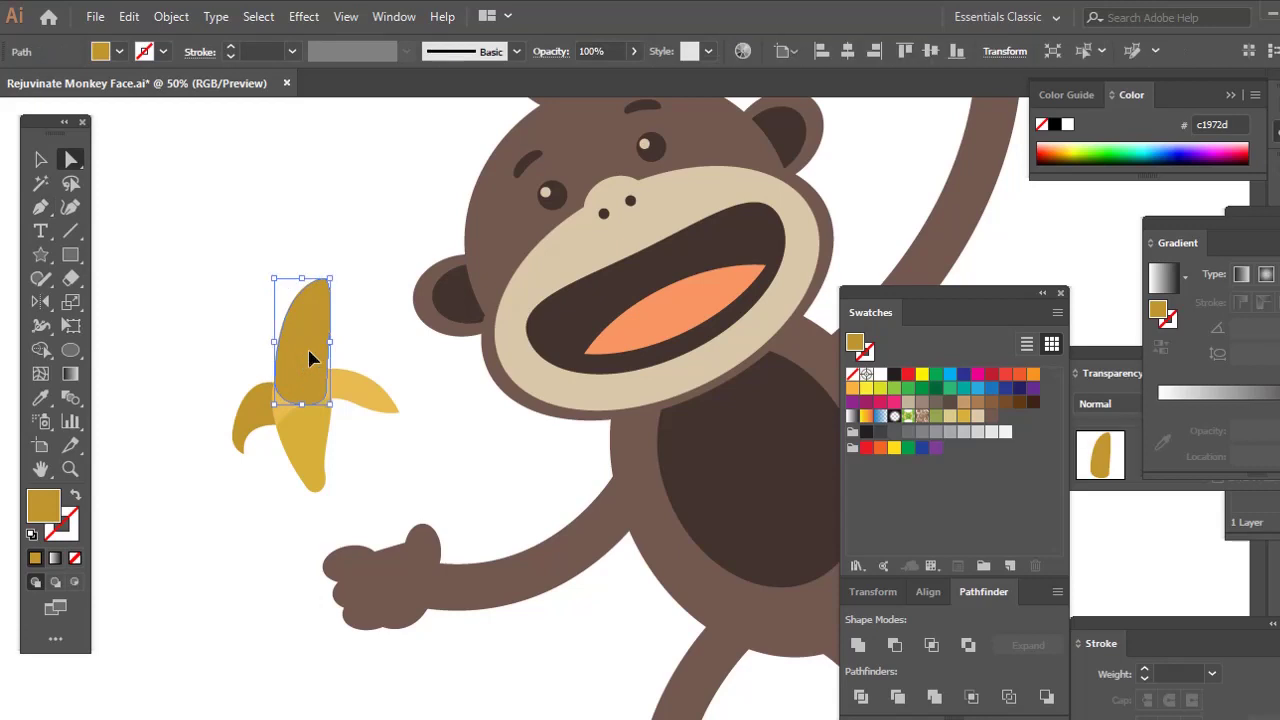
pyautogui.hotkey('ctrl', 'shift', '[')
pyautogui.press('i')
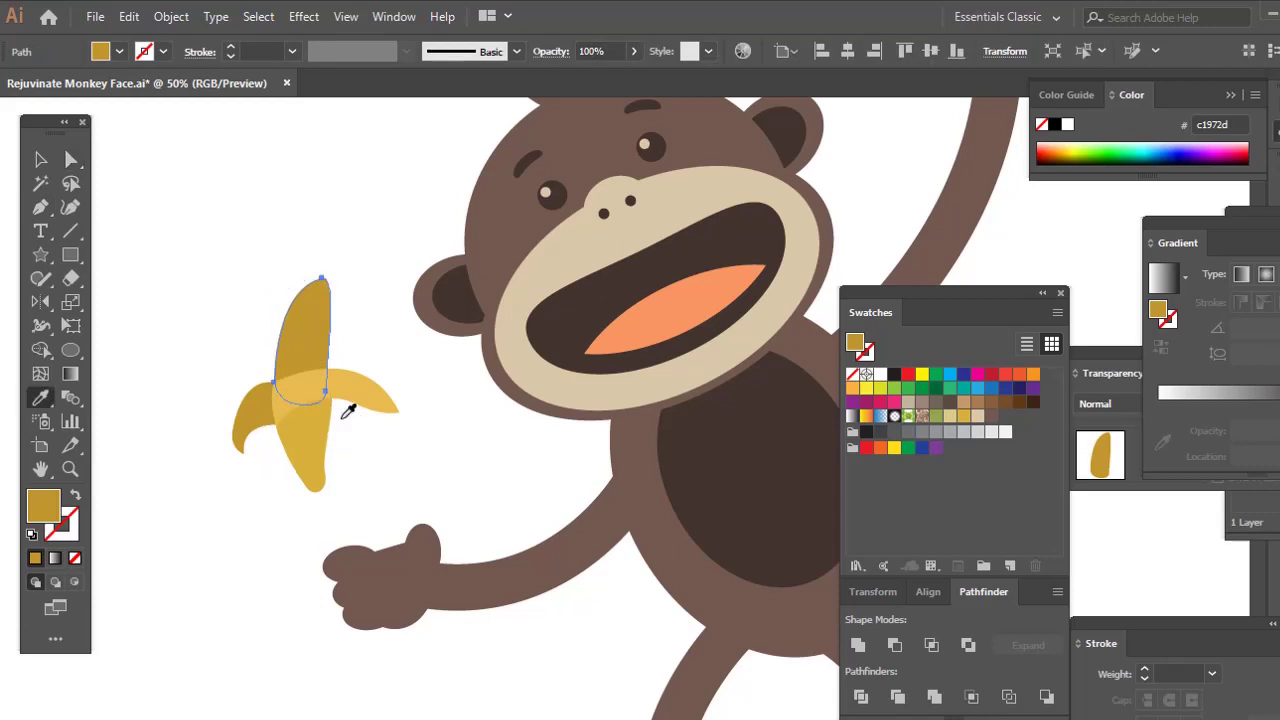
pyautogui.click(362, 392)
pyautogui.doubleClick(42, 511)
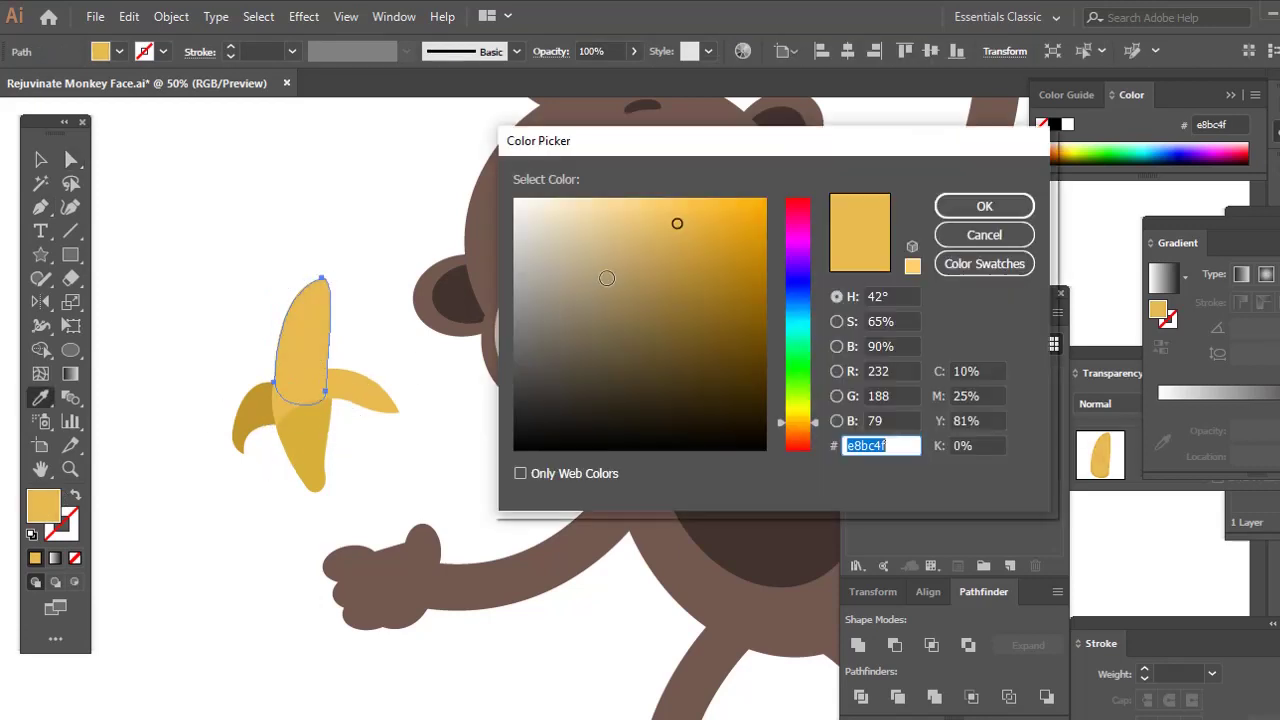
pyautogui.click(599, 199)
pyautogui.click(980, 207)
# Extend the tip of the banana's lower body downward and move the whole banana onto the monkey's lowered hand.
pyautogui.moveTo(287, 514); pyautogui.dragTo(330, 513)
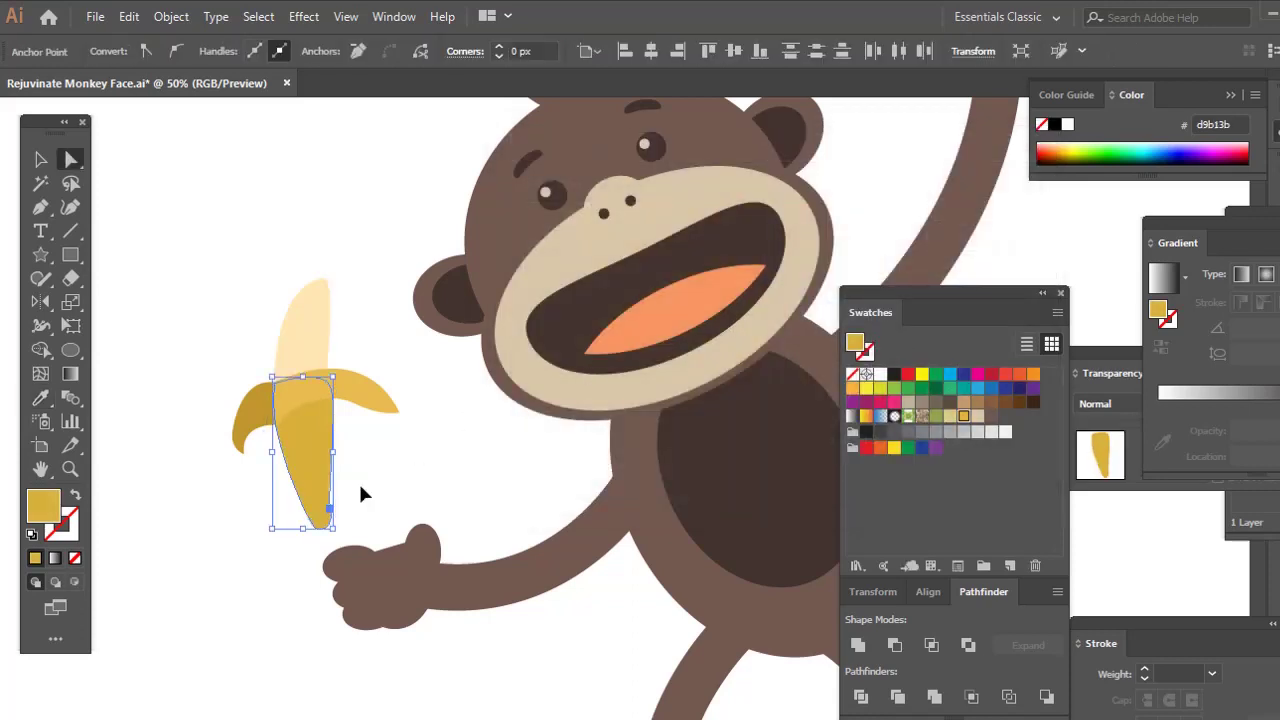
pyautogui.click(364, 486)
pyautogui.press('z')
pyautogui.keyDown('alt'); pyautogui.click(408, 451); pyautogui.keyUp('alt')
pyautogui.moveTo(408, 451); pyautogui.dragTo(278, 473)
pyautogui.press('v')
pyautogui.moveTo(460, 447); pyautogui.dragTo(482, 490)
# Place the lowered hand's thumb ellipse in front of the banana.
pyautogui.press('a')
pyautogui.hotkey('ctrl', '+')
pyautogui.click(605, 378)
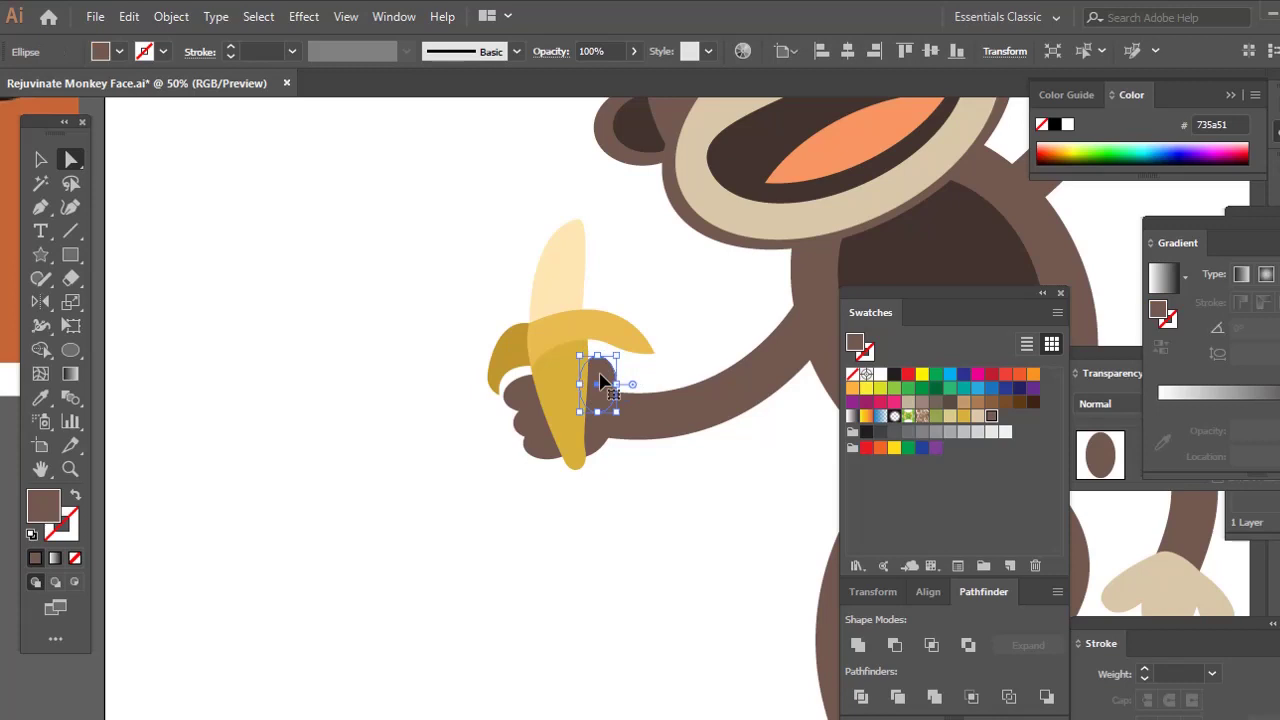
pyautogui.press('Delete')
pyautogui.click(571, 393)
pyautogui.press('z')
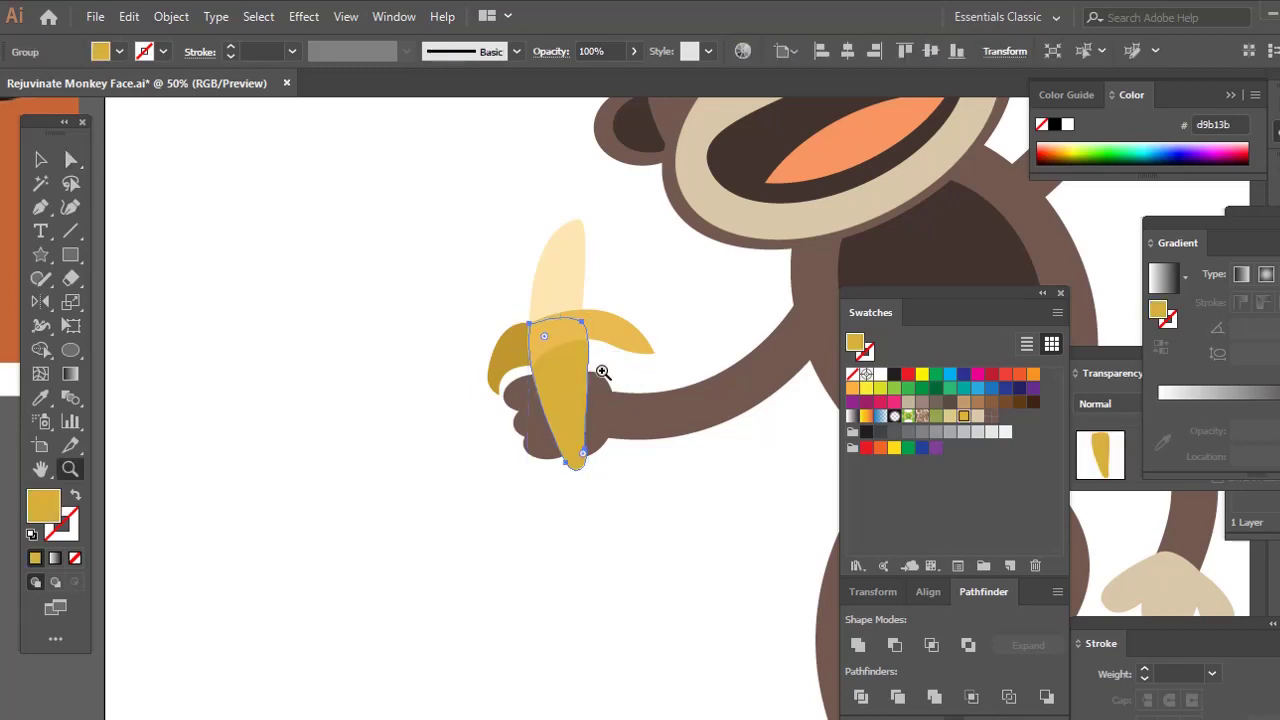
pyautogui.hotkey('ctrl', 'z')
pyautogui.hotkey('ctrl', 'z')
# Tilt the thumb ellipse clockwise and move it so that it overlaps the banana's edge.
pyautogui.moveTo(567, 337); pyautogui.dragTo(634, 451)
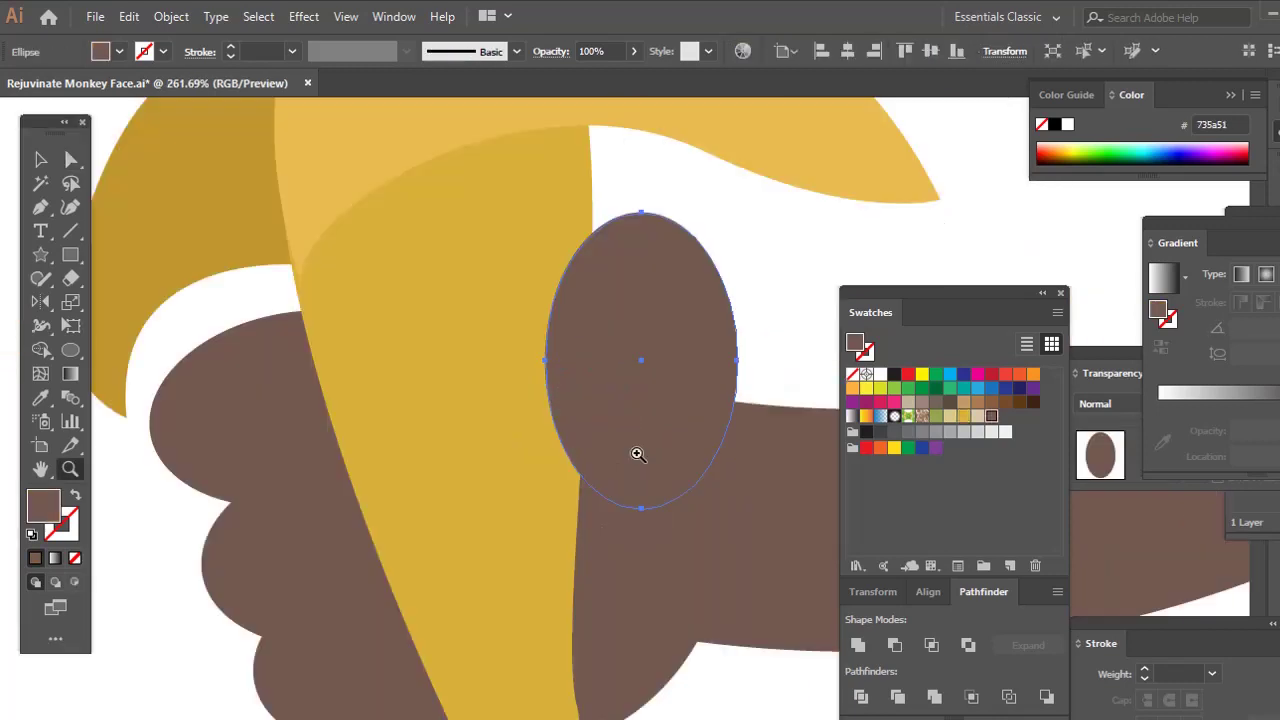
pyautogui.press('v')
pyautogui.moveTo(748, 208); pyautogui.dragTo(763, 272)
pyautogui.moveTo(665, 353); pyautogui.dragTo(609, 399)
# Cut the lowered hand's three finger ellipses and paste them in front of the banana so they wrap around it.
pyautogui.press('a')
pyautogui.click(265, 422)
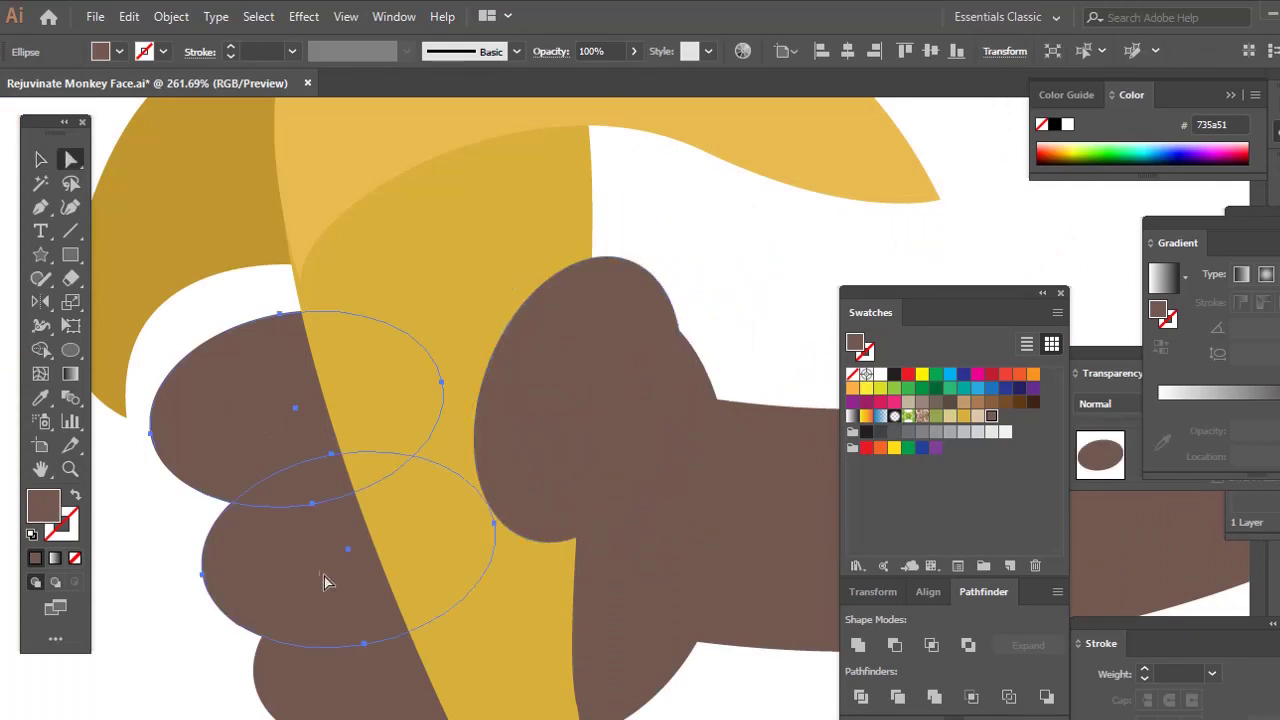
pyautogui.moveTo(355, 696); pyautogui.dragTo(353, 577)
pyautogui.keyDown('shift'); pyautogui.click(353, 579); pyautogui.keyUp('shift')
pyautogui.hotkey('ctrl', 'x')
pyautogui.click(466, 530)
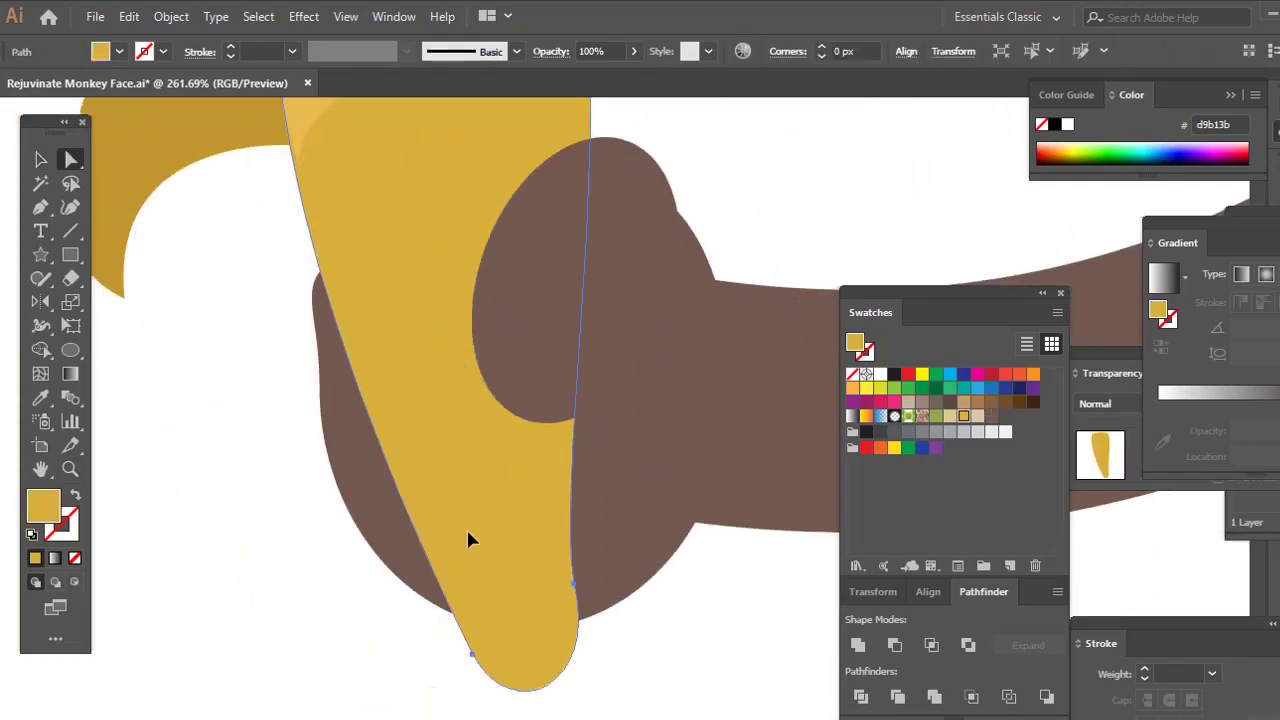
pyautogui.hotkey('ctrl', 'f')
# Recolour the lowered hand's palm, thumb and fingers with the beige sampled from the raised hand.
pyautogui.press('z')
pyautogui.keyDown('alt'); pyautogui.click(538, 466); pyautogui.keyUp('alt')
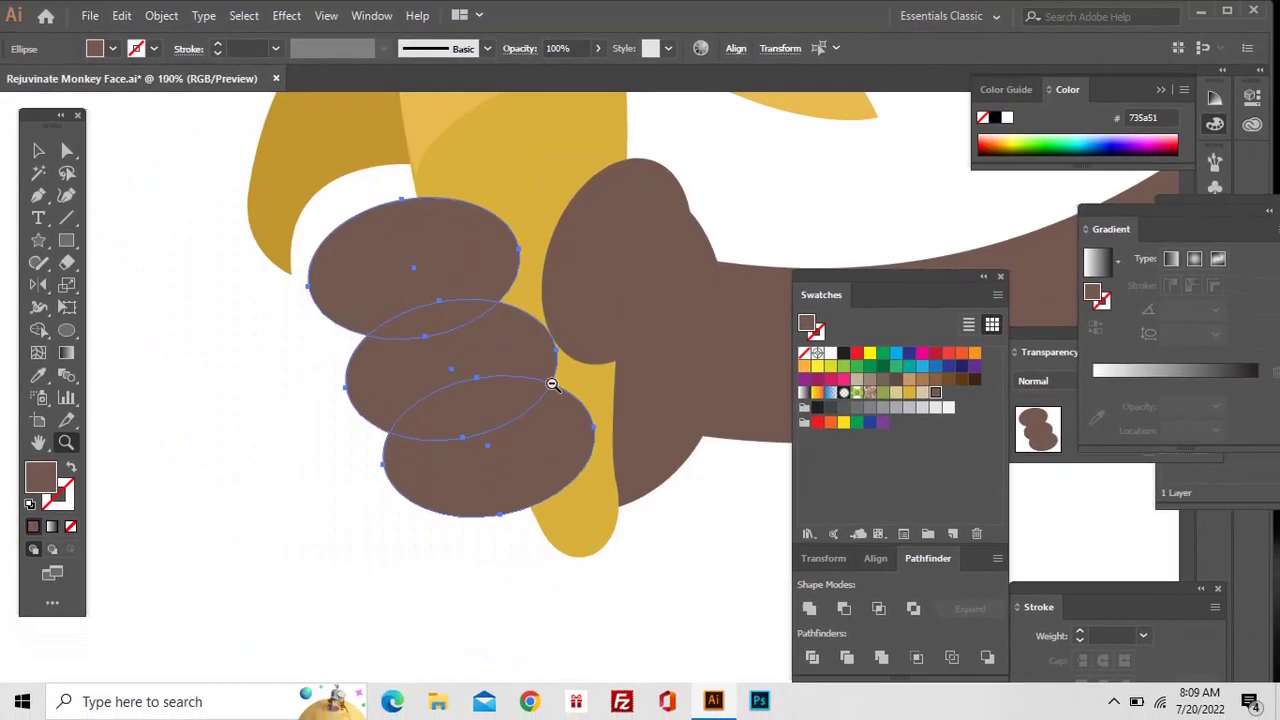
pyautogui.keyDown('alt'); pyautogui.click(552, 384); pyautogui.keyUp('alt')
pyautogui.keyDown('alt'); pyautogui.click(552, 384); pyautogui.keyUp('alt')
pyautogui.keyDown('alt'); pyautogui.click(552, 384); pyautogui.keyUp('alt')
pyautogui.moveTo(848, 257); pyautogui.dragTo(484, 477)
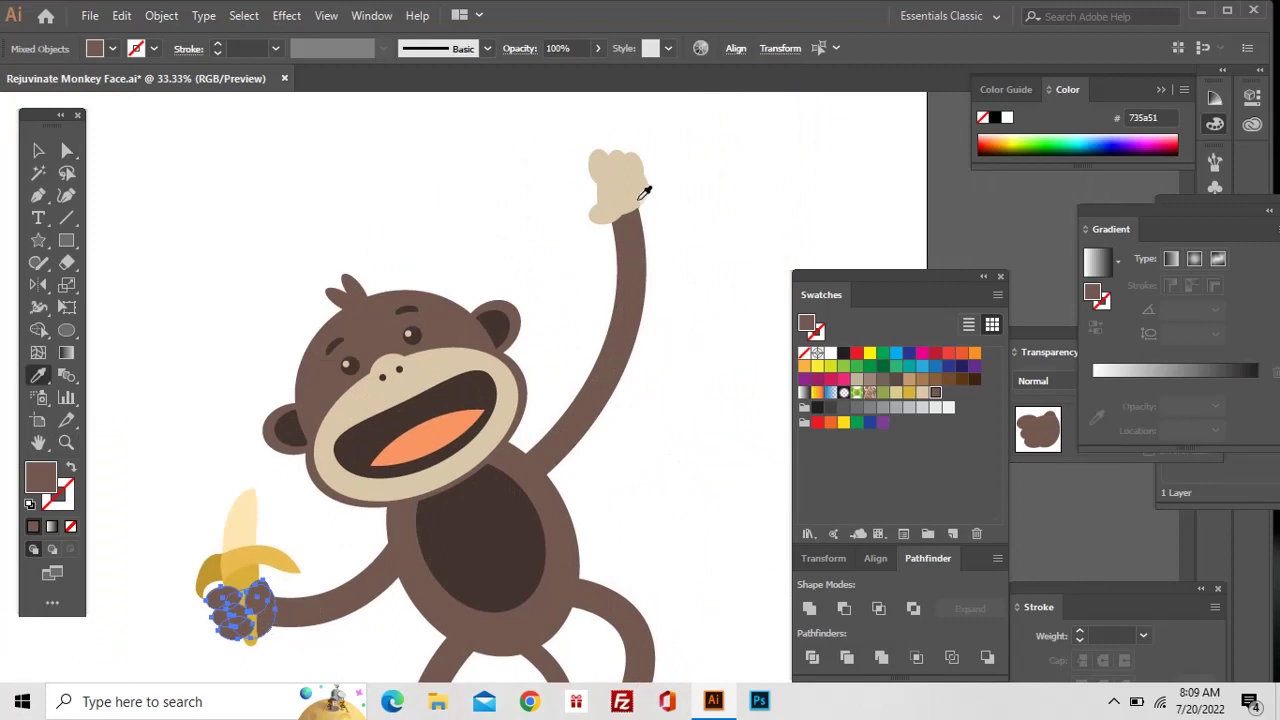
pyautogui.click(640, 198)
pyautogui.keyDown('ctrl'); pyautogui.click(323, 537); pyautogui.keyUp('ctrl')
# Draw a sagging curved path with the Pen tool from the artboard's upper edge across the raised hand to its right edge.
pyautogui.moveTo(323, 537); pyautogui.dragTo(383, 409)
pyautogui.moveTo(600, 278); pyautogui.dragTo(427, 415)
pyautogui.press('z')
pyautogui.keyDown('alt'); pyautogui.click(522, 422); pyautogui.keyUp('alt')
pyautogui.keyDown('alt'); pyautogui.click(522, 422); pyautogui.keyUp('alt')
pyautogui.keyDown('alt'); pyautogui.click(572, 409); pyautogui.keyUp('alt')
pyautogui.click(523, 388)
pyautogui.click(523, 388)
pyautogui.moveTo(523, 388); pyautogui.dragTo(343, 422)
pyautogui.click(40, 197)
pyautogui.moveTo(270, 132); pyautogui.dragTo(308, 213)
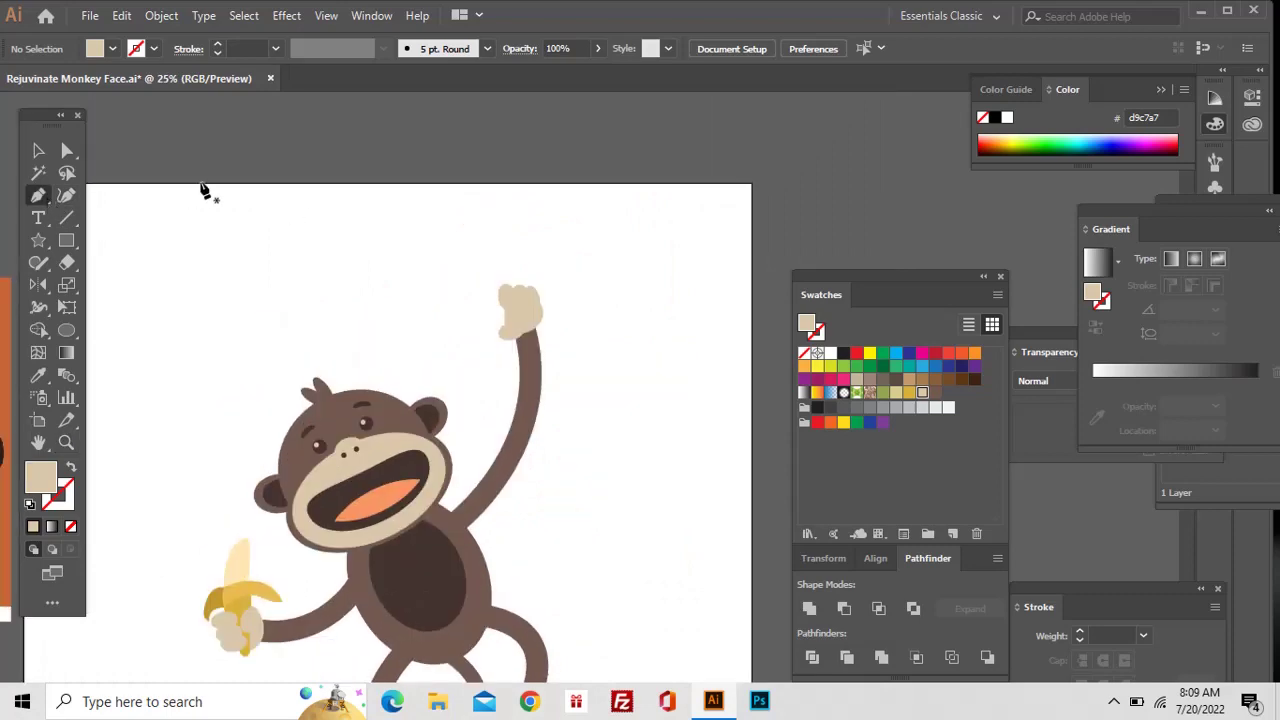
pyautogui.click(200, 183)
pyautogui.moveTo(752, 296); pyautogui.dragTo(1016, 221)
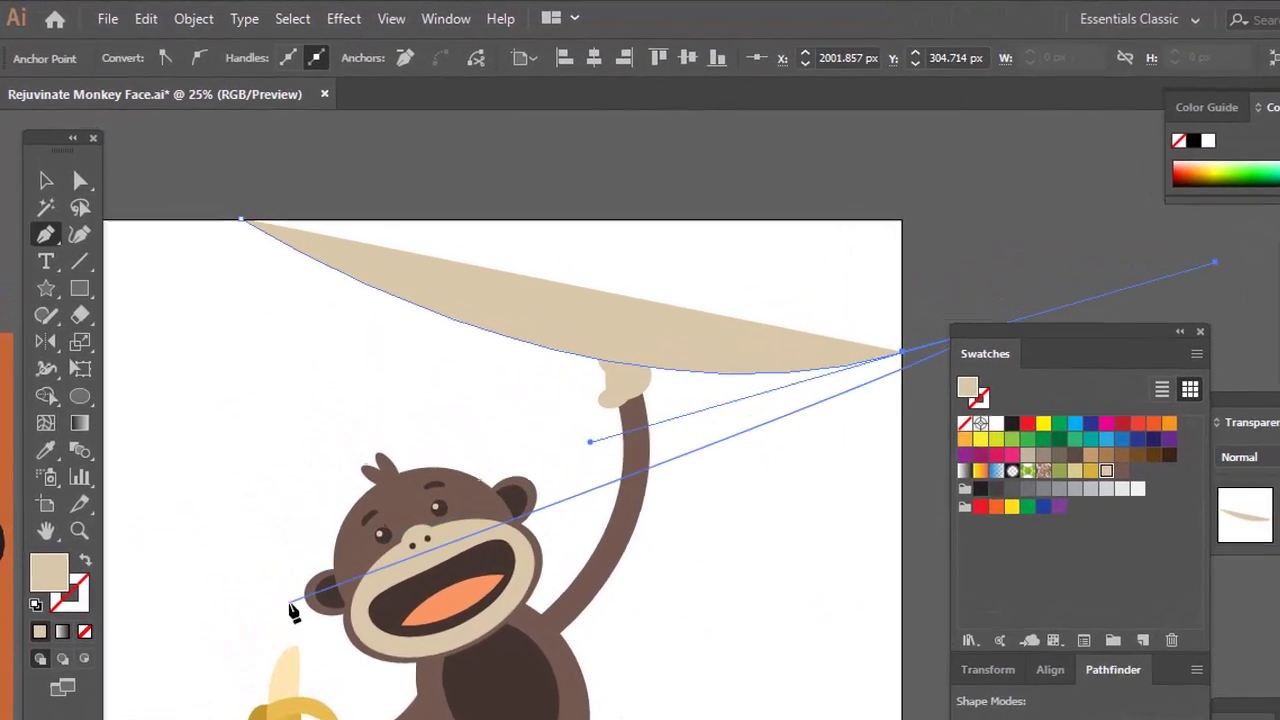
# Give the curved path the belly's dark brown as its stroke colour and no fill.
pyautogui.click(85, 561)
pyautogui.press('i')
pyautogui.click(495, 685)
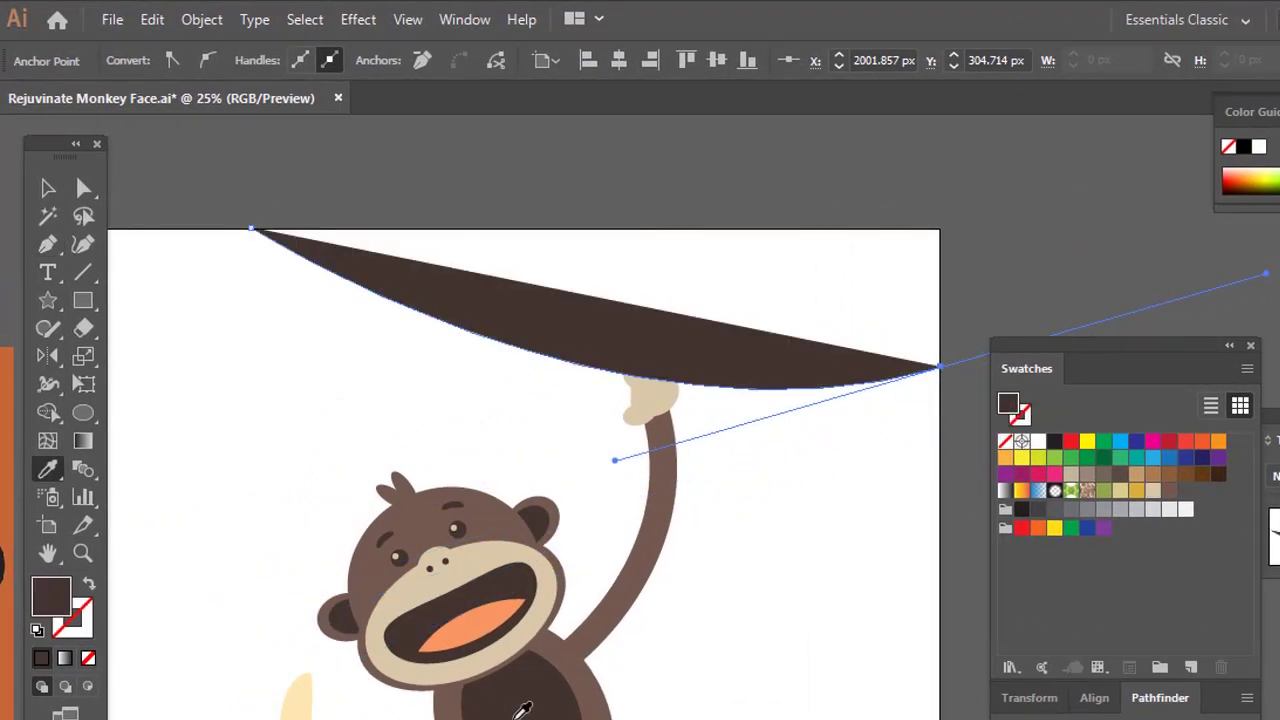
pyautogui.click(88, 590)
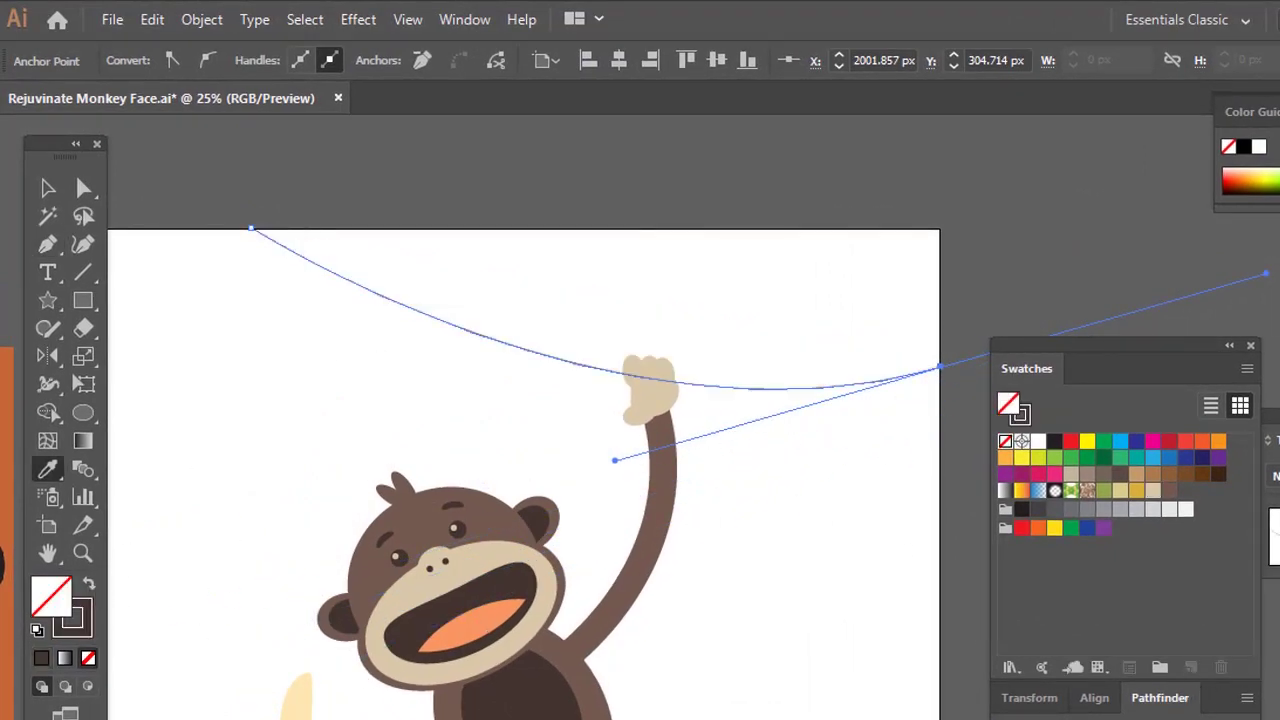
# Set the curved path's stroke weight to 60 pt with round caps and corners.
pyautogui.moveTo(1279, 719); pyautogui.dragTo(1231, 508)
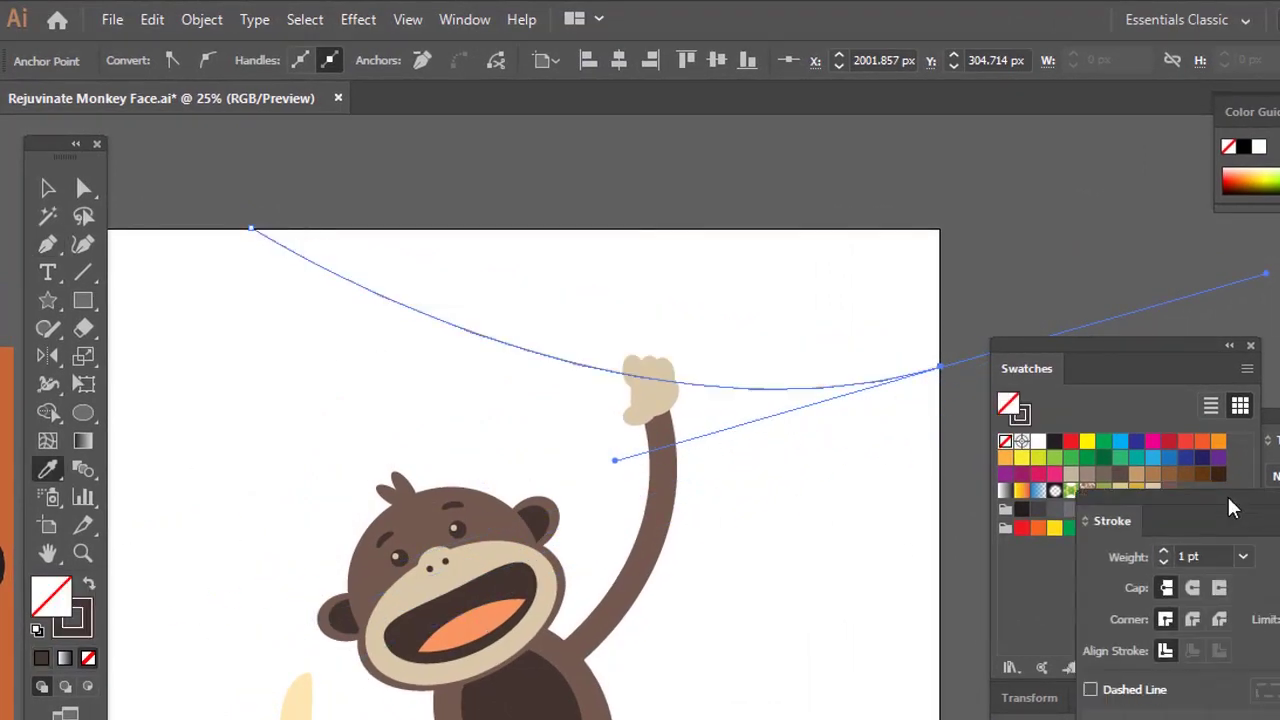
pyautogui.click(1244, 558)
pyautogui.click(1272, 528)
pyautogui.click(1244, 557)
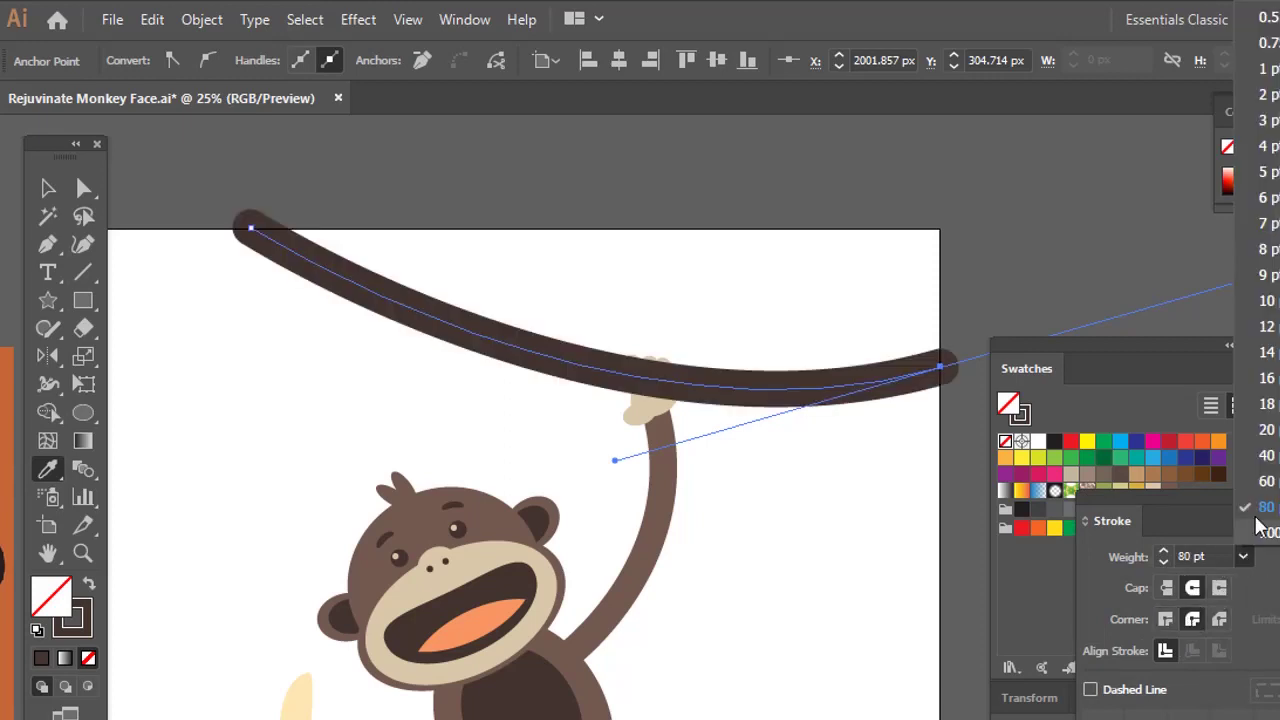
pyautogui.click(1265, 481)
# Adjust the curved branch's bend by pulling its right end's direction handle further down and outward.
pyautogui.press('a')
pyautogui.click(733, 472)
pyautogui.hotkey('ctrl', 'space')
pyautogui.click(734, 464)
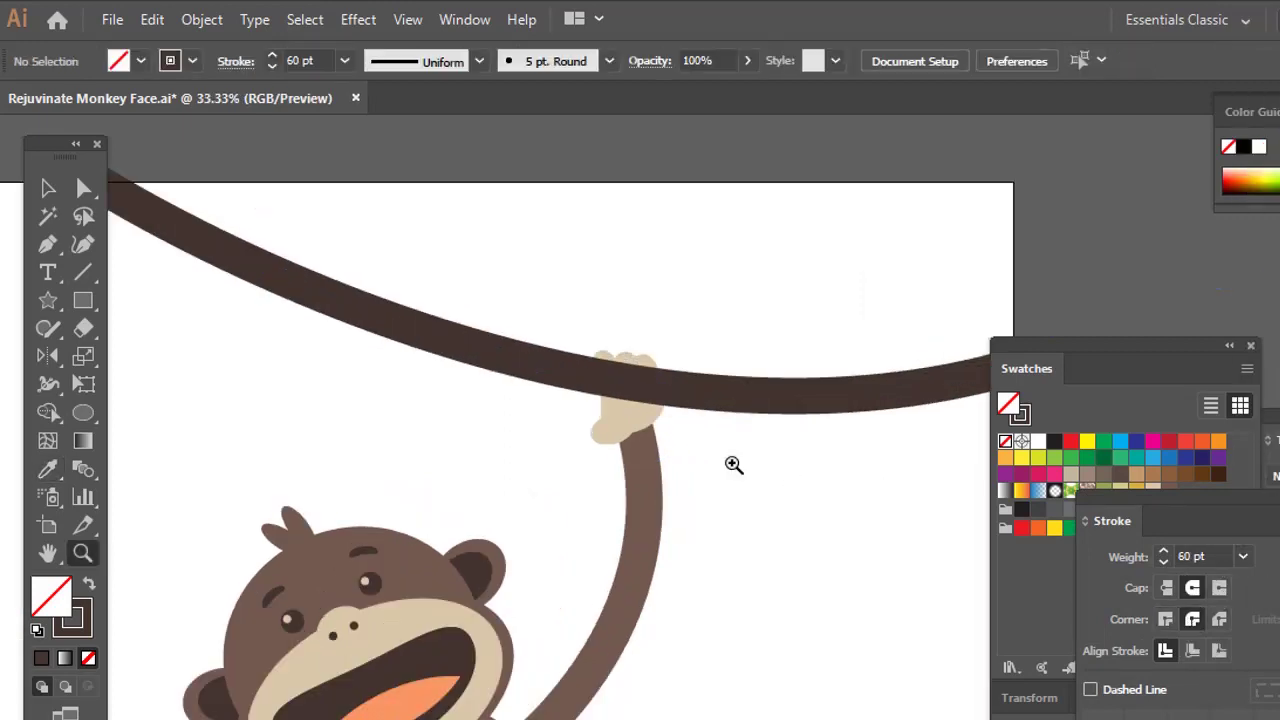
pyautogui.click(756, 405)
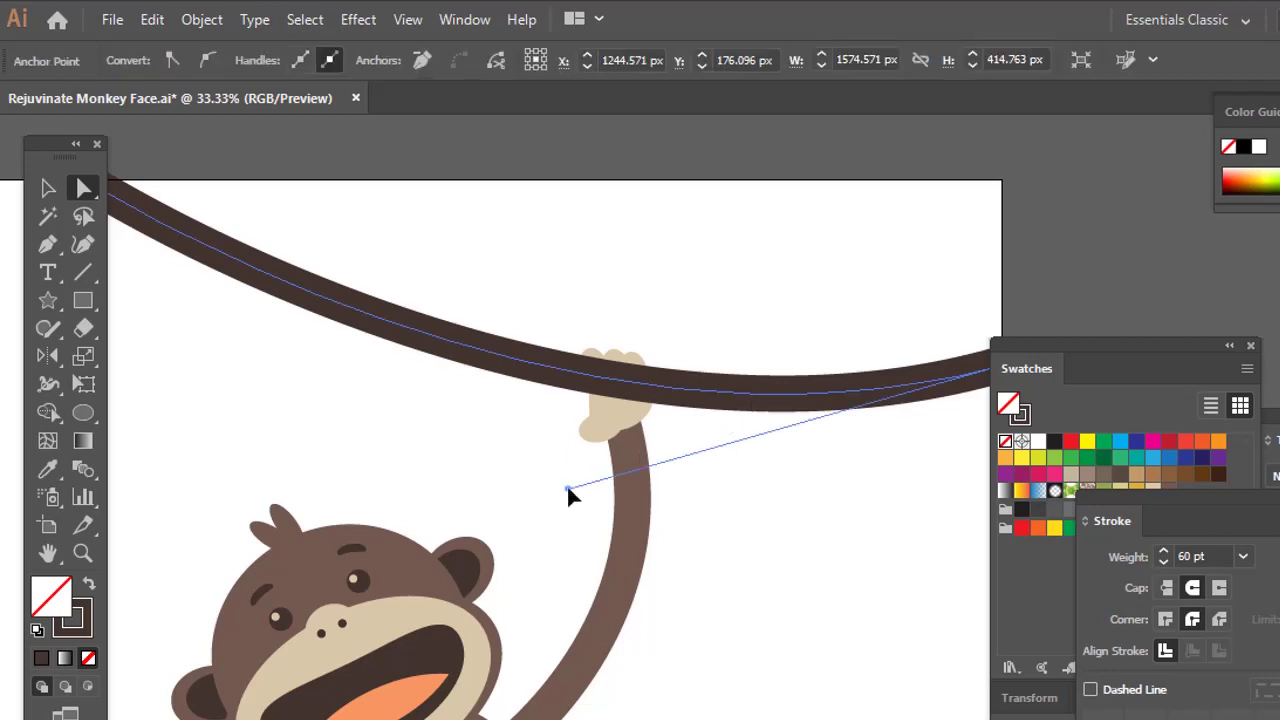
pyautogui.moveTo(568, 489); pyautogui.dragTo(522, 539)
pyautogui.click(690, 483)
# Cut the raised hand's three fingers and thumb and paste them in front of the branch so the hand grips it.
pyautogui.press('z')
pyautogui.moveTo(588, 342); pyautogui.dragTo(642, 466)
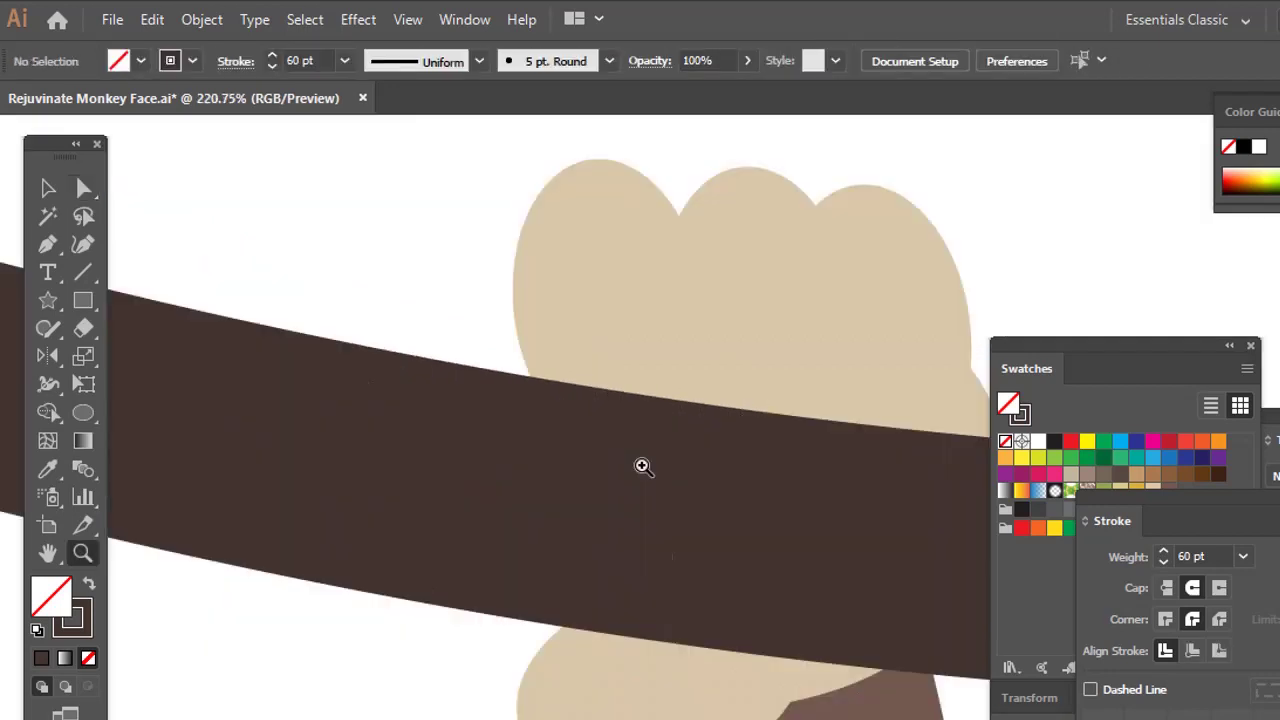
pyautogui.click(655, 705)
pyautogui.keyDown('shift'); pyautogui.click(594, 284); pyautogui.keyUp('shift')
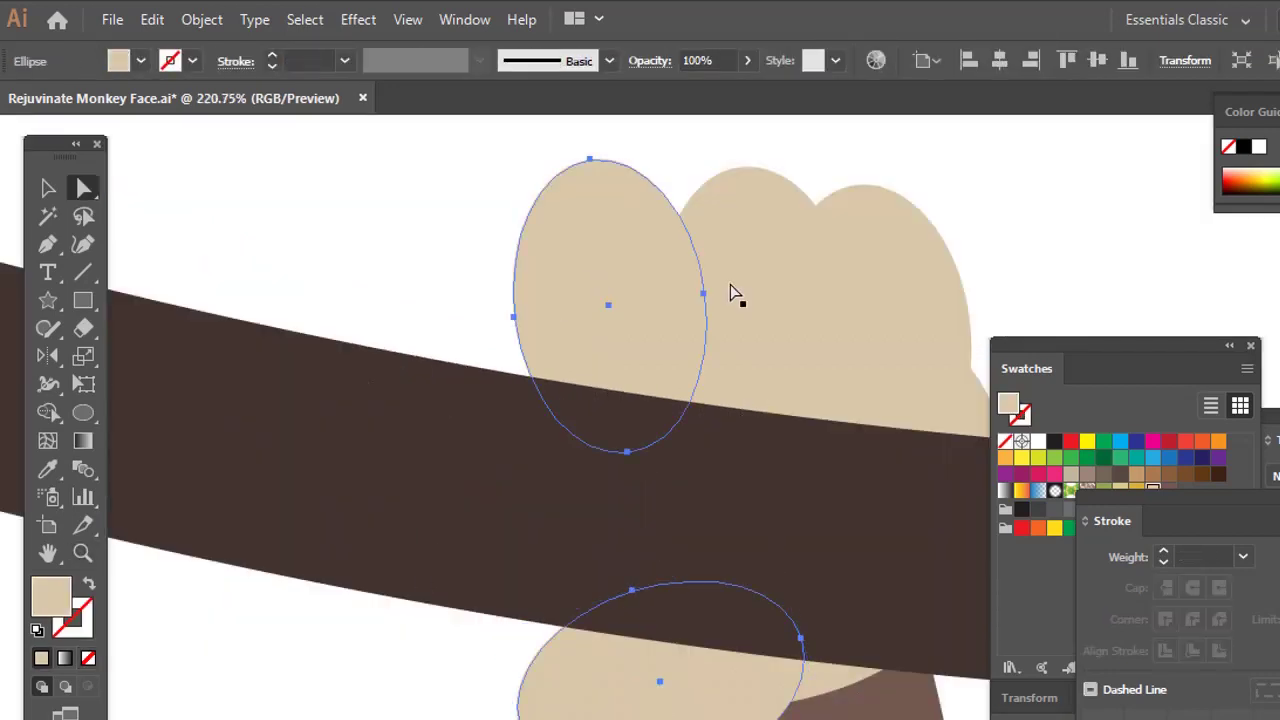
pyautogui.keyDown('shift'); pyautogui.click(786, 282); pyautogui.keyUp('shift')
pyautogui.keyDown('shift'); pyautogui.click(876, 290); pyautogui.keyUp('shift')
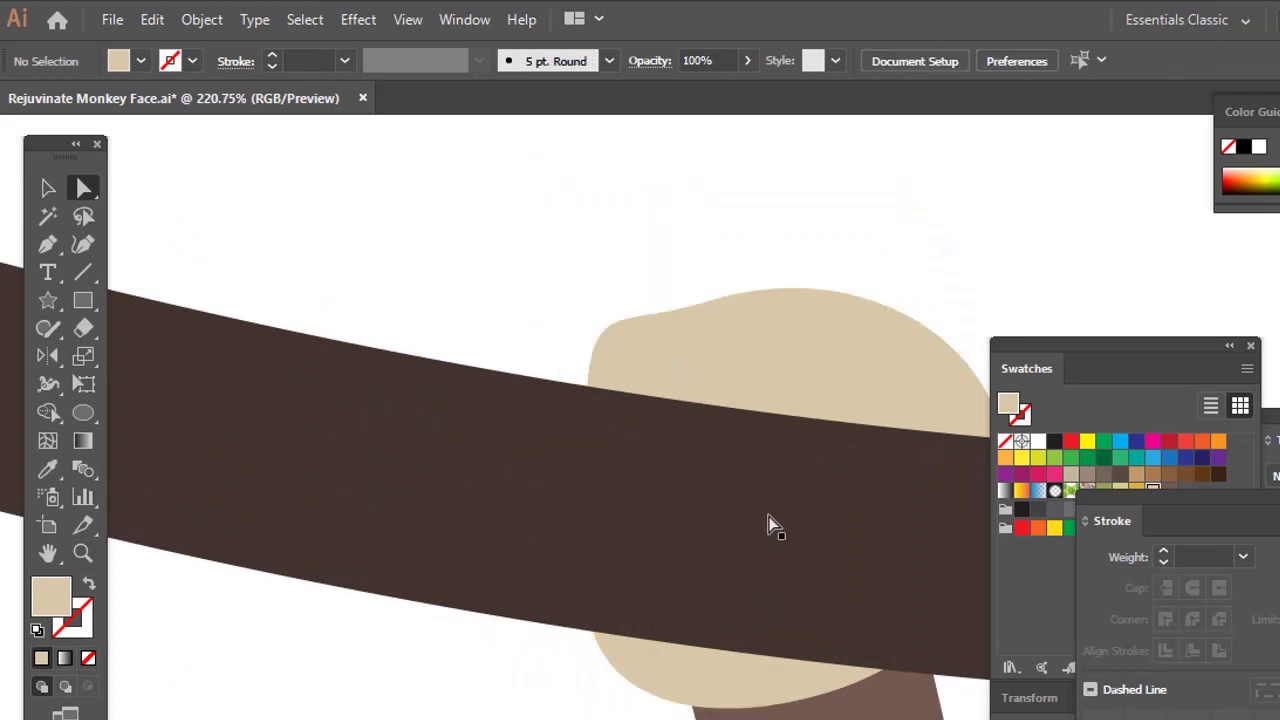
pyautogui.click(769, 523)
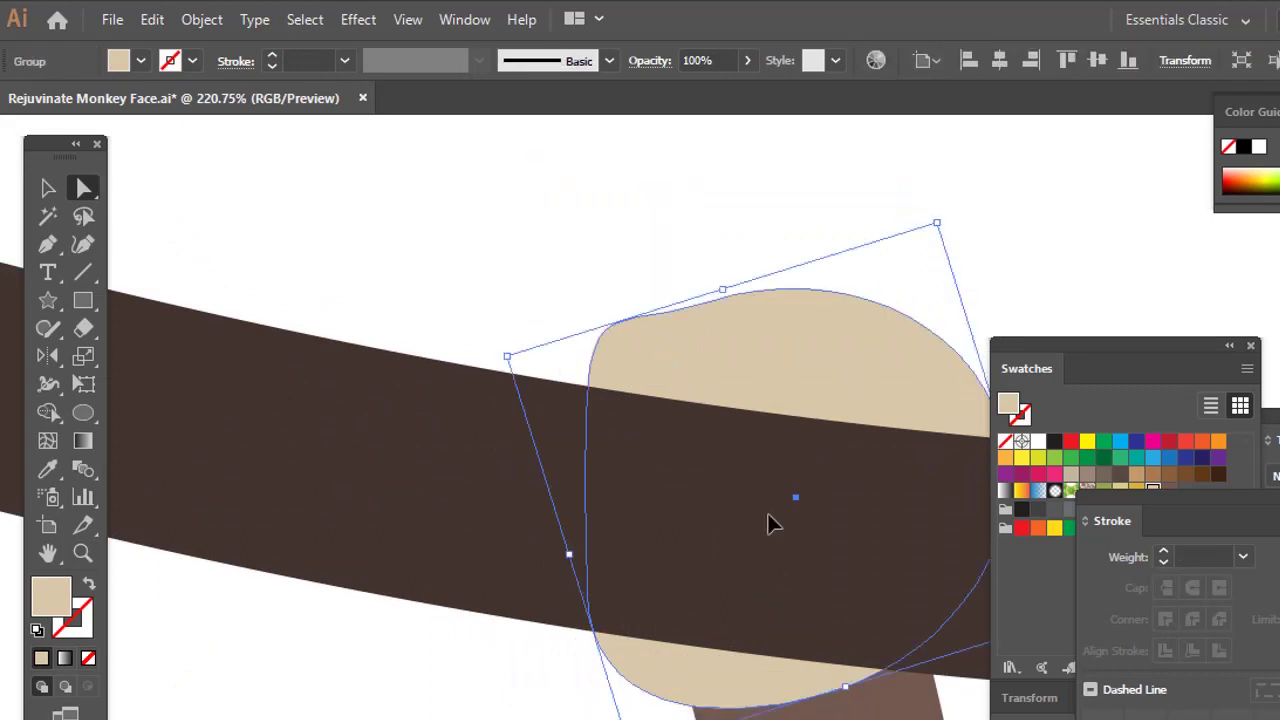
pyautogui.hotkey('ctrl', 'z')
pyautogui.press('v')
pyautogui.hotkey('ctrl', 'shift', 'z')
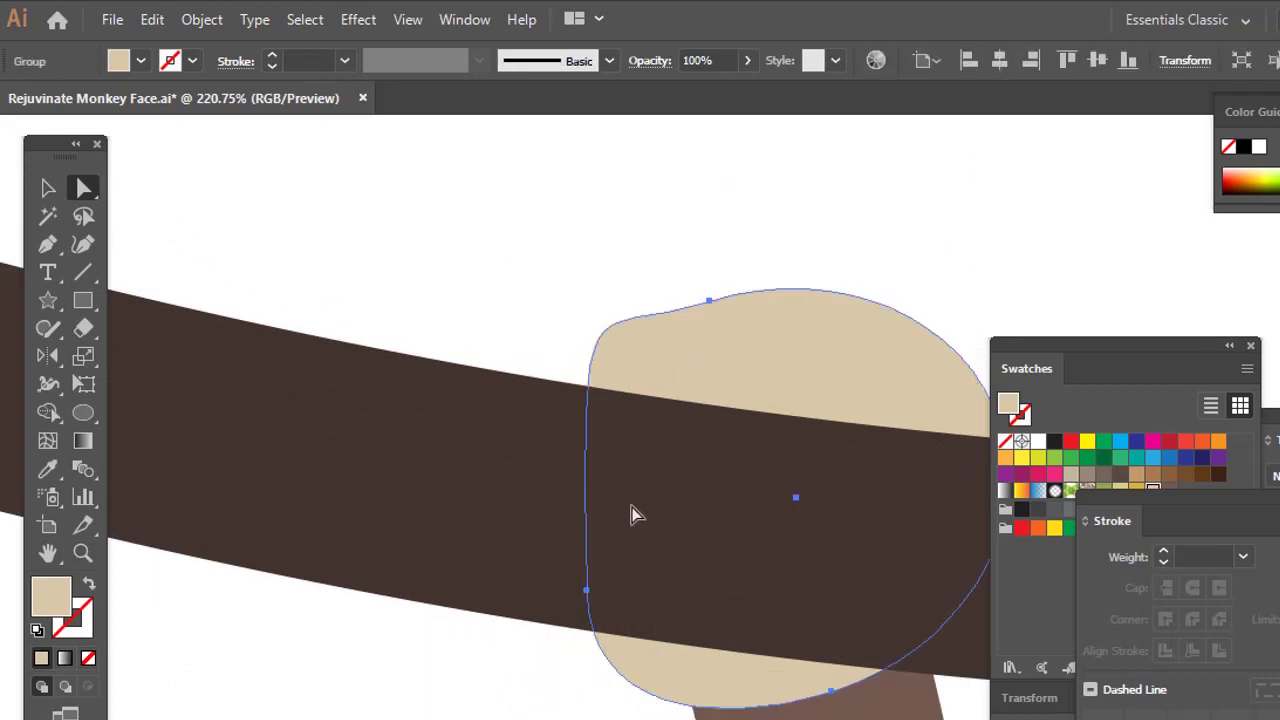
pyautogui.moveTo(429, 312); pyautogui.dragTo(434, 588)
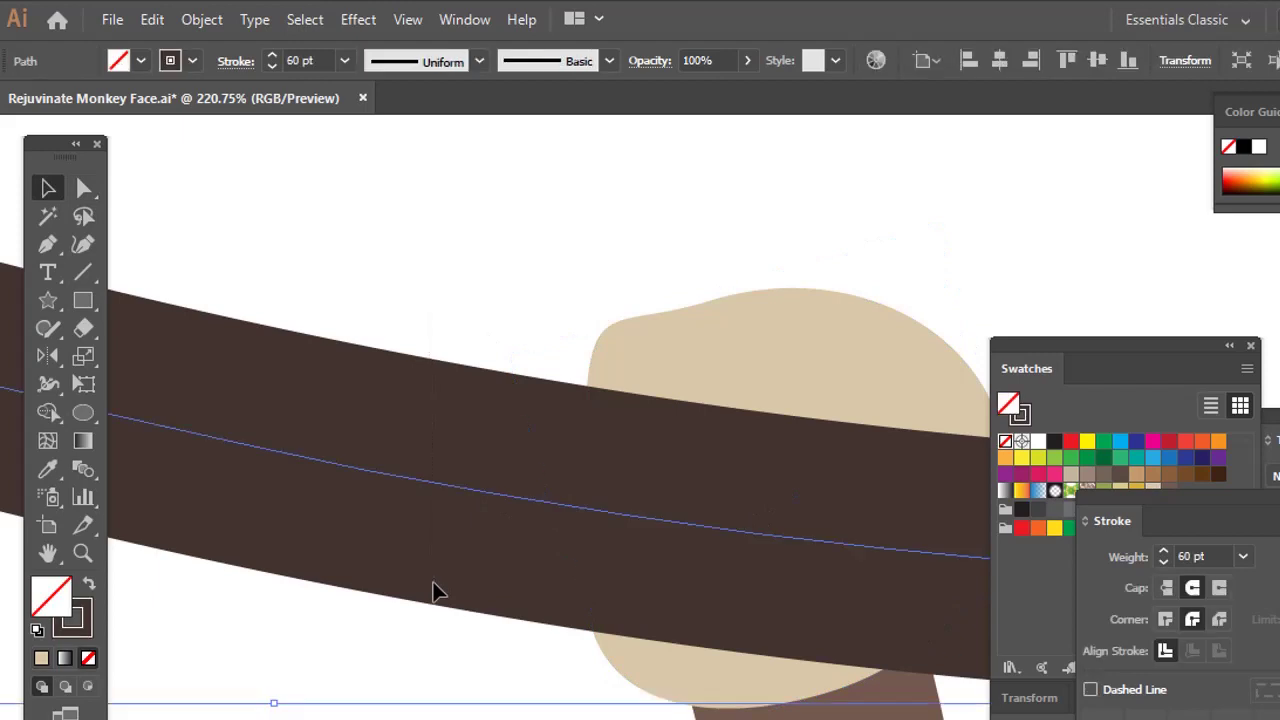
pyautogui.hotkey('ctrl', 'f')
# Refine the branch's bend with the Direct Selection tool so it sags slightly lower through the gripping hand.
pyautogui.press('z')
pyautogui.hotkey('ctrl', '1')
pyautogui.moveTo(589, 586); pyautogui.dragTo(465, 539)
pyautogui.hotkey('ctrl', 'shift', 'a')
pyautogui.press('a')
pyautogui.moveTo(655, 370); pyautogui.dragTo(655, 400)
pyautogui.moveTo(585, 349); pyautogui.dragTo(511, 351)
# Expand the branch's stroke into a filled shape.
pyautogui.press('z')
pyautogui.hotkey('ctrl', '-')
pyautogui.hotkey('ctrl', '-')
pyautogui.hotkey('ctrl', '-')
pyautogui.hotkey('ctrl', '-')
pyautogui.hotkey('ctrl', '-')
pyautogui.moveTo(632, 409); pyautogui.dragTo(382, 238)
pyautogui.press('a')
pyautogui.click(681, 471)
pyautogui.click(204, 20)
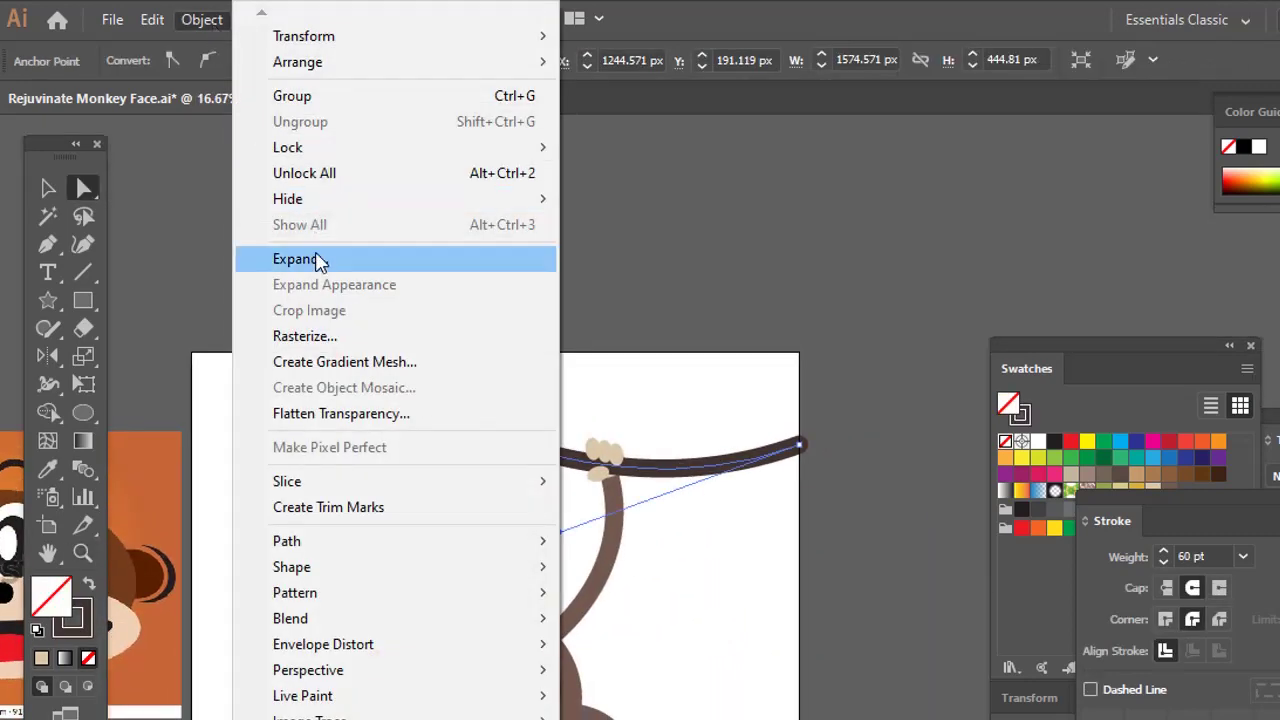
pyautogui.click(317, 257)
pyautogui.click(973, 577)
pyautogui.click(805, 567)
# Draw a large pointed leaf under the branch's left half with the Pen tool and fill it with the olive green swatch.
pyautogui.press('z')
pyautogui.click(725, 525)
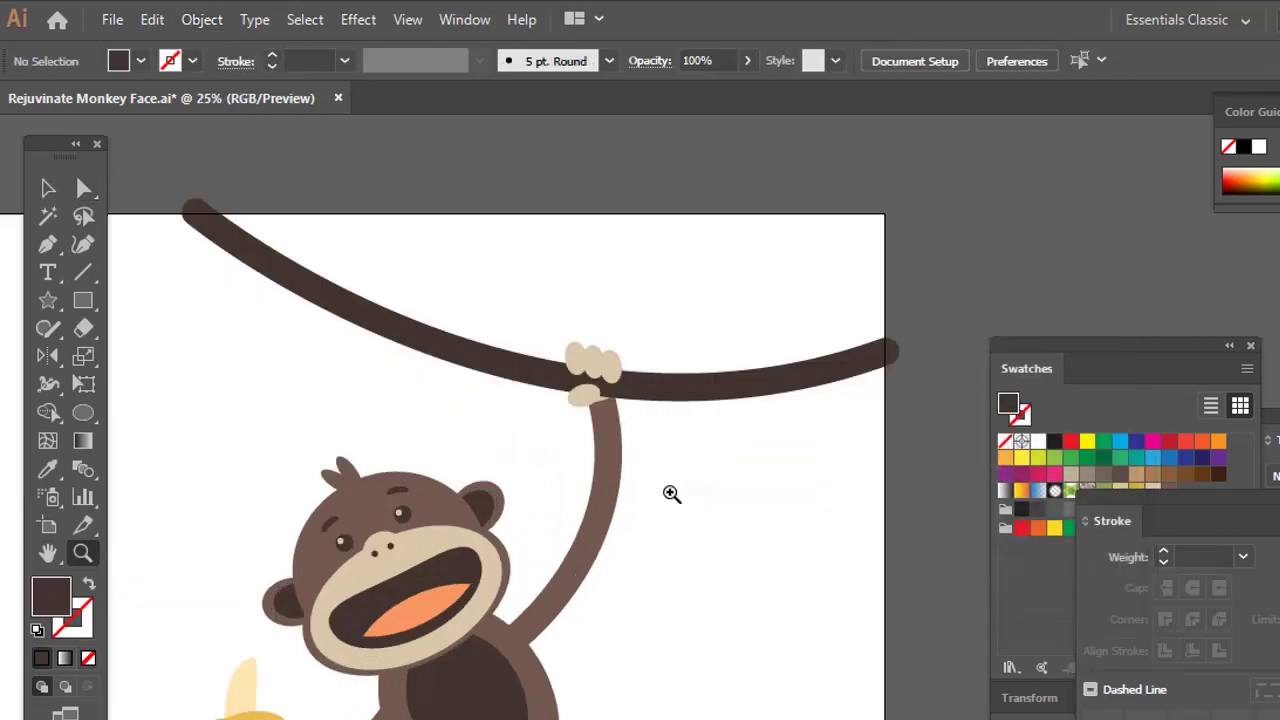
pyautogui.moveTo(671, 494); pyautogui.dragTo(729, 515)
pyautogui.click(47, 244)
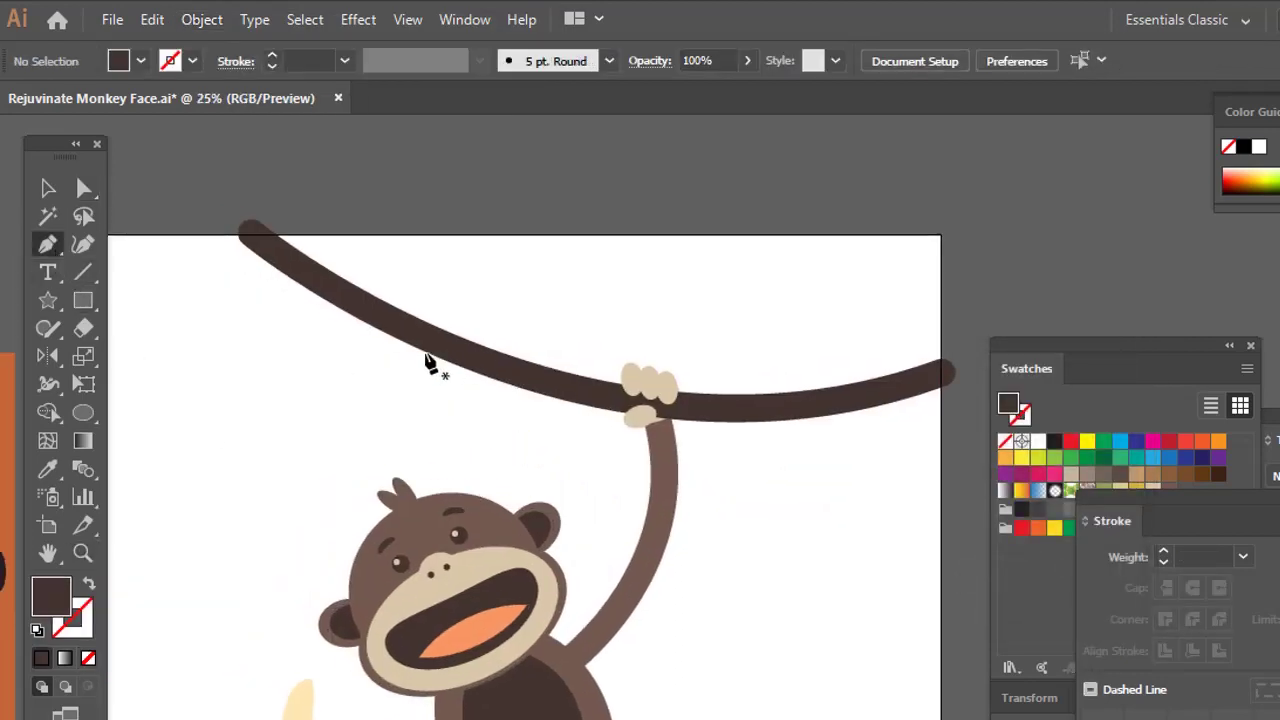
pyautogui.click(426, 354)
pyautogui.moveTo(290, 428); pyautogui.dragTo(260, 523)
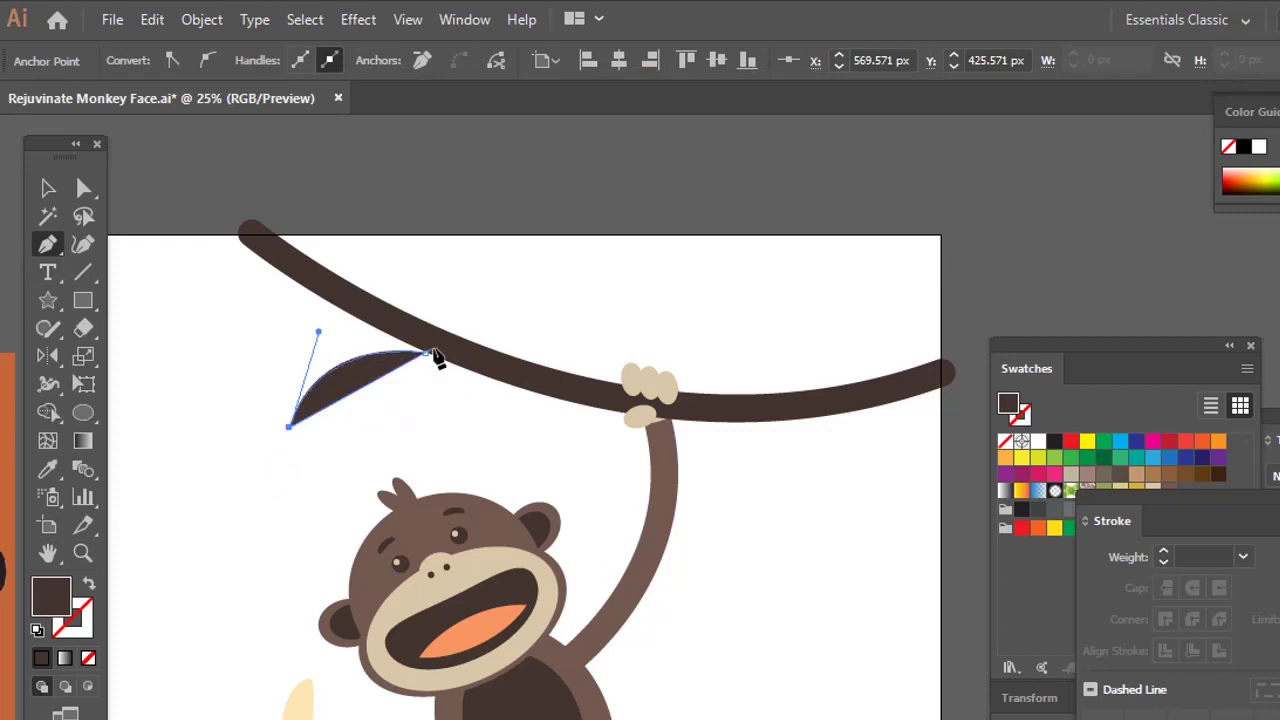
pyautogui.moveTo(426, 354); pyautogui.dragTo(446, 291)
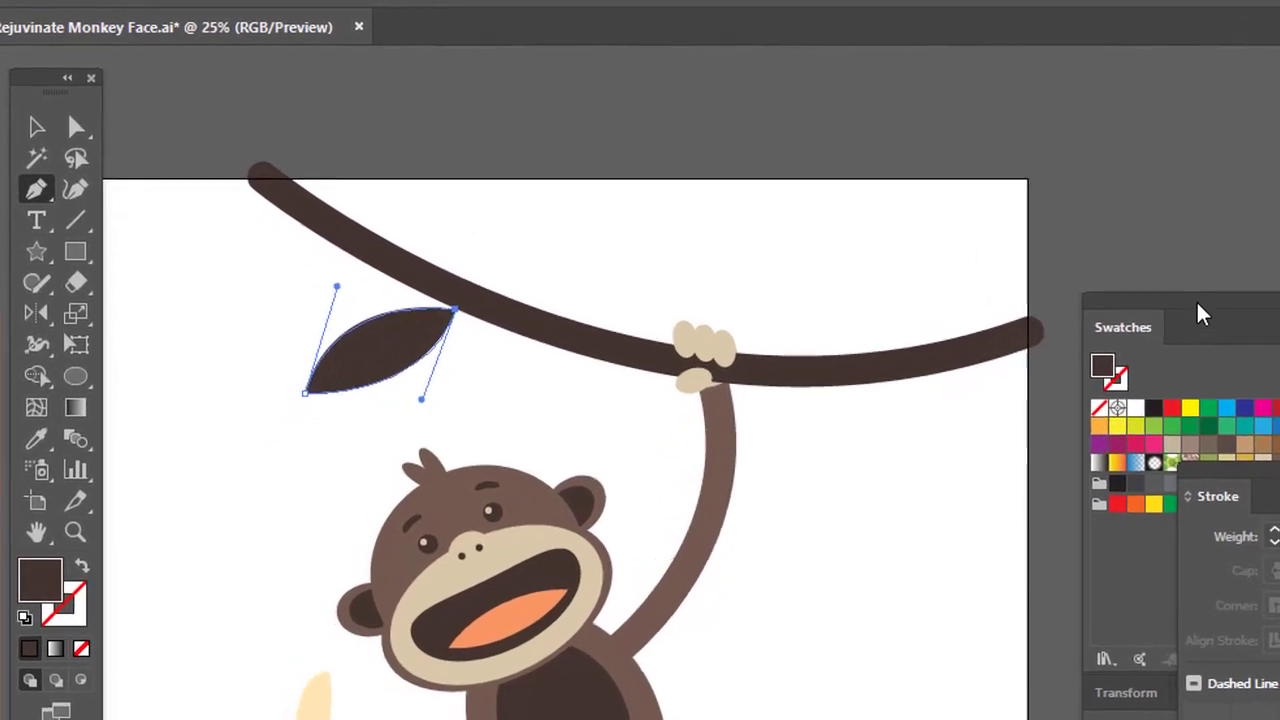
pyautogui.click(1205, 462)
pyautogui.hotkey('ctrl', 'shift', 'a')
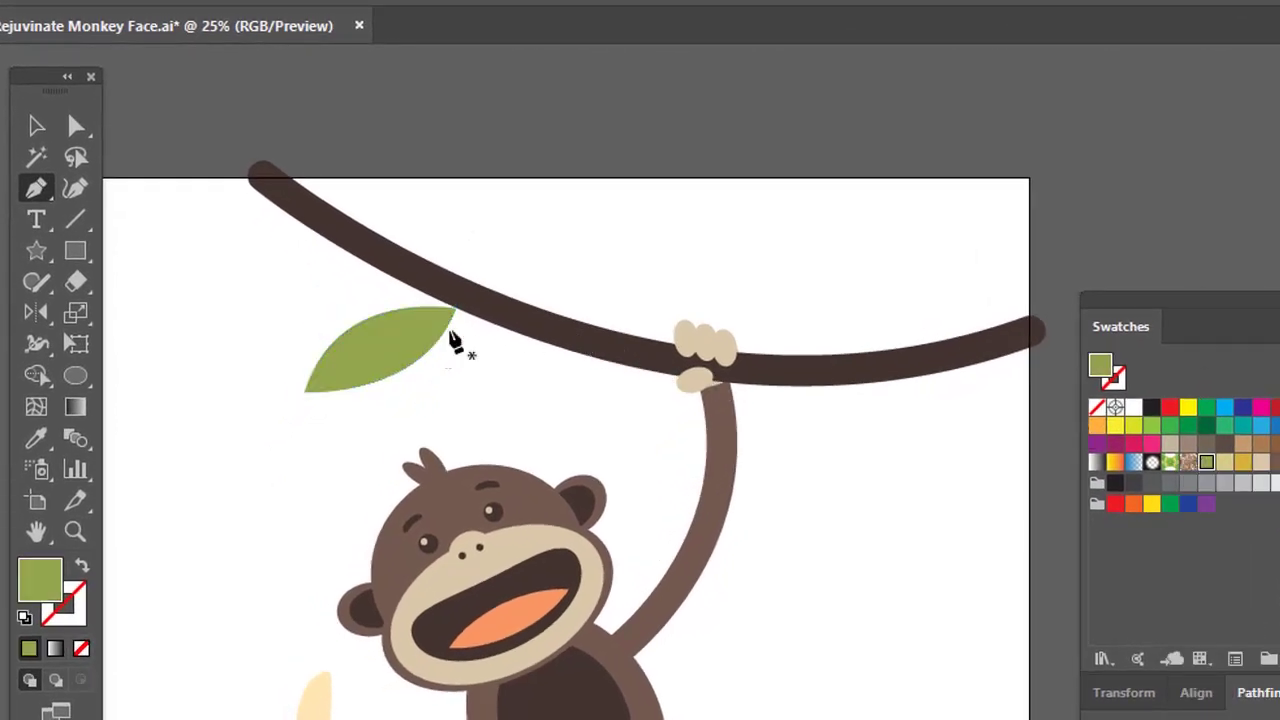
# Nudge the large leaf up and inward so its tip meets the branch.
pyautogui.press('v')
pyautogui.click(428, 347)
pyautogui.moveTo(427, 339); pyautogui.dragTo(429, 335)
# Draw three smaller green leaves along the branch: one above it left of the hand, one below and one above right of the hand.
pyautogui.click(40, 193)
pyautogui.hotkey('ctrl', 'shift', 'a')
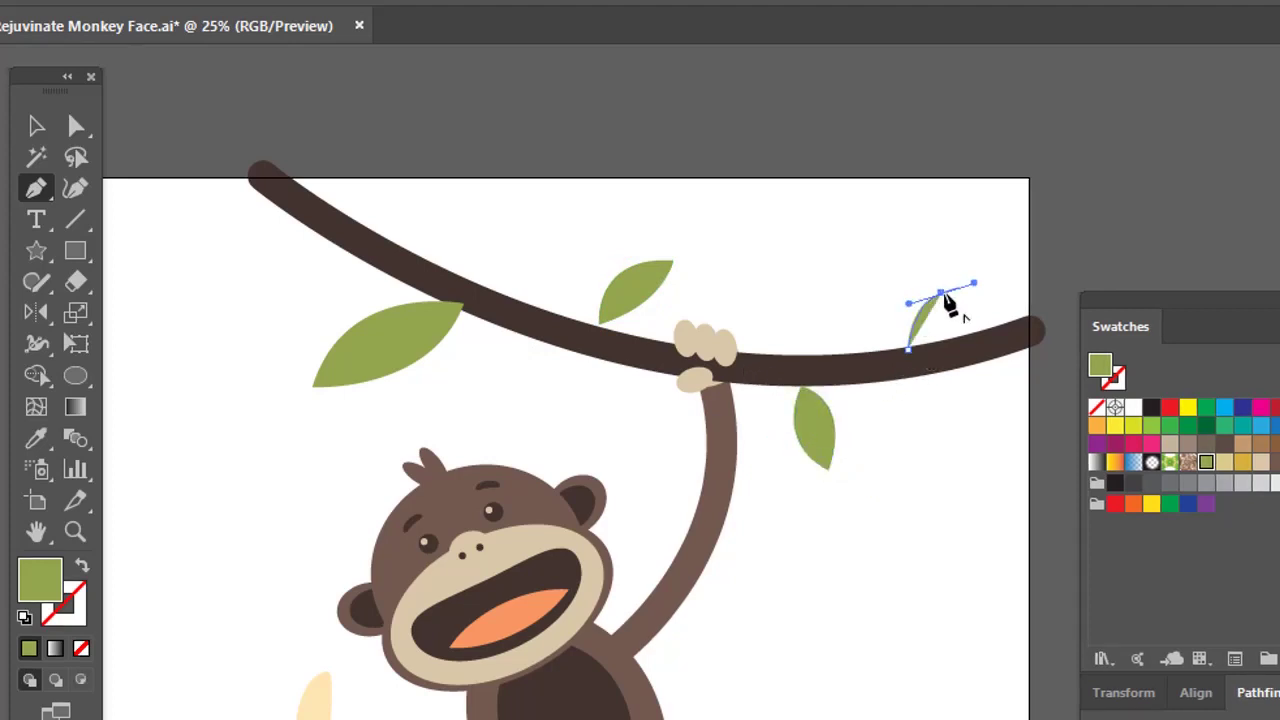
pyautogui.moveTo(910, 351); pyautogui.dragTo(860, 383)
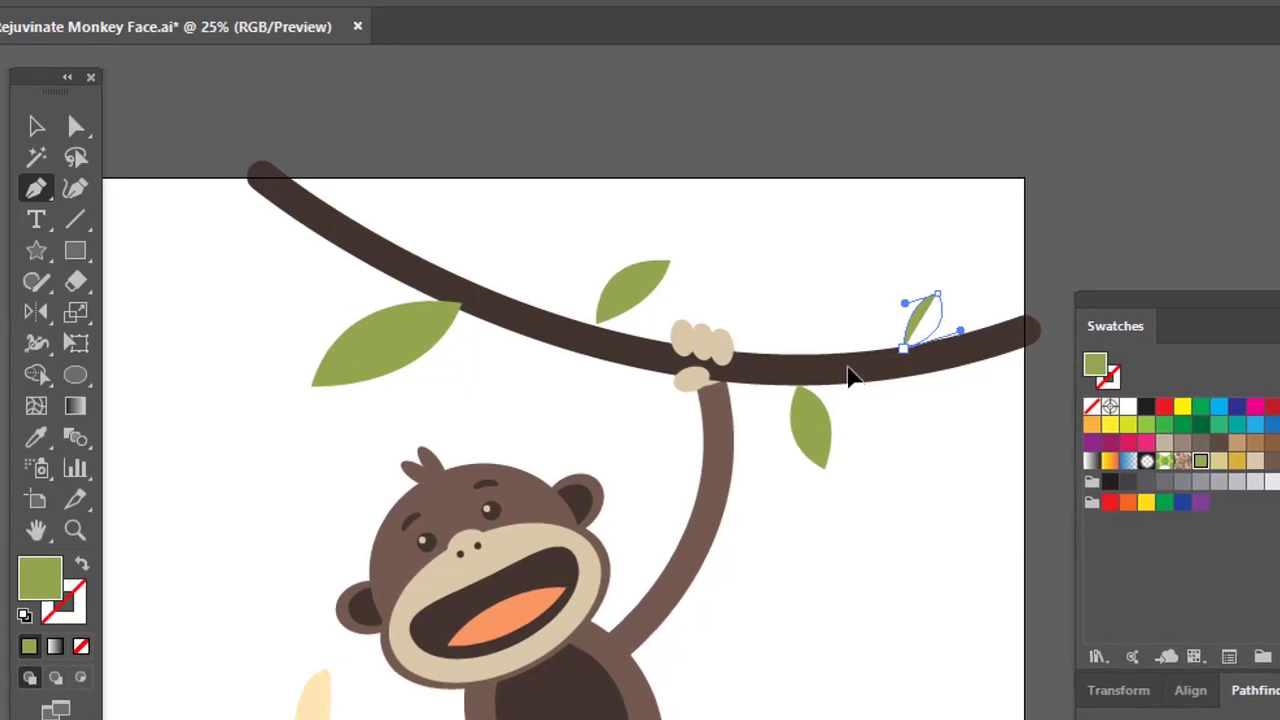
pyautogui.press('a')
pyautogui.hotkey('ctrl', 'shift', 'a')
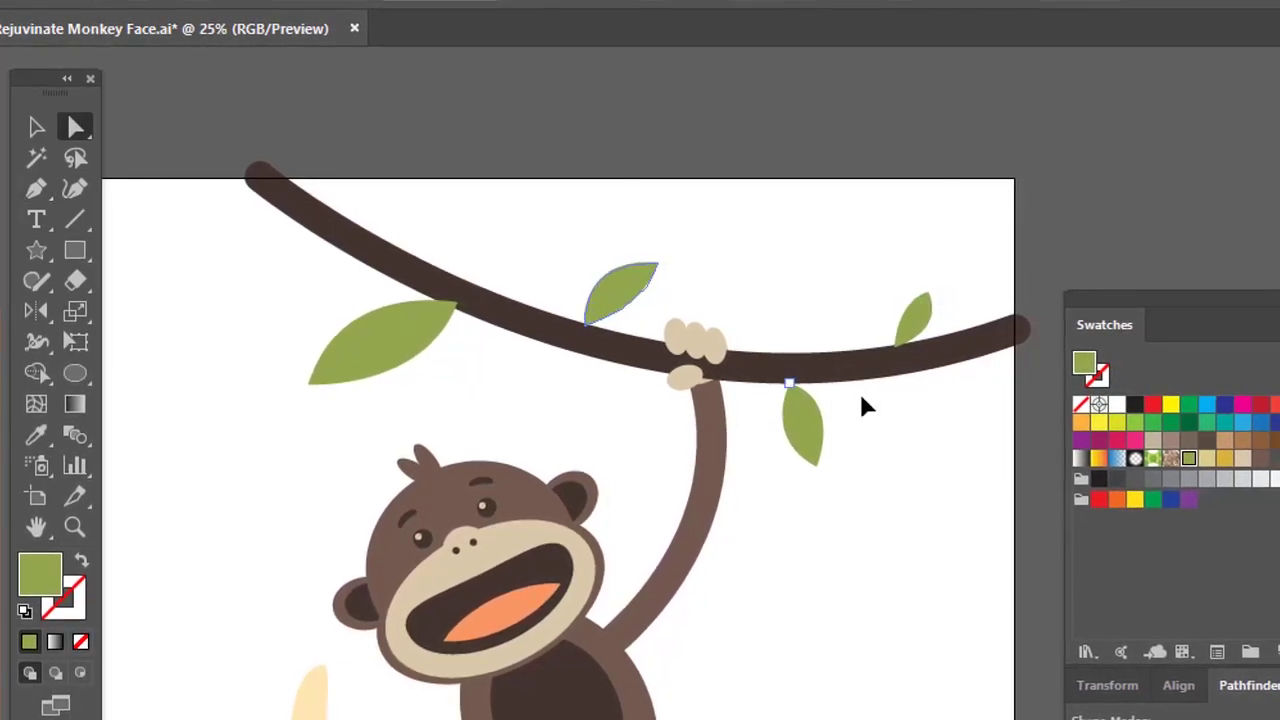
# Sample the branch's dark brown and set it as the stroke colour with no fill for a new path.
pyautogui.click(36, 189)
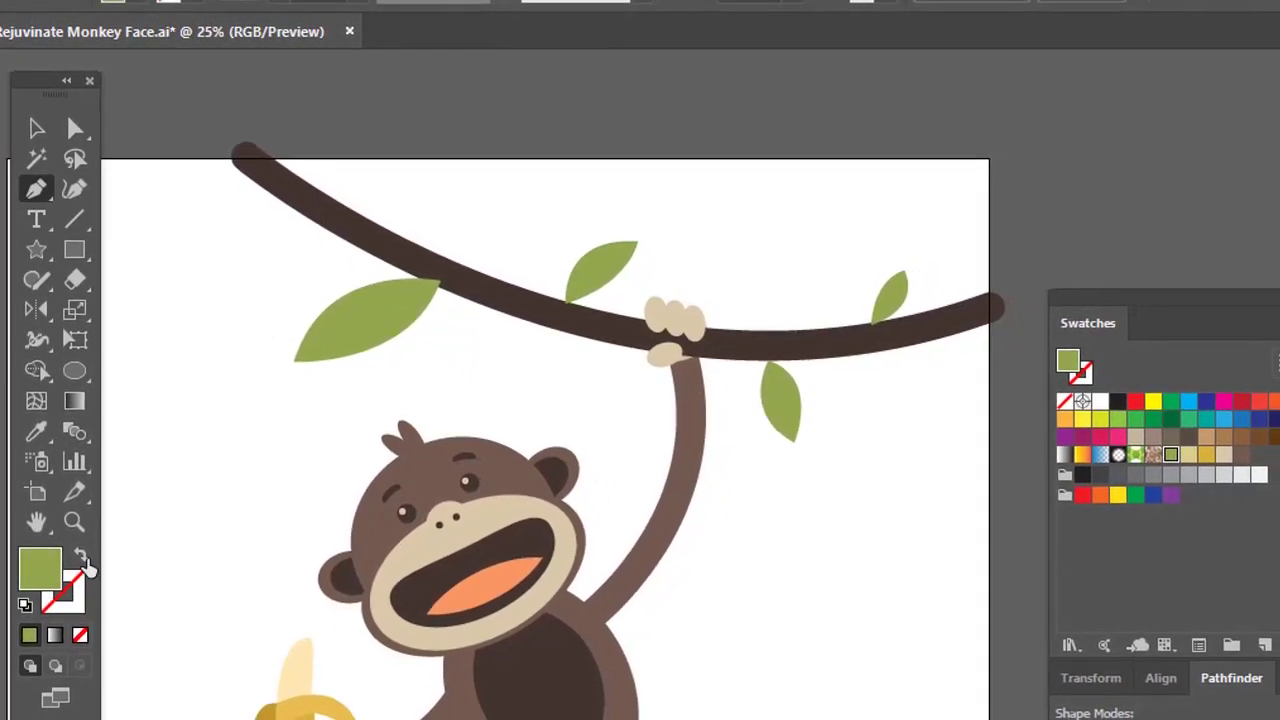
pyautogui.click(81, 556)
pyautogui.press('i')
pyautogui.click(603, 325)
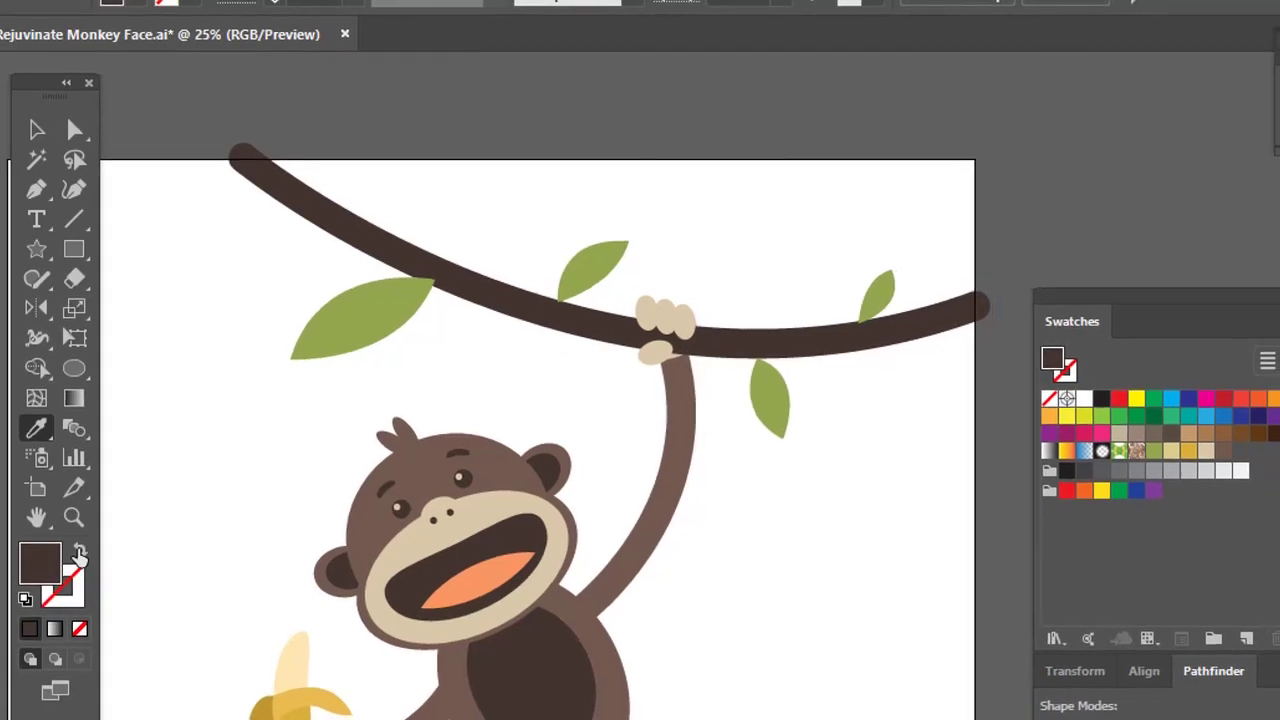
pyautogui.click(80, 553)
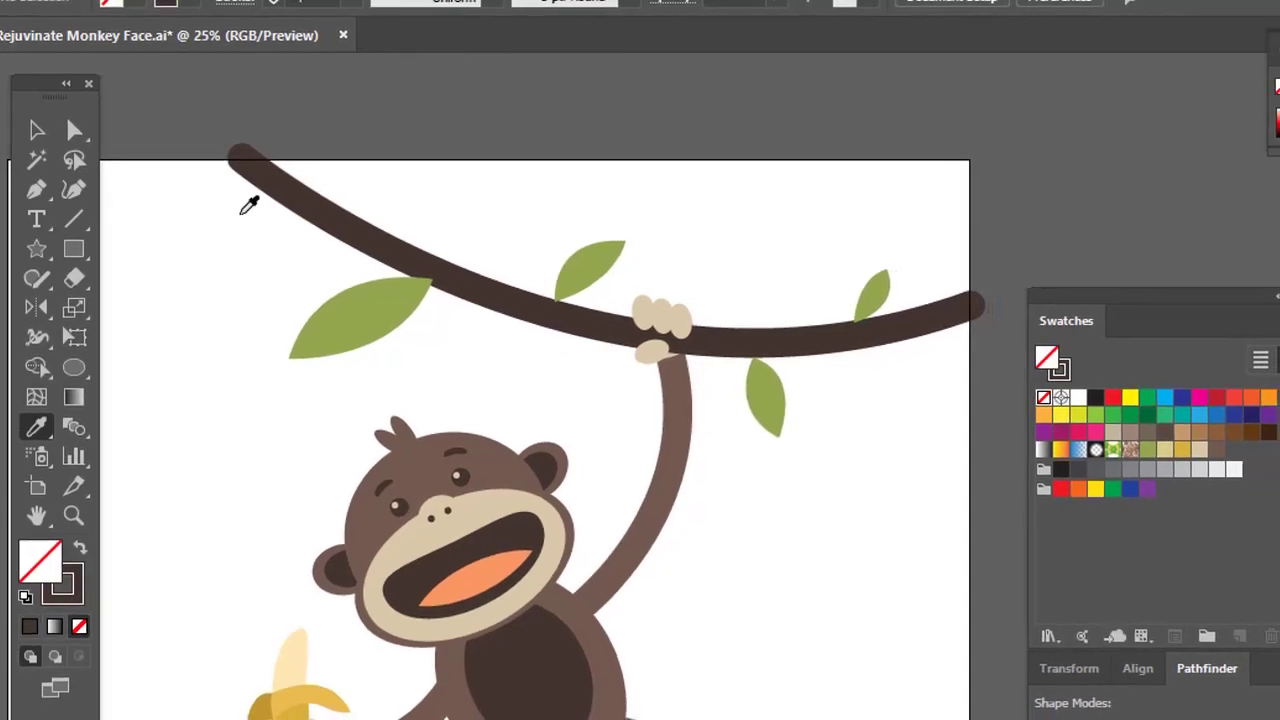
pyautogui.click(349, 1)
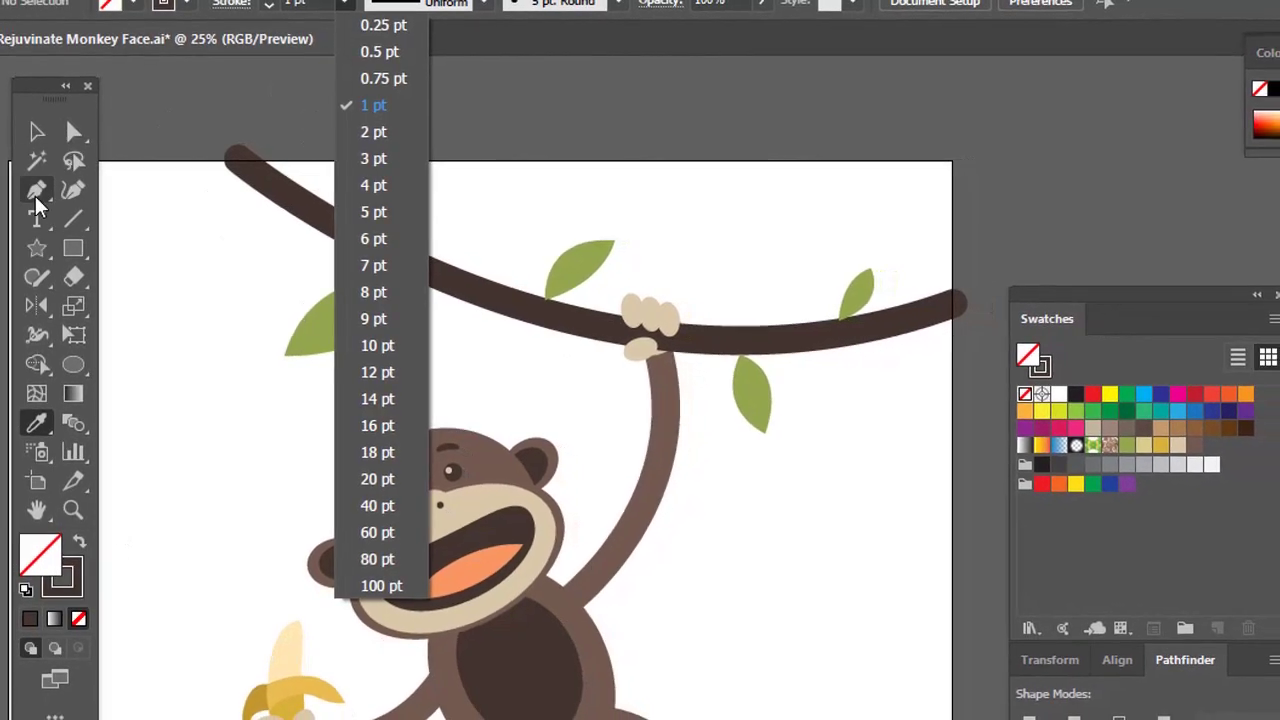
pyautogui.click(36, 192)
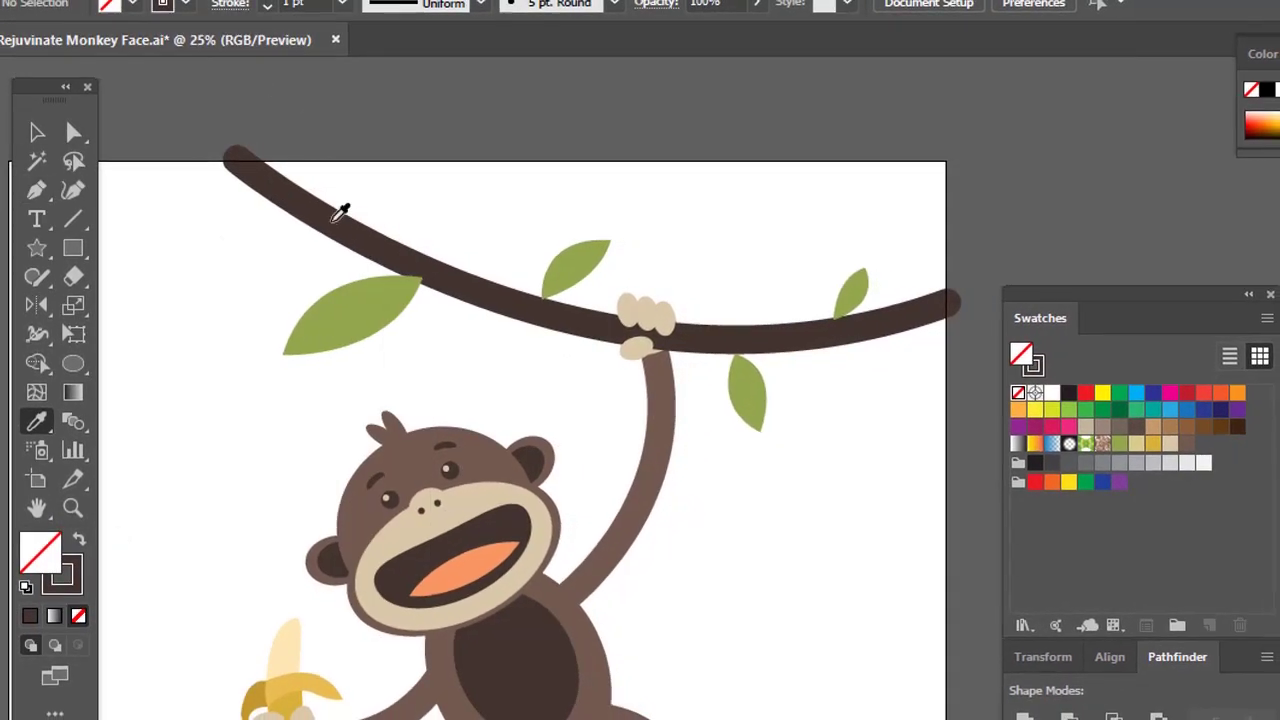
# Draw a wavy vine path with the Pen tool that weaves above and below the branch from its left part to near its right end.
pyautogui.click(321, 218)
pyautogui.moveTo(372, 210); pyautogui.dragTo(380, 258)
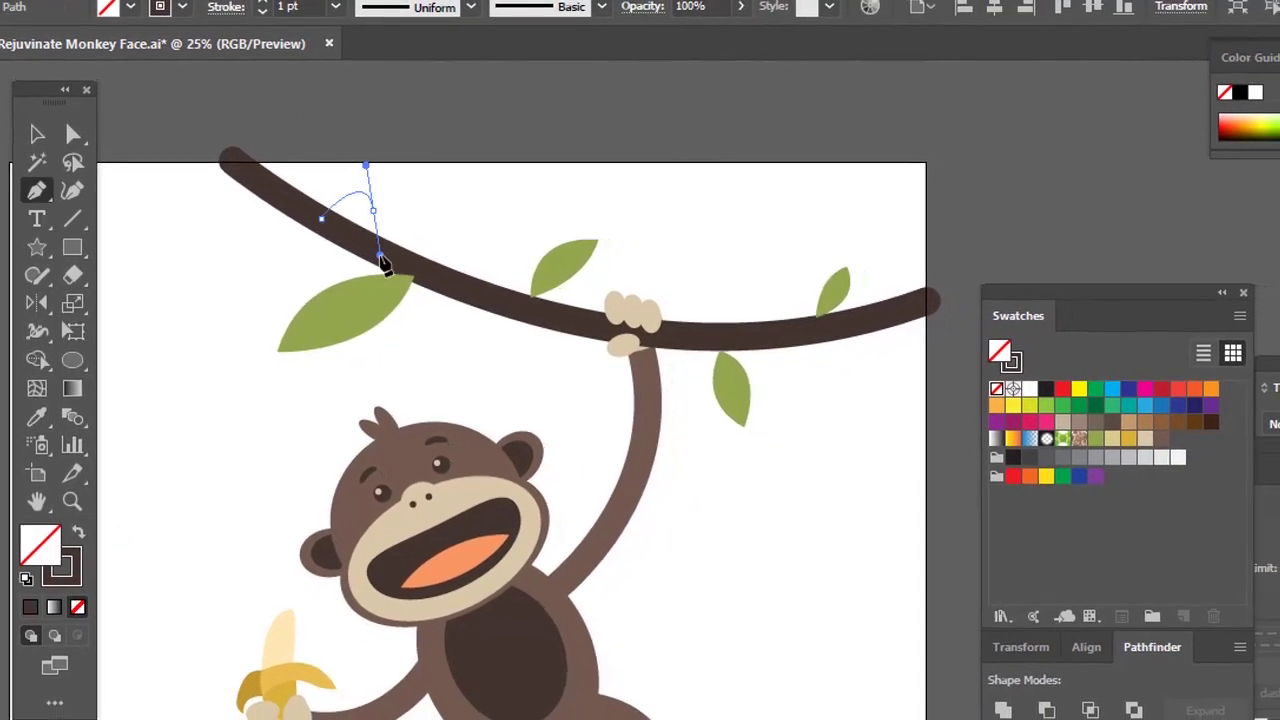
pyautogui.moveTo(443, 286); pyautogui.dragTo(483, 269)
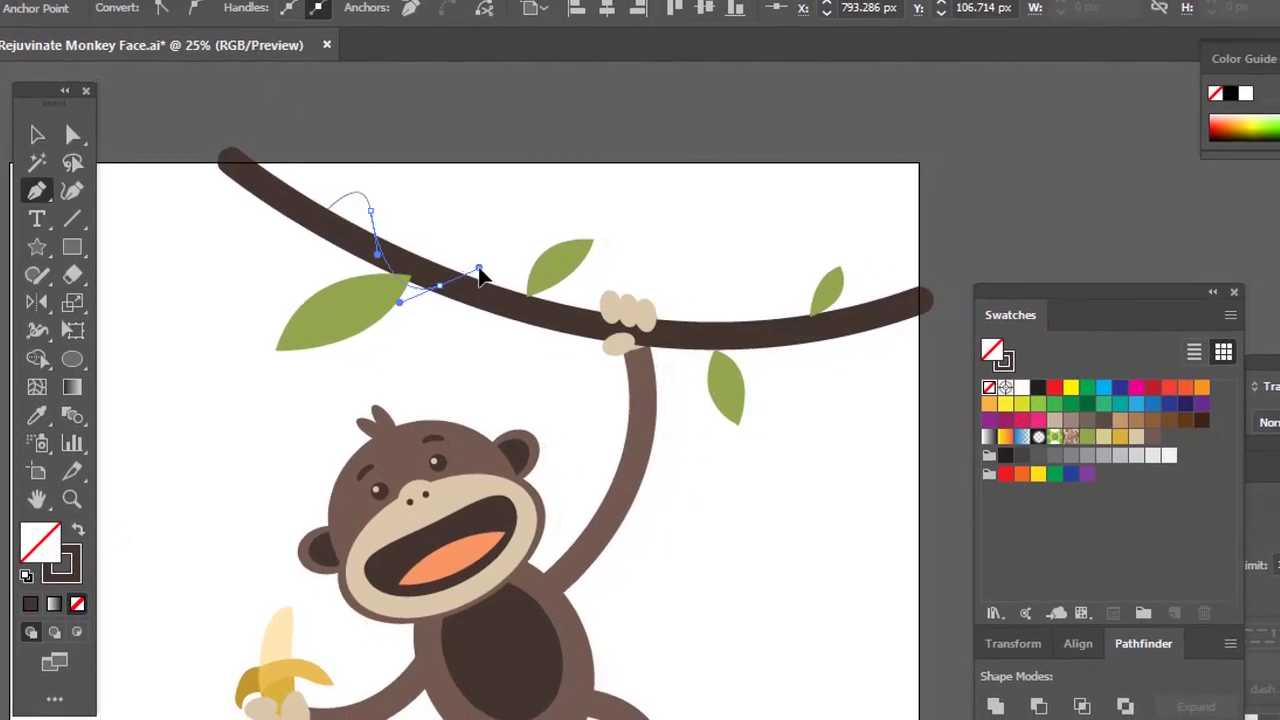
pyautogui.moveTo(494, 316); pyautogui.dragTo(606, 290)
pyautogui.moveTo(671, 347); pyautogui.dragTo(685, 366)
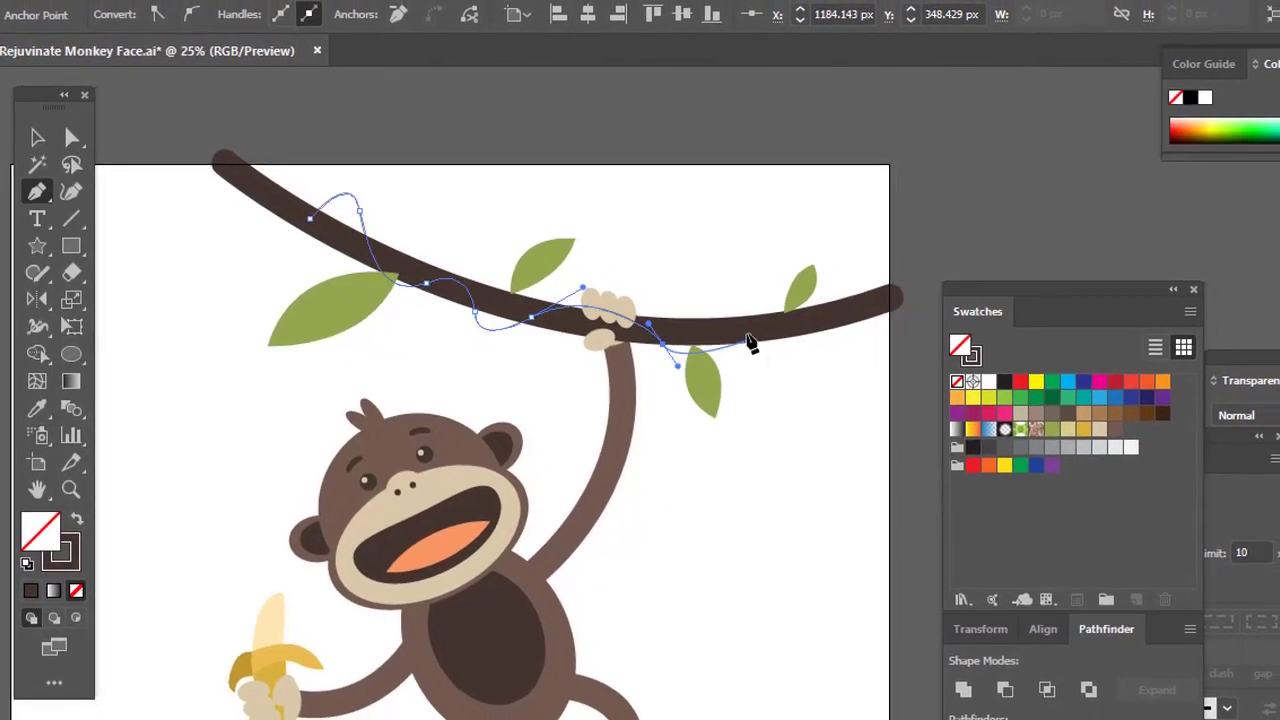
pyautogui.moveTo(749, 321); pyautogui.dragTo(761, 291)
pyautogui.moveTo(852, 319); pyautogui.dragTo(826, 258)
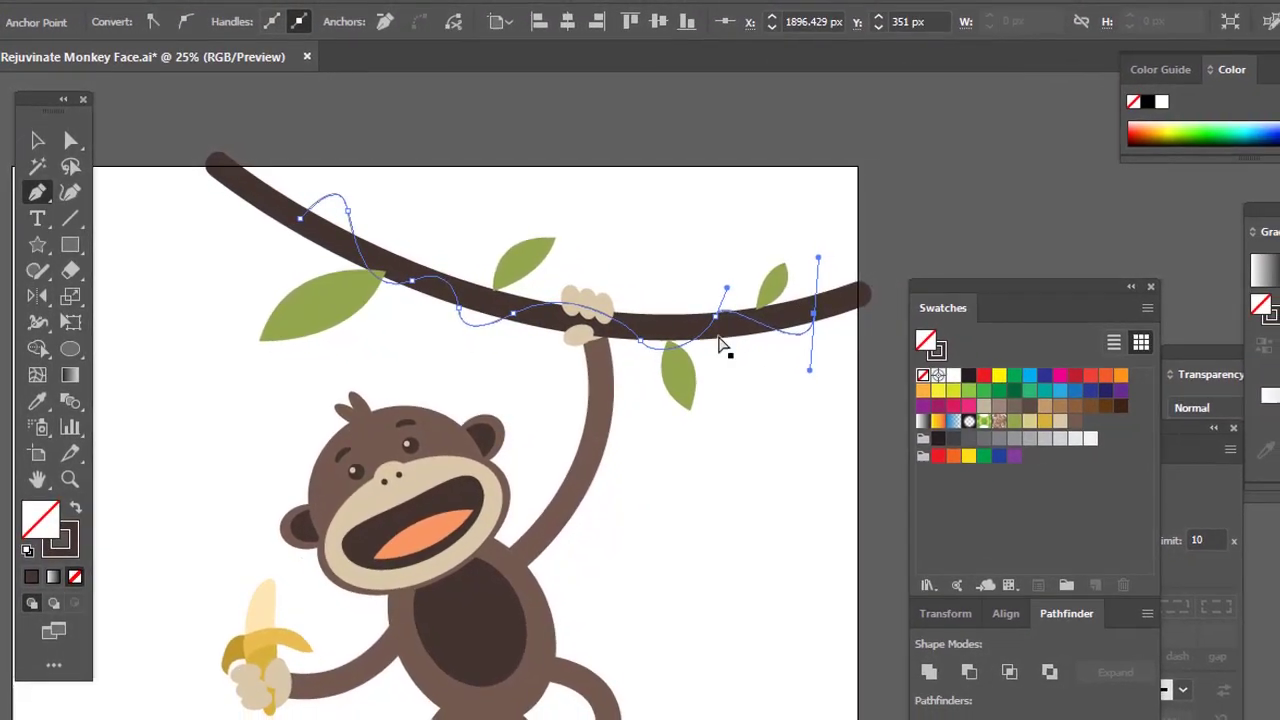
# Set the wavy vine's stroke weight to 12 pt.
pyautogui.press('v')
pyautogui.click(718, 350)
pyautogui.click(491, 338)
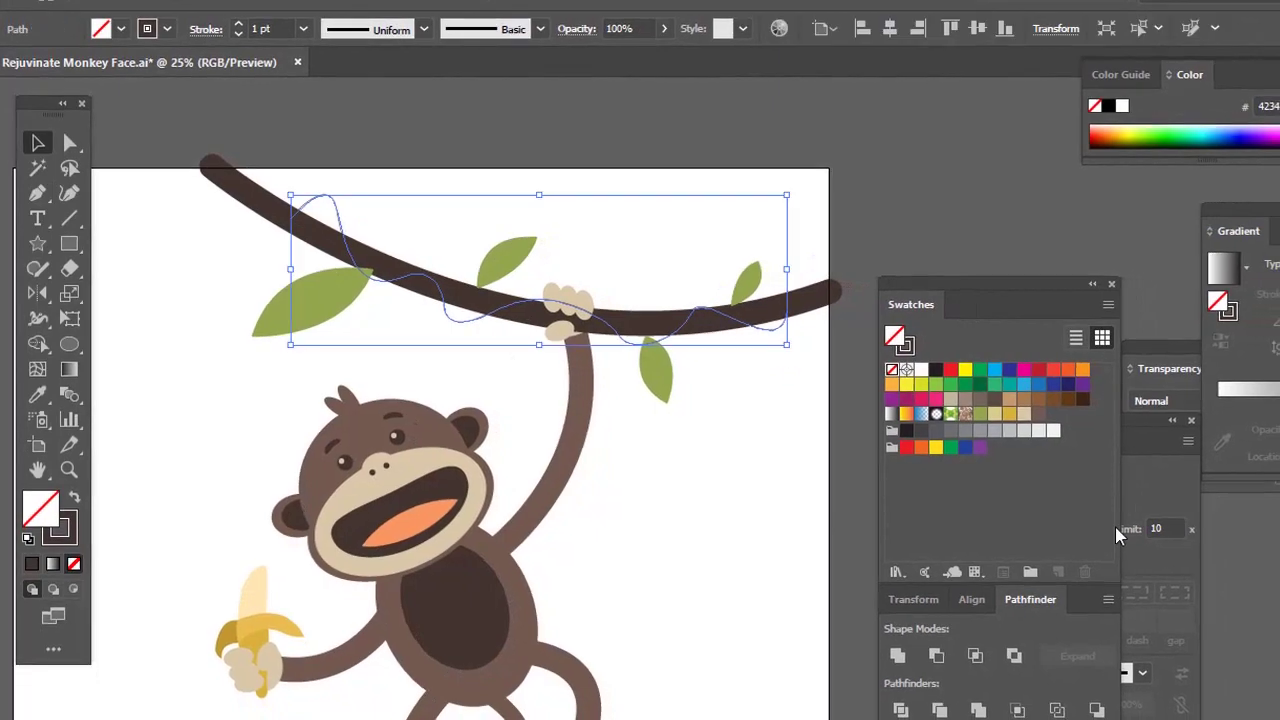
pyautogui.click(1135, 531)
pyautogui.click(1083, 466)
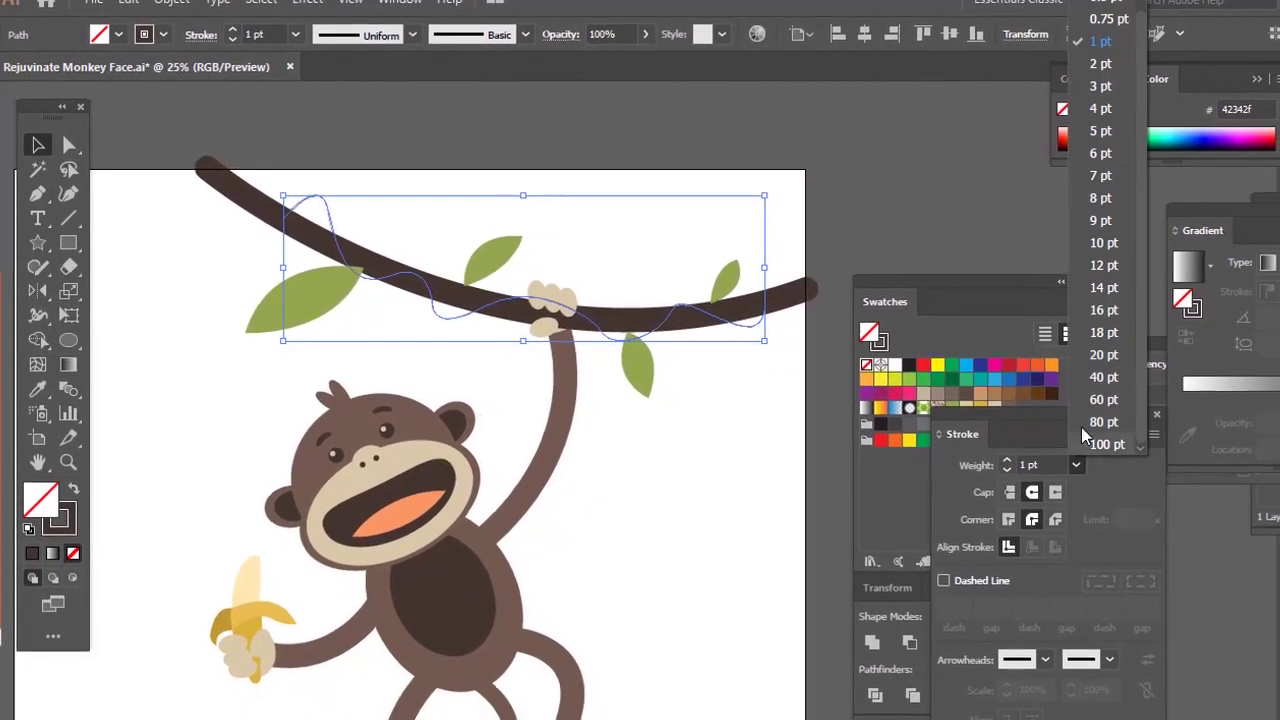
pyautogui.click(1120, 294)
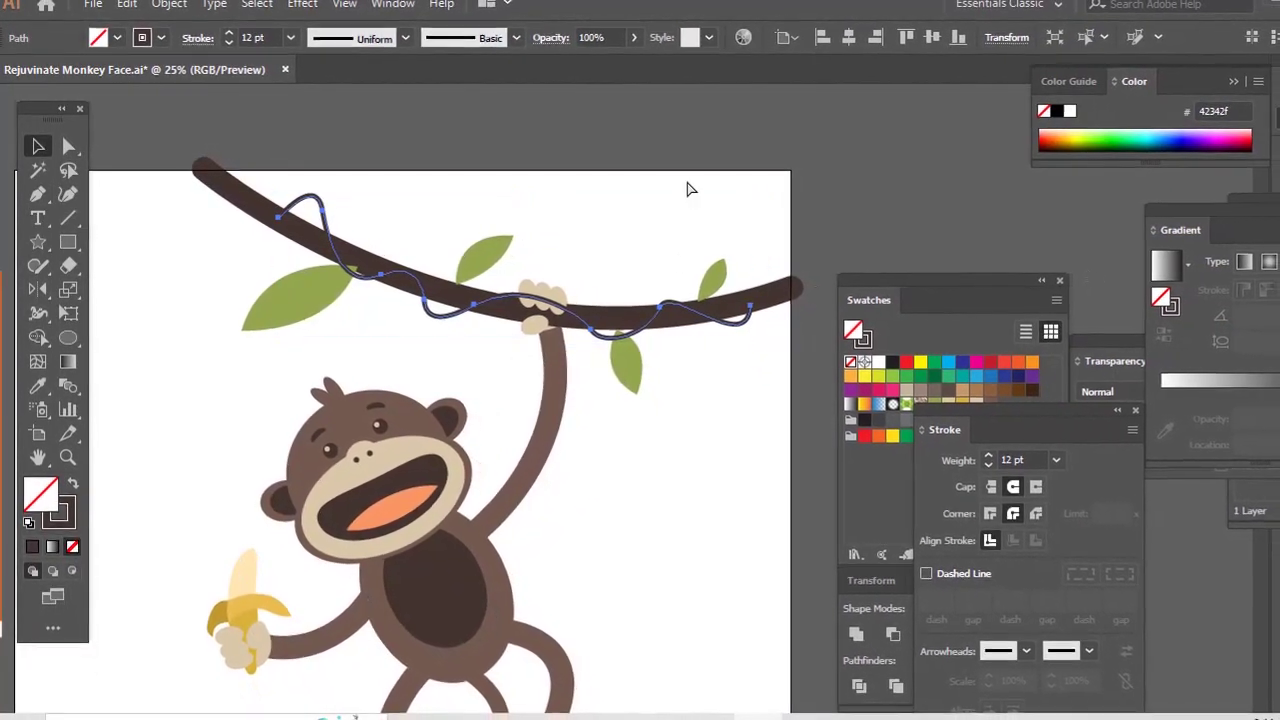
pyautogui.click(687, 189)
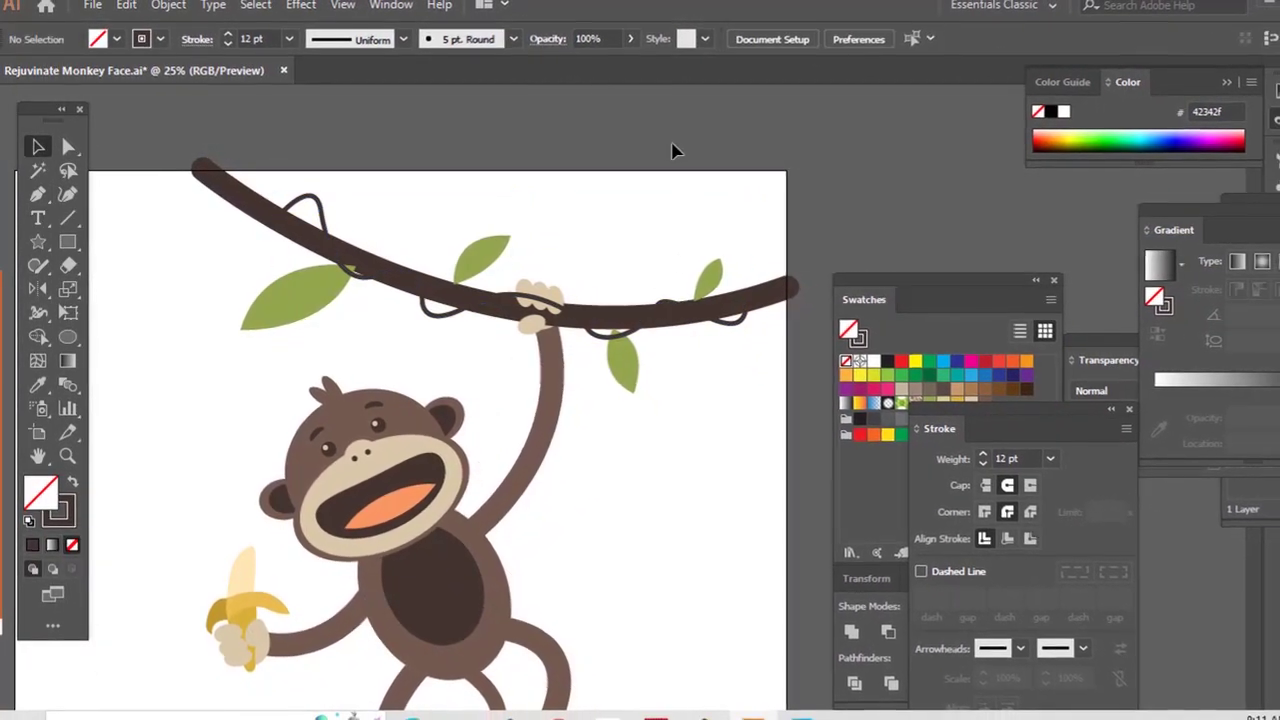
# Send the wavy vine to the back so it lies behind the branch and hand.
pyautogui.click(632, 343)
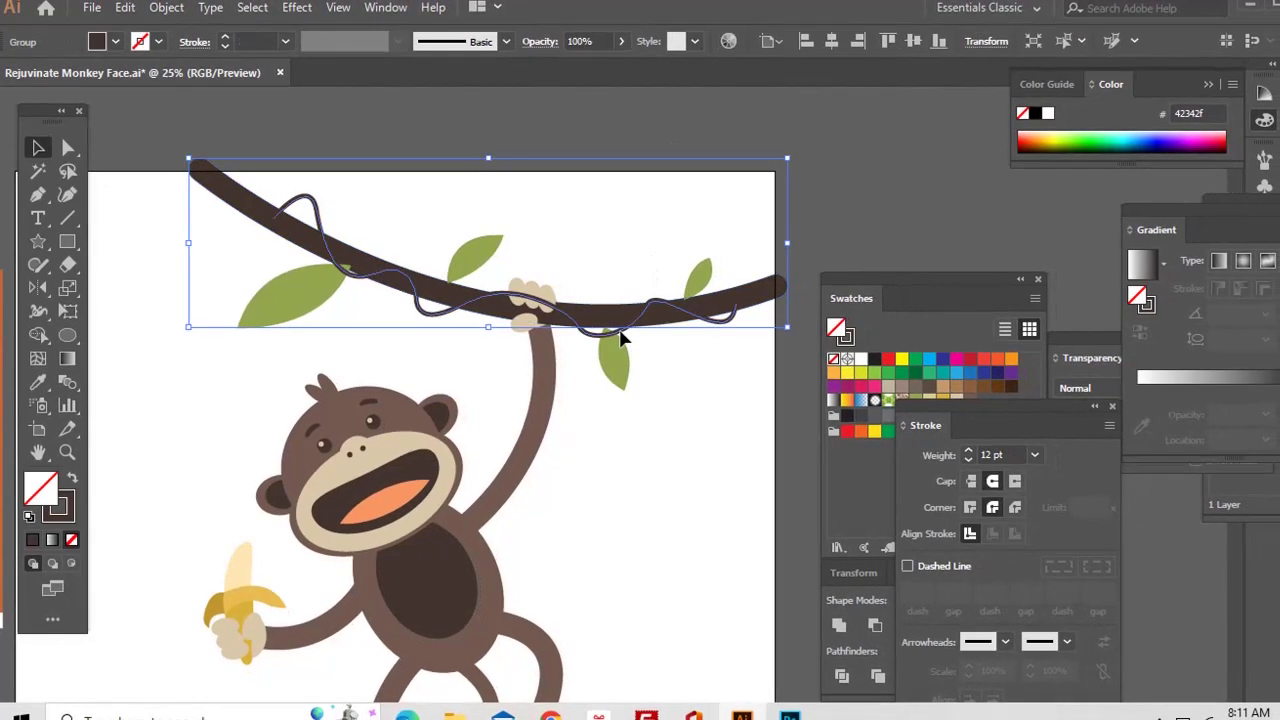
pyautogui.click(620, 334)
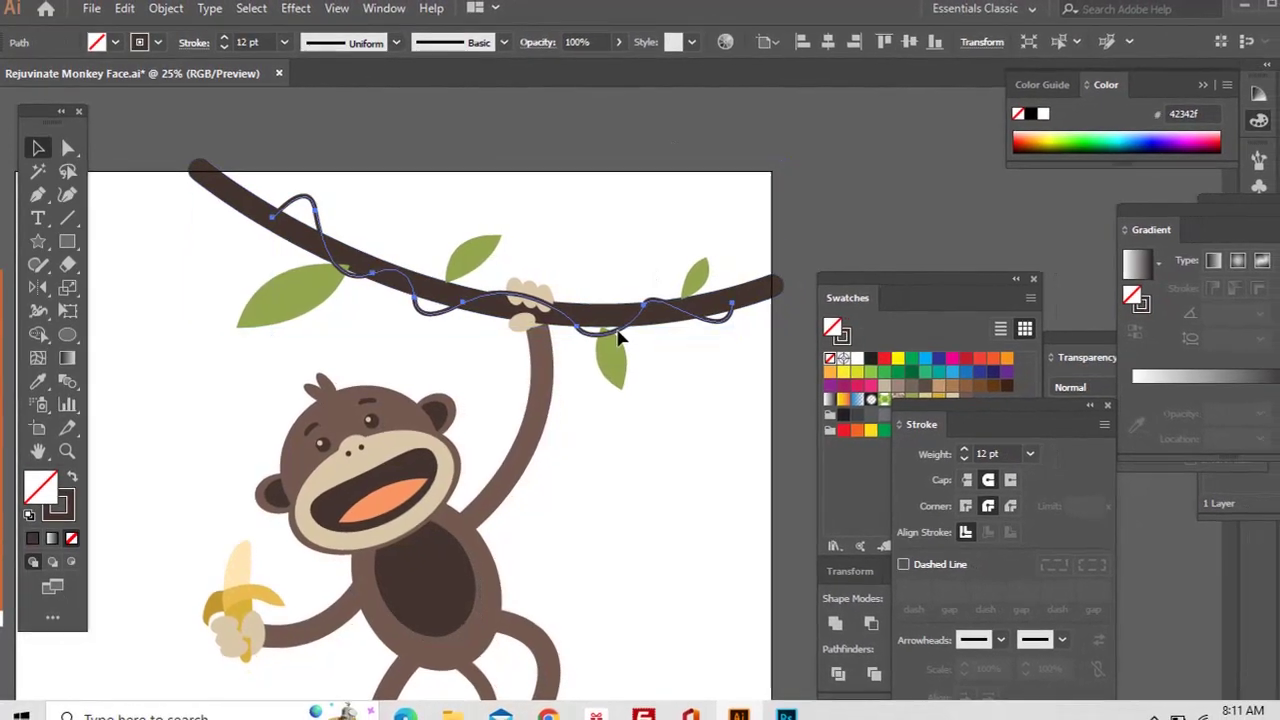
pyautogui.hotkey('ctrl', 'shift', '[')
pyautogui.click(430, 335)
# Expand the vine's stroke into a filled shape.
pyautogui.click(316, 230)
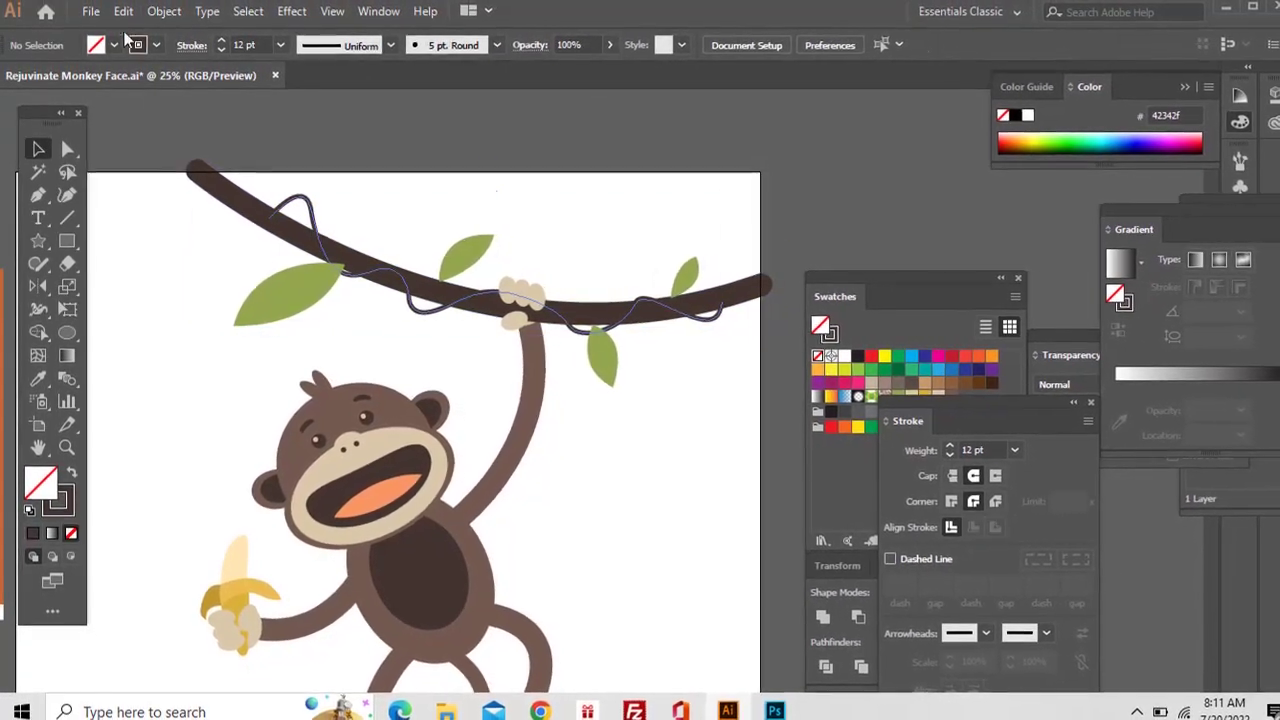
pyautogui.click(164, 10)
pyautogui.click(240, 208)
pyautogui.click(777, 463)
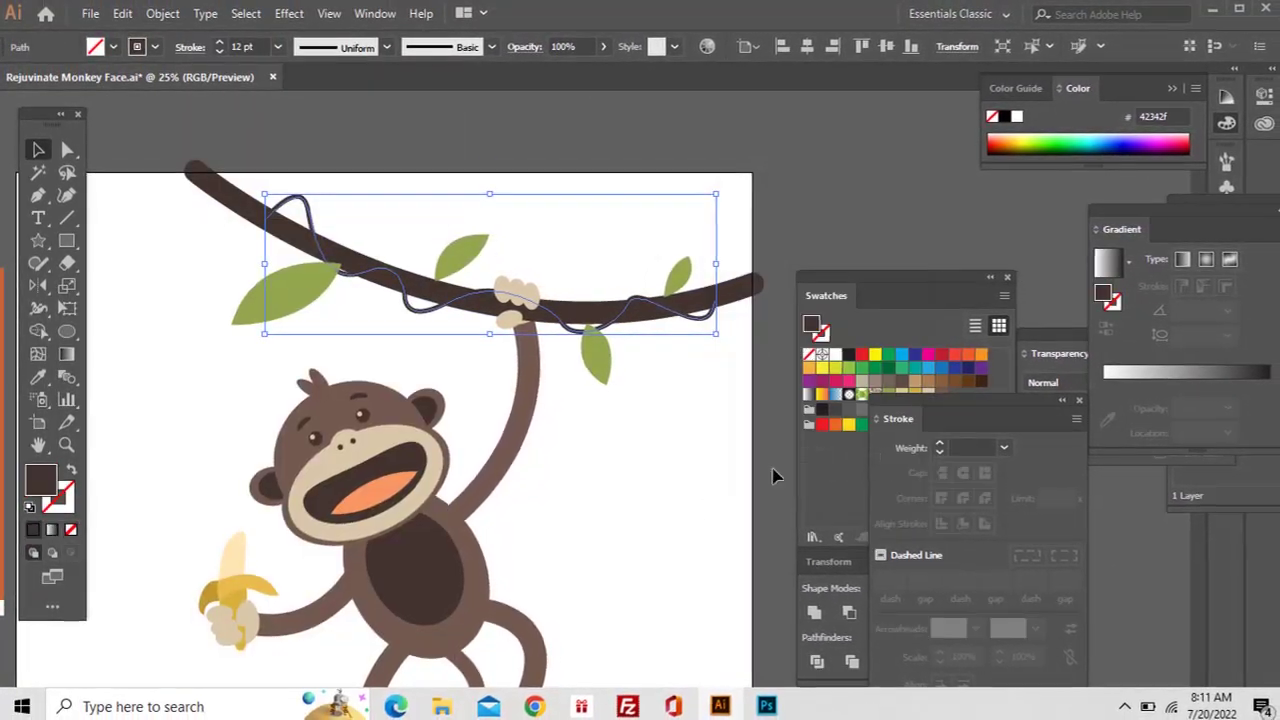
pyautogui.click(390, 325)
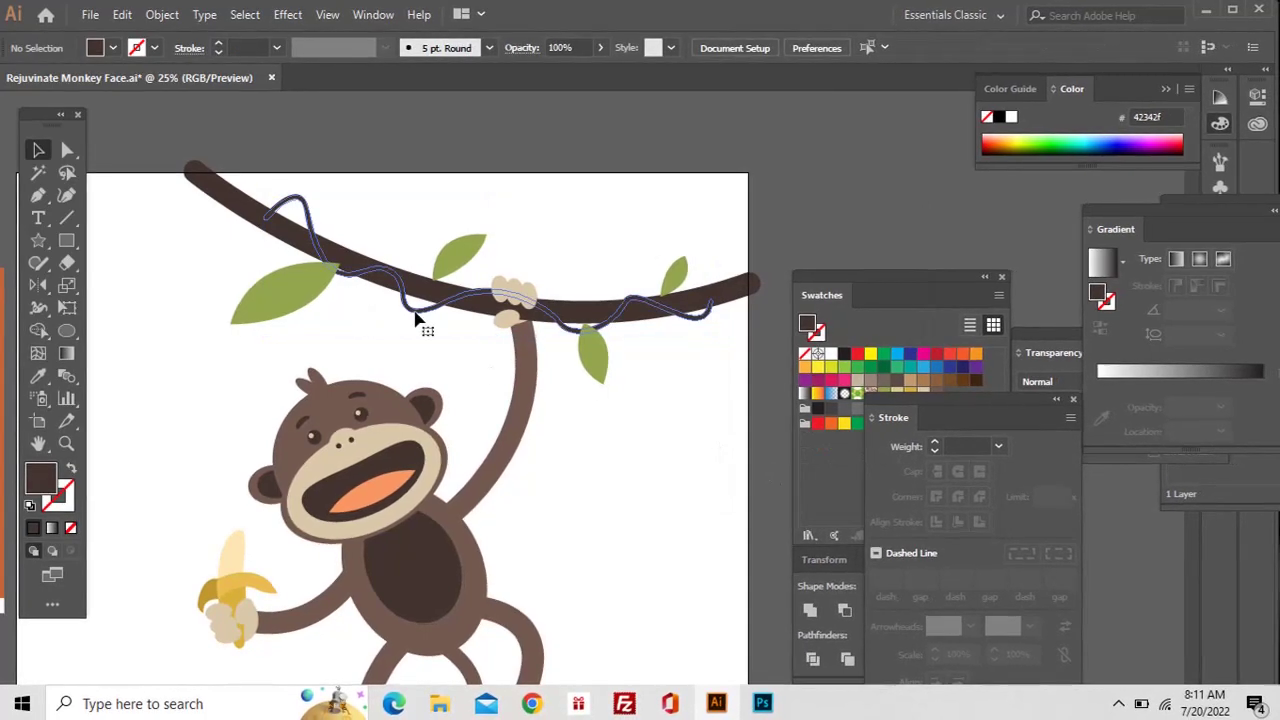
# Move the large leaf slightly down and to the left from the branch.
pyautogui.click(418, 318)
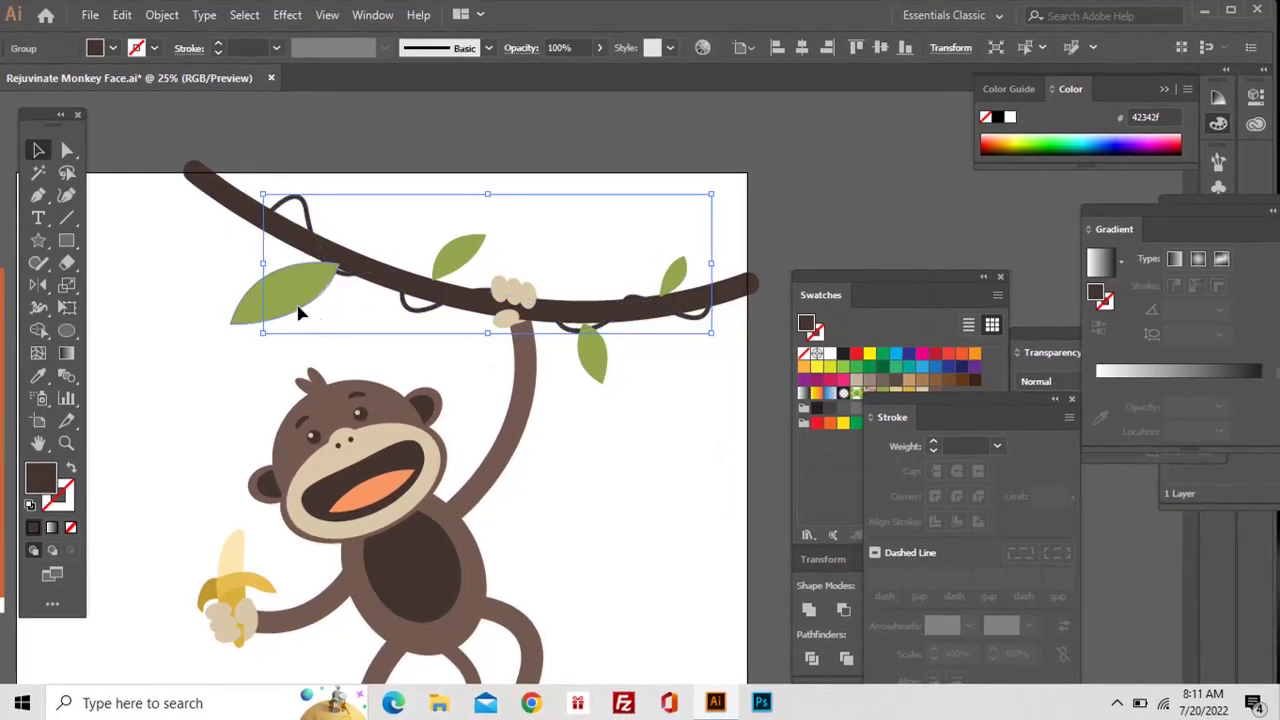
pyautogui.click(286, 285)
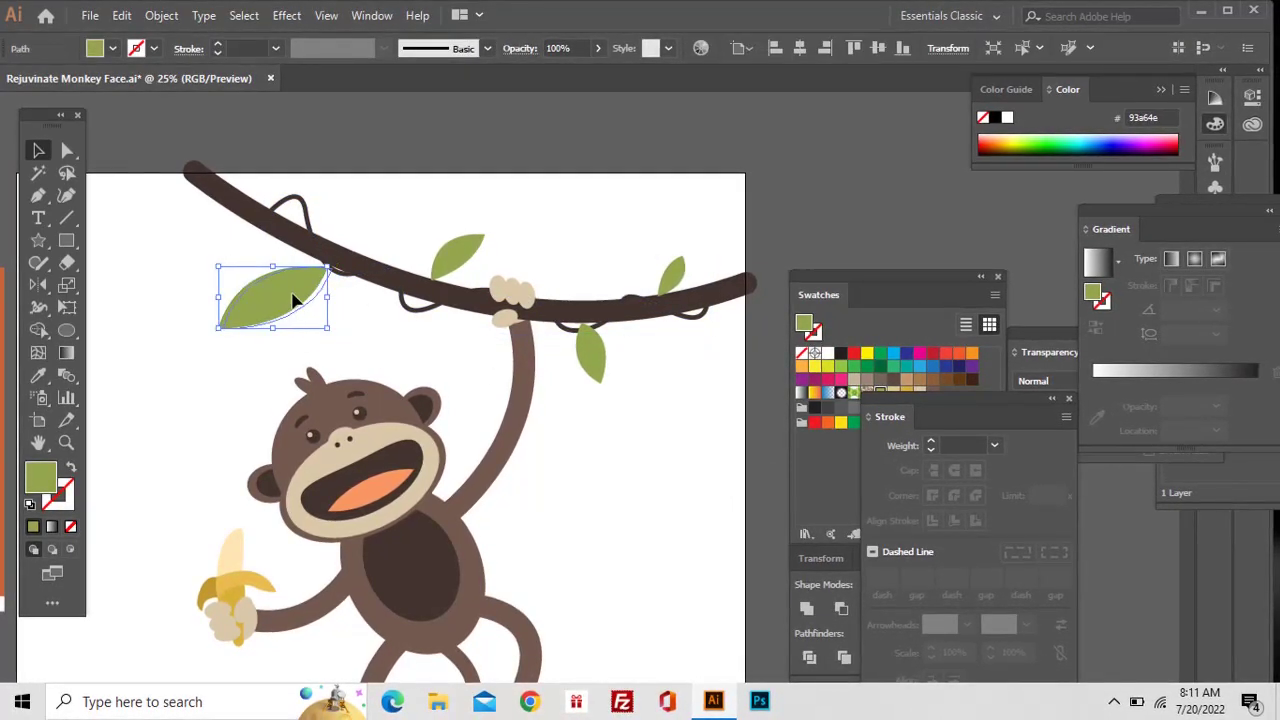